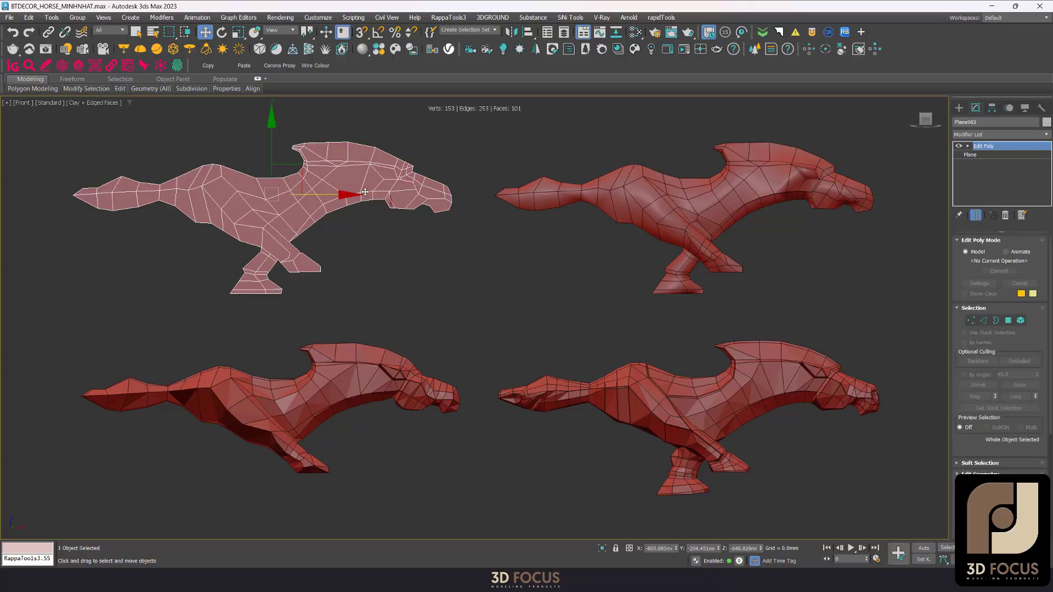
- Orbit around the four horses and select the lower-right faceted horse (Object005)
{"action": "scroll", "coordinate": [413, 219], "scroll_direction": "down", "scroll_amount": 3}
{"action": "mouse_move", "coordinate": [413, 219]}
{"action": "middle_mouse_down", "text": "alt"}
{"action": "mouse_move", "coordinate": [475, 238]}
{"action": "mouse_move", "coordinate": [513, 351]}
{"action": "mouse_move", "coordinate": [406, 301]}
{"action": "middle_mouse_up", "text": "alt"}
{"action": "scroll", "coordinate": [512, 353], "scroll_direction": "up", "scroll_amount": 5}
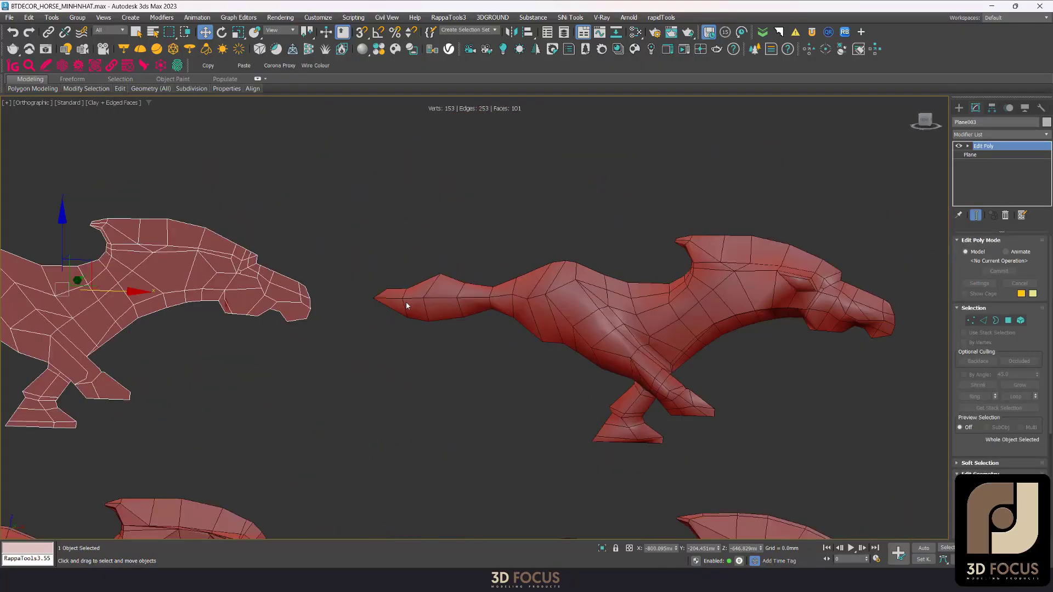
{"action": "scroll", "coordinate": [478, 302], "scroll_direction": "down", "scroll_amount": 3}
{"action": "left_click", "coordinate": [479, 221]}
{"action": "scroll", "coordinate": [479, 221], "scroll_direction": "down", "scroll_amount": 3}
{"action": "middle_click_drag", "start_coordinate": [480, 221], "coordinate": [461, 375], "text": "alt"}
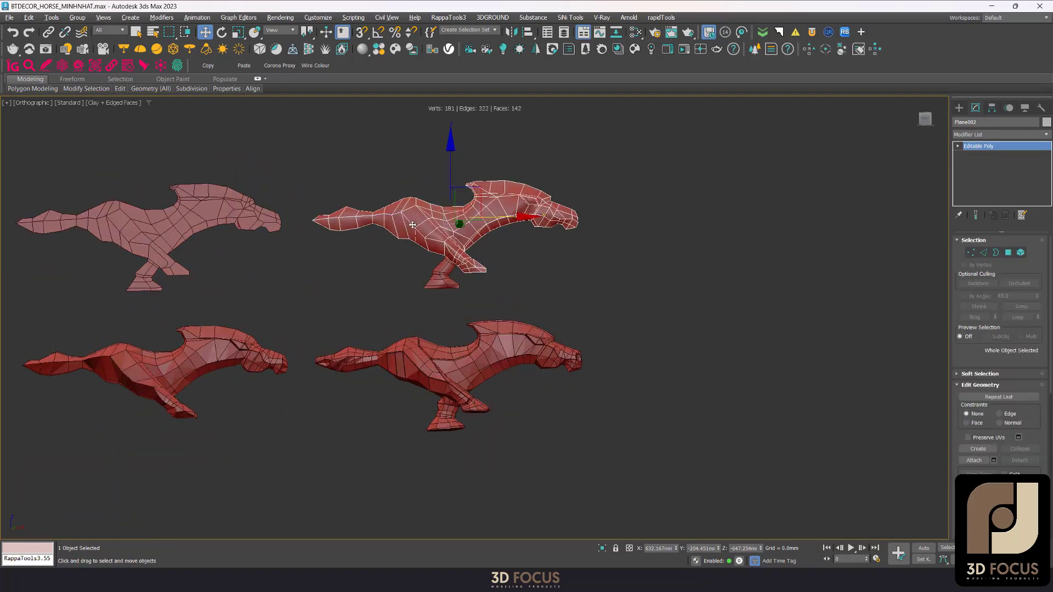
{"action": "left_click", "coordinate": [461, 375]}
- Switch to the Front view and zoom out to frame the selected horse
{"action": "scroll", "coordinate": [461, 375], "scroll_direction": "up", "scroll_amount": 3}
{"action": "scroll", "coordinate": [460, 374], "scroll_direction": "up", "scroll_amount": 2}
{"action": "scroll", "coordinate": [460, 375], "scroll_direction": "down", "scroll_amount": 2}
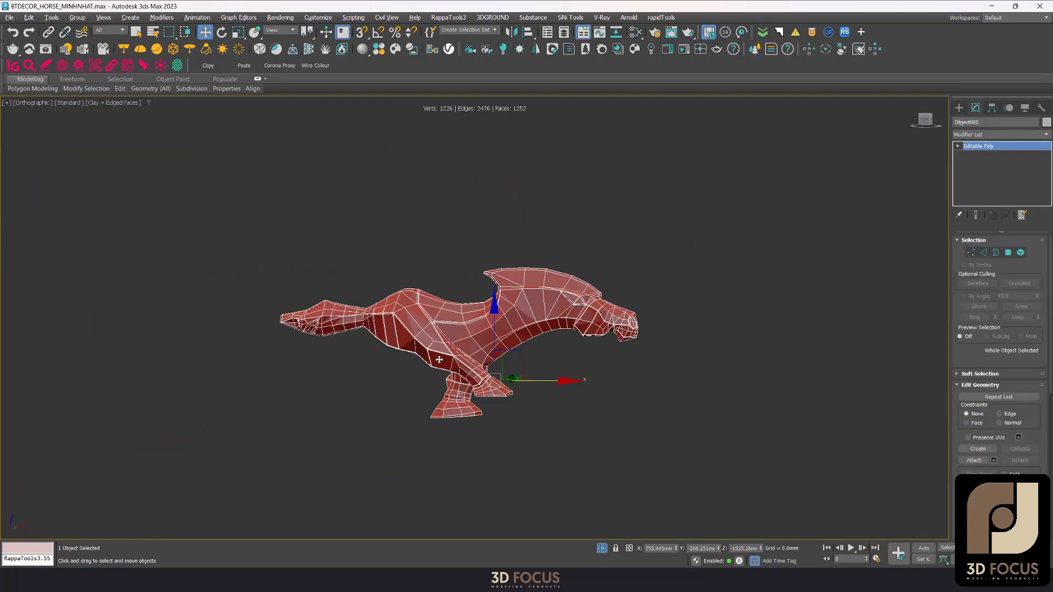
{"action": "key", "text": "f"}
{"action": "scroll", "coordinate": [548, 357], "scroll_direction": "up", "scroll_amount": 5}
{"action": "scroll", "coordinate": [510, 329], "scroll_direction": "up", "scroll_amount": 2}
{"action": "scroll", "coordinate": [510, 330], "scroll_direction": "down", "scroll_amount": 3}
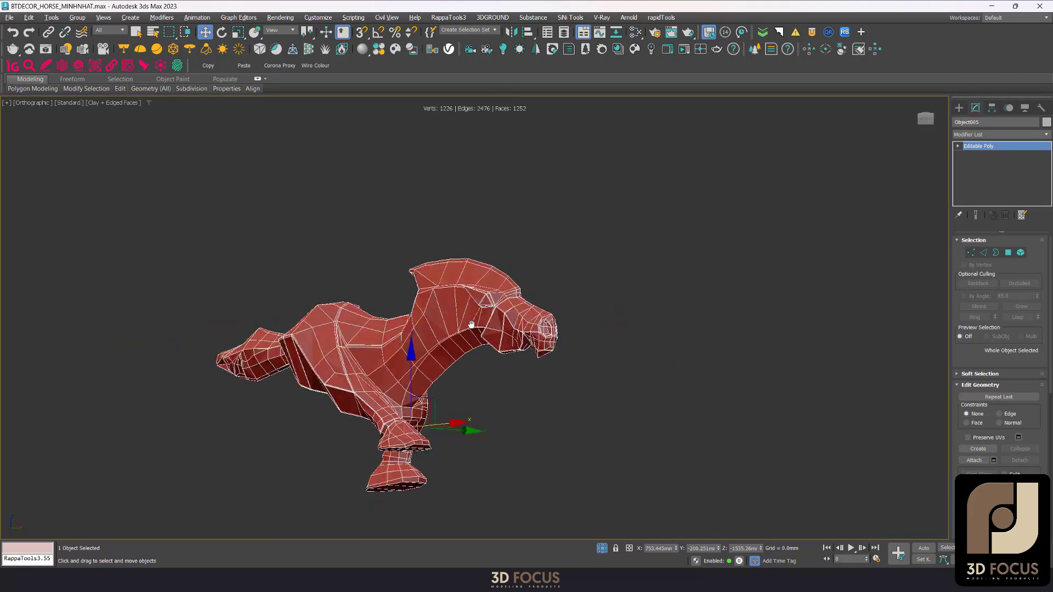
{"action": "scroll", "coordinate": [466, 346], "scroll_direction": "down", "scroll_amount": 3}
{"action": "scroll", "coordinate": [424, 364], "scroll_direction": "up", "scroll_amount": 1}
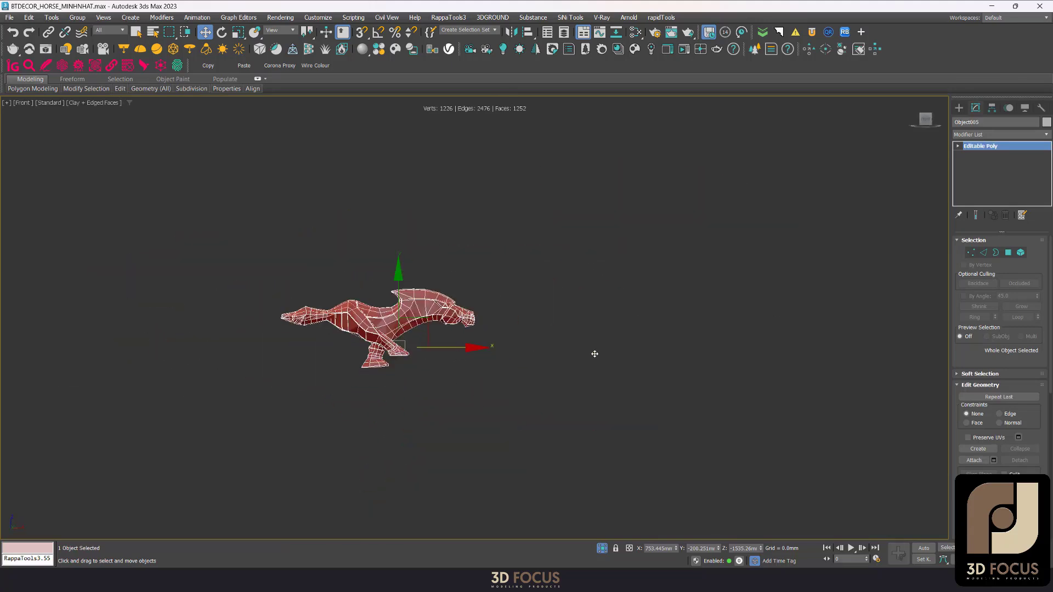
- Clone the horse to the right as a copy named Fix and check it in Top and Front views
{"action": "left_click_drag", "start_coordinate": [658, 364], "coordinate": [670, 364], "text": "shift"}
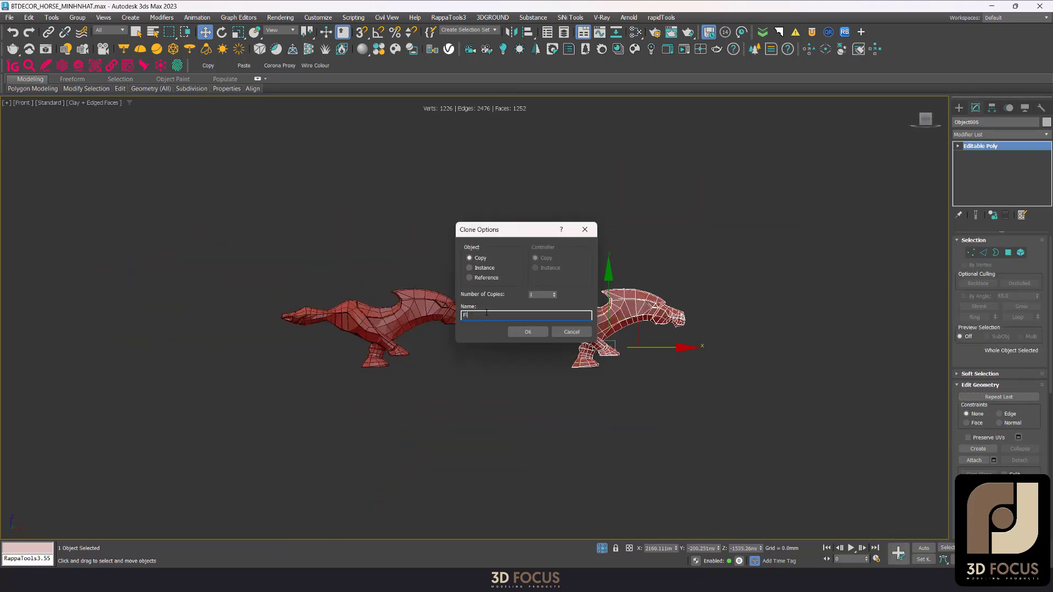
{"action": "left_click", "coordinate": [519, 333]}
{"action": "key", "text": "z"}
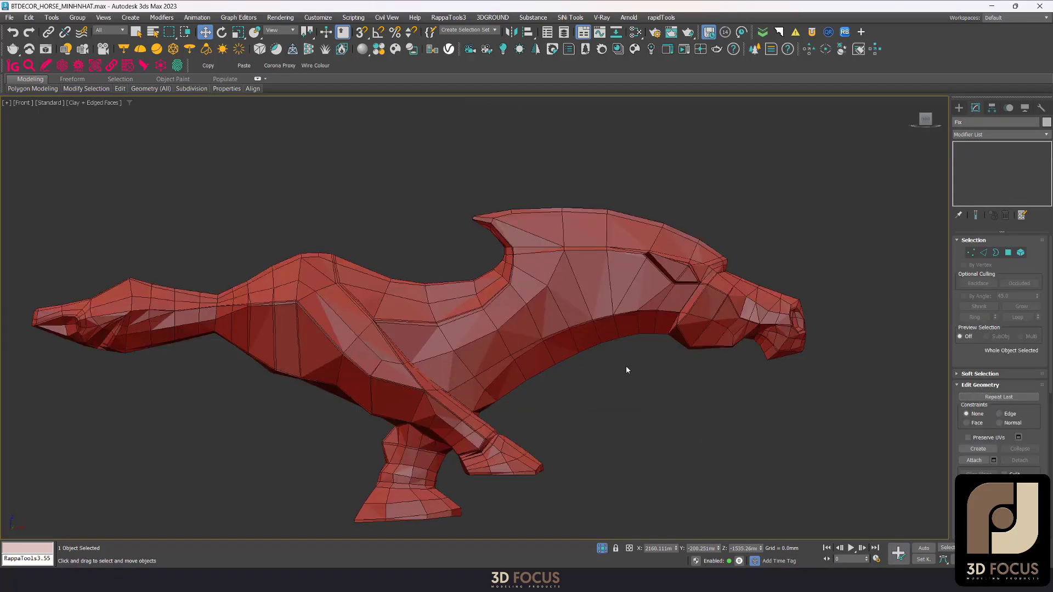
{"action": "key", "text": "t"}
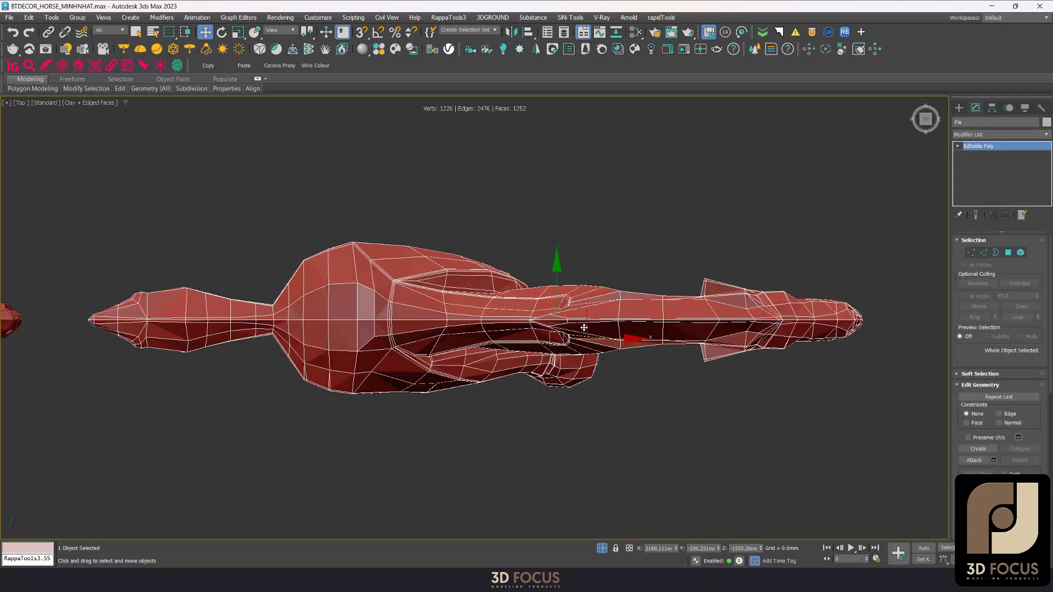
{"action": "key", "text": "f"}
- Orbit the Fix copy to a three-quarter view with edged faces shown, entering vertex mode
{"action": "key", "text": "F4"}
{"action": "scroll", "coordinate": [529, 274], "scroll_direction": "down", "scroll_amount": 4}
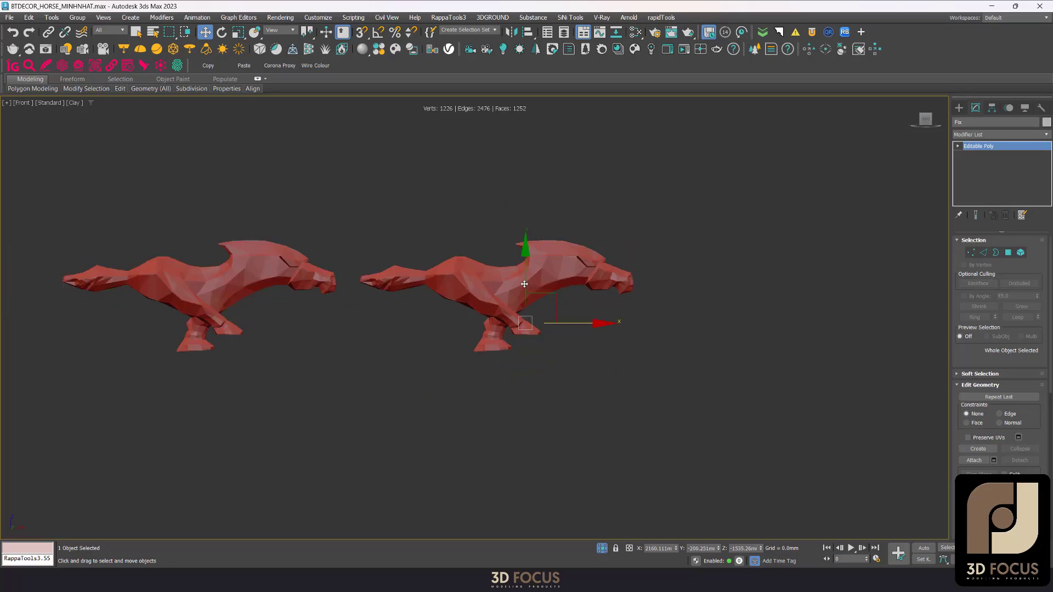
{"action": "scroll", "coordinate": [524, 284], "scroll_direction": "up", "scroll_amount": 4}
{"action": "mouse_move", "coordinate": [524, 285]}
{"action": "middle_mouse_down", "text": "alt"}
{"action": "mouse_move", "coordinate": [680, 256]}
{"action": "mouse_move", "coordinate": [703, 263]}
{"action": "mouse_move", "coordinate": [700, 242]}
{"action": "mouse_move", "coordinate": [717, 235]}
{"action": "mouse_move", "coordinate": [710, 244]}
{"action": "middle_mouse_up", "text": "alt"}
{"action": "key", "text": "F4"}
{"action": "scroll", "coordinate": [709, 244], "scroll_direction": "up", "scroll_amount": 5}
{"action": "key", "text": "1"}
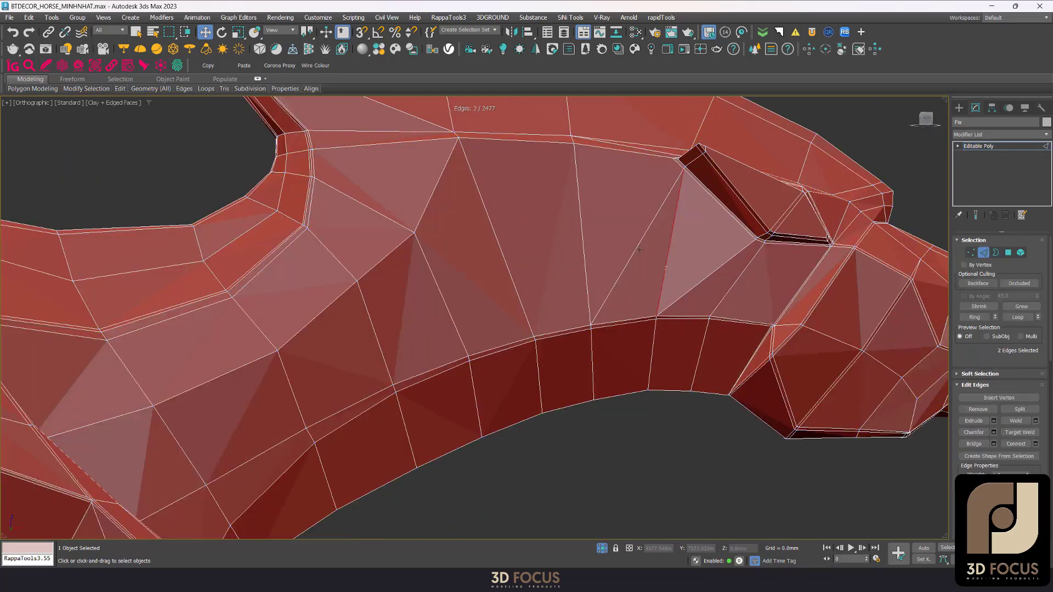
- Clean up the stray edge where the neck meets the head and adjust its vertices
{"action": "left_click", "coordinate": [712, 273]}
{"action": "middle_click_drag", "start_coordinate": [712, 273], "coordinate": [736, 257], "text": "alt"}
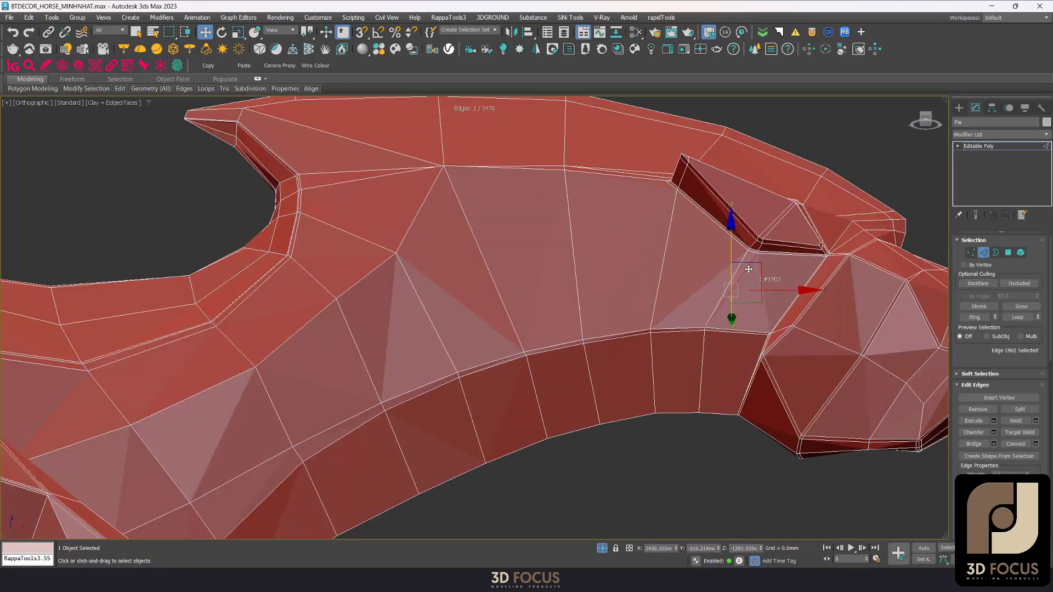
{"action": "key", "text": "1"}
{"action": "scroll", "coordinate": [779, 289], "scroll_direction": "up", "scroll_amount": 3}
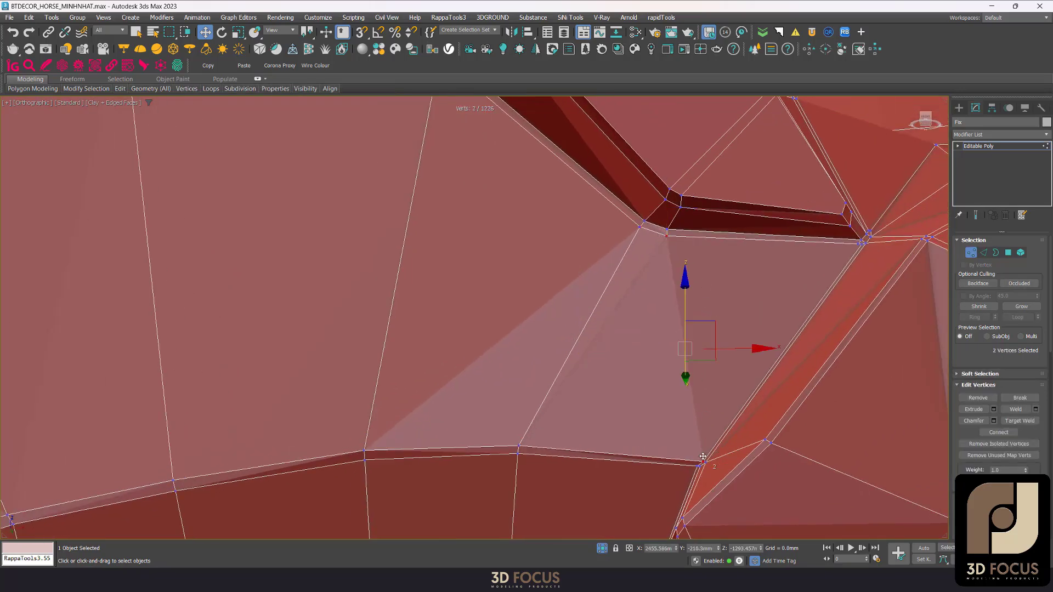
{"action": "scroll", "coordinate": [703, 456], "scroll_direction": "down", "scroll_amount": 5}
- Exit vertex mode, reselect the Fix horse and orbit to view it from below
{"action": "key", "text": "1"}
{"action": "scroll", "coordinate": [696, 329], "scroll_direction": "down", "scroll_amount": 3}
{"action": "scroll", "coordinate": [696, 329], "scroll_direction": "down", "scroll_amount": 2}
{"action": "left_click", "coordinate": [745, 235]}
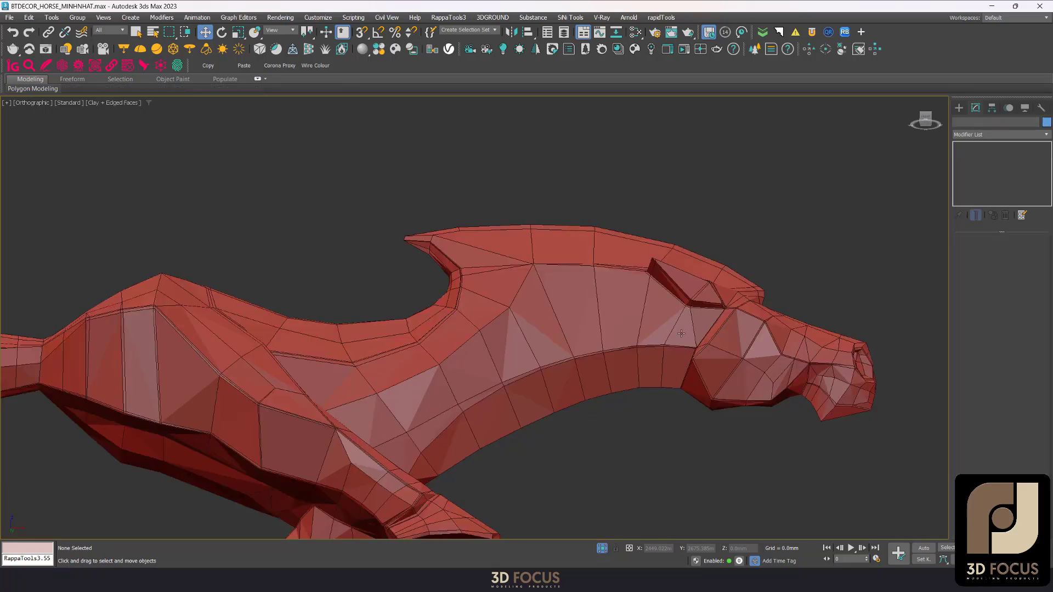
{"action": "left_click", "coordinate": [681, 333]}
{"action": "scroll", "coordinate": [682, 334], "scroll_direction": "down", "scroll_amount": 3}
{"action": "mouse_move", "coordinate": [681, 334]}
{"action": "middle_mouse_down", "text": "alt"}
{"action": "mouse_move", "coordinate": [626, 273]}
{"action": "mouse_move", "coordinate": [558, 278]}
{"action": "mouse_move", "coordinate": [664, 289]}
{"action": "mouse_move", "coordinate": [731, 278]}
{"action": "middle_mouse_up", "text": "alt"}
- Tidy the leg vertices with the Move tool, viewing from a low angle under the hoof
{"action": "key", "text": "1"}
{"action": "scroll", "coordinate": [604, 376], "scroll_direction": "up", "scroll_amount": 4}
{"action": "scroll", "coordinate": [512, 274], "scroll_direction": "up", "scroll_amount": 3}
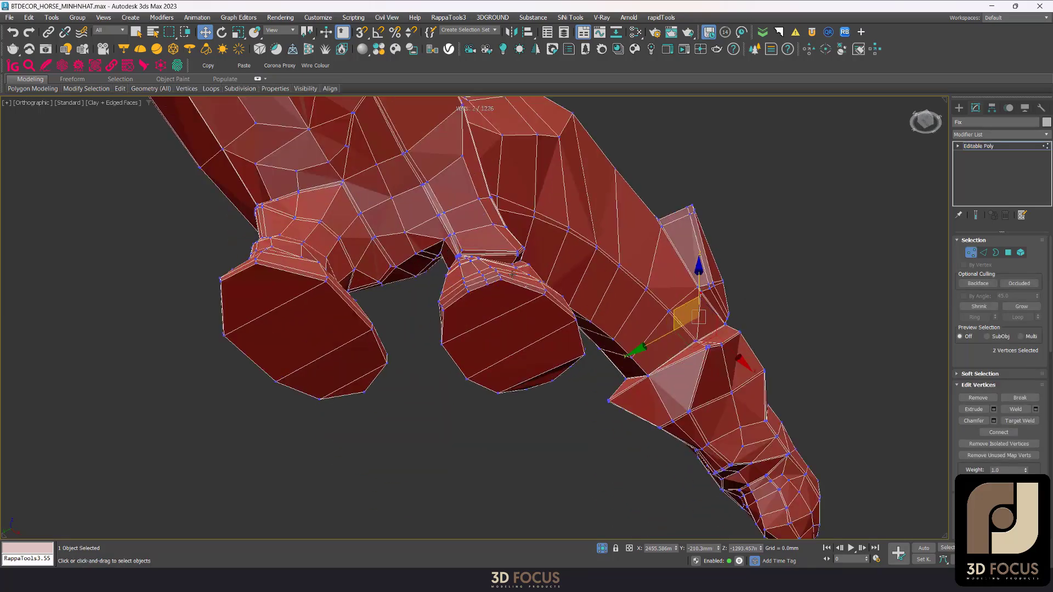
{"action": "scroll", "coordinate": [512, 274], "scroll_direction": "up", "scroll_amount": 2}
{"action": "scroll", "coordinate": [450, 301], "scroll_direction": "up", "scroll_amount": 2}
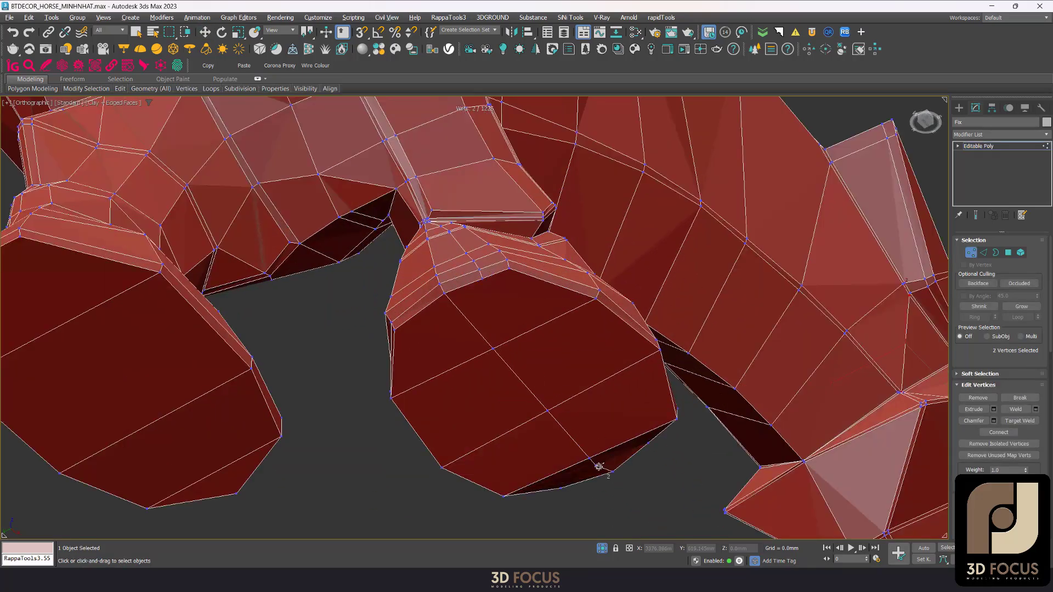
{"action": "scroll", "coordinate": [541, 320], "scroll_direction": "down", "scroll_amount": 5}
{"action": "mouse_move", "coordinate": [541, 313]}
{"action": "middle_mouse_down", "text": "alt"}
{"action": "mouse_move", "coordinate": [538, 336]}
{"action": "mouse_move", "coordinate": [538, 242]}
{"action": "middle_mouse_up", "text": "alt"}
{"action": "key", "text": "w"}
{"action": "scroll", "coordinate": [519, 401], "scroll_direction": "up", "scroll_amount": 4}
{"action": "middle_click_drag", "start_coordinate": [527, 388], "coordinate": [488, 331], "text": "alt"}
{"action": "scroll", "coordinate": [489, 331], "scroll_direction": "down", "scroll_amount": 4}
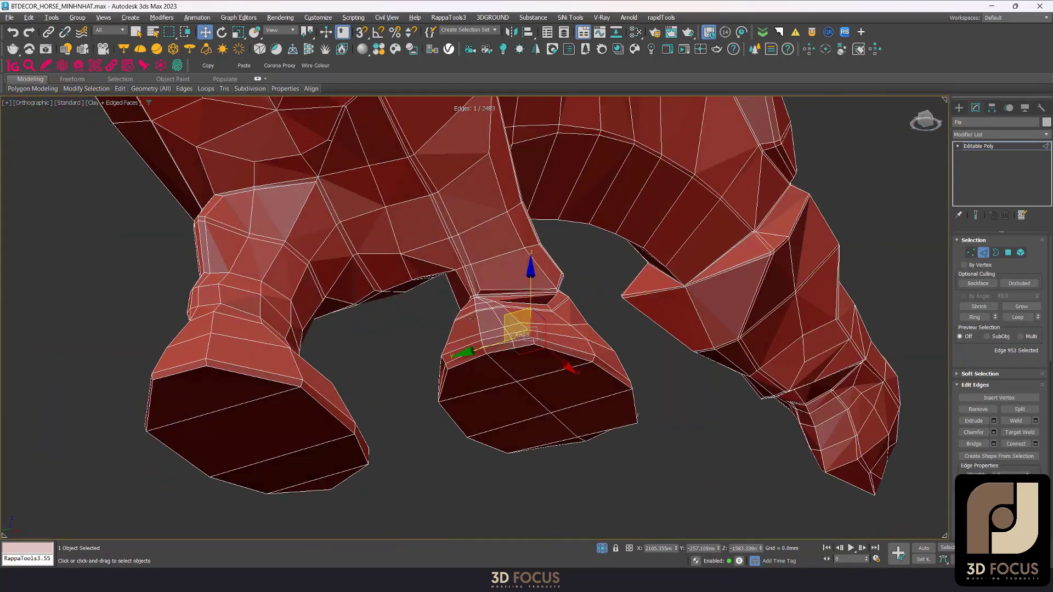
{"action": "scroll", "coordinate": [480, 294], "scroll_direction": "up", "scroll_amount": 4}
- Inspect the hoof joint in Edge and Vertex modes
{"action": "key", "text": "2"}
{"action": "scroll", "coordinate": [485, 280], "scroll_direction": "up", "scroll_amount": 3}
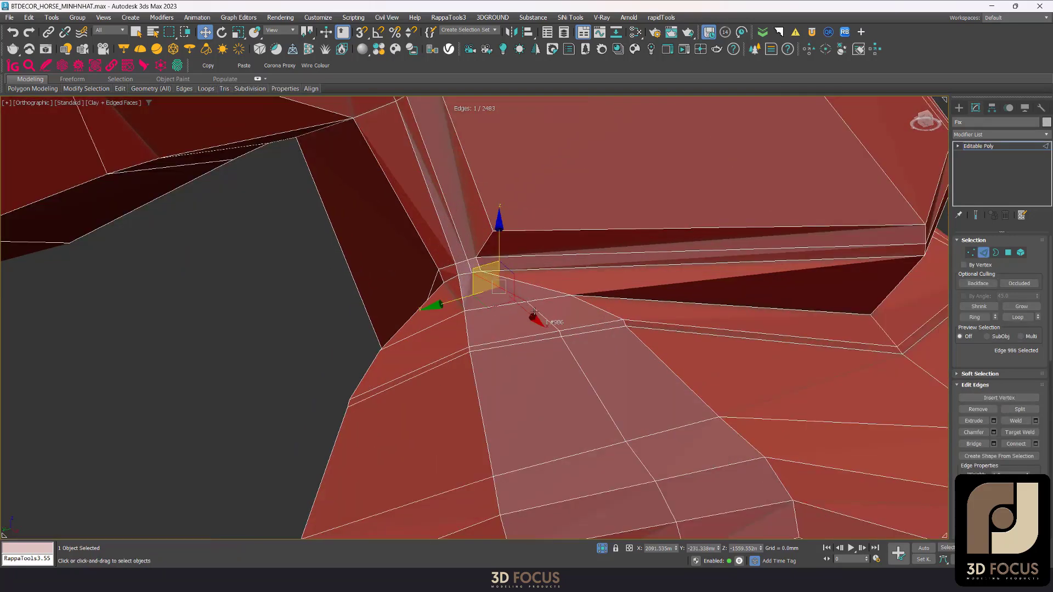
{"action": "scroll", "coordinate": [546, 312], "scroll_direction": "down", "scroll_amount": 3}
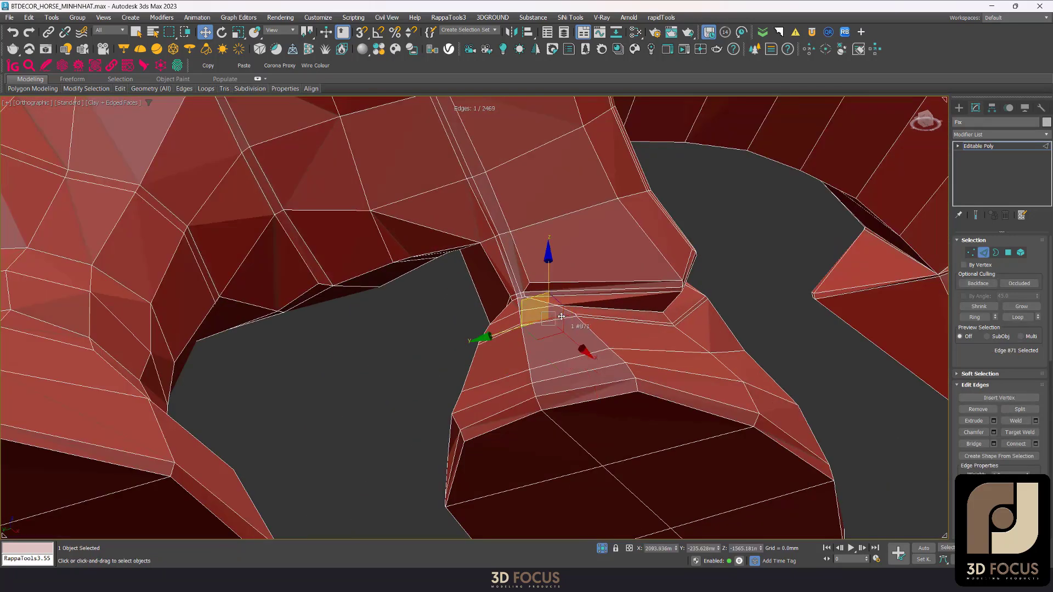
{"action": "scroll", "coordinate": [561, 316], "scroll_direction": "down", "scroll_amount": 2}
{"action": "scroll", "coordinate": [614, 373], "scroll_direction": "up", "scroll_amount": 3}
{"action": "key", "text": "1"}
{"action": "scroll", "coordinate": [577, 379], "scroll_direction": "up", "scroll_amount": 3}
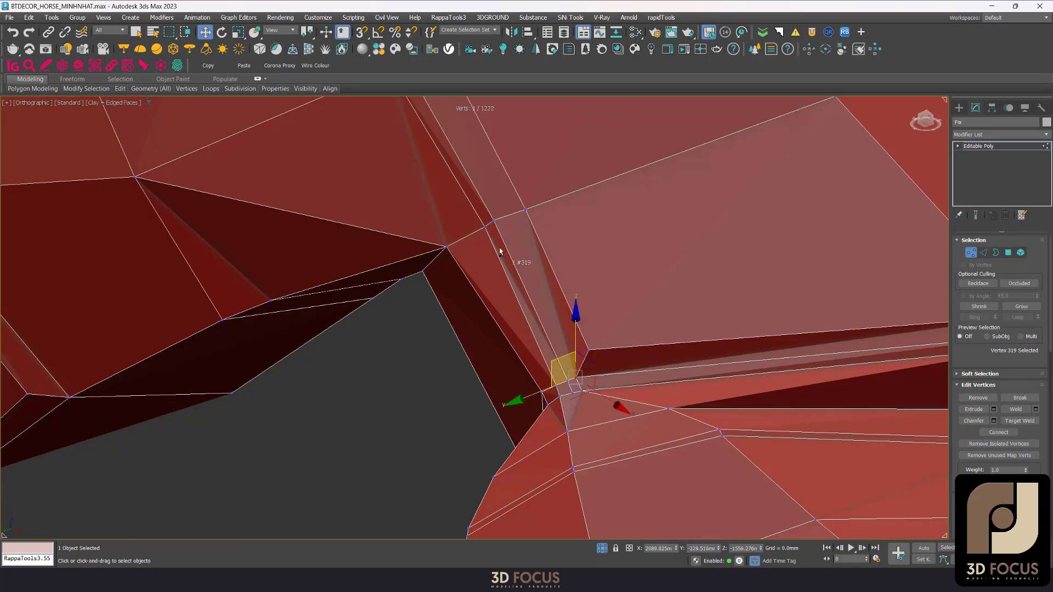
{"action": "key", "text": "2"}
{"action": "scroll", "coordinate": [577, 387], "scroll_direction": "up", "scroll_amount": 1}
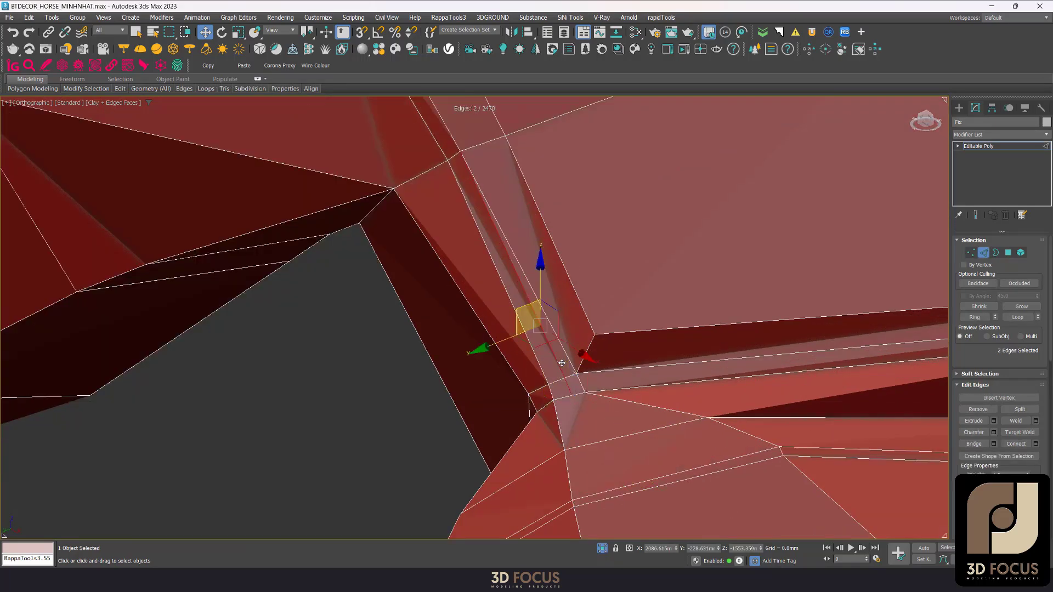
- Fix the stray edge where leg meets hoof, leaving 1220 vertices and 1248 faces
{"action": "left_click", "coordinate": [581, 382]}
{"action": "scroll", "coordinate": [581, 383], "scroll_direction": "down", "scroll_amount": 2}
{"action": "scroll", "coordinate": [571, 379], "scroll_direction": "down", "scroll_amount": 2}
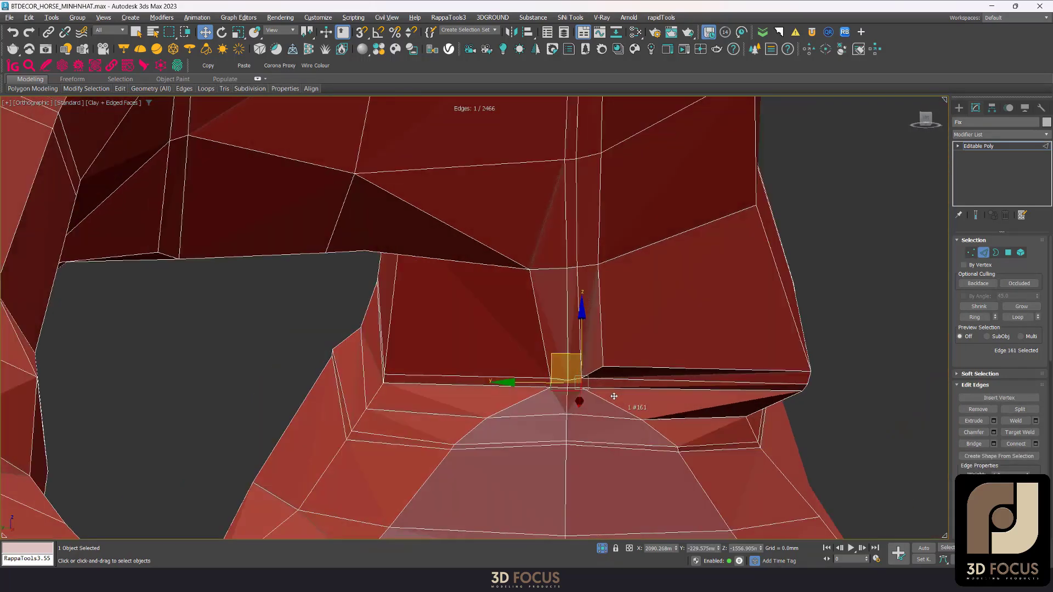
{"action": "scroll", "coordinate": [559, 375], "scroll_direction": "down", "scroll_amount": 1}
{"action": "scroll", "coordinate": [556, 374], "scroll_direction": "down", "scroll_amount": 2}
{"action": "scroll", "coordinate": [549, 384], "scroll_direction": "down", "scroll_amount": 1}
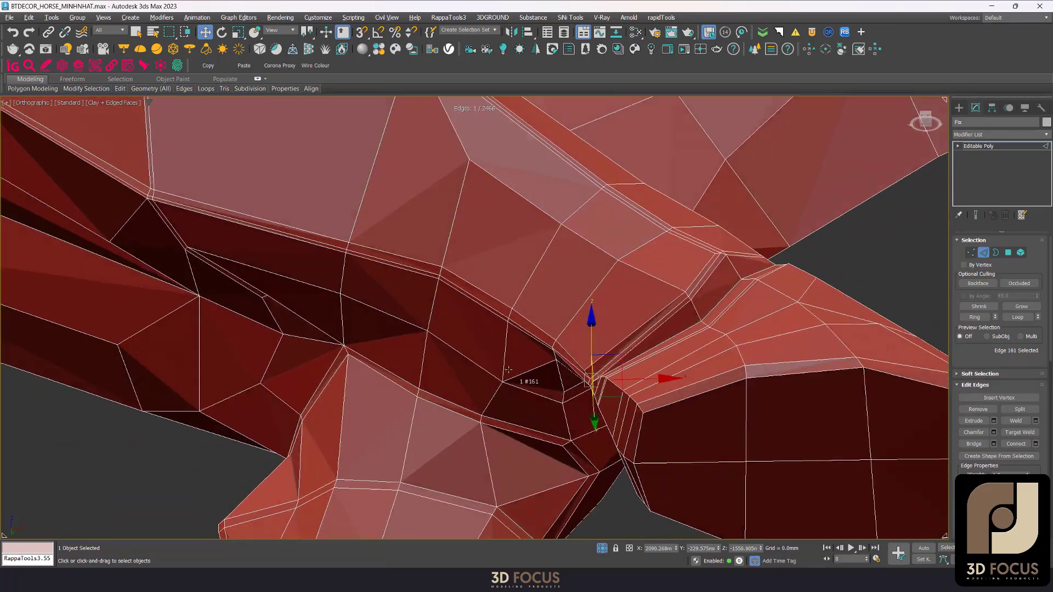
{"action": "scroll", "coordinate": [532, 395], "scroll_direction": "down", "scroll_amount": 3}
{"action": "scroll", "coordinate": [522, 401], "scroll_direction": "down", "scroll_amount": 1}
{"action": "mouse_move", "coordinate": [522, 401]}
{"action": "middle_mouse_down", "text": "alt"}
{"action": "mouse_move", "coordinate": [569, 412]}
{"action": "mouse_move", "coordinate": [534, 381]}
{"action": "middle_mouse_up", "text": "alt"}
- Return to the Front view at object level with edged faces hidden
{"action": "key", "text": "f"}
{"action": "scroll", "coordinate": [543, 346], "scroll_direction": "down", "scroll_amount": 5}
{"action": "scroll", "coordinate": [548, 340], "scroll_direction": "down", "scroll_amount": 3}
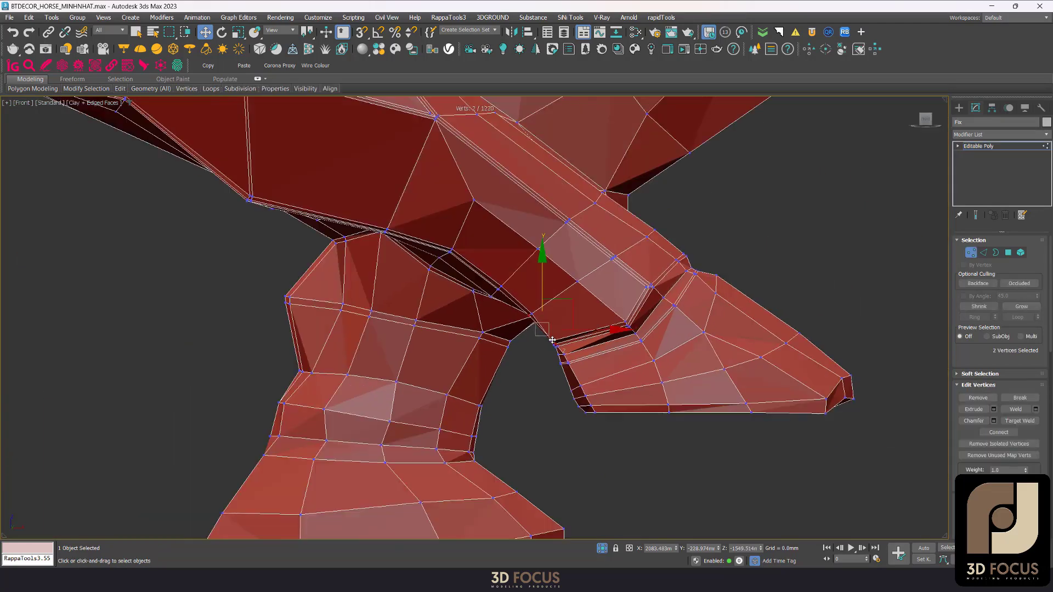
{"action": "scroll", "coordinate": [570, 337], "scroll_direction": "down", "scroll_amount": 3}
{"action": "key", "text": "2"}
{"action": "key", "text": "F4"}
{"action": "scroll", "coordinate": [587, 337], "scroll_direction": "up", "scroll_amount": 2}
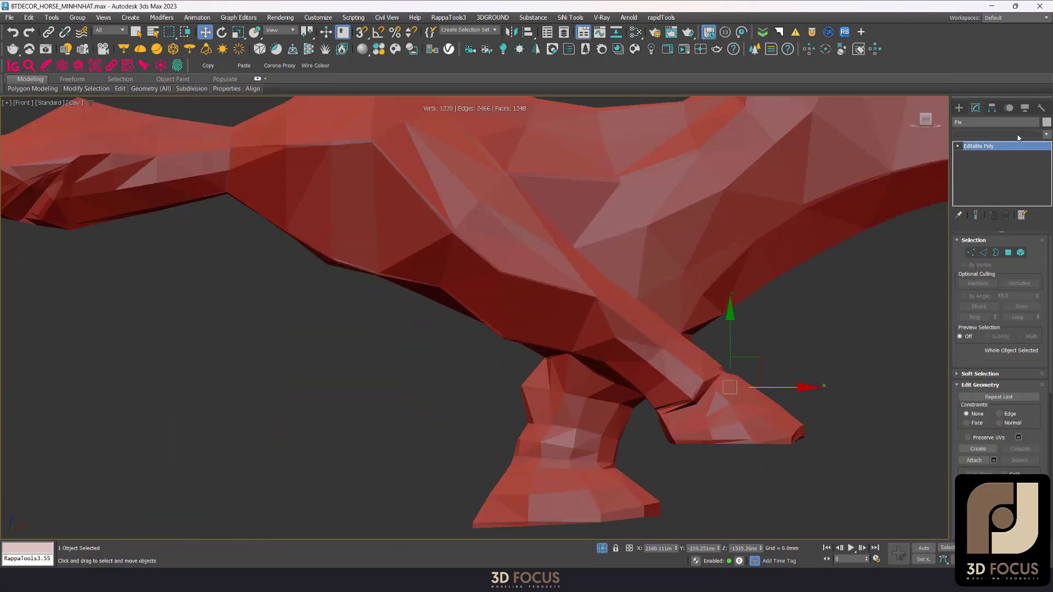
- Add a TurboSmooth modifier to the Fix horse
{"action": "left_click", "coordinate": [1018, 135]}
{"action": "left_click", "coordinate": [979, 369]}
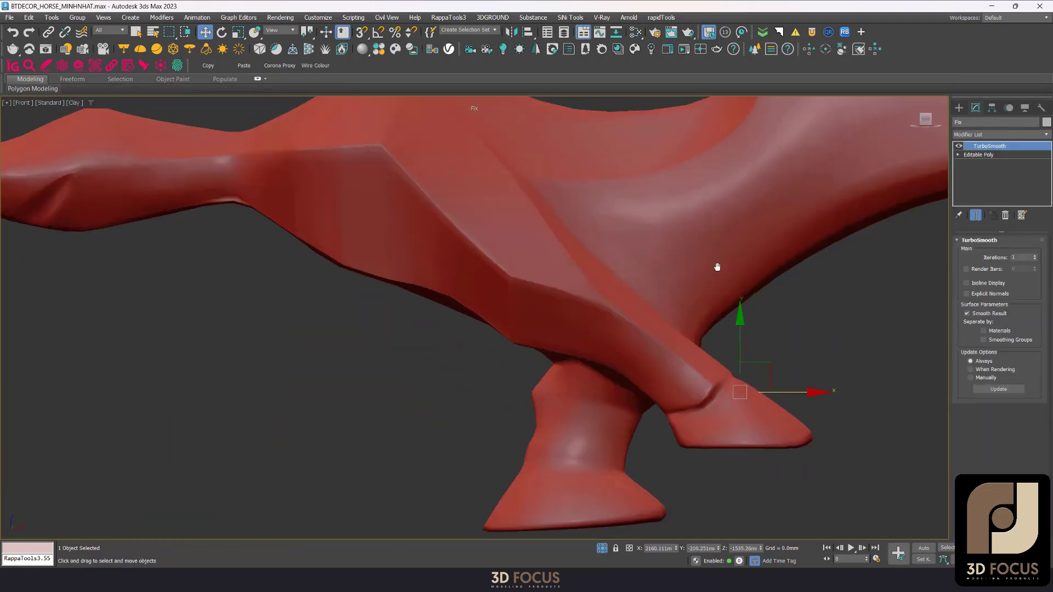
{"action": "key", "text": "F4"}
{"action": "scroll", "coordinate": [942, 325], "scroll_direction": "down", "scroll_amount": 2}
{"action": "key", "text": "F4"}
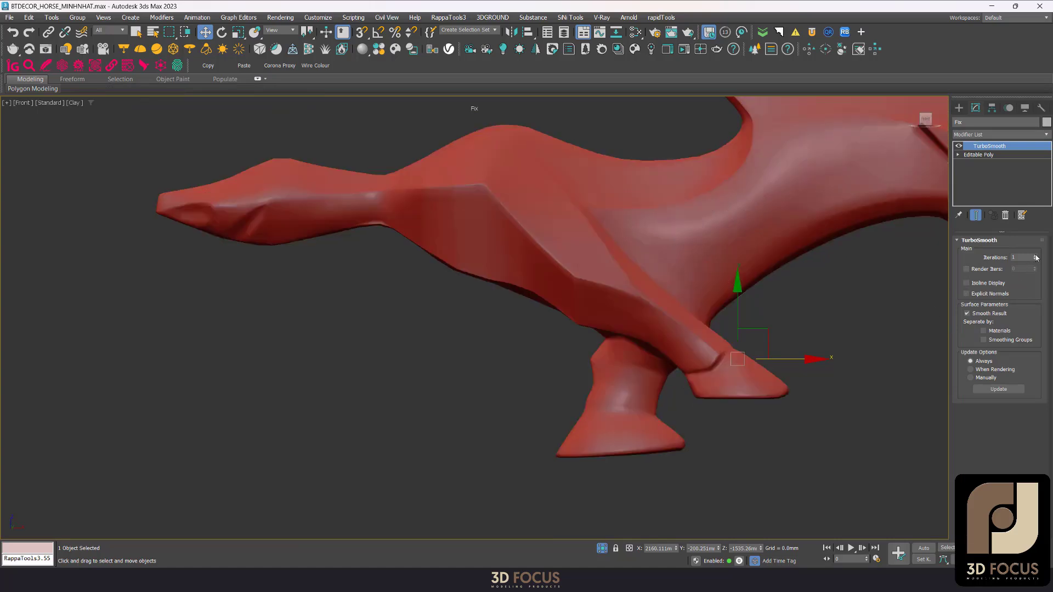
- Set TurboSmooth Iterations to 2 with Isoline Display on, then select Editable Poly in the stack
{"action": "left_click", "coordinate": [1036, 256]}
{"action": "key", "text": "F4"}
{"action": "key", "text": "F4"}
{"action": "key", "text": "F4"}
{"action": "left_click", "coordinate": [988, 284]}
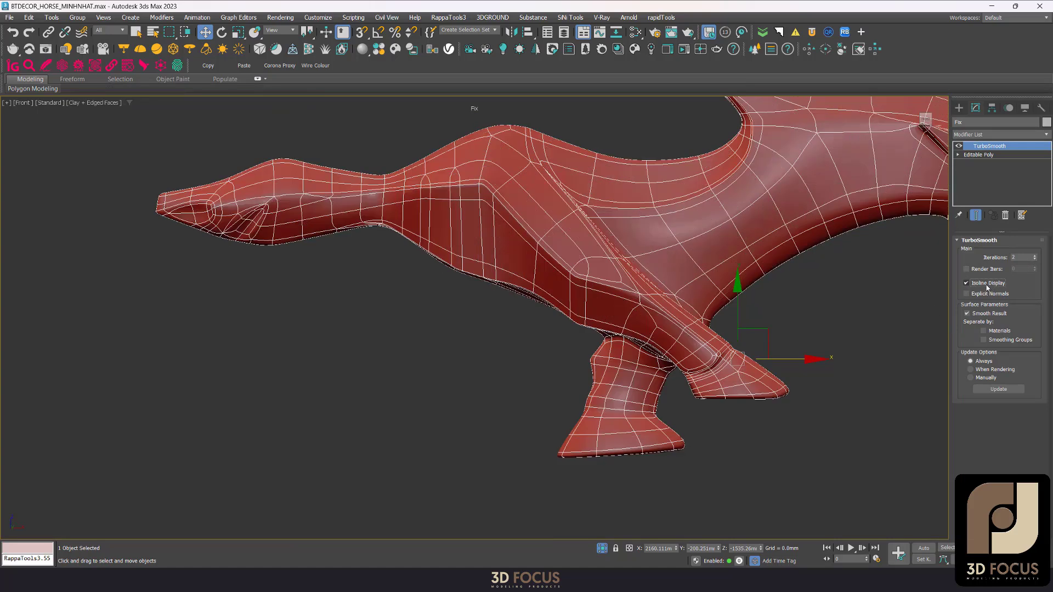
{"action": "middle_click_drag", "start_coordinate": [738, 286], "coordinate": [749, 288]}
{"action": "left_click", "coordinate": [1004, 156]}
{"action": "scroll", "coordinate": [749, 288], "scroll_direction": "up", "scroll_amount": 5}
{"action": "scroll", "coordinate": [771, 356], "scroll_direction": "up", "scroll_amount": 2}
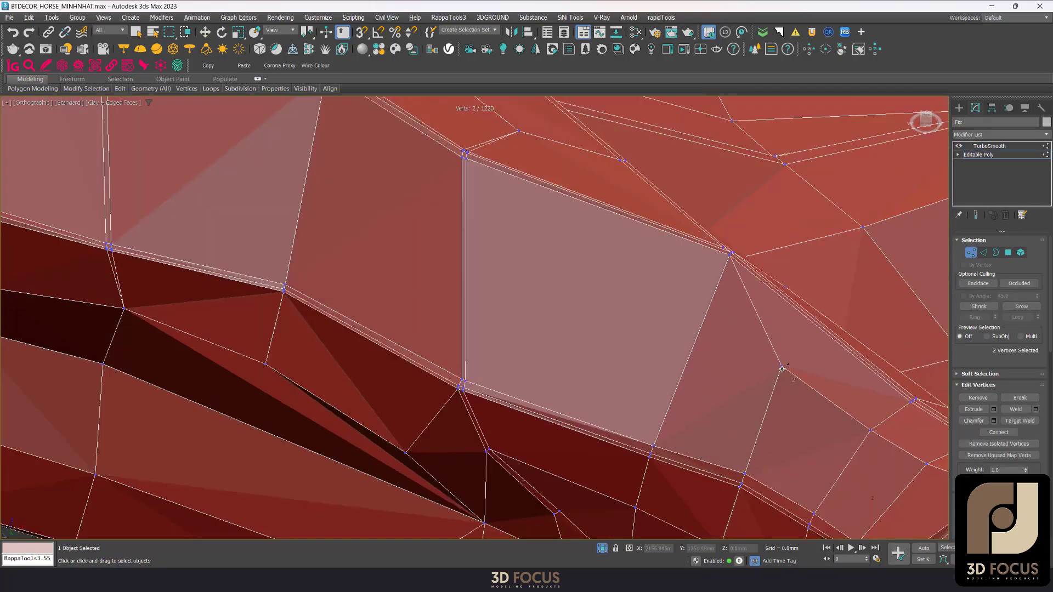
- Pick a leg-joint edge, then preview the horse's TurboSmooth result and reselect the mesh
{"action": "left_click", "coordinate": [767, 330]}
{"action": "scroll", "coordinate": [766, 330], "scroll_direction": "down", "scroll_amount": 4}
{"action": "scroll", "coordinate": [701, 357], "scroll_direction": "up", "scroll_amount": 2}
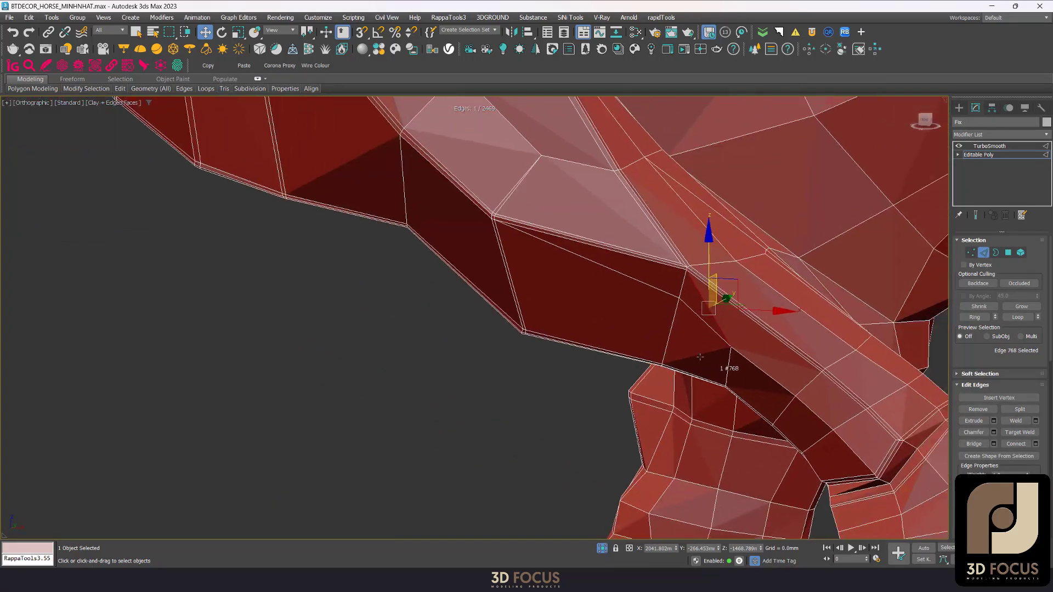
{"action": "scroll", "coordinate": [716, 313], "scroll_direction": "down", "scroll_amount": 3}
{"action": "mouse_move", "coordinate": [716, 313]}
{"action": "middle_mouse_down", "text": "alt"}
{"action": "mouse_move", "coordinate": [722, 284]}
{"action": "mouse_move", "coordinate": [723, 314]}
{"action": "middle_mouse_up", "text": "alt"}
{"action": "left_click", "coordinate": [722, 301]}
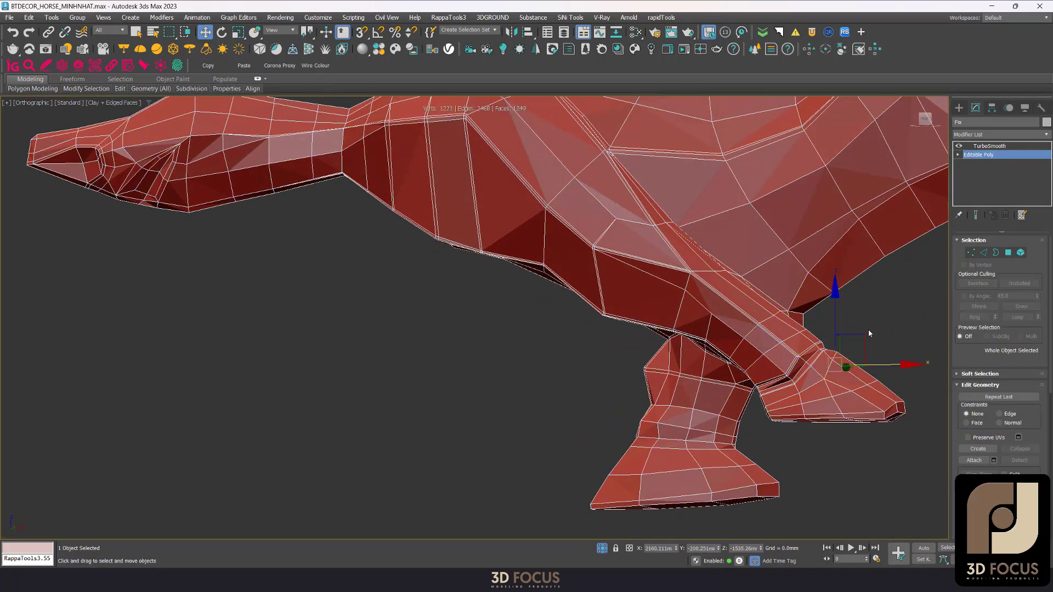
{"action": "left_click", "coordinate": [869, 333]}
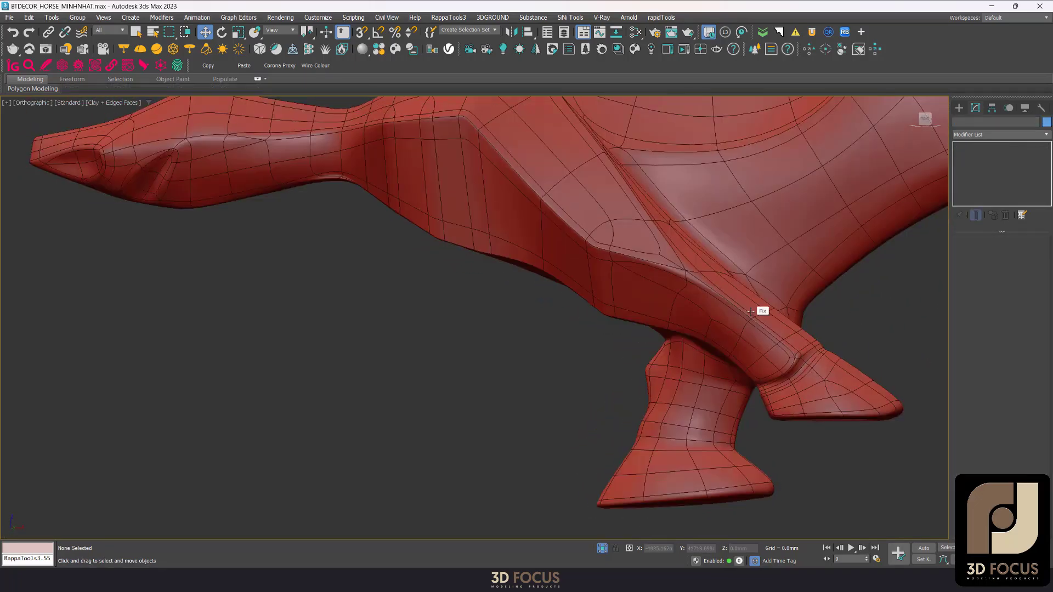
{"action": "left_click", "coordinate": [751, 311]}
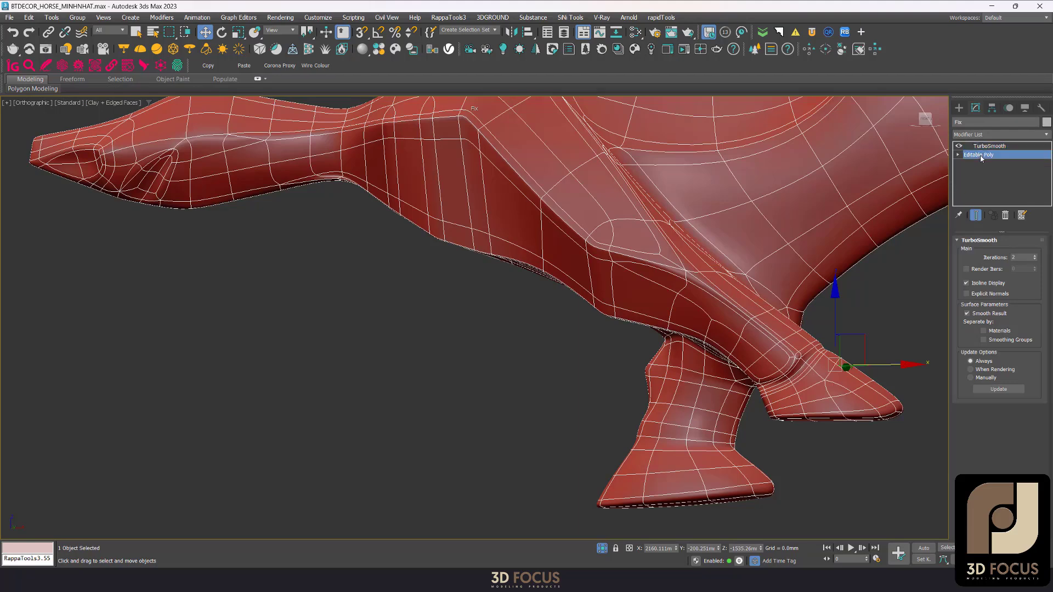
{"action": "scroll", "coordinate": [628, 235], "scroll_direction": "up", "scroll_amount": 5}
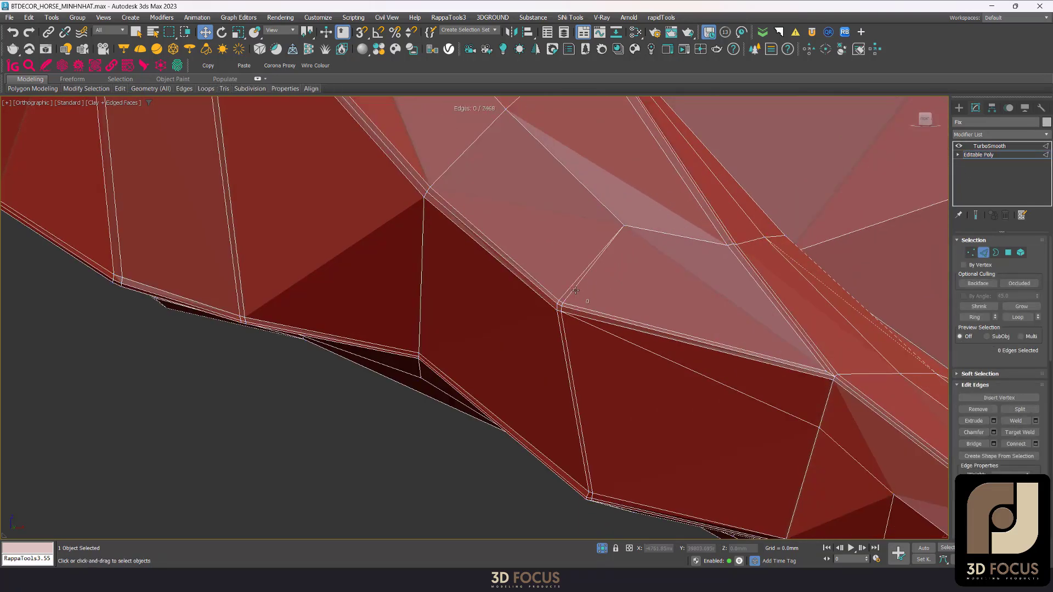
{"action": "middle_click_drag", "start_coordinate": [622, 273], "coordinate": [584, 238]}
- Select two edges at the leg joint and check the smoothed joint from the front
{"action": "key", "text": "1"}
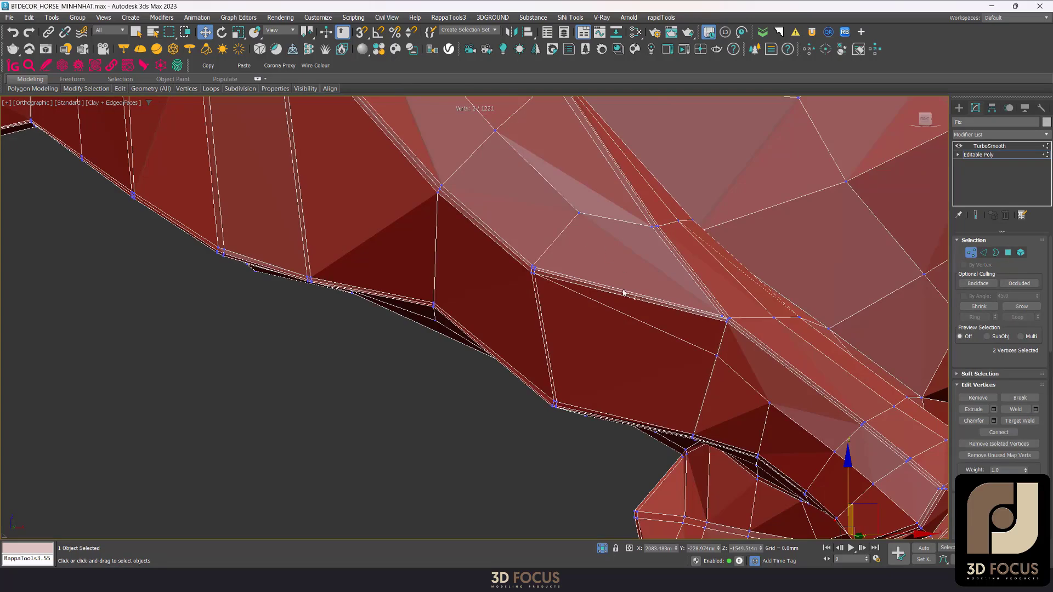
{"action": "scroll", "coordinate": [589, 228], "scroll_direction": "up", "scroll_amount": 2}
{"action": "scroll", "coordinate": [574, 208], "scroll_direction": "down", "scroll_amount": 4}
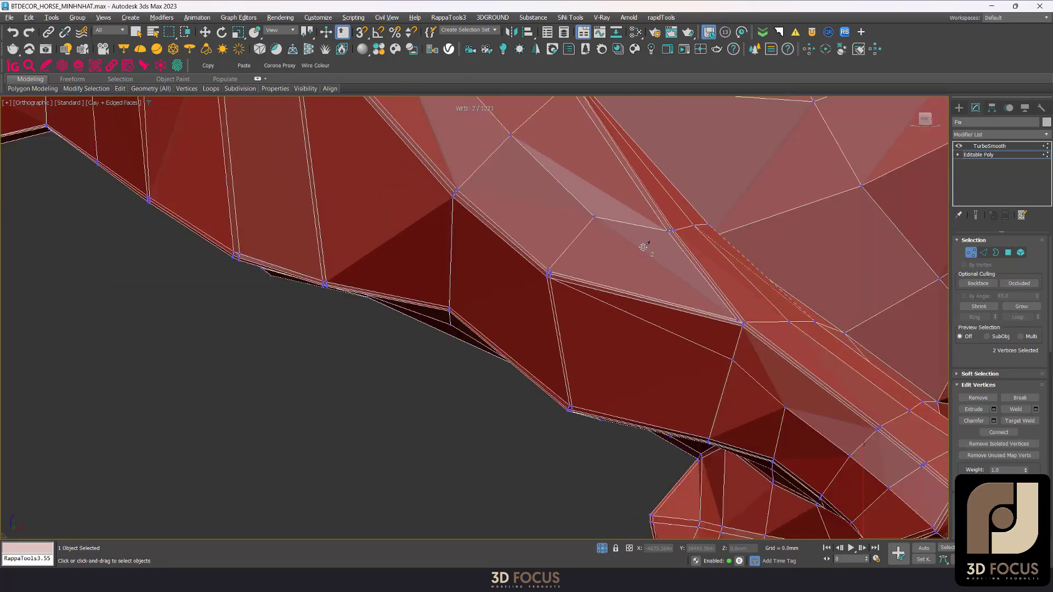
{"action": "scroll", "coordinate": [524, 384], "scroll_direction": "down", "scroll_amount": 4}
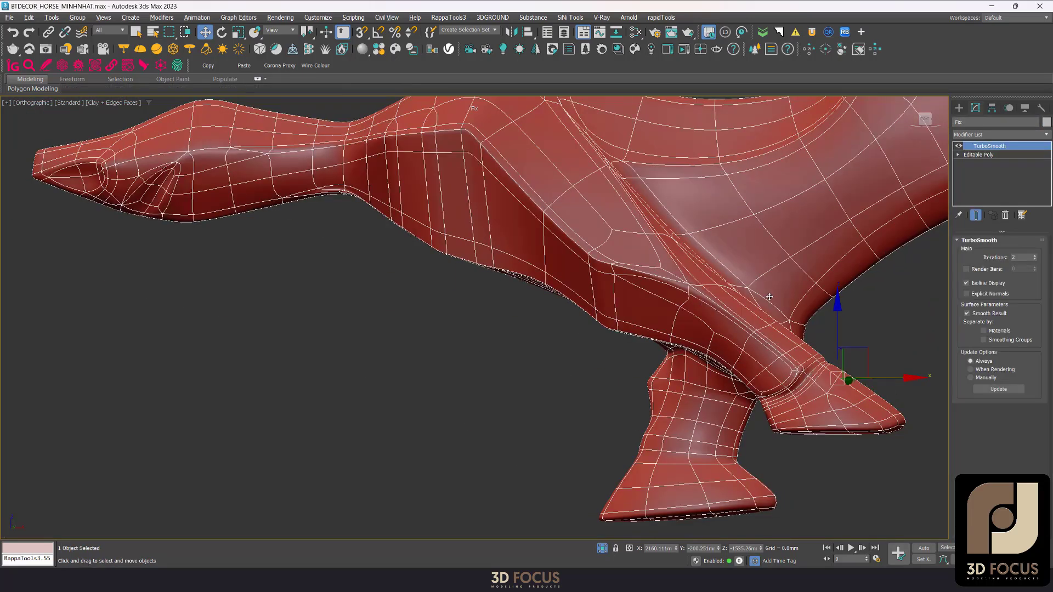
{"action": "middle_click_drag", "start_coordinate": [769, 297], "coordinate": [762, 258], "text": "alt"}
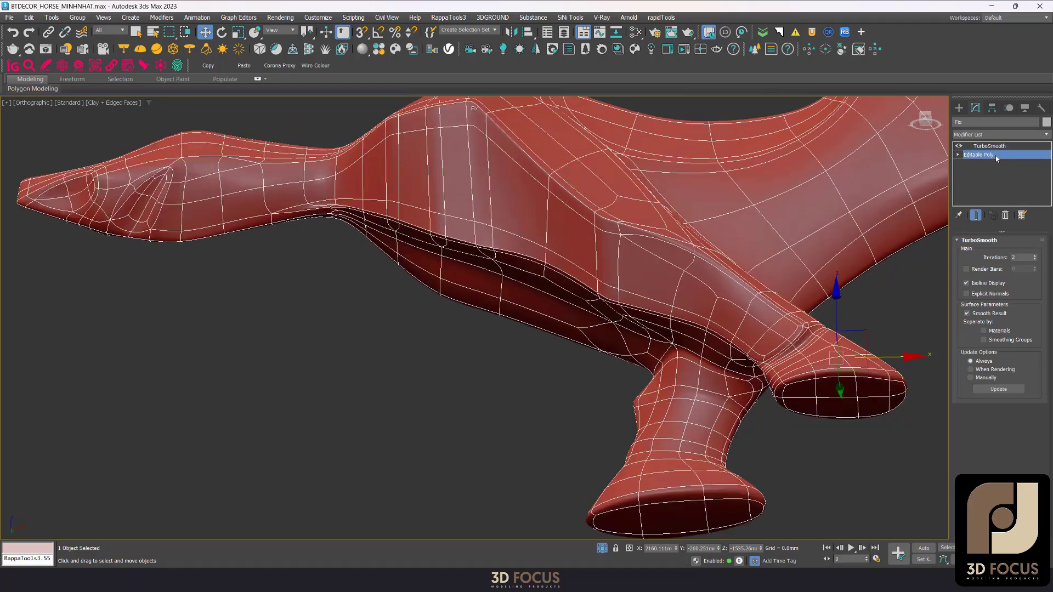
{"action": "key", "text": "2"}
{"action": "scroll", "coordinate": [740, 235], "scroll_direction": "up", "scroll_amount": 5}
{"action": "left_click", "coordinate": [717, 264]}
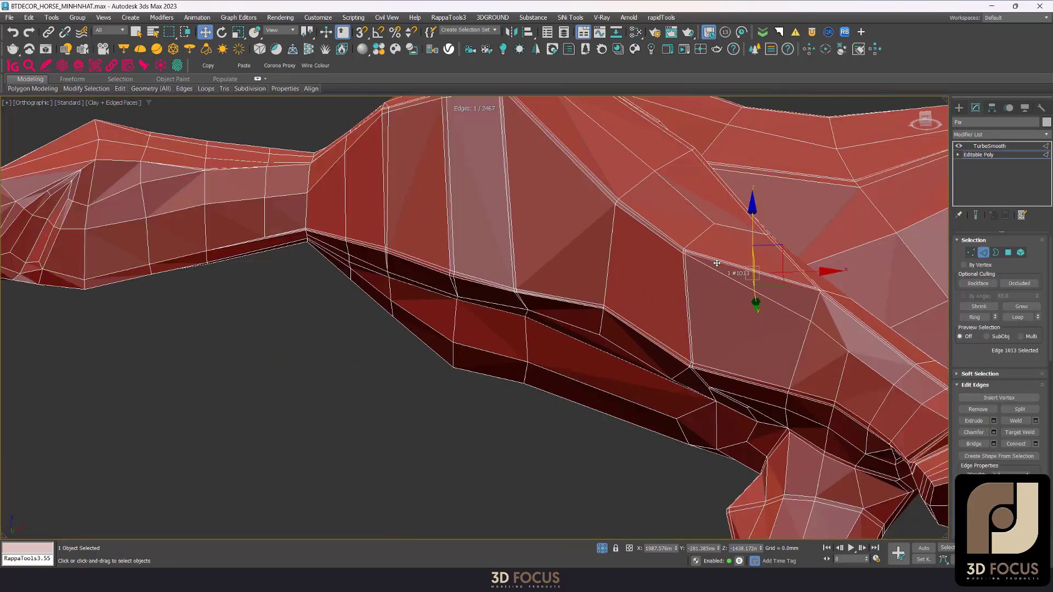
{"action": "scroll", "coordinate": [717, 263], "scroll_direction": "down", "scroll_amount": 3}
{"action": "scroll", "coordinate": [669, 267], "scroll_direction": "up", "scroll_amount": 6}
{"action": "left_click", "coordinate": [664, 275], "text": "ctrl"}
{"action": "scroll", "coordinate": [537, 214], "scroll_direction": "down", "scroll_amount": 2}
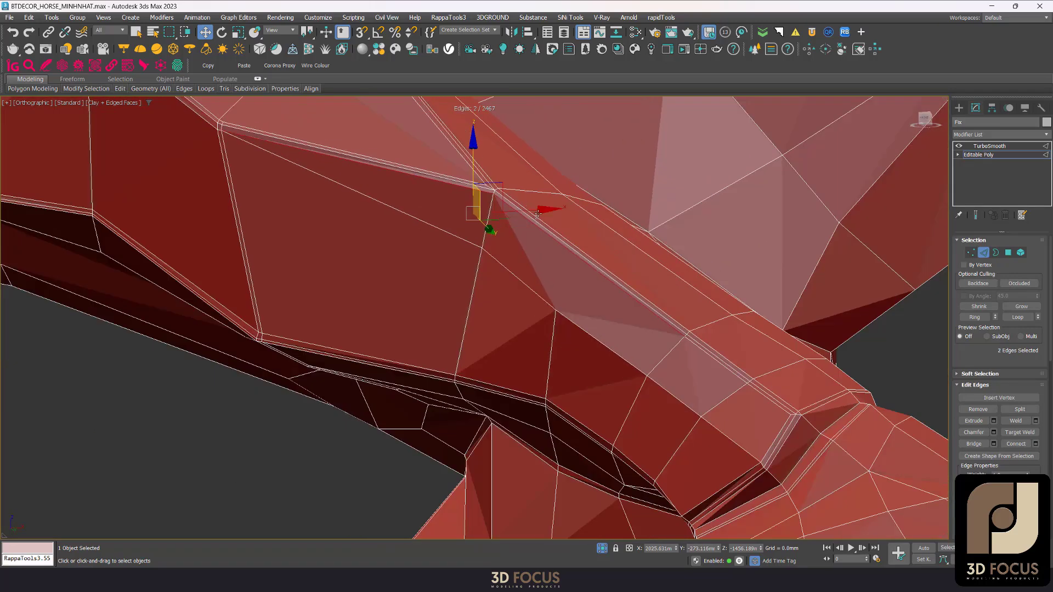
{"action": "middle_click_drag", "start_coordinate": [681, 320], "coordinate": [629, 246]}
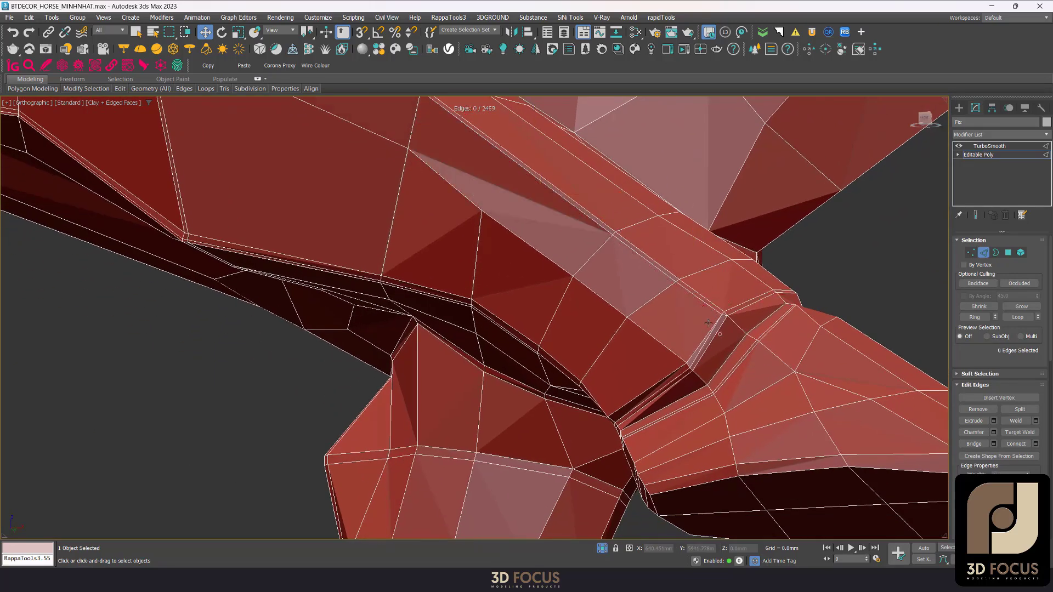
{"action": "middle_click_drag", "start_coordinate": [707, 335], "coordinate": [676, 343], "text": "alt"}
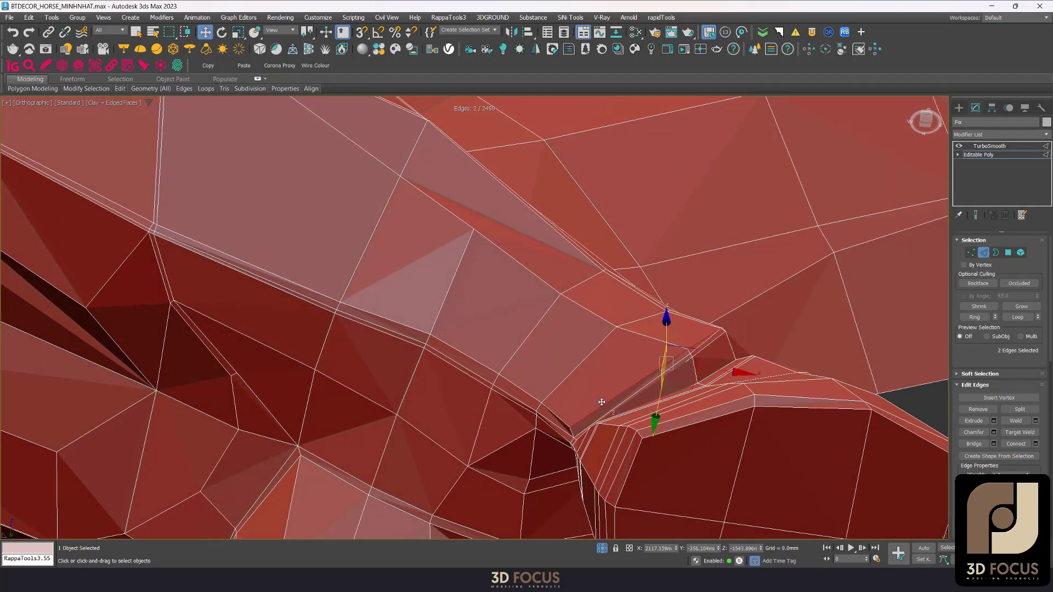
{"action": "middle_click_drag", "start_coordinate": [615, 376], "coordinate": [587, 384], "text": "alt"}
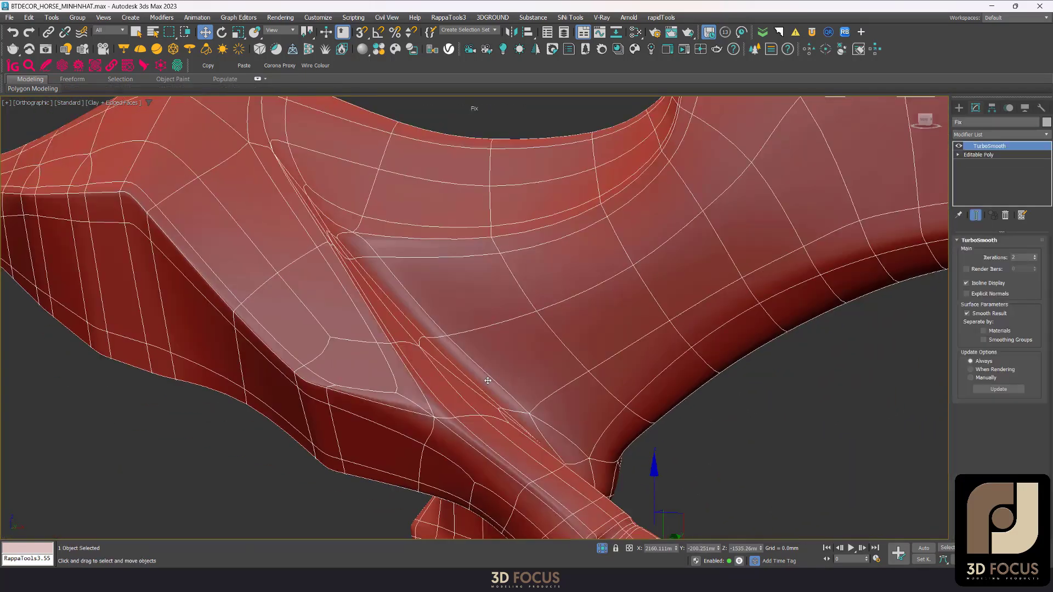
{"action": "key", "text": "f"}
{"action": "scroll", "coordinate": [763, 310], "scroll_direction": "up", "scroll_amount": 5}
{"action": "scroll", "coordinate": [762, 310], "scroll_direction": "up", "scroll_amount": 5}
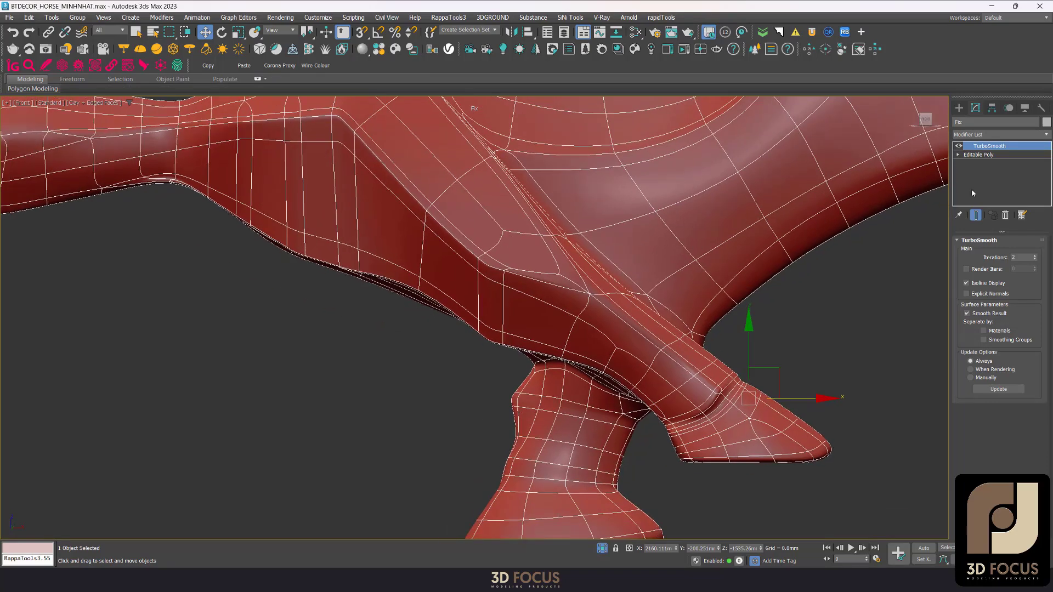
- Select another edge along the leg while inspecting the low-poly cage around the joint
{"action": "key", "text": "1"}
{"action": "middle_click_drag", "start_coordinate": [784, 222], "coordinate": [741, 238], "text": "alt"}
{"action": "scroll", "coordinate": [602, 337], "scroll_direction": "up", "scroll_amount": 5}
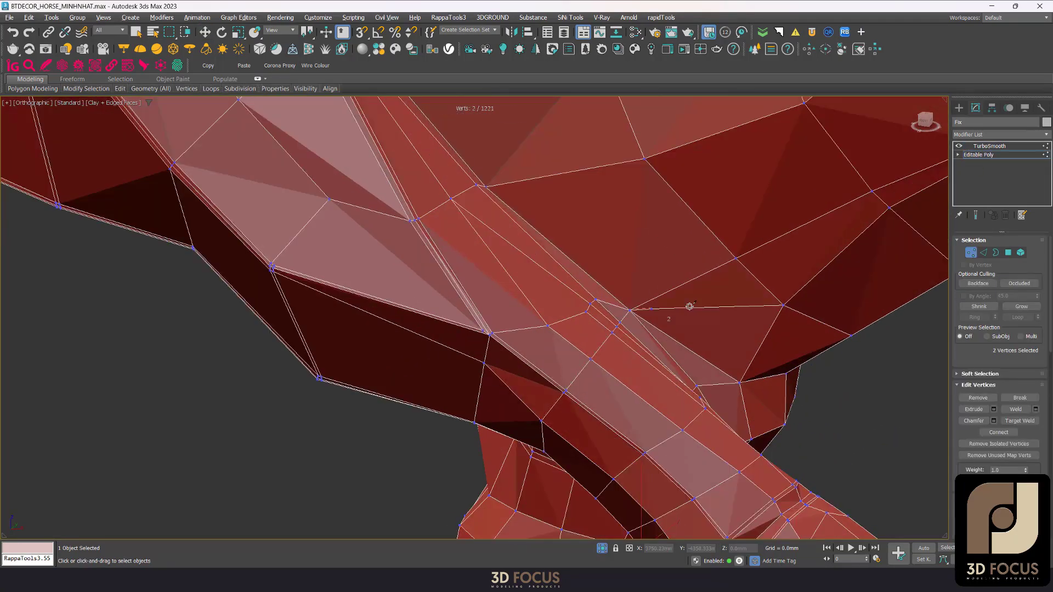
{"action": "middle_click_drag", "start_coordinate": [609, 310], "coordinate": [587, 301], "text": "alt"}
{"action": "scroll", "coordinate": [587, 301], "scroll_direction": "up", "scroll_amount": 2}
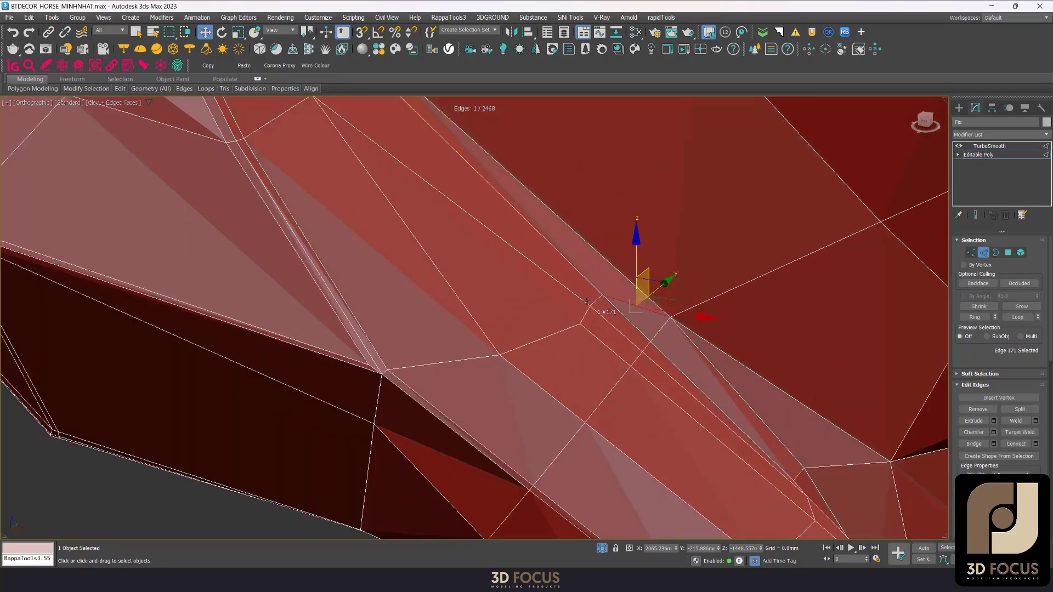
{"action": "key", "text": "1"}
{"action": "scroll", "coordinate": [596, 301], "scroll_direction": "down", "scroll_amount": 4}
{"action": "scroll", "coordinate": [592, 332], "scroll_direction": "up", "scroll_amount": 4}
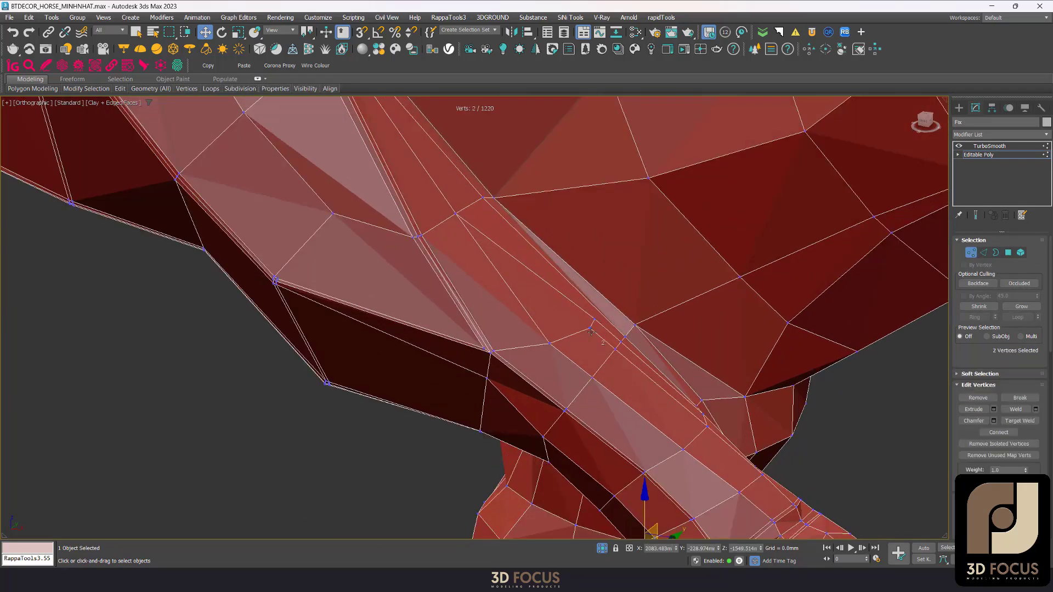
{"action": "key", "text": "2"}
{"action": "scroll", "coordinate": [598, 325], "scroll_direction": "up", "scroll_amount": 2}
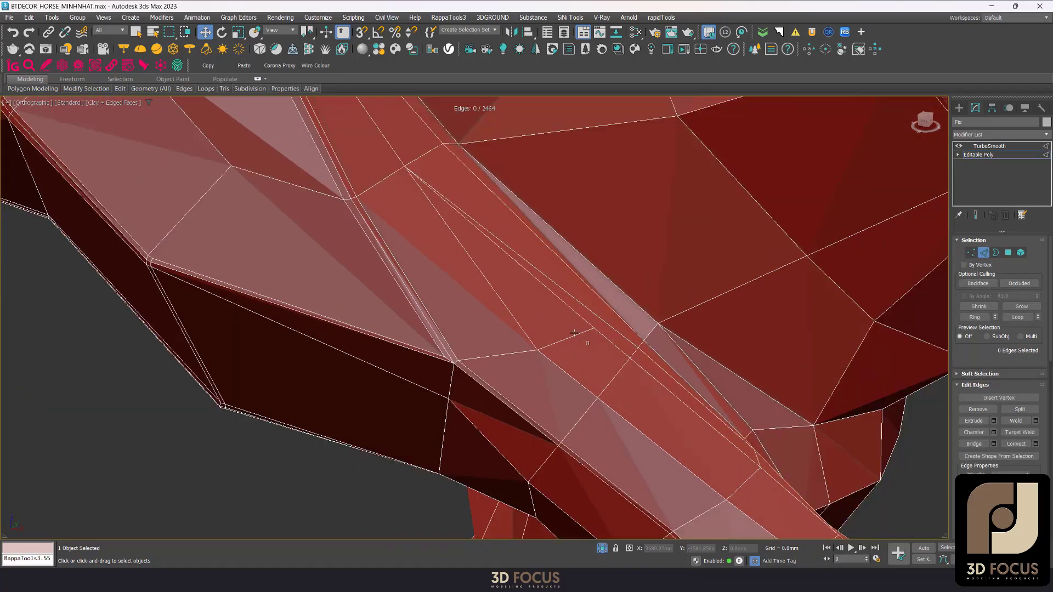
{"action": "middle_click_drag", "start_coordinate": [602, 322], "coordinate": [530, 333], "text": "alt"}
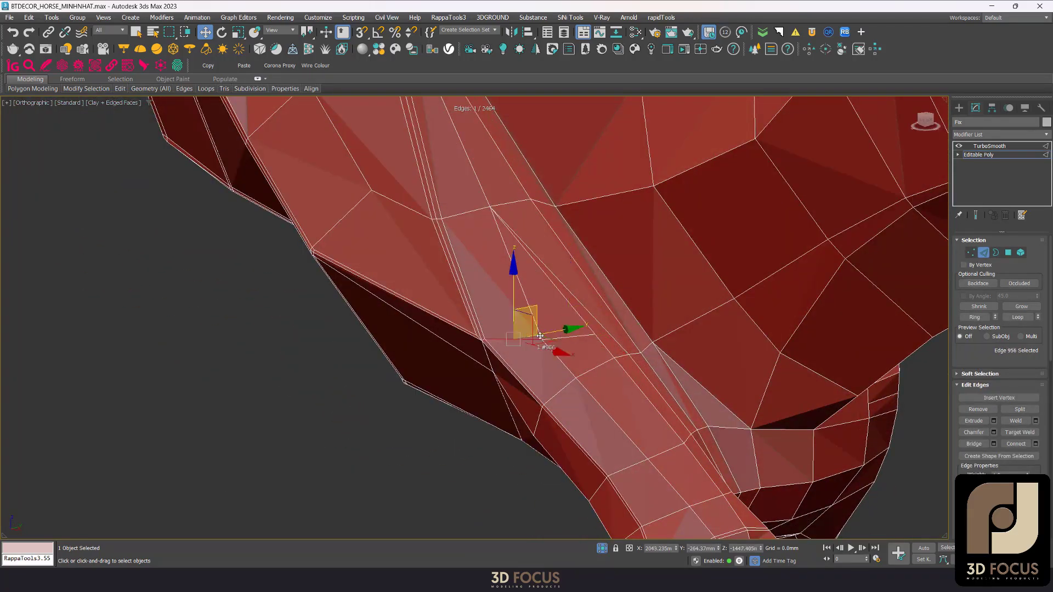
{"action": "left_click", "coordinate": [593, 335]}
{"action": "scroll", "coordinate": [593, 335], "scroll_direction": "down", "scroll_amount": 3}
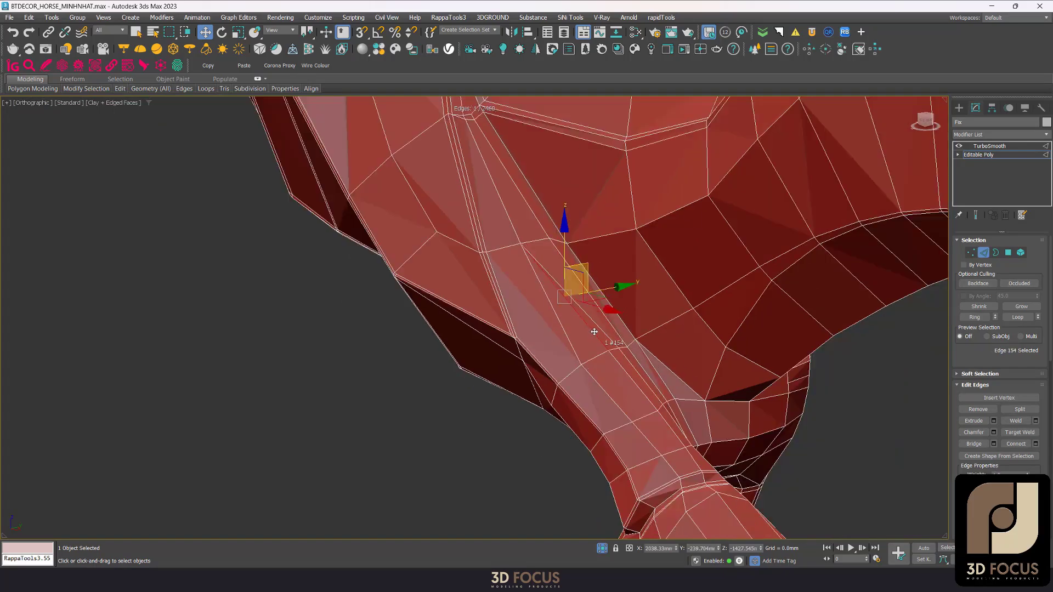
{"action": "mouse_move", "coordinate": [593, 335]}
{"action": "middle_mouse_down", "text": "alt"}
{"action": "mouse_move", "coordinate": [565, 317]}
{"action": "mouse_move", "coordinate": [585, 330]}
{"action": "middle_mouse_up", "text": "alt"}
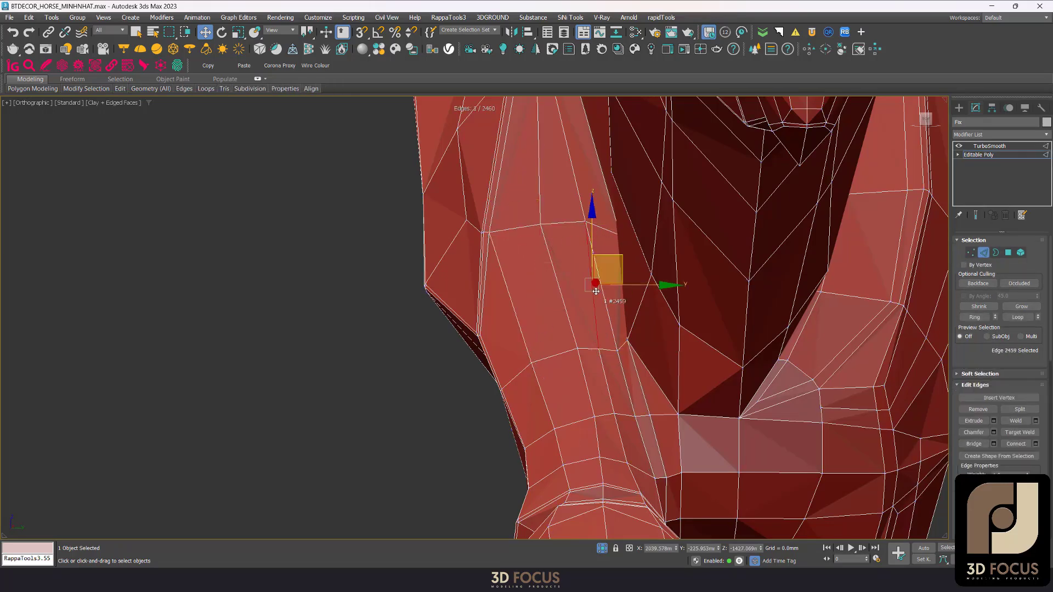
- Inspect the cleaned leg joint at vertex level and preview the smoothed mesh
{"action": "scroll", "coordinate": [595, 291], "scroll_direction": "down", "scroll_amount": 3}
{"action": "mouse_move", "coordinate": [623, 294]}
{"action": "middle_mouse_down", "text": "alt"}
{"action": "mouse_move", "coordinate": [633, 304]}
{"action": "mouse_move", "coordinate": [619, 298]}
{"action": "middle_mouse_up", "text": "alt"}
{"action": "scroll", "coordinate": [616, 294], "scroll_direction": "up", "scroll_amount": 3}
{"action": "scroll", "coordinate": [623, 299], "scroll_direction": "down", "scroll_amount": 3}
{"action": "key", "text": "1"}
{"action": "scroll", "coordinate": [600, 267], "scroll_direction": "up", "scroll_amount": 3}
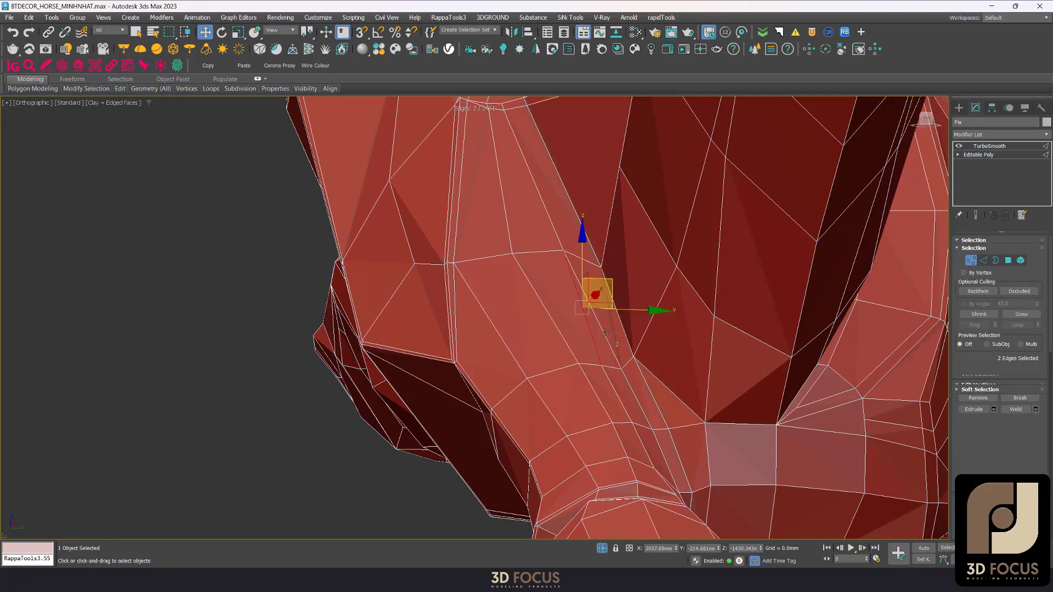
{"action": "scroll", "coordinate": [612, 328], "scroll_direction": "down", "scroll_amount": 3}
{"action": "middle_click_drag", "start_coordinate": [613, 327], "coordinate": [695, 315], "text": "alt"}
{"action": "key", "text": "Page_Up"}
{"action": "scroll", "coordinate": [648, 337], "scroll_direction": "up", "scroll_amount": 2}
{"action": "scroll", "coordinate": [658, 315], "scroll_direction": "down", "scroll_amount": 2}
- Return to the base mesh at vertex level and check the leg's TurboSmooth result in Front view
{"action": "scroll", "coordinate": [696, 315], "scroll_direction": "up", "scroll_amount": 2}
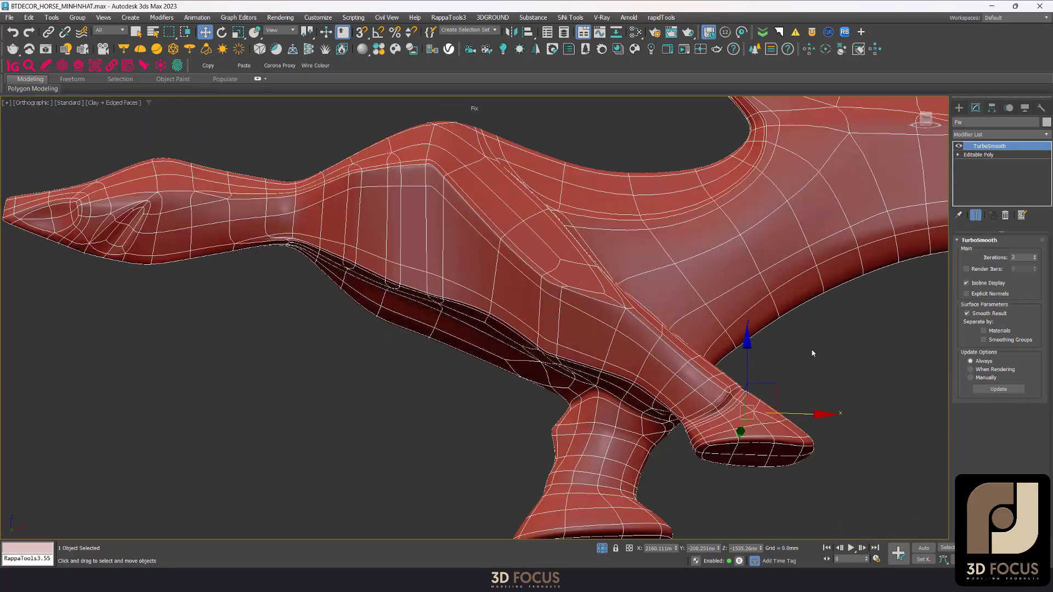
{"action": "left_click", "coordinate": [984, 155]}
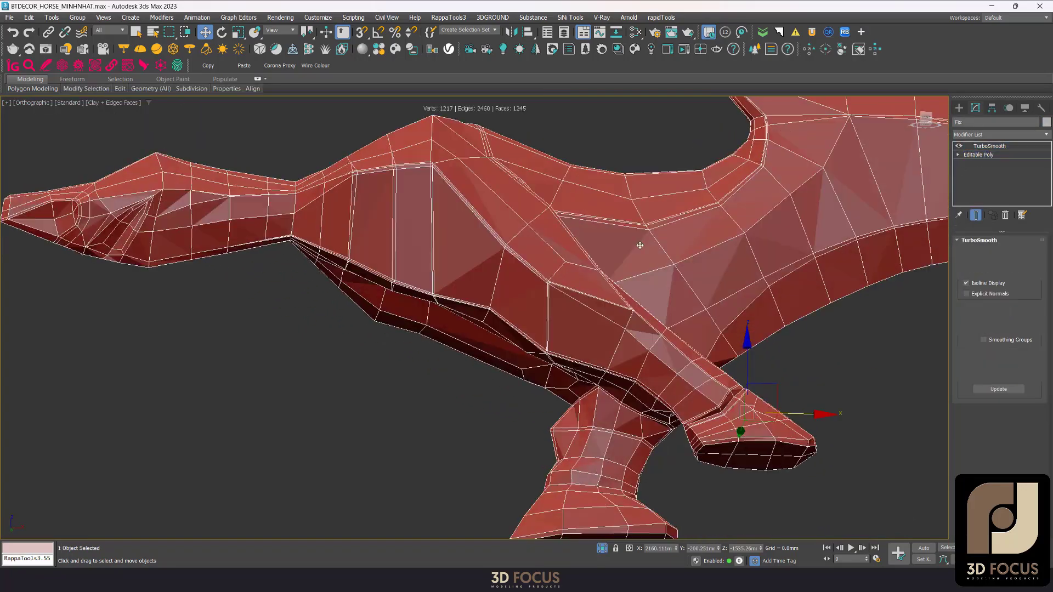
{"action": "key", "text": "1"}
{"action": "scroll", "coordinate": [604, 329], "scroll_direction": "up", "scroll_amount": 3}
{"action": "scroll", "coordinate": [630, 361], "scroll_direction": "up", "scroll_amount": 2}
{"action": "scroll", "coordinate": [630, 361], "scroll_direction": "down", "scroll_amount": 4}
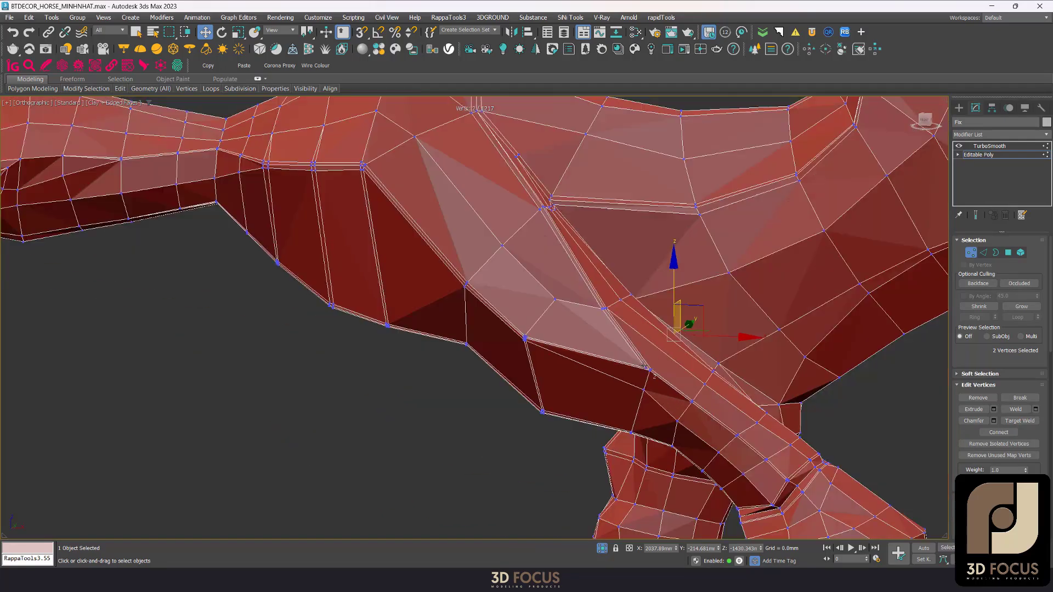
{"action": "scroll", "coordinate": [659, 329], "scroll_direction": "down", "scroll_amount": 2}
{"action": "scroll", "coordinate": [683, 294], "scroll_direction": "down", "scroll_amount": 2}
{"action": "middle_click_drag", "start_coordinate": [684, 295], "coordinate": [665, 363], "text": "alt"}
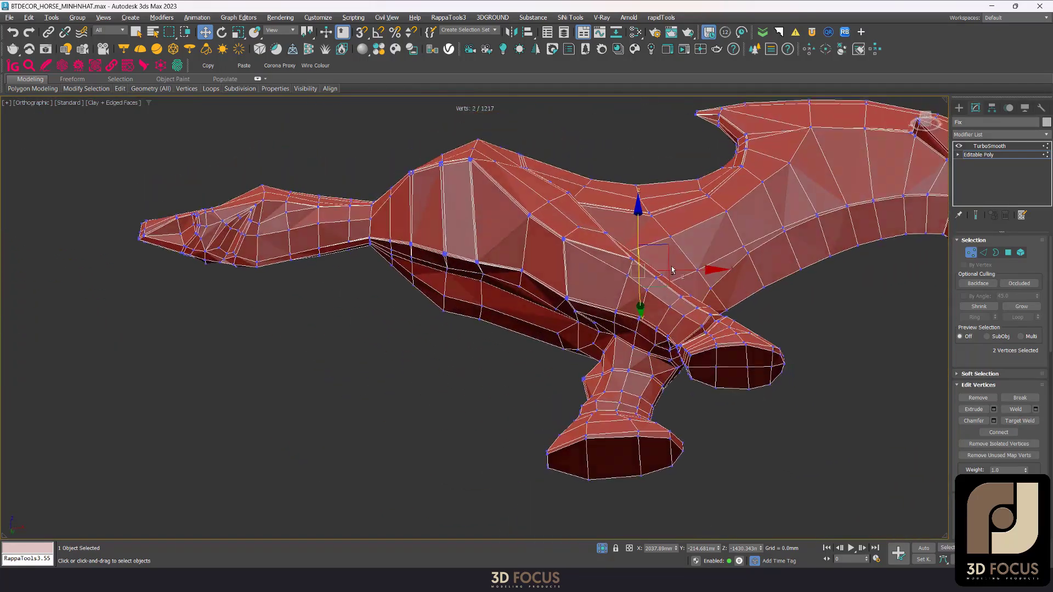
{"action": "left_click", "coordinate": [665, 363]}
{"action": "scroll", "coordinate": [665, 363], "scroll_direction": "down", "scroll_amount": 3}
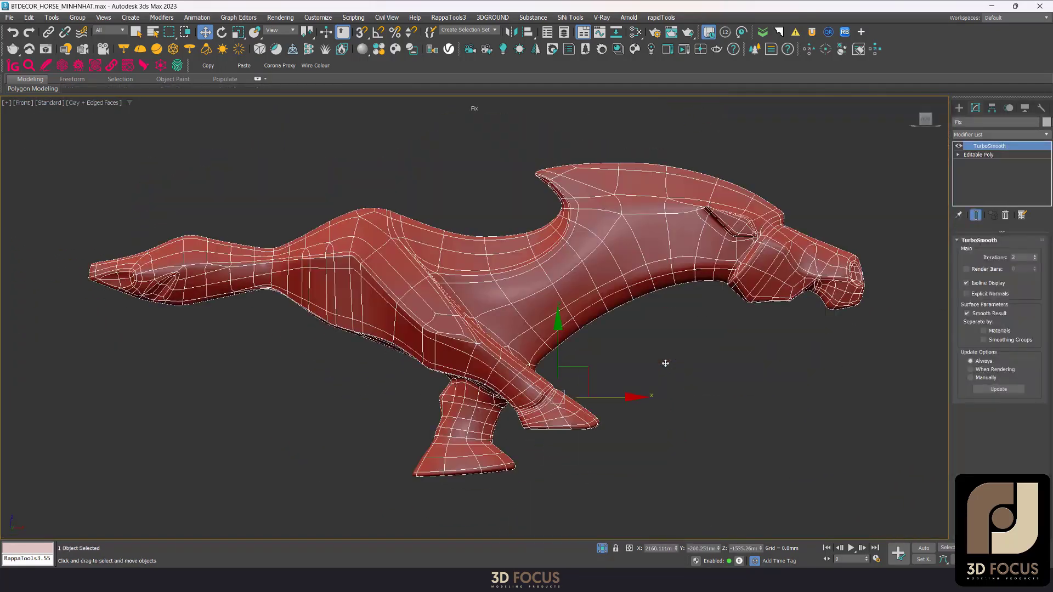
{"action": "key", "text": "f"}
{"action": "scroll", "coordinate": [631, 341], "scroll_direction": "up", "scroll_amount": 5}
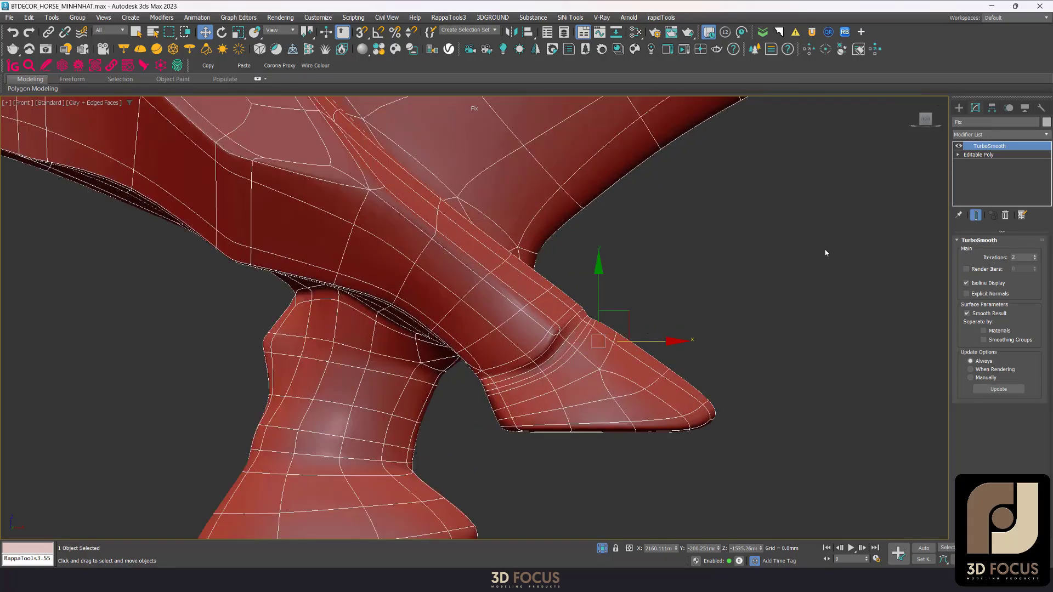
- Remove the selected leg edge, leaving 2454 edges, and bring the hoof tip into view
{"action": "left_click", "coordinate": [1005, 158]}
{"action": "key", "text": "BackSpace"}
{"action": "mouse_move", "coordinate": [635, 360]}
{"action": "middle_mouse_down", "text": "alt"}
{"action": "mouse_move", "coordinate": [613, 366]}
{"action": "mouse_move", "coordinate": [619, 397]}
{"action": "mouse_move", "coordinate": [520, 371]}
{"action": "mouse_move", "coordinate": [643, 390]}
{"action": "mouse_move", "coordinate": [680, 317]}
{"action": "middle_mouse_up", "text": "alt"}
{"action": "scroll", "coordinate": [619, 397], "scroll_direction": "up", "scroll_amount": 2}
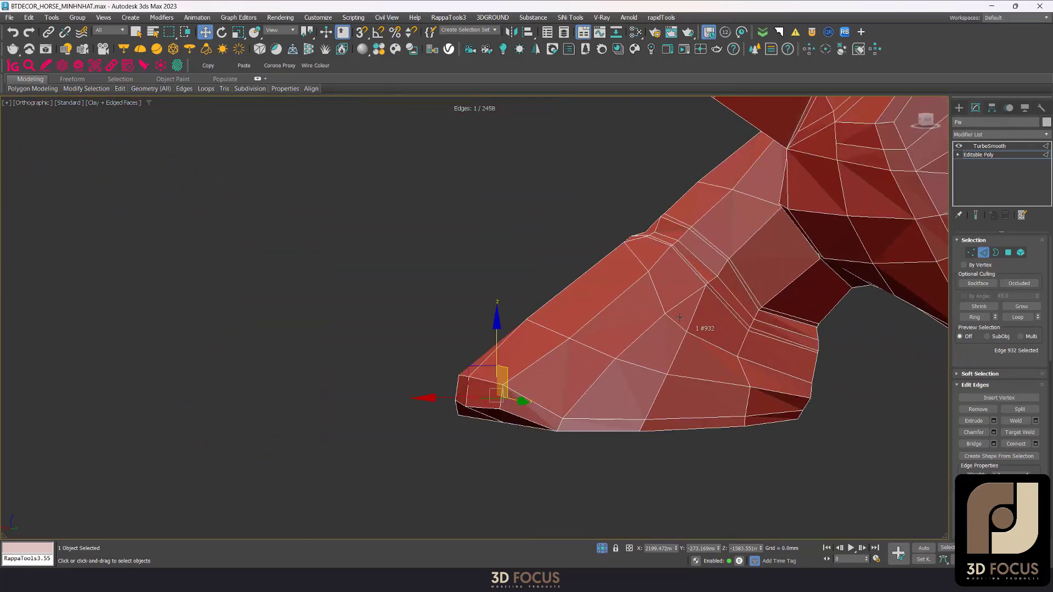
- Remove two stray edges on the hoof and its underside with Ctrl+Backspace, then select the leg-hoof edge
{"action": "left_click", "coordinate": [608, 424]}
{"action": "middle_click_drag", "start_coordinate": [608, 425], "coordinate": [652, 379], "text": "alt"}
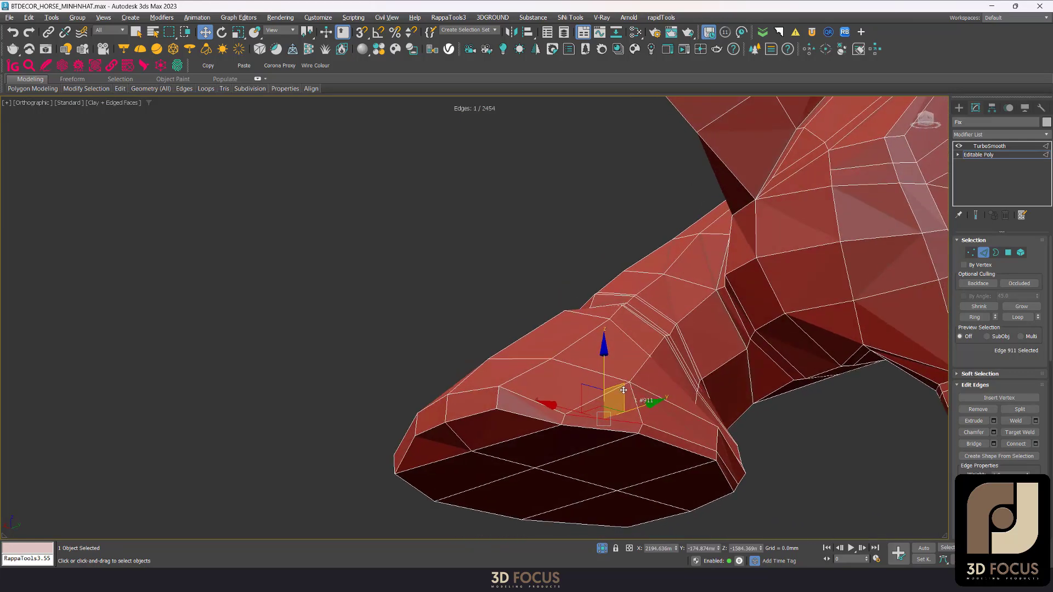
{"action": "key", "text": "ctrl+BackSpace"}
{"action": "middle_click_drag", "start_coordinate": [592, 432], "coordinate": [686, 282], "text": "alt"}
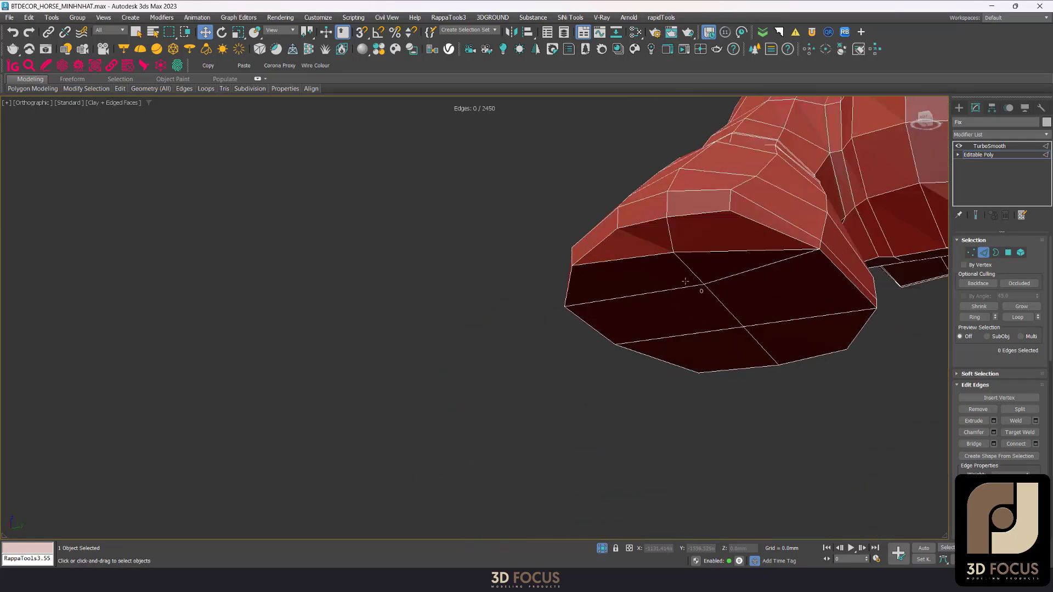
{"action": "left_click", "coordinate": [572, 292]}
{"action": "key", "text": "ctrl+BackSpace"}
{"action": "middle_click_drag", "start_coordinate": [573, 292], "coordinate": [631, 313], "text": "alt"}
{"action": "left_click", "coordinate": [584, 276]}
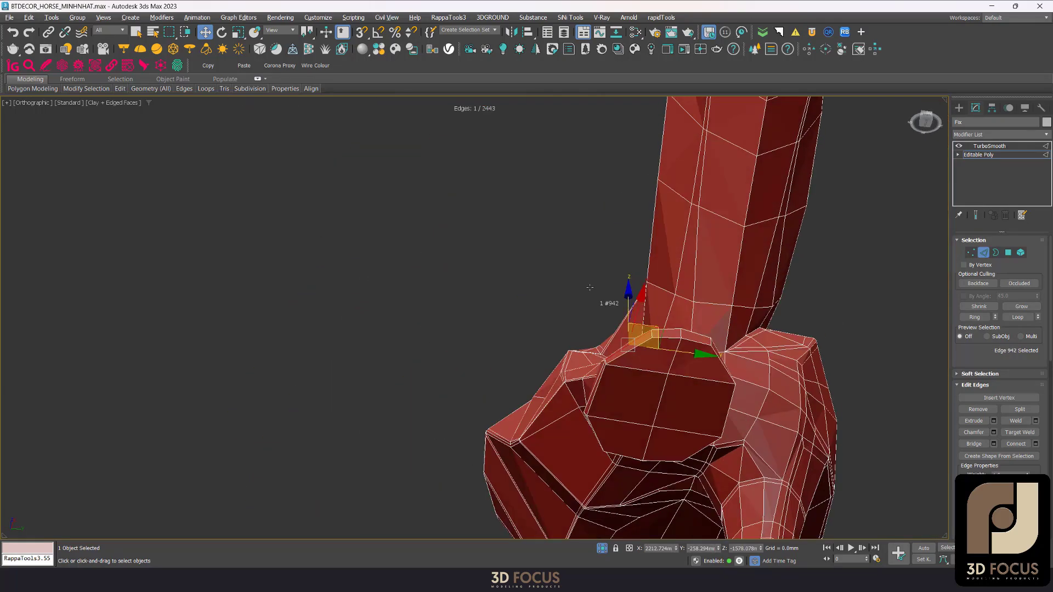
- Select the two hoof-top vertices and orbit around the hoof with edges shown
{"action": "left_click_drag", "start_coordinate": [666, 315], "coordinate": [648, 333]}
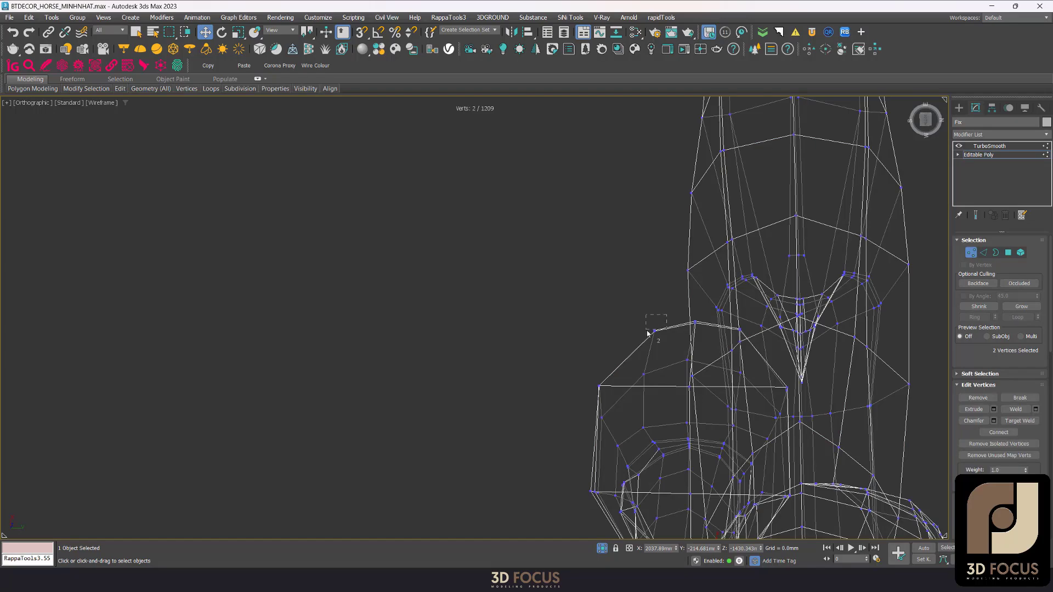
{"action": "key", "text": "shift+s"}
{"action": "scroll", "coordinate": [625, 336], "scroll_direction": "up", "scroll_amount": 2}
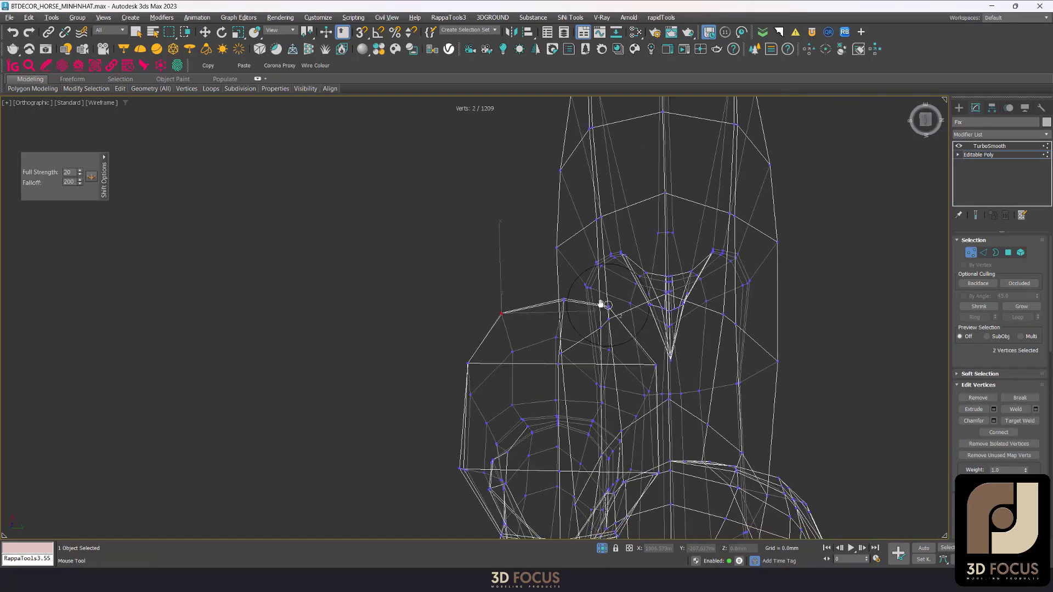
{"action": "middle_click_drag", "start_coordinate": [625, 336], "coordinate": [598, 260], "text": "alt"}
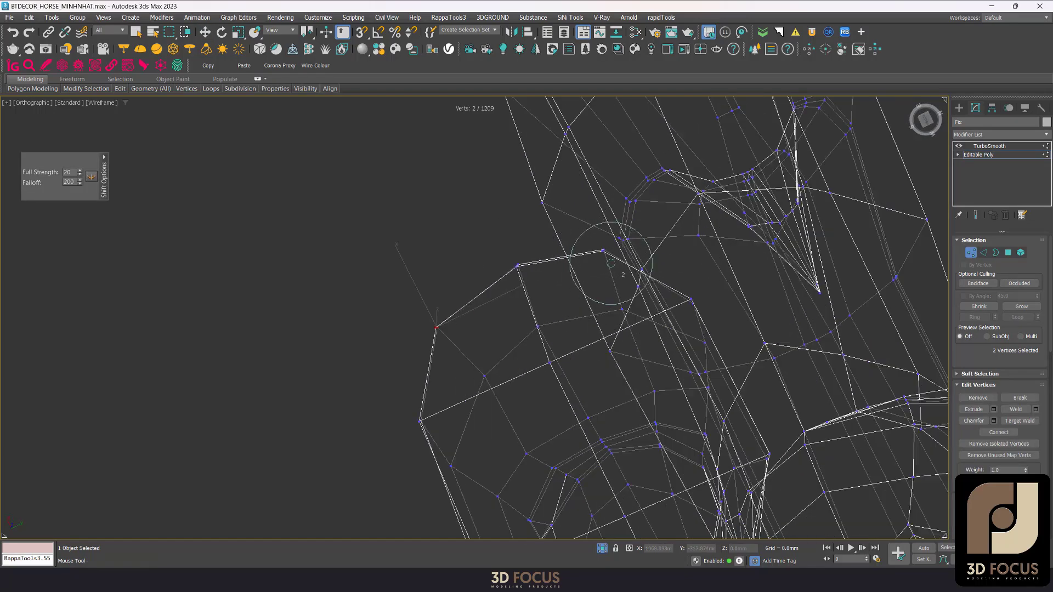
{"action": "scroll", "coordinate": [514, 267], "scroll_direction": "down", "scroll_amount": 5}
{"action": "middle_click_drag", "start_coordinate": [514, 267], "coordinate": [559, 329], "text": "alt"}
{"action": "key", "text": "F3"}
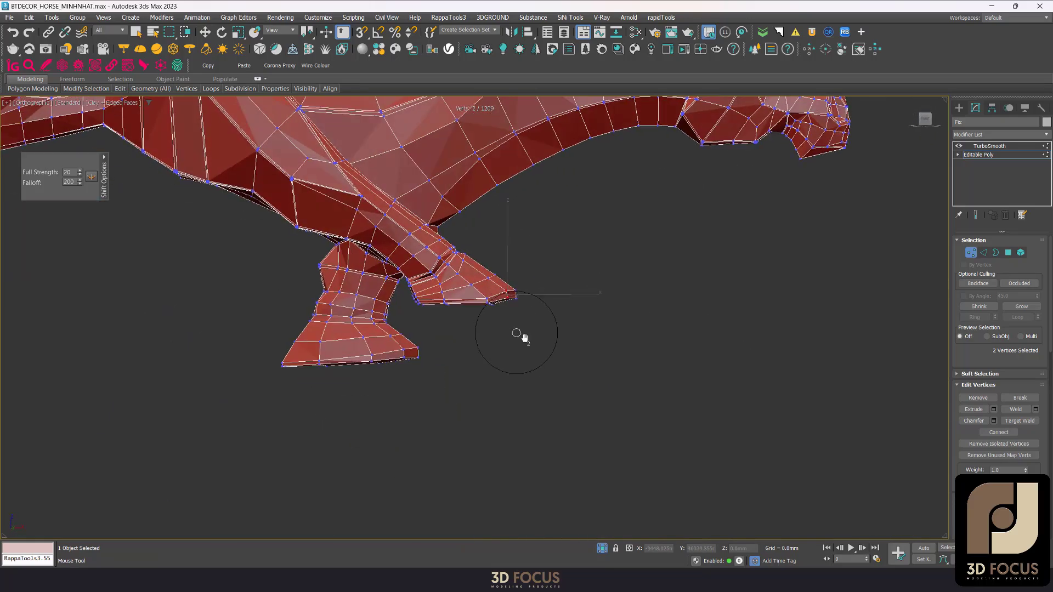
{"action": "scroll", "coordinate": [503, 302], "scroll_direction": "up", "scroll_amount": 3}
{"action": "mouse_move", "coordinate": [503, 302]}
{"action": "middle_mouse_down", "text": "alt"}
{"action": "mouse_move", "coordinate": [479, 364]}
{"action": "mouse_move", "coordinate": [593, 331]}
{"action": "middle_mouse_up", "text": "alt"}
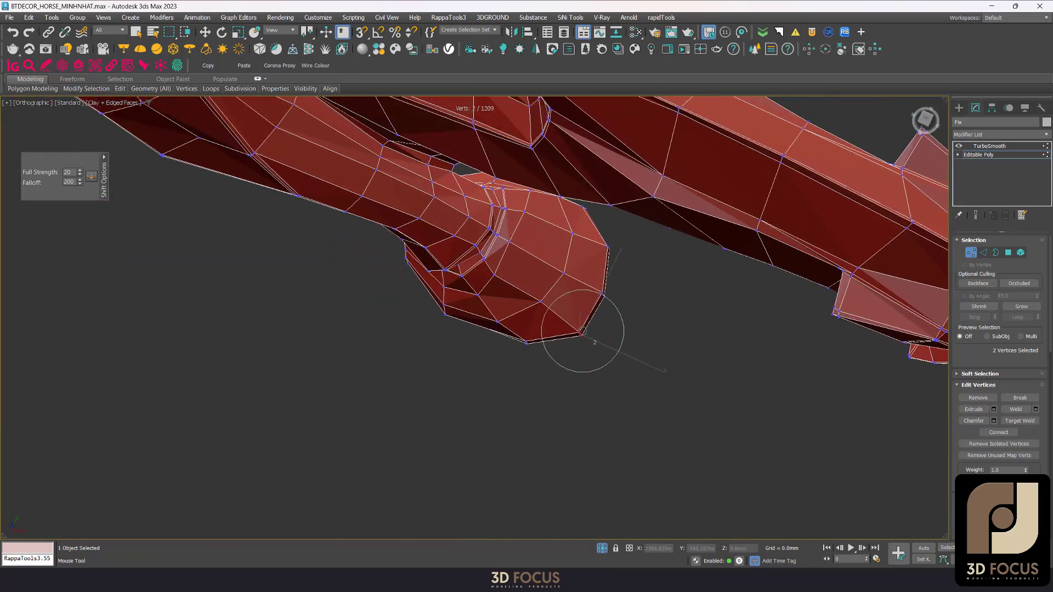
{"action": "scroll", "coordinate": [568, 321], "scroll_direction": "up", "scroll_amount": 3}
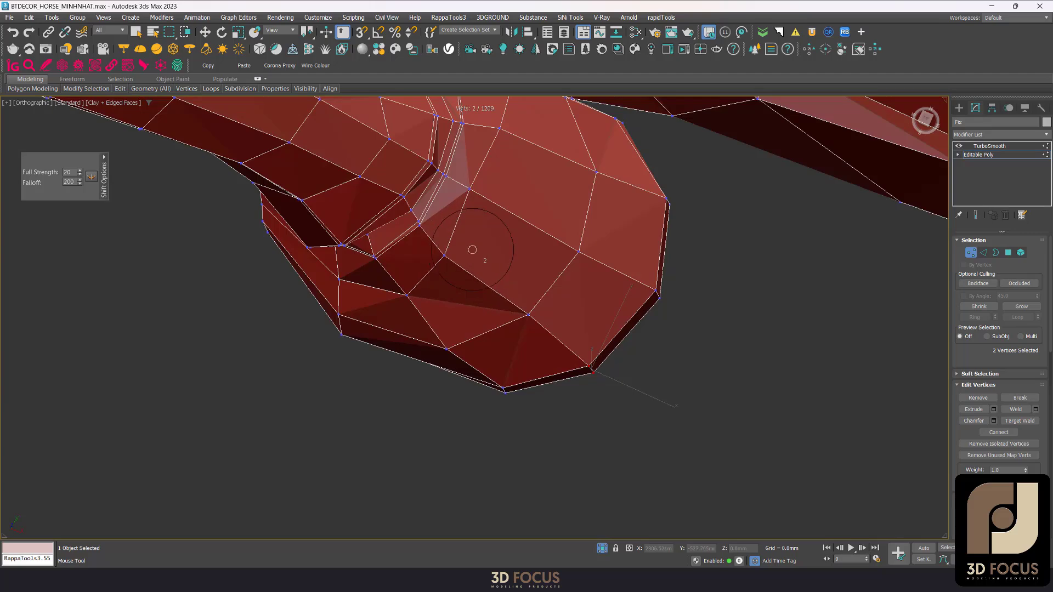
{"action": "scroll", "coordinate": [472, 249], "scroll_direction": "down", "scroll_amount": 3}
- Pull the hoof-tip vertices down with the Move tool in Front view
{"action": "key", "text": "w"}
{"action": "middle_click_drag", "start_coordinate": [472, 250], "coordinate": [523, 147], "text": "alt"}
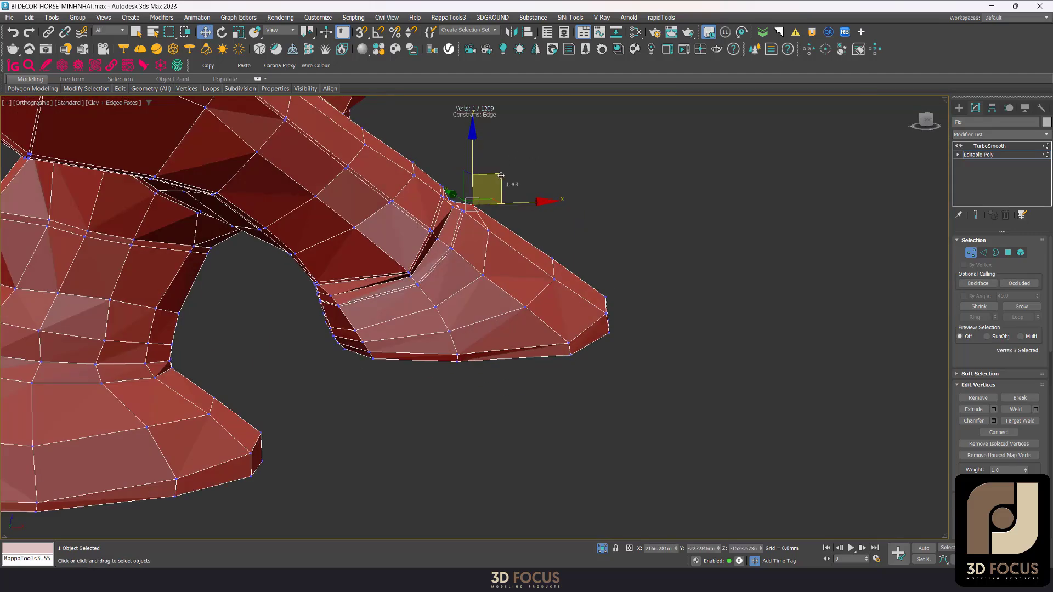
{"action": "key", "text": "f"}
{"action": "scroll", "coordinate": [509, 259], "scroll_direction": "up", "scroll_amount": 3}
{"action": "scroll", "coordinate": [509, 259], "scroll_direction": "up", "scroll_amount": 3}
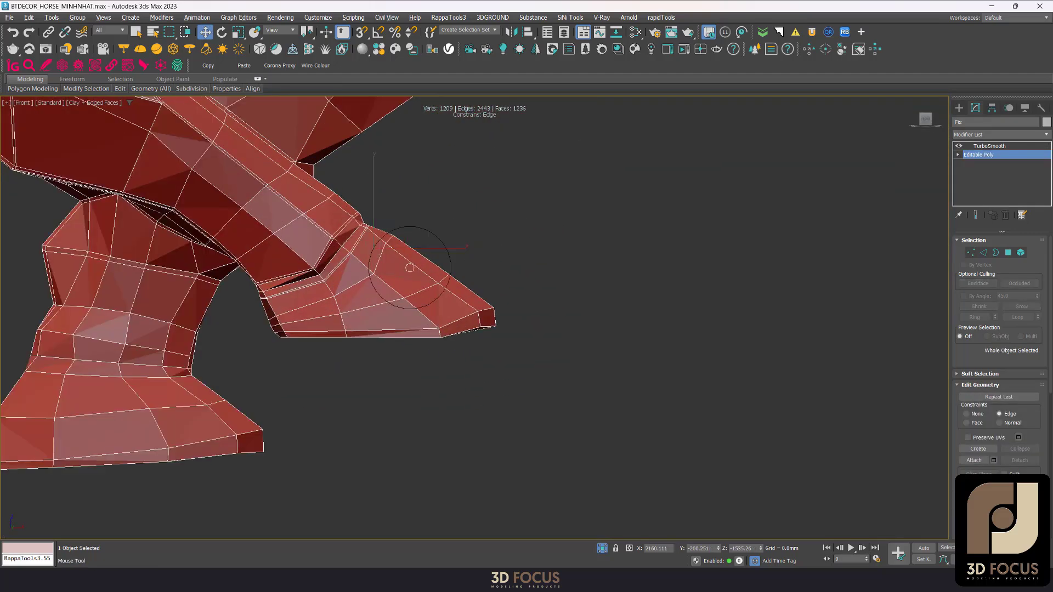
{"action": "scroll", "coordinate": [384, 226], "scroll_direction": "up", "scroll_amount": 3}
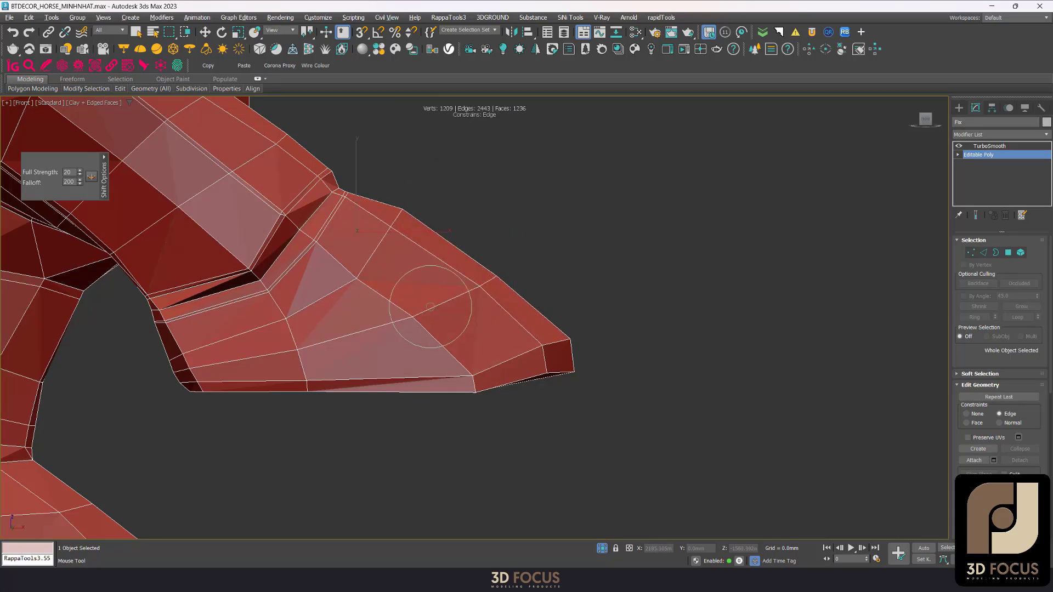
{"action": "scroll", "coordinate": [539, 363], "scroll_direction": "up", "scroll_amount": 2}
{"action": "left_click_drag", "start_coordinate": [547, 321], "coordinate": [547, 339]}
{"action": "key", "text": "F3"}
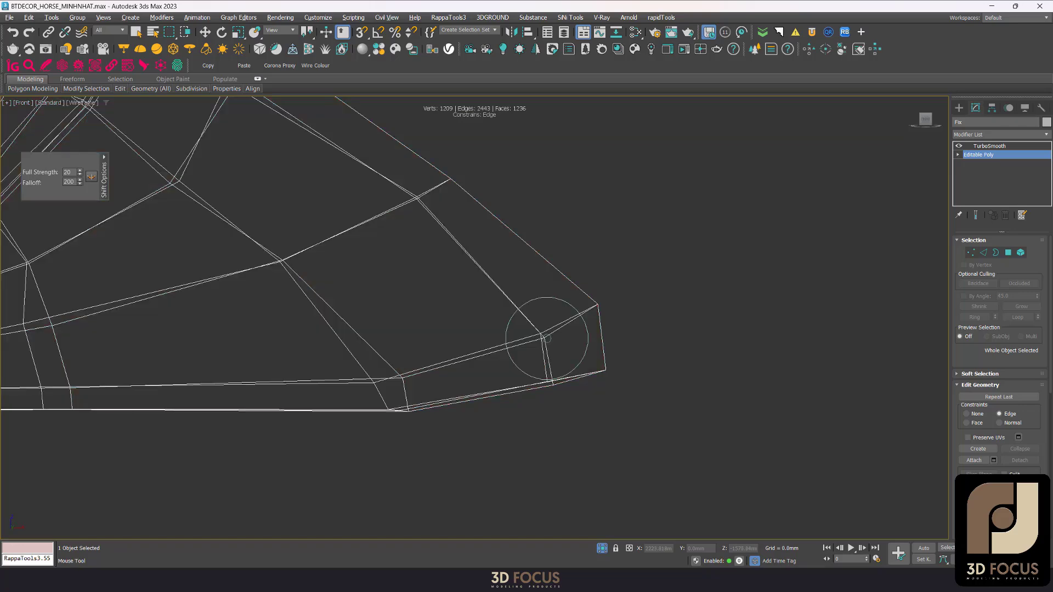
{"action": "scroll", "coordinate": [545, 319], "scroll_direction": "up", "scroll_amount": 3}
{"action": "scroll", "coordinate": [488, 337], "scroll_direction": "up", "scroll_amount": 1}
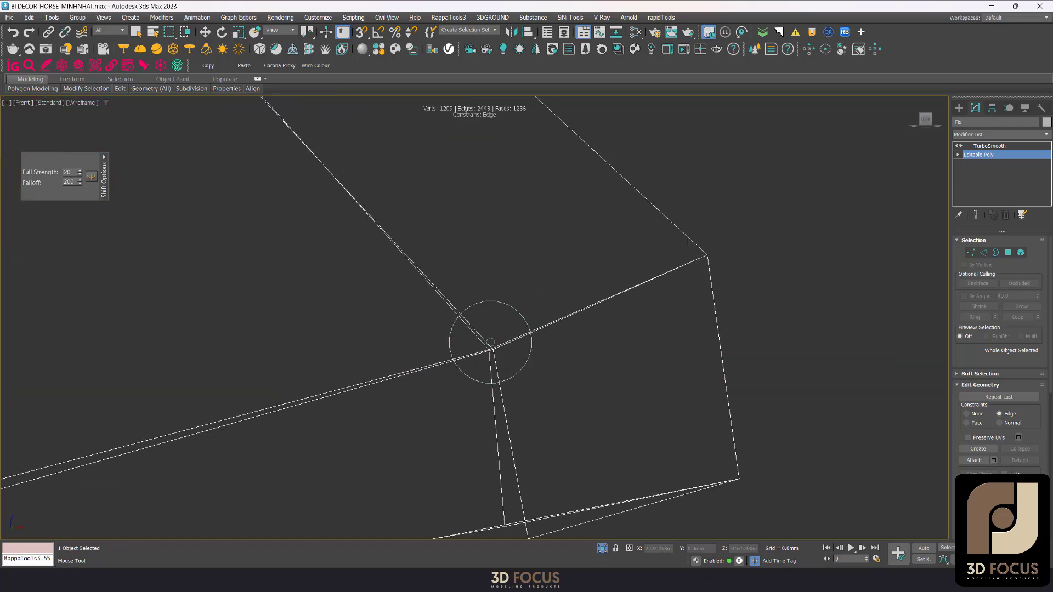
{"action": "middle_click_drag", "start_coordinate": [498, 342], "coordinate": [566, 198]}
- Line up the hoof's bottom vertices, checking the shape in wireframe and shaded display
{"action": "left_click_drag", "start_coordinate": [585, 376], "coordinate": [622, 393]}
{"action": "scroll", "coordinate": [617, 412], "scroll_direction": "down", "scroll_amount": 2}
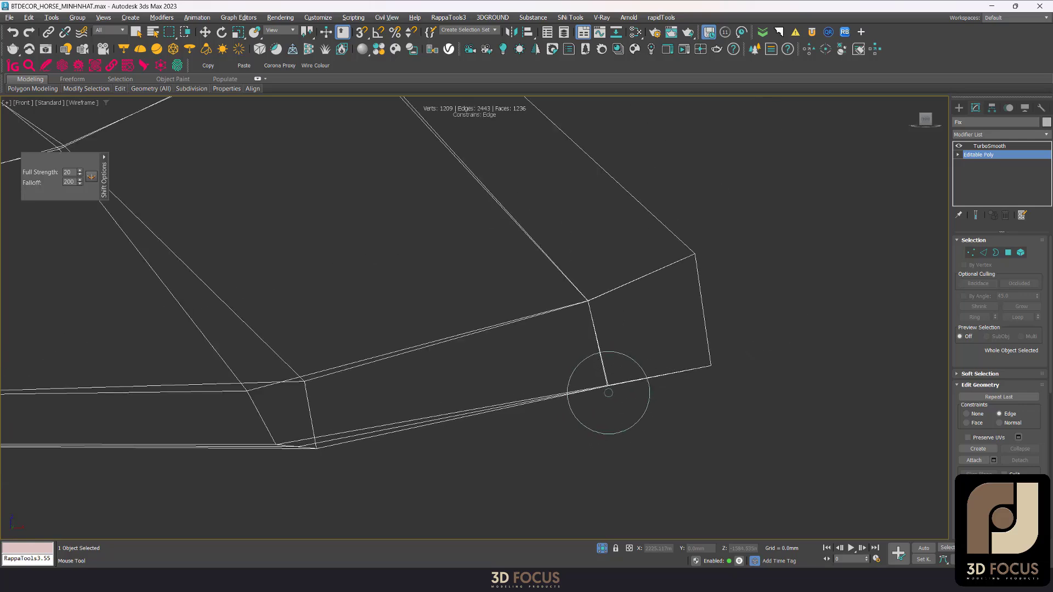
{"action": "middle_click_drag", "start_coordinate": [329, 460], "coordinate": [461, 401]}
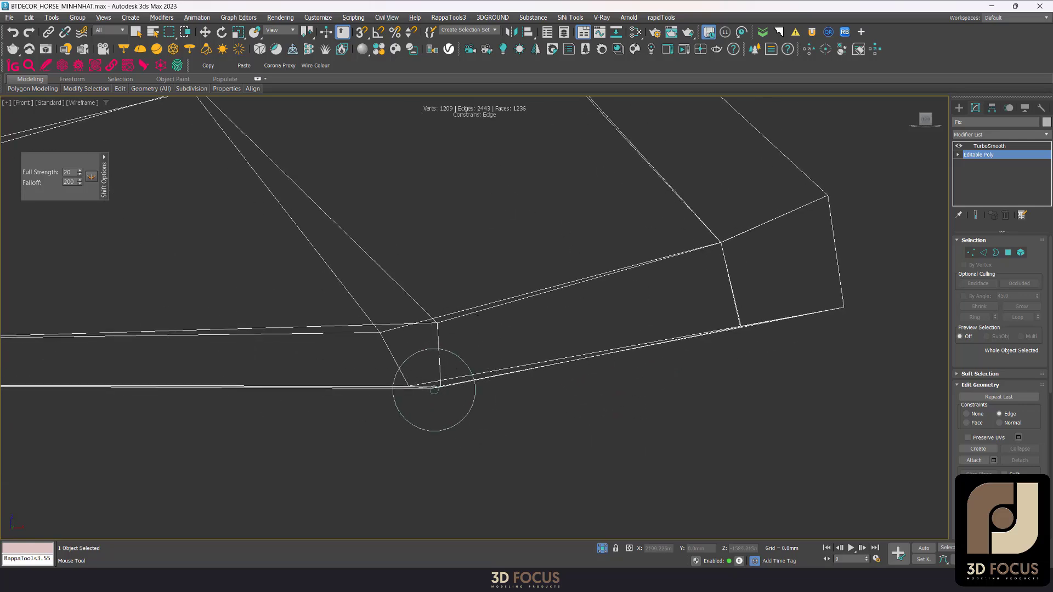
{"action": "left_click_drag", "start_coordinate": [439, 382], "coordinate": [440, 376]}
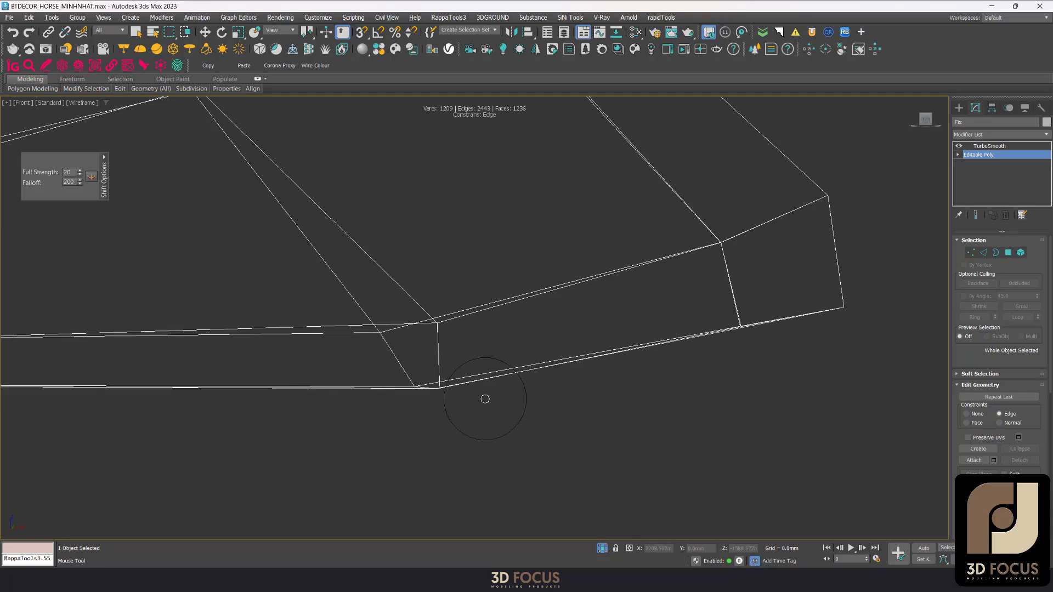
{"action": "scroll", "coordinate": [384, 310], "scroll_direction": "down", "scroll_amount": 1}
{"action": "scroll", "coordinate": [410, 317], "scroll_direction": "down", "scroll_amount": 1}
{"action": "scroll", "coordinate": [433, 353], "scroll_direction": "up", "scroll_amount": 3}
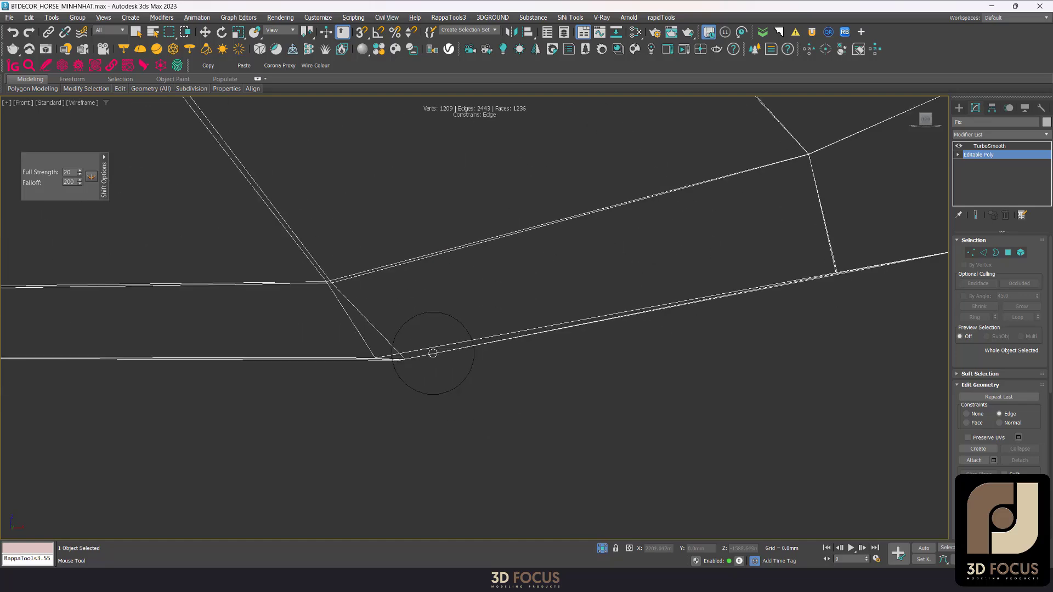
{"action": "scroll", "coordinate": [378, 356], "scroll_direction": "down", "scroll_amount": 2}
{"action": "key", "text": "F3"}
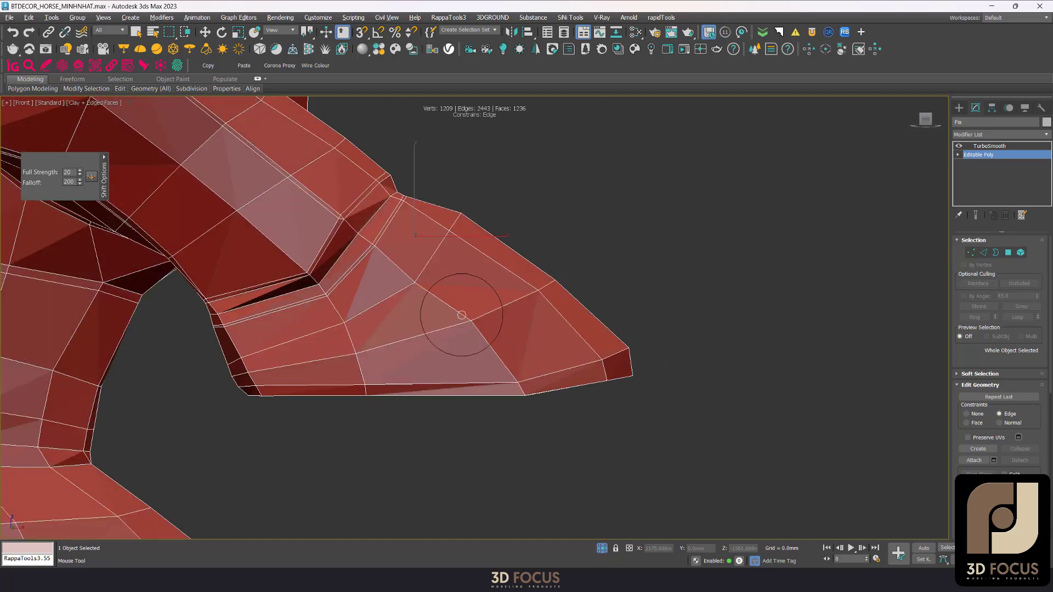
{"action": "key", "text": "F3"}
{"action": "scroll", "coordinate": [327, 352], "scroll_direction": "up", "scroll_amount": 2}
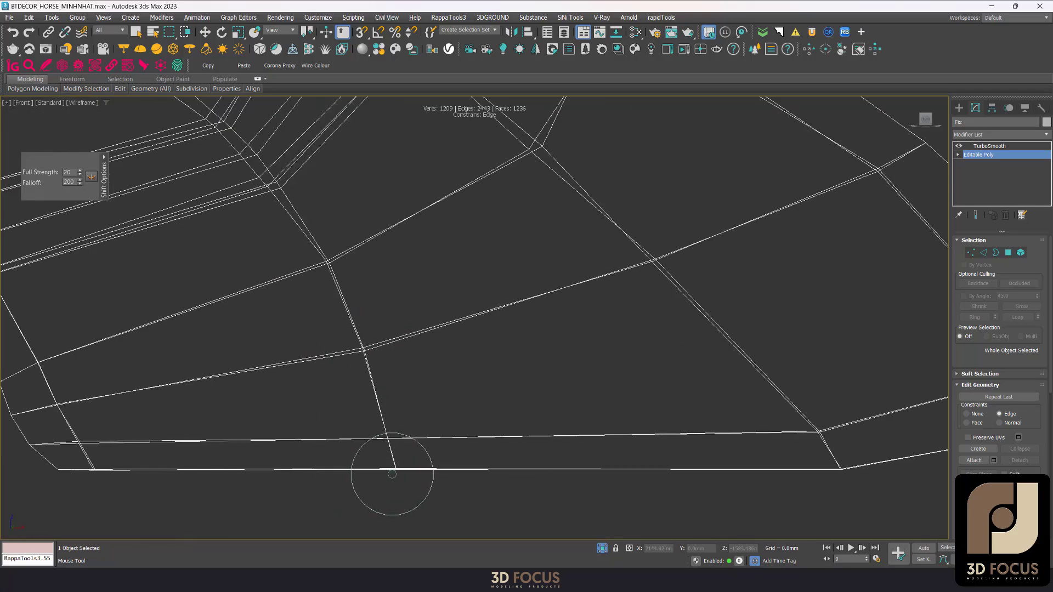
{"action": "scroll", "coordinate": [404, 478], "scroll_direction": "down", "scroll_amount": 2}
{"action": "key", "text": "F3"}
{"action": "scroll", "coordinate": [560, 327], "scroll_direction": "down", "scroll_amount": 1}
{"action": "key", "text": "w"}
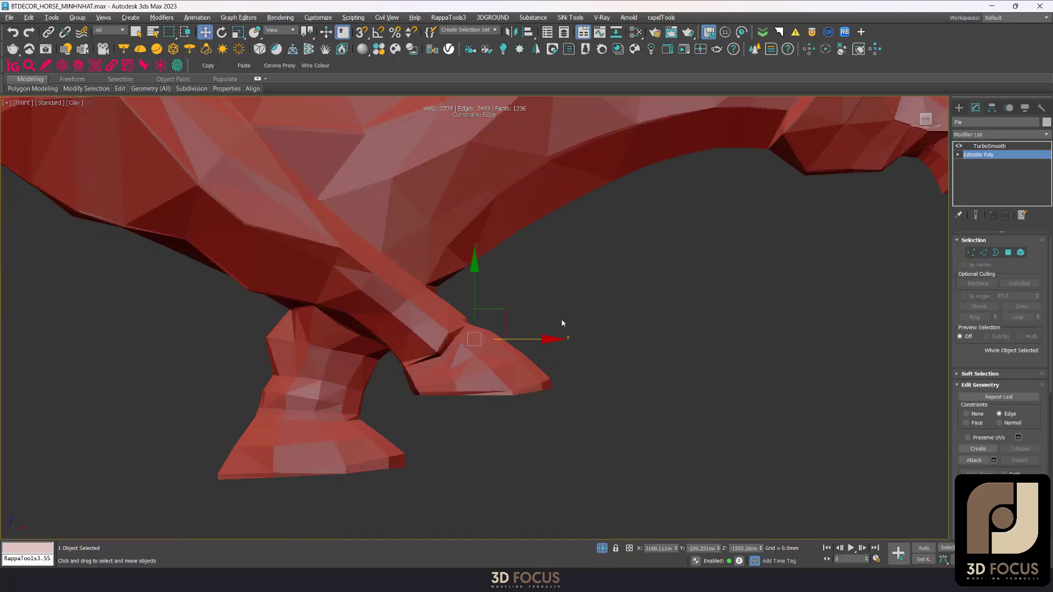
{"action": "scroll", "coordinate": [565, 326], "scroll_direction": "down", "scroll_amount": 2}
{"action": "key", "text": "F4"}
{"action": "mouse_move", "coordinate": [570, 329]}
{"action": "middle_mouse_down", "text": "alt"}
{"action": "mouse_move", "coordinate": [416, 374]}
{"action": "mouse_move", "coordinate": [519, 315]}
{"action": "mouse_move", "coordinate": [477, 274]}
{"action": "mouse_move", "coordinate": [630, 369]}
{"action": "mouse_move", "coordinate": [689, 445]}
{"action": "mouse_move", "coordinate": [673, 430]}
{"action": "mouse_move", "coordinate": [886, 430]}
{"action": "mouse_move", "coordinate": [704, 399]}
{"action": "mouse_move", "coordinate": [639, 405]}
{"action": "mouse_move", "coordinate": [684, 407]}
{"action": "mouse_move", "coordinate": [579, 323]}
{"action": "middle_mouse_up", "text": "alt"}
{"action": "scroll", "coordinate": [416, 375], "scroll_direction": "up", "scroll_amount": 3}
{"action": "scroll", "coordinate": [468, 268], "scroll_direction": "up", "scroll_amount": 3}
{"action": "left_click", "coordinate": [579, 323]}
{"action": "left_click", "coordinate": [461, 303]}
{"action": "scroll", "coordinate": [460, 304], "scroll_direction": "up", "scroll_amount": 5}
{"action": "middle_click_drag", "start_coordinate": [461, 304], "coordinate": [444, 316], "text": "alt"}
- Remove two edges where the foreleg meets the chest
{"action": "left_click", "coordinate": [979, 154]}
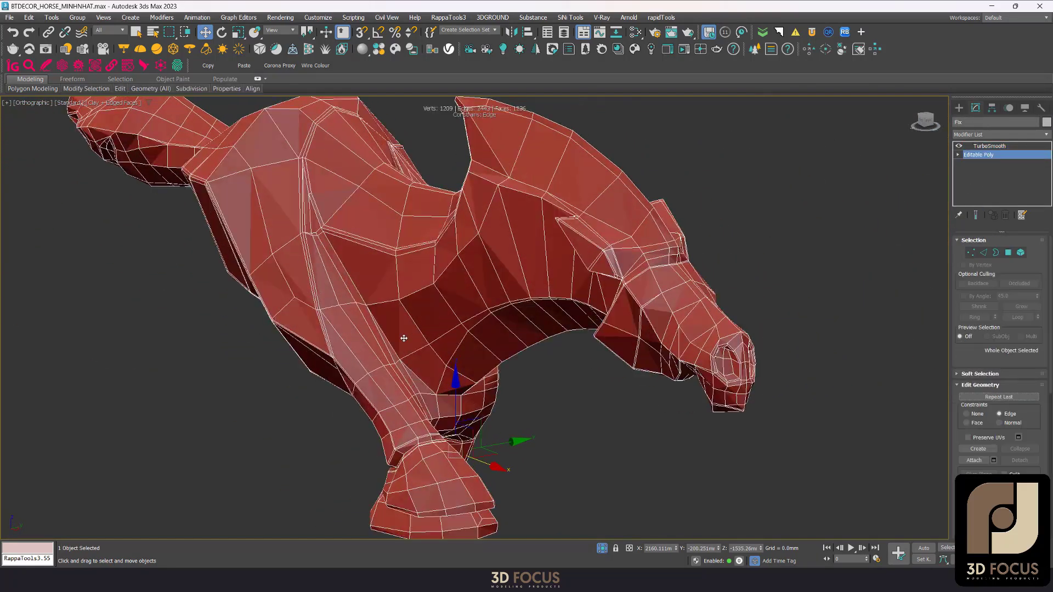
{"action": "scroll", "coordinate": [422, 373], "scroll_direction": "up", "scroll_amount": 5}
{"action": "key", "text": "2"}
{"action": "left_click", "coordinate": [423, 373]}
{"action": "middle_click_drag", "start_coordinate": [423, 373], "coordinate": [404, 391], "text": "alt"}
{"action": "scroll", "coordinate": [404, 390], "scroll_direction": "up", "scroll_amount": 3}
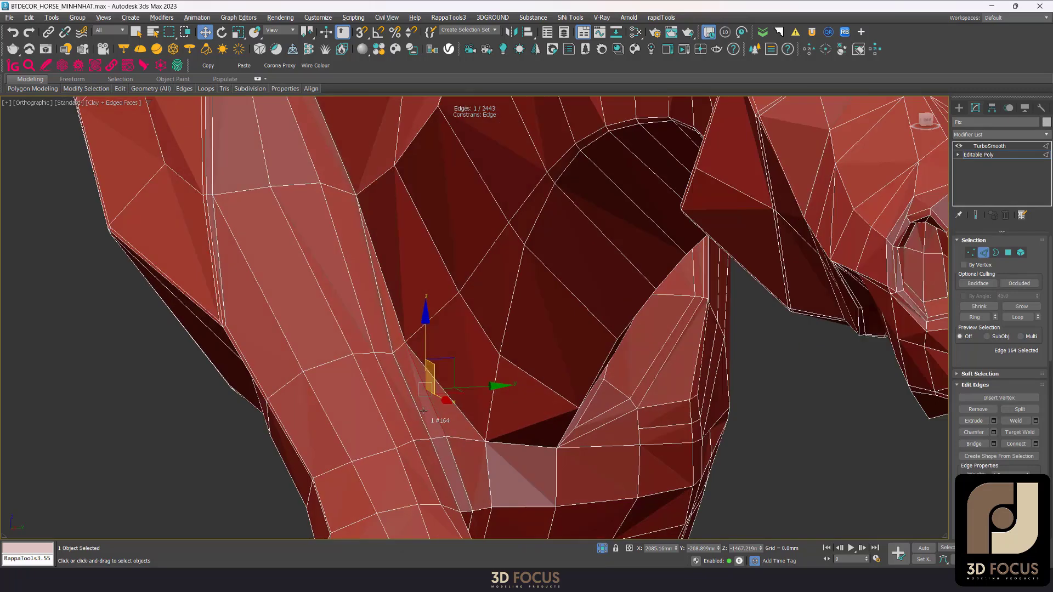
{"action": "scroll", "coordinate": [446, 437], "scroll_direction": "up", "scroll_amount": 3}
{"action": "scroll", "coordinate": [379, 319], "scroll_direction": "up", "scroll_amount": 2}
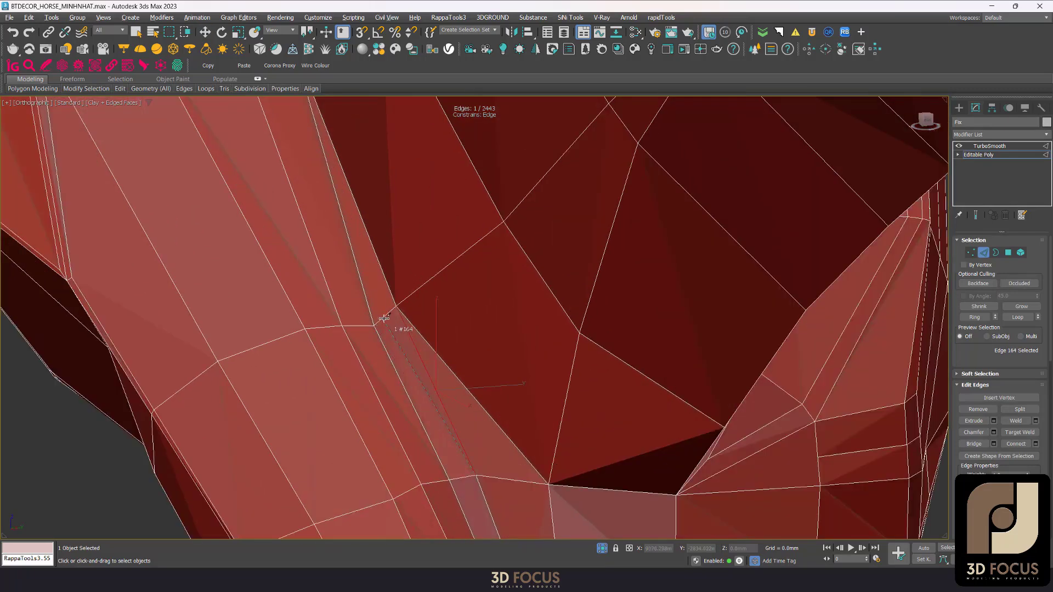
{"action": "scroll", "coordinate": [446, 317], "scroll_direction": "down", "scroll_amount": 2}
{"action": "left_click", "coordinate": [434, 368]}
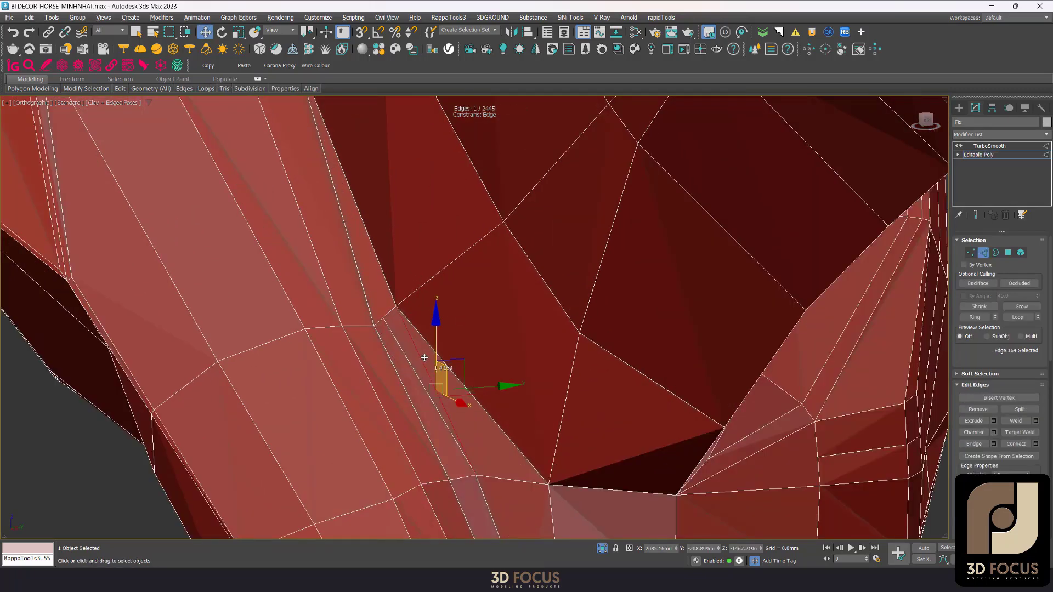
{"action": "key", "text": "BackSpace"}
{"action": "scroll", "coordinate": [405, 331], "scroll_direction": "down", "scroll_amount": 2}
- Adjust a vertex at the leg-chest joint, then display the whole horse with TurboSmooth
{"action": "key", "text": "1"}
{"action": "scroll", "coordinate": [412, 341], "scroll_direction": "down", "scroll_amount": 3}
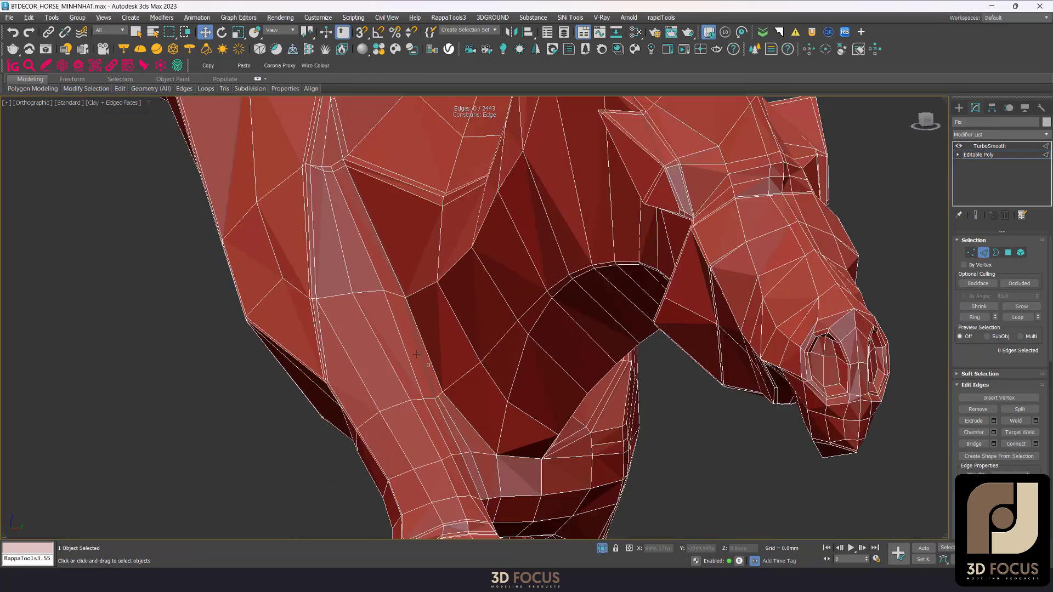
{"action": "left_click", "coordinate": [470, 524]}
{"action": "scroll", "coordinate": [439, 393], "scroll_direction": "up", "scroll_amount": 3}
{"action": "scroll", "coordinate": [391, 240], "scroll_direction": "up", "scroll_amount": 2}
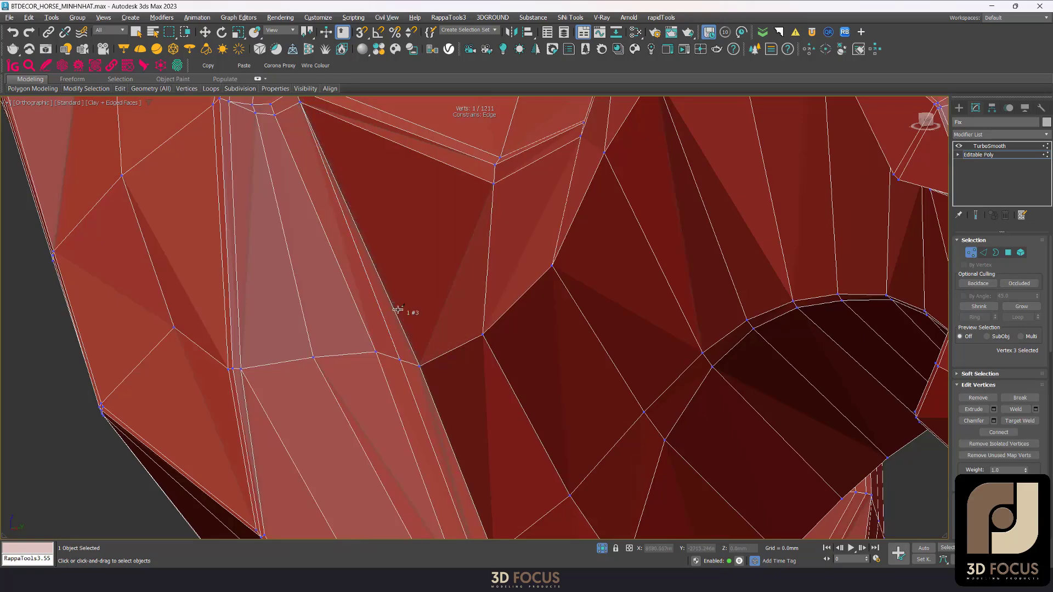
{"action": "scroll", "coordinate": [398, 310], "scroll_direction": "up", "scroll_amount": 2}
{"action": "scroll", "coordinate": [395, 294], "scroll_direction": "up", "scroll_amount": 2}
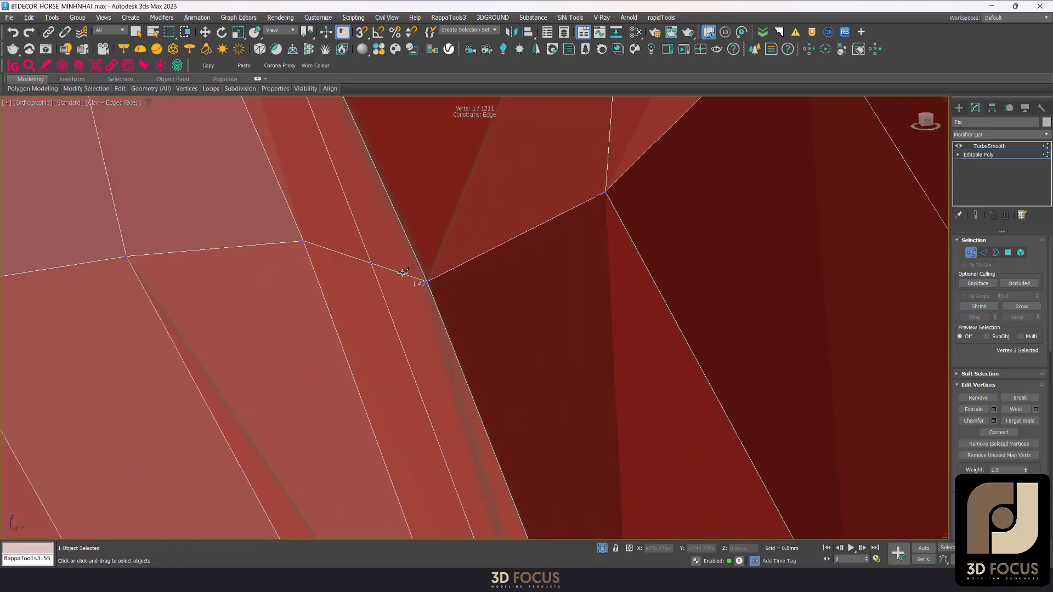
{"action": "scroll", "coordinate": [403, 272], "scroll_direction": "down", "scroll_amount": 3}
{"action": "scroll", "coordinate": [433, 362], "scroll_direction": "up", "scroll_amount": 3}
{"action": "scroll", "coordinate": [462, 344], "scroll_direction": "down", "scroll_amount": 5}
{"action": "key", "text": "w"}
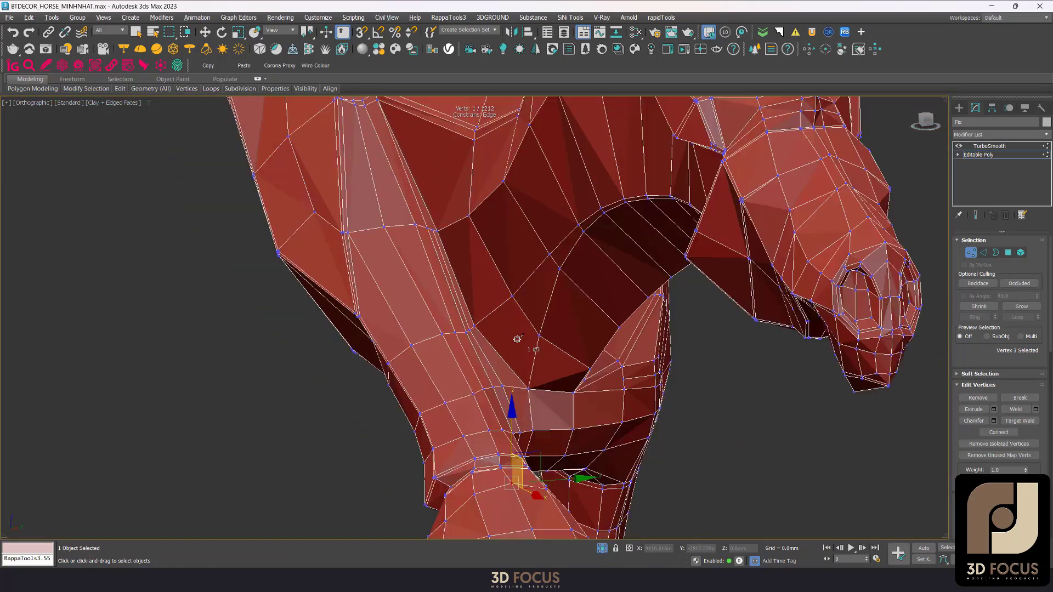
{"action": "left_click", "coordinate": [990, 146]}
{"action": "scroll", "coordinate": [631, 389], "scroll_direction": "down", "scroll_amount": 2}
{"action": "middle_click_drag", "start_coordinate": [631, 390], "coordinate": [659, 371], "text": "alt"}
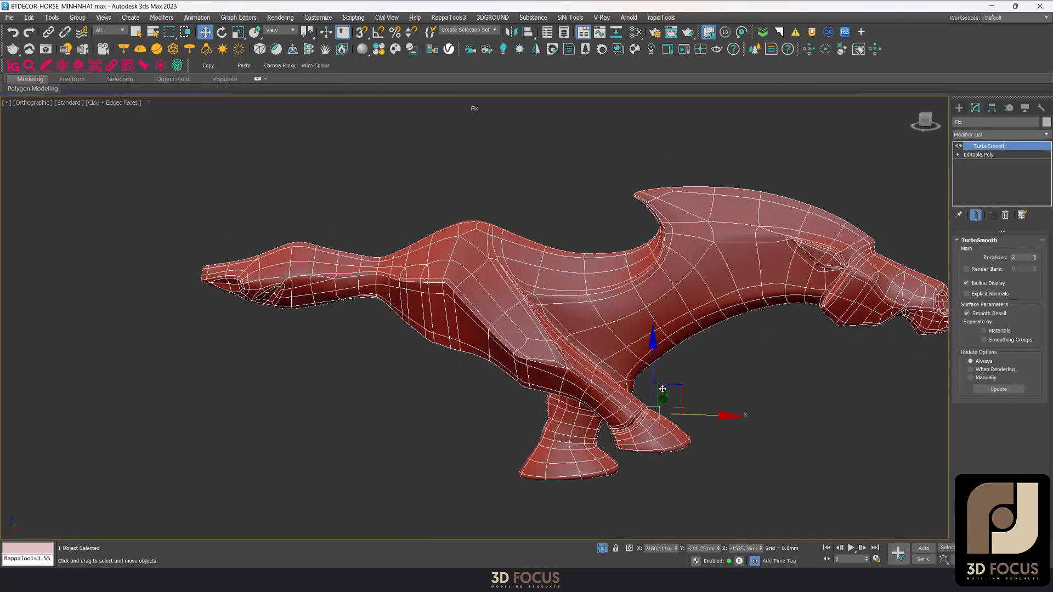
{"action": "scroll", "coordinate": [660, 371], "scroll_direction": "up", "scroll_amount": 3}
{"action": "scroll", "coordinate": [628, 327], "scroll_direction": "down", "scroll_amount": 2}
{"action": "middle_click_drag", "start_coordinate": [627, 327], "coordinate": [651, 302], "text": "alt"}
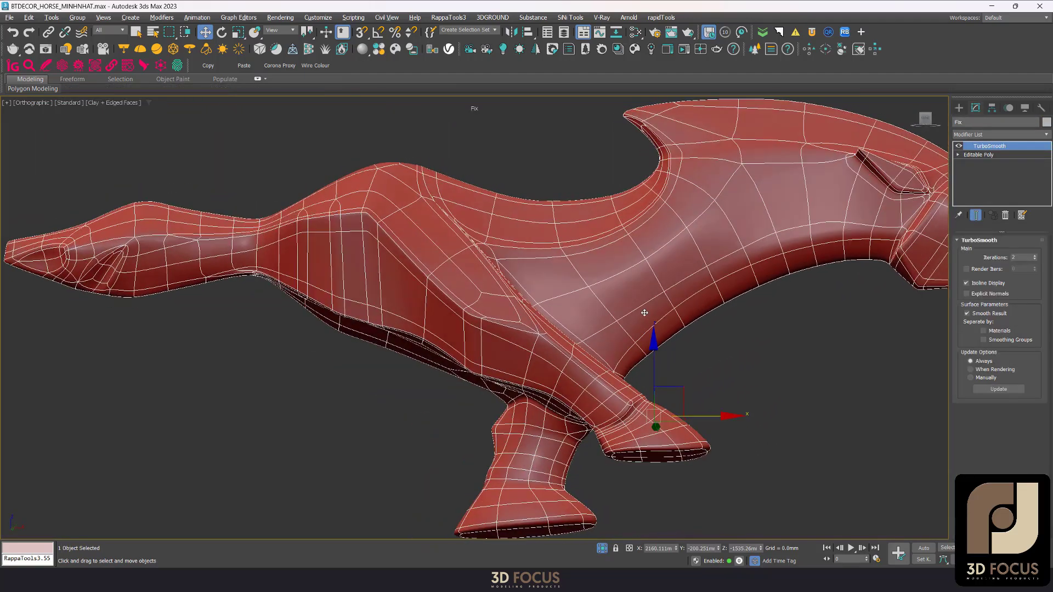
{"action": "scroll", "coordinate": [652, 301], "scroll_direction": "up", "scroll_amount": 4}
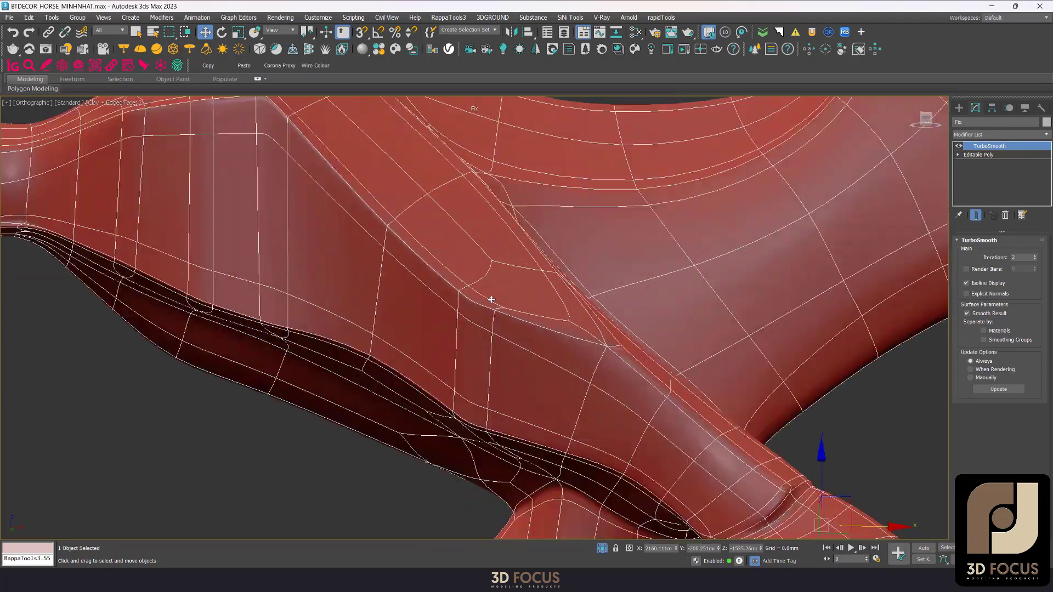
{"action": "scroll", "coordinate": [651, 301], "scroll_direction": "up", "scroll_amount": 2}
{"action": "left_click", "coordinate": [1003, 154]}
{"action": "key", "text": "2"}
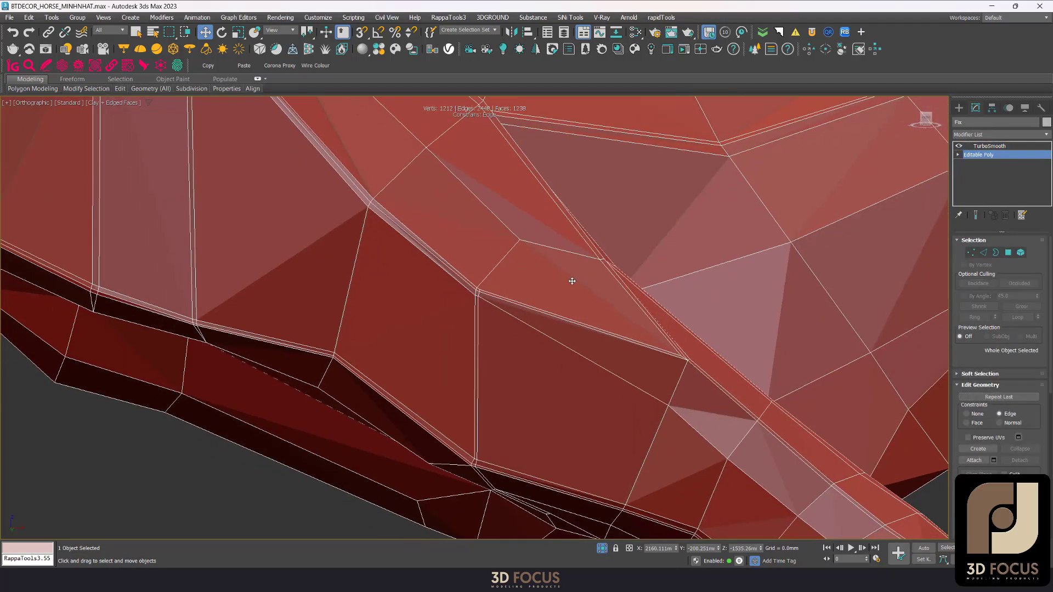
{"action": "scroll", "coordinate": [505, 278], "scroll_direction": "up", "scroll_amount": 3}
{"action": "scroll", "coordinate": [482, 291], "scroll_direction": "up", "scroll_amount": 2}
{"action": "scroll", "coordinate": [488, 298], "scroll_direction": "down", "scroll_amount": 5}
- Show the smoothed horse again and orbit back around to its side
{"action": "left_click", "coordinate": [990, 146]}
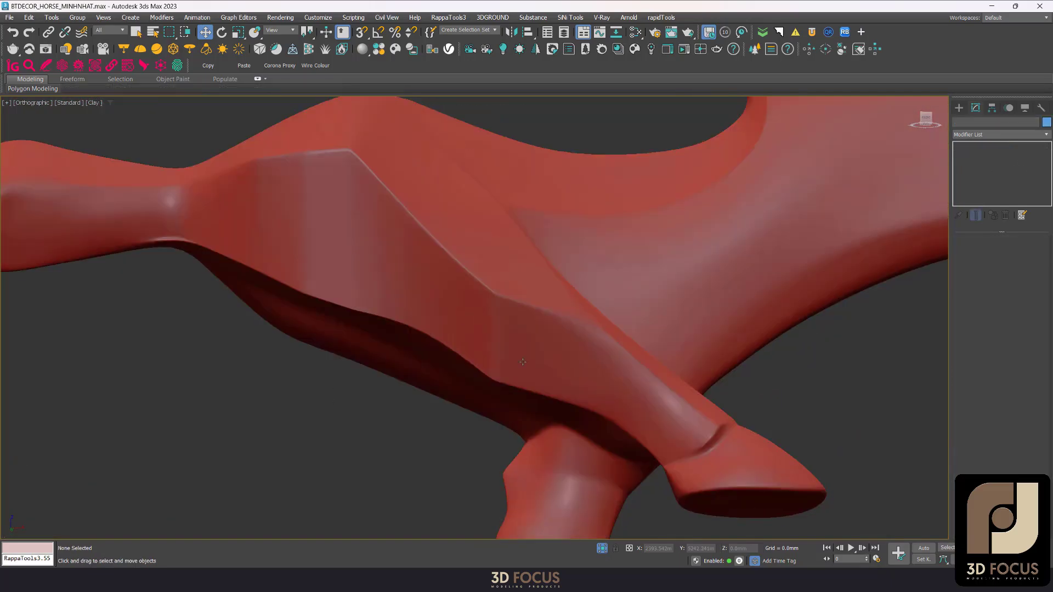
{"action": "scroll", "coordinate": [580, 309], "scroll_direction": "down", "scroll_amount": 3}
{"action": "scroll", "coordinate": [580, 309], "scroll_direction": "up", "scroll_amount": 1}
{"action": "mouse_move", "coordinate": [580, 309]}
{"action": "middle_mouse_down", "text": "alt"}
{"action": "mouse_move", "coordinate": [557, 341]}
{"action": "mouse_move", "coordinate": [522, 346]}
{"action": "mouse_move", "coordinate": [564, 341]}
{"action": "middle_mouse_up", "text": "alt"}
{"action": "scroll", "coordinate": [585, 307], "scroll_direction": "up", "scroll_amount": 5}
- Turn on Edged Faces, enter Edge mode and select edge 710 above the front leg
{"action": "key", "text": "F4"}
{"action": "key", "text": "2"}
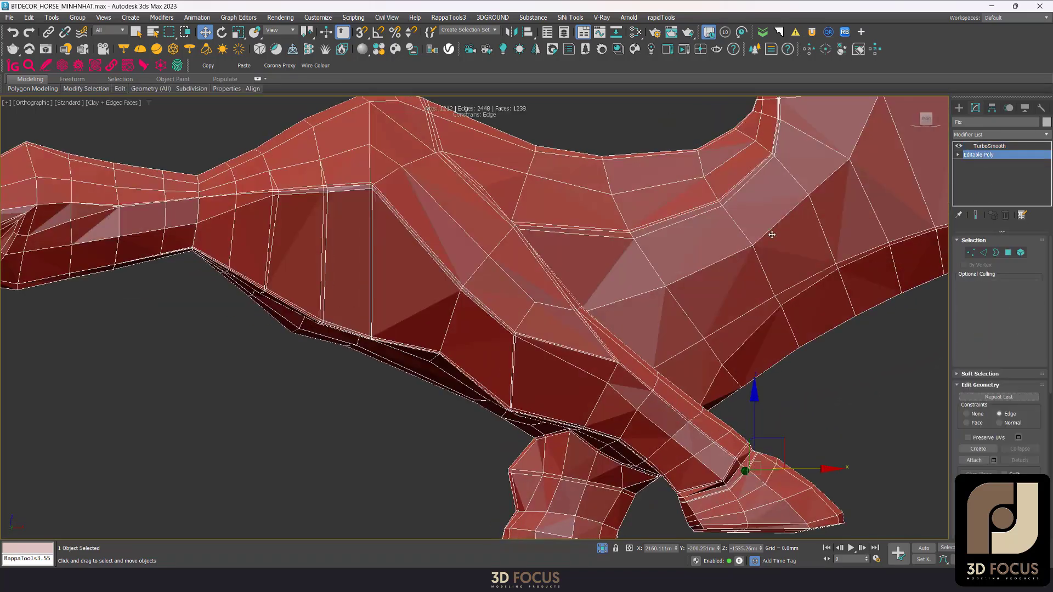
{"action": "scroll", "coordinate": [513, 357], "scroll_direction": "up", "scroll_amount": 4}
{"action": "scroll", "coordinate": [523, 364], "scroll_direction": "up", "scroll_amount": 2}
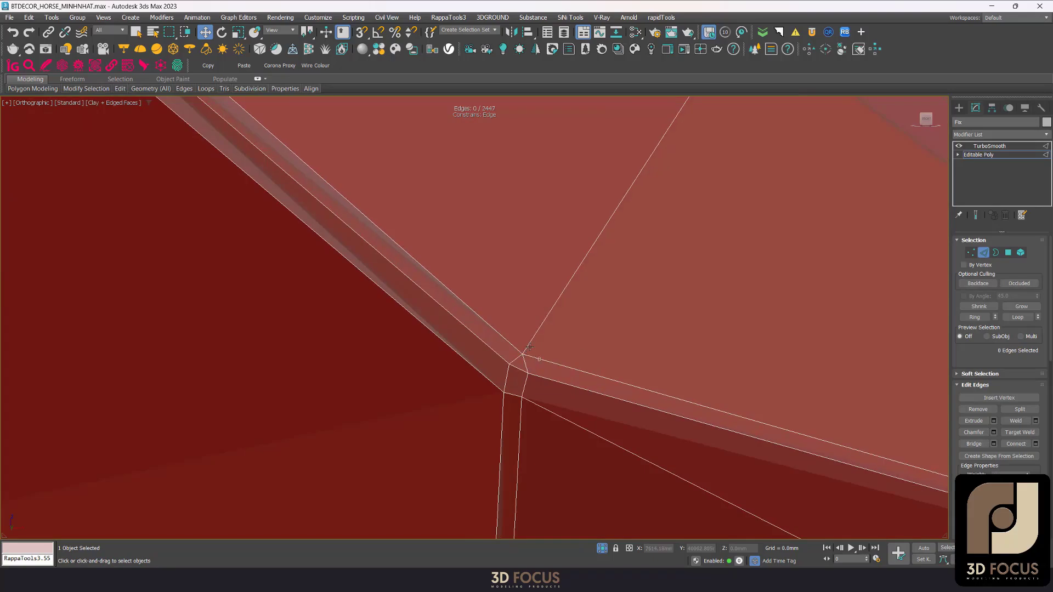
{"action": "scroll", "coordinate": [530, 347], "scroll_direction": "down", "scroll_amount": 2}
{"action": "scroll", "coordinate": [553, 327], "scroll_direction": "down", "scroll_amount": 2}
{"action": "mouse_move", "coordinate": [553, 327]}
{"action": "middle_mouse_down", "text": "alt"}
{"action": "mouse_move", "coordinate": [565, 335]}
{"action": "mouse_move", "coordinate": [571, 308]}
{"action": "mouse_move", "coordinate": [576, 341]}
{"action": "mouse_move", "coordinate": [570, 274]}
{"action": "middle_mouse_up", "text": "alt"}
{"action": "scroll", "coordinate": [576, 342], "scroll_direction": "down", "scroll_amount": 3}
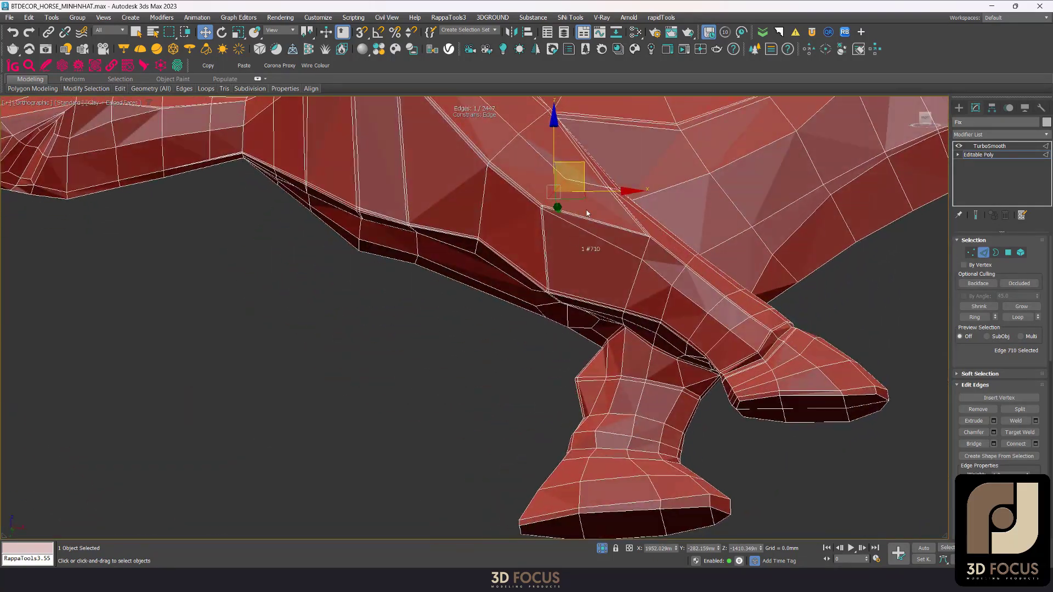
{"action": "scroll", "coordinate": [580, 213], "scroll_direction": "up", "scroll_amount": 5}
{"action": "left_click", "coordinate": [580, 212]}
- Judge the smoothed legs in Front view, then orbit to face the chest
{"action": "key", "text": "f"}
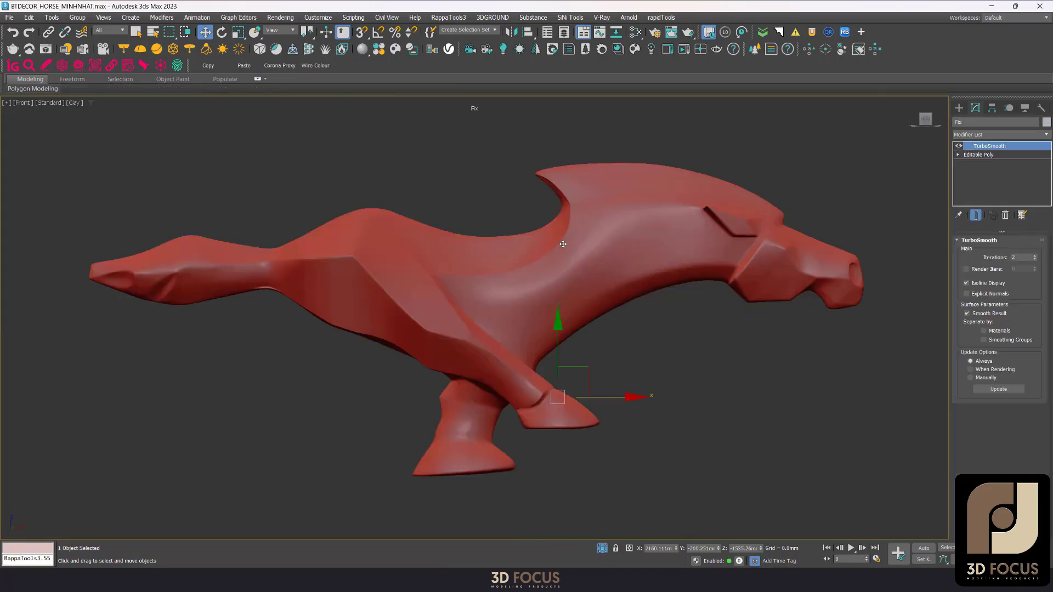
{"action": "scroll", "coordinate": [667, 384], "scroll_direction": "up", "scroll_amount": 5}
{"action": "left_click", "coordinate": [675, 368]}
{"action": "middle_click_drag", "start_coordinate": [558, 326], "coordinate": [629, 336]}
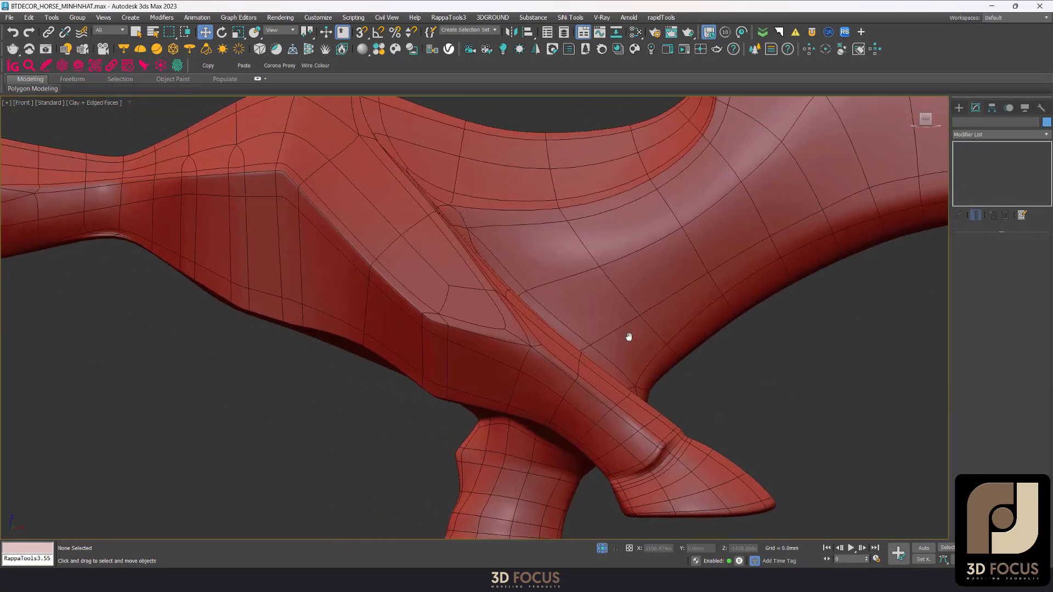
{"action": "scroll", "coordinate": [597, 404], "scroll_direction": "down", "scroll_amount": 5}
{"action": "left_click", "coordinate": [607, 402]}
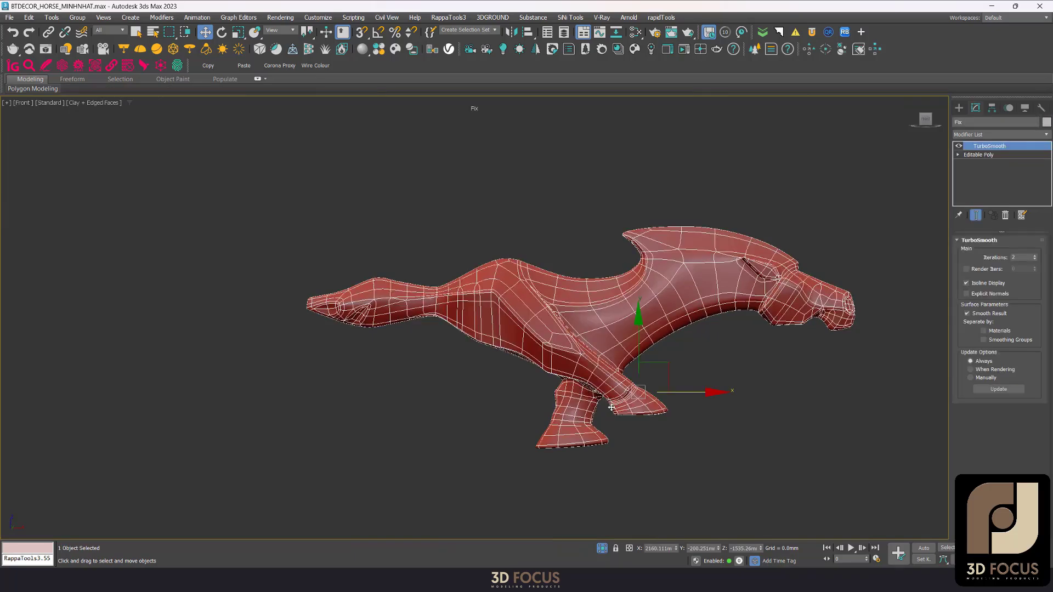
{"action": "scroll", "coordinate": [616, 421], "scroll_direction": "up", "scroll_amount": 5}
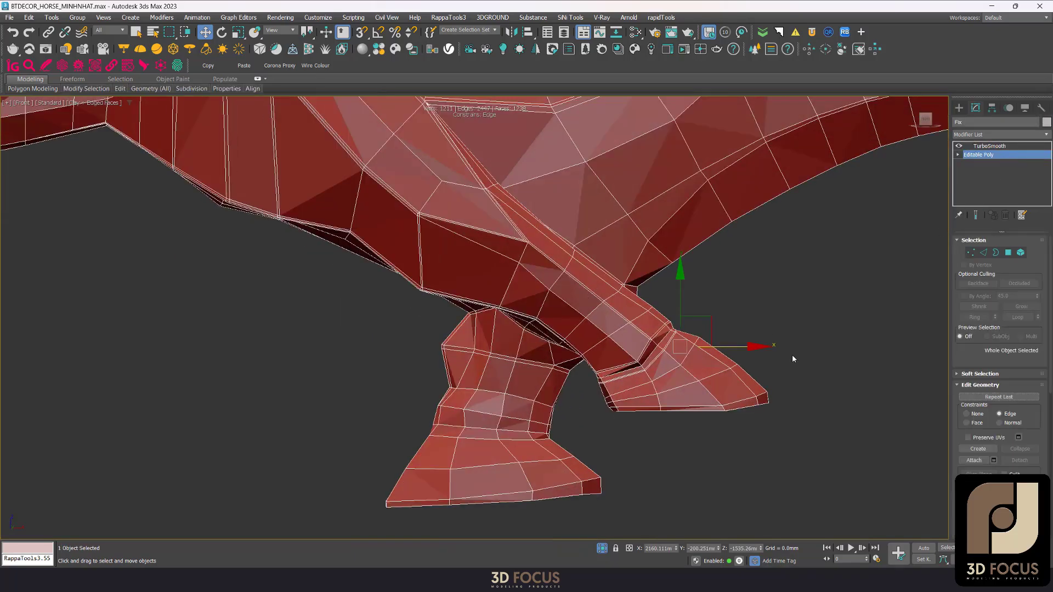
{"action": "middle_click_drag", "start_coordinate": [772, 363], "coordinate": [643, 367], "text": "alt"}
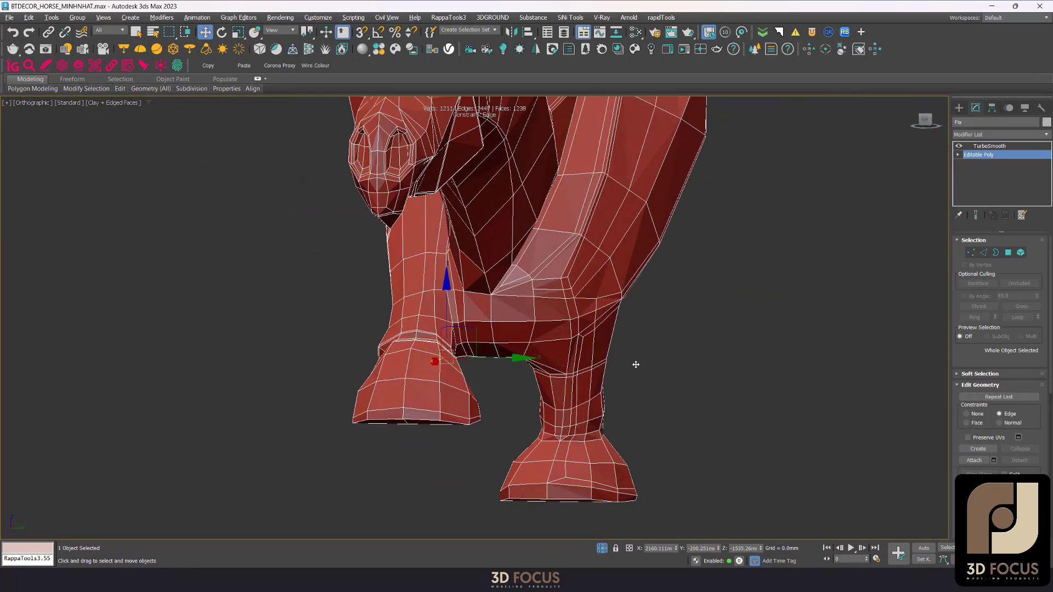
- Scale vertex 411 and its neighbour on the chest, then exit Vertex mode
{"action": "key", "text": "1"}
{"action": "scroll", "coordinate": [494, 356], "scroll_direction": "up", "scroll_amount": 3}
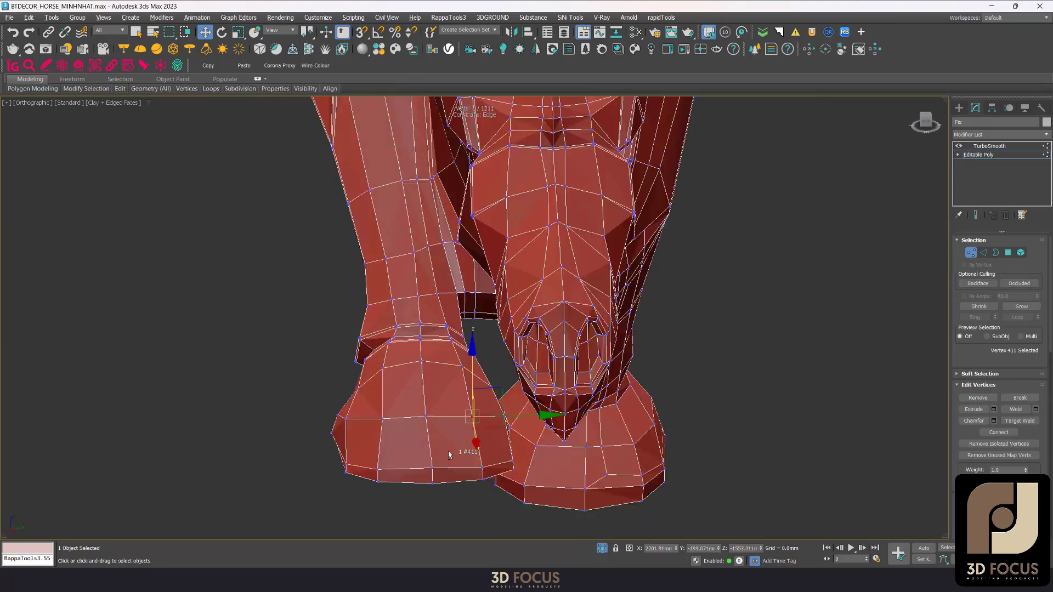
{"action": "middle_click_drag", "start_coordinate": [494, 357], "coordinate": [381, 418], "text": "alt"}
{"action": "left_click", "coordinate": [380, 417], "text": "ctrl"}
{"action": "key", "text": "r"}
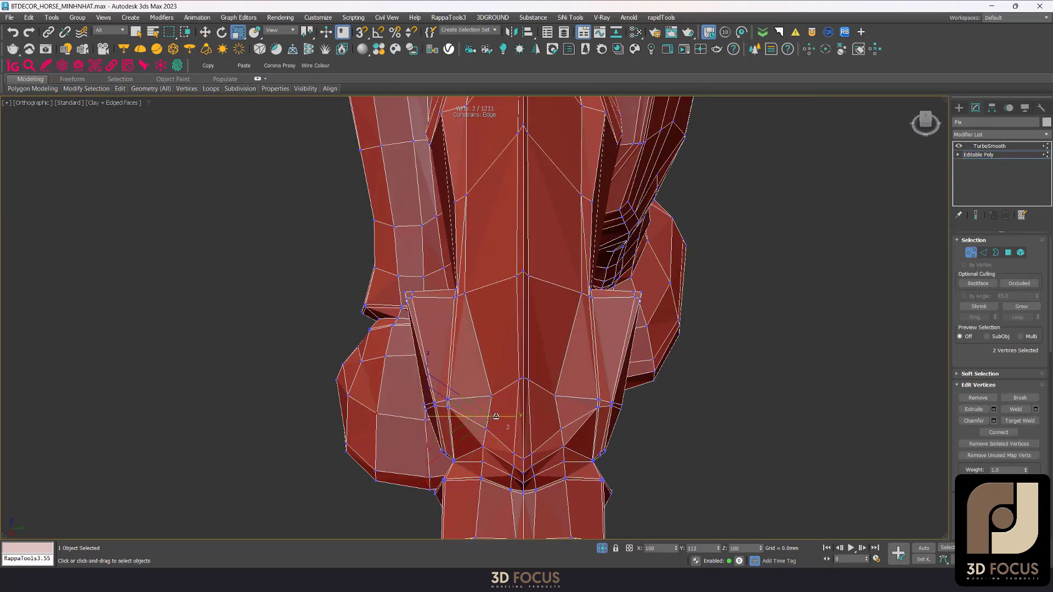
{"action": "mouse_move", "coordinate": [495, 420]}
{"action": "middle_mouse_down", "text": "alt"}
{"action": "mouse_move", "coordinate": [565, 416]}
{"action": "mouse_move", "coordinate": [583, 353]}
{"action": "middle_mouse_up", "text": "alt"}
{"action": "key", "text": "f"}
{"action": "scroll", "coordinate": [583, 353], "scroll_direction": "down", "scroll_amount": 5}
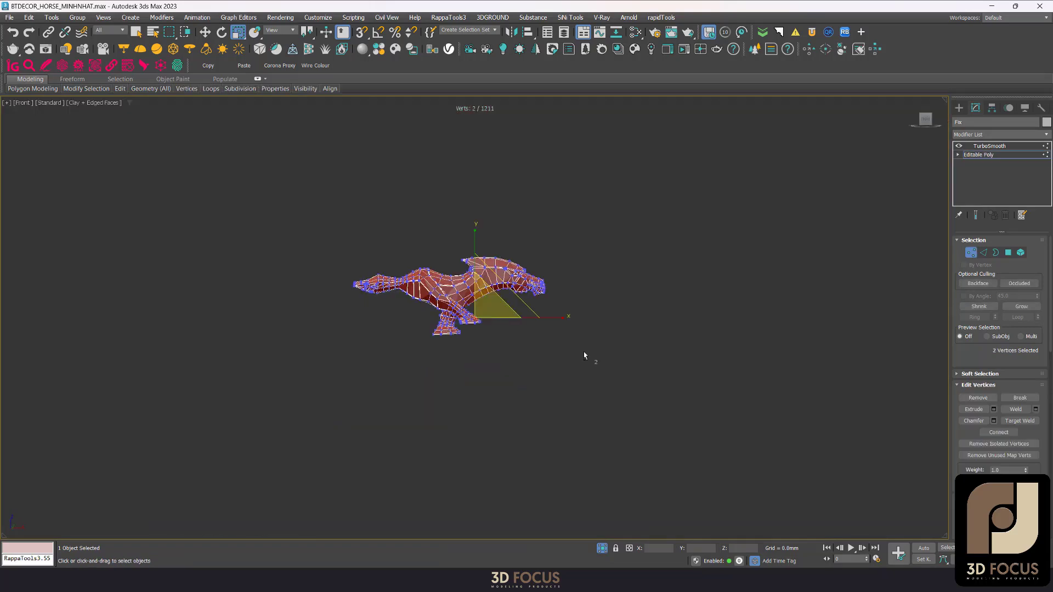
{"action": "key", "text": "1"}
{"action": "key", "text": "q"}
{"action": "scroll", "coordinate": [583, 351], "scroll_direction": "up", "scroll_amount": 5}
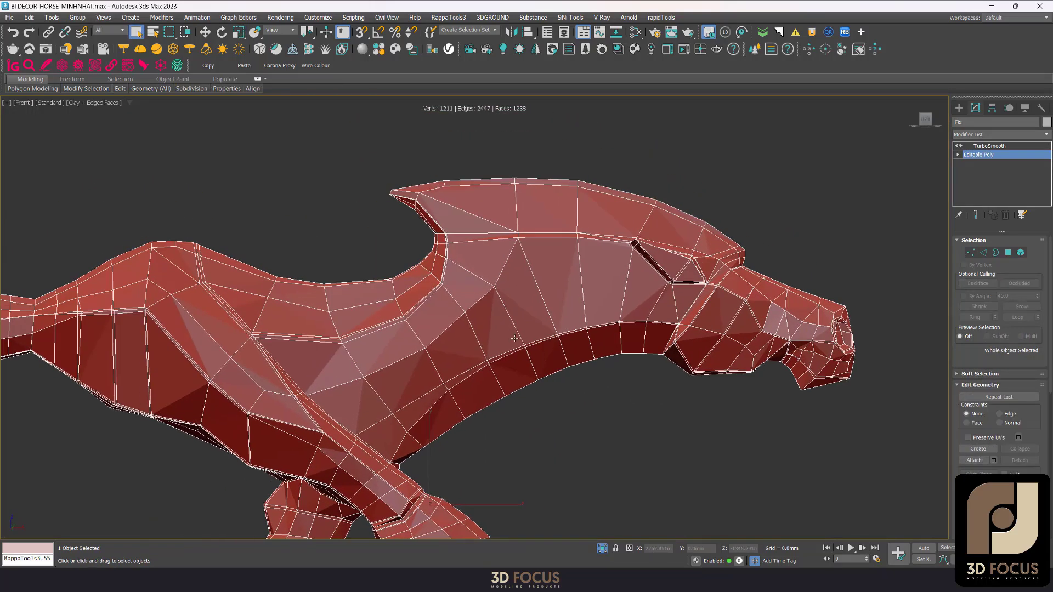
- Switch to wireframe in Edge mode and zoom in on the neck curve
{"action": "middle_click_drag", "start_coordinate": [556, 315], "coordinate": [591, 294]}
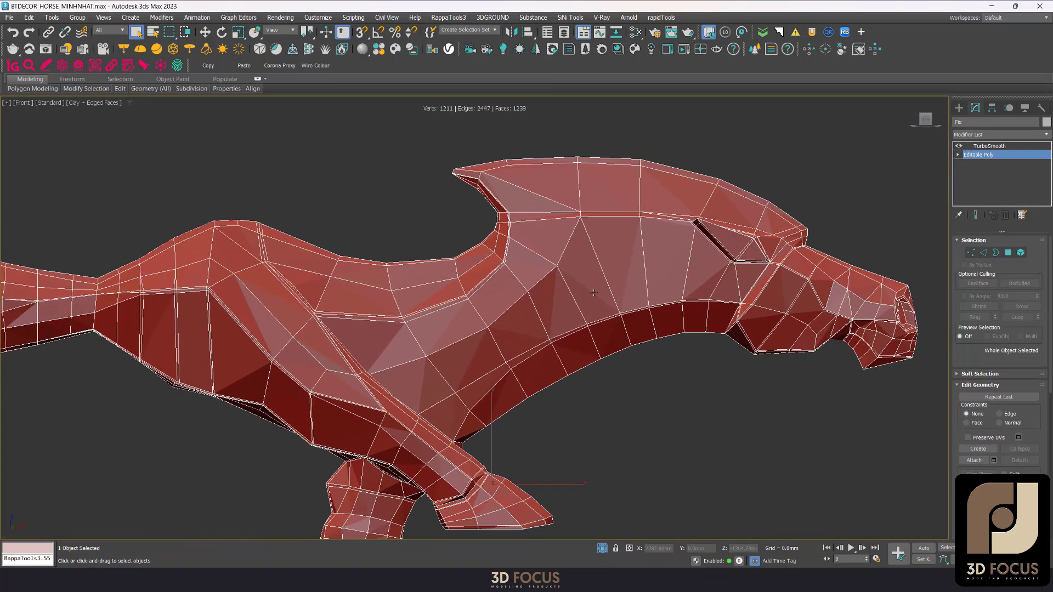
{"action": "key", "text": "2"}
{"action": "key", "text": "alt+s"}
{"action": "scroll", "coordinate": [505, 255], "scroll_direction": "up", "scroll_amount": 3}
{"action": "scroll", "coordinate": [501, 225], "scroll_direction": "up", "scroll_amount": 2}
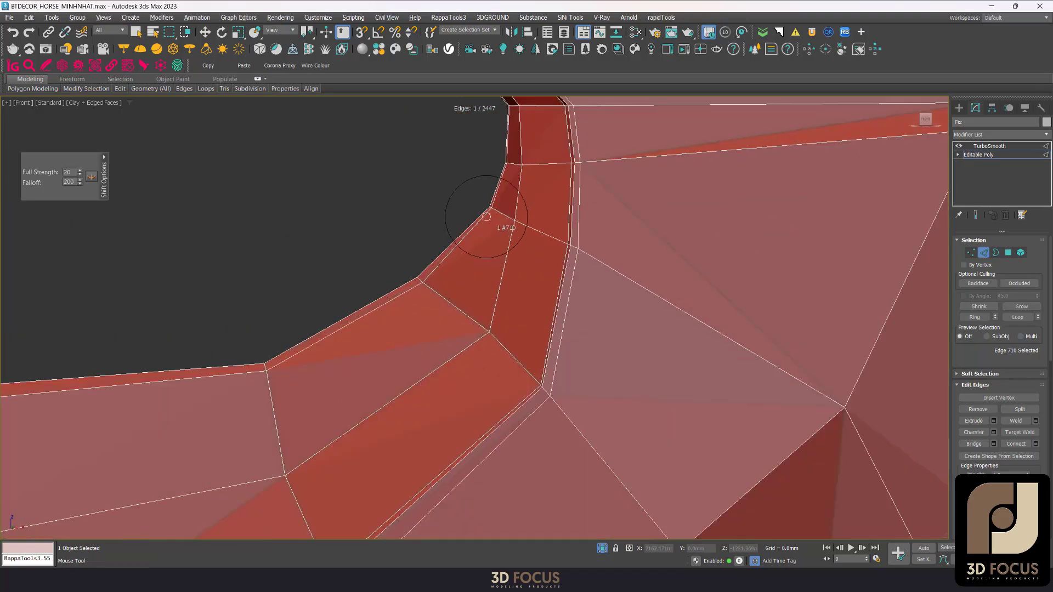
{"action": "scroll", "coordinate": [492, 225], "scroll_direction": "down", "scroll_amount": 4}
{"action": "key", "text": "F3"}
{"action": "scroll", "coordinate": [480, 203], "scroll_direction": "up", "scroll_amount": 2}
{"action": "scroll", "coordinate": [480, 203], "scroll_direction": "up", "scroll_amount": 3}
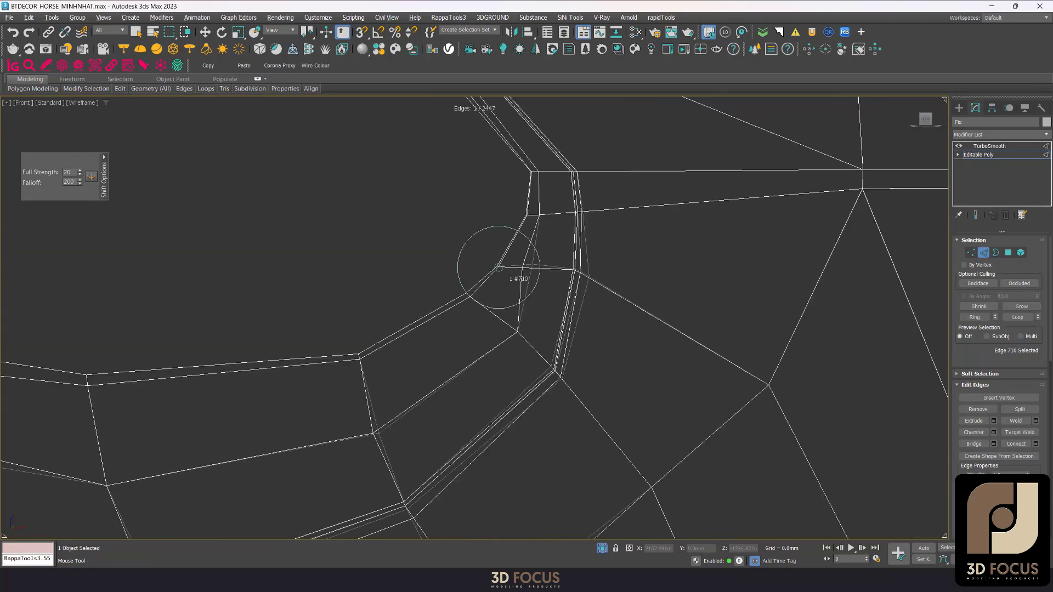
{"action": "scroll", "coordinate": [520, 285], "scroll_direction": "up", "scroll_amount": 2}
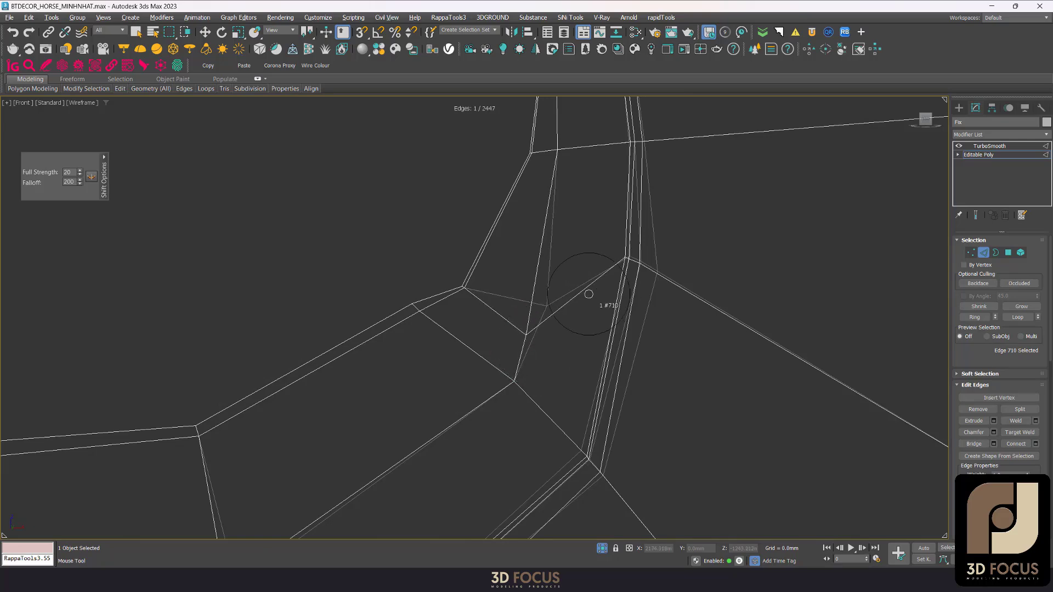
{"action": "scroll", "coordinate": [539, 315], "scroll_direction": "up", "scroll_amount": 3}
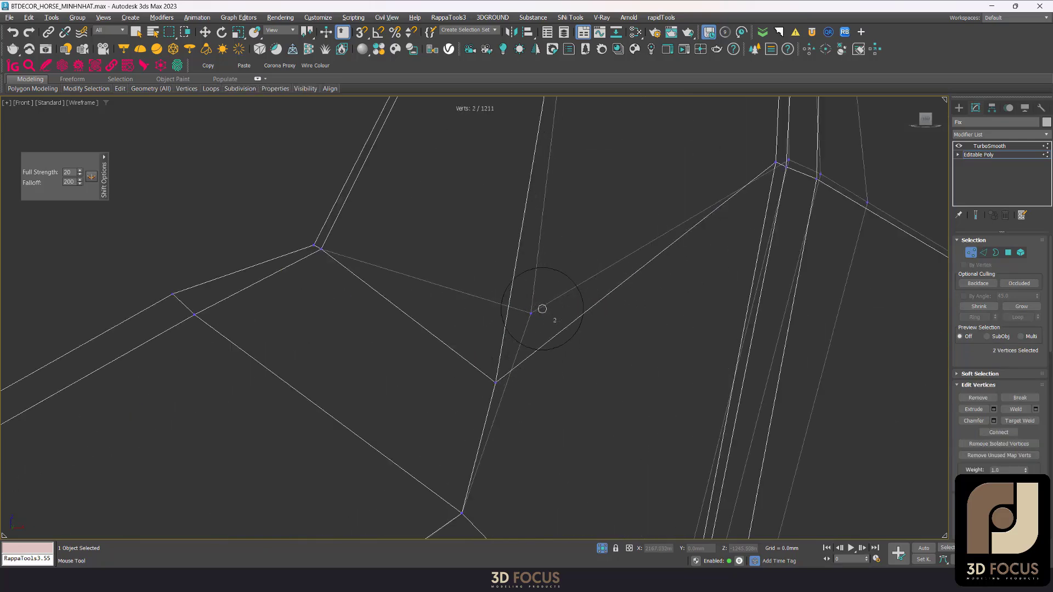
- Nudge the neck corner vertices to even out the head-to-neck curve
{"action": "key", "text": "1"}
{"action": "scroll", "coordinate": [497, 383], "scroll_direction": "down", "scroll_amount": 3}
{"action": "left_click_drag", "start_coordinate": [340, 258], "coordinate": [294, 252]}
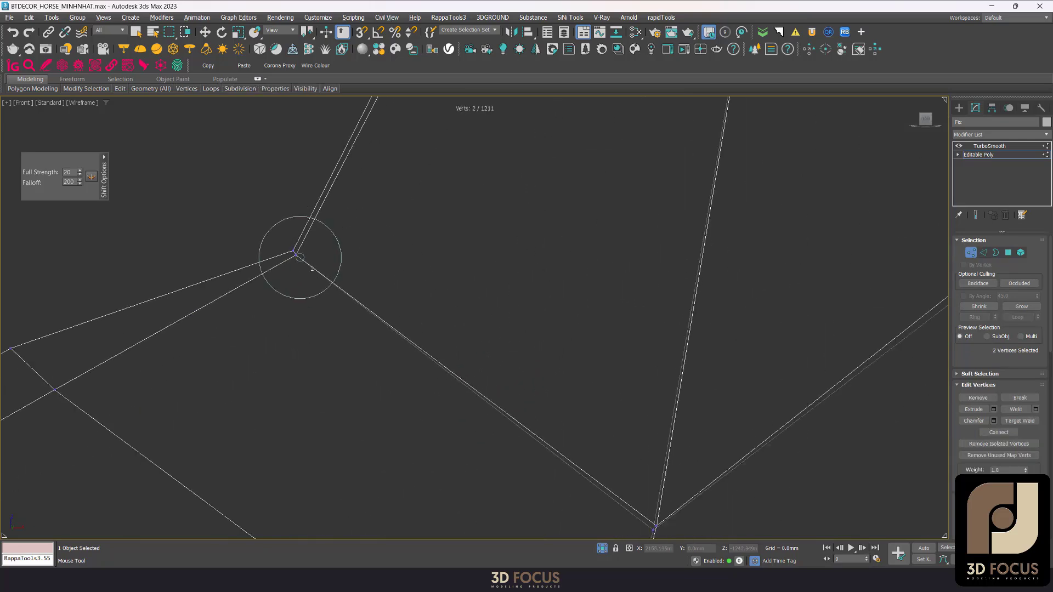
{"action": "scroll", "coordinate": [306, 235], "scroll_direction": "up", "scroll_amount": 2}
{"action": "scroll", "coordinate": [528, 231], "scroll_direction": "down", "scroll_amount": 3}
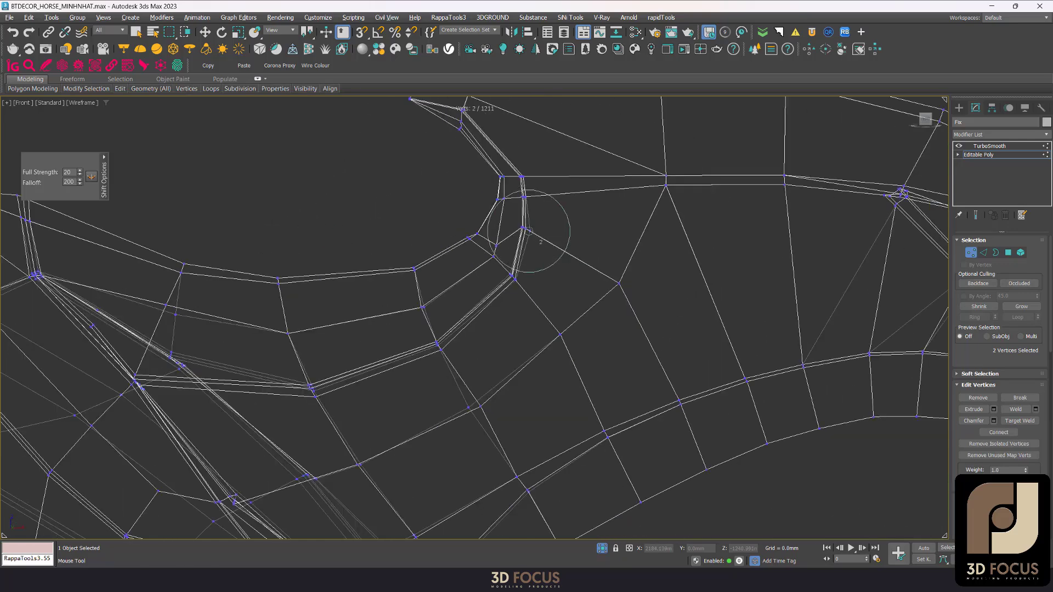
{"action": "left_click_drag", "start_coordinate": [649, 290], "coordinate": [591, 330]}
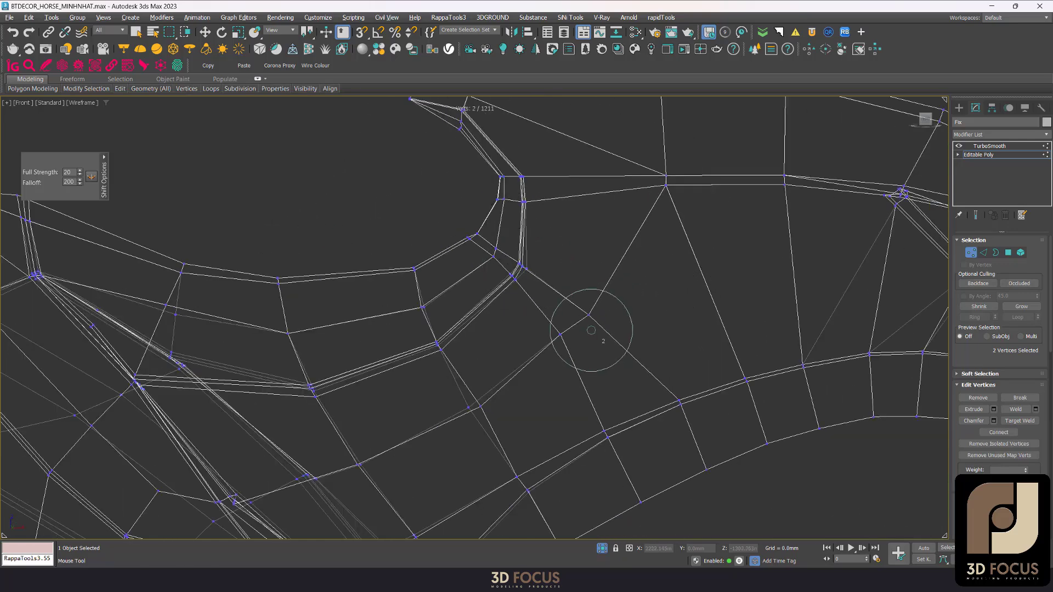
{"action": "middle_click_drag", "start_coordinate": [651, 345], "coordinate": [581, 255]}
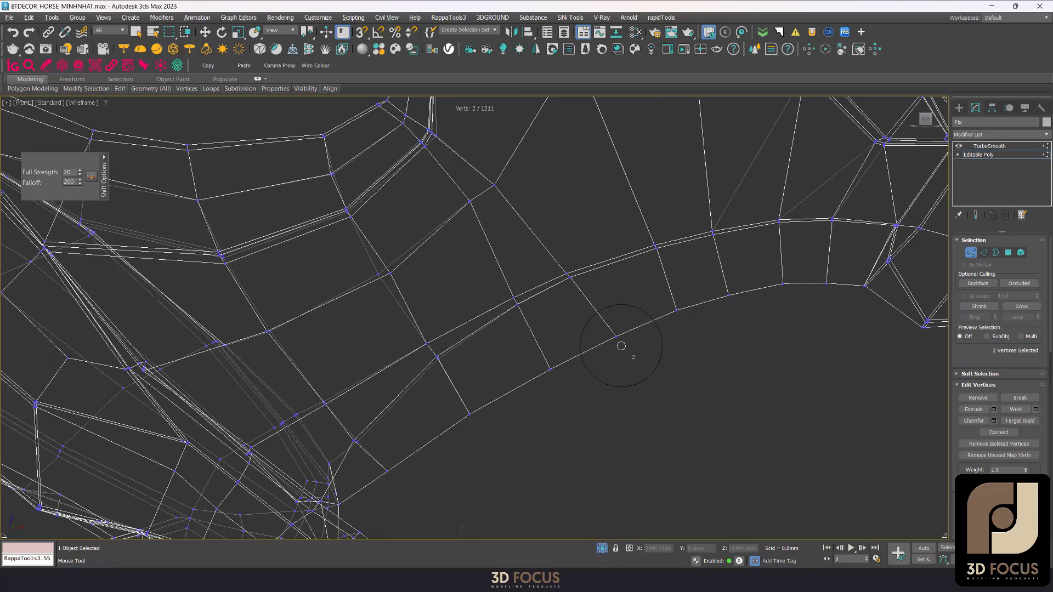
- Return to Edge mode with Move, then re-enable the vertex-pushing brush along the neck
{"action": "key", "text": "w"}
{"action": "key", "text": "2"}
{"action": "scroll", "coordinate": [538, 336], "scroll_direction": "down", "scroll_amount": 4}
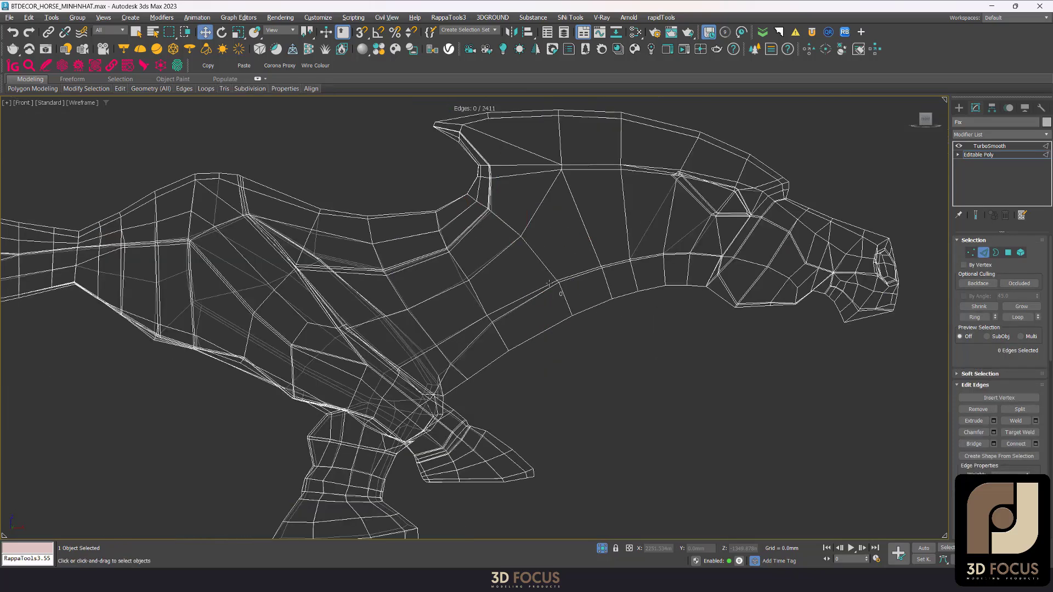
{"action": "scroll", "coordinate": [538, 241], "scroll_direction": "up", "scroll_amount": 5}
{"action": "key", "text": "shift+s"}
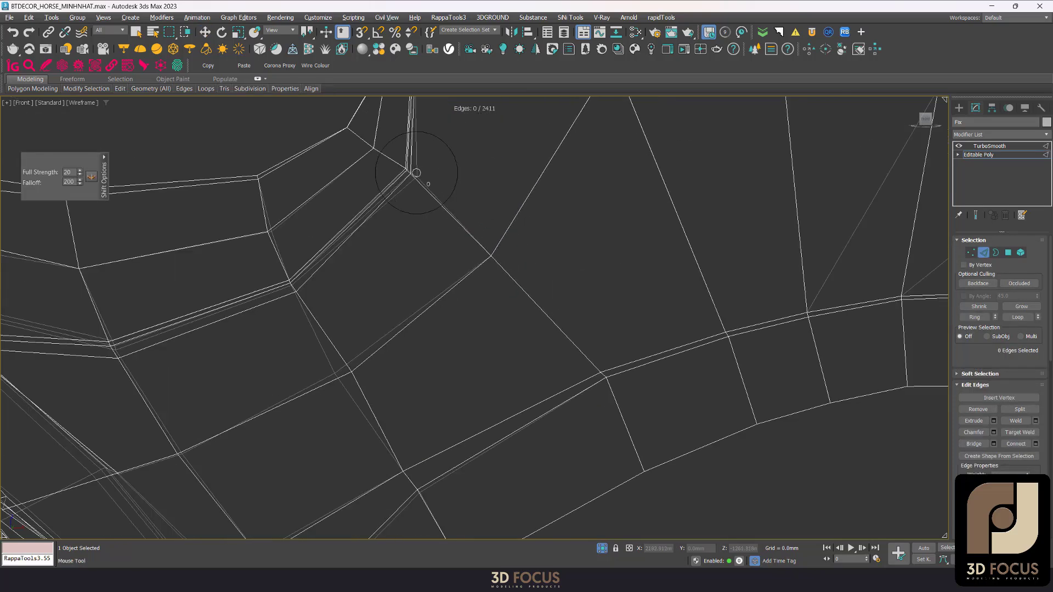
{"action": "scroll", "coordinate": [607, 268], "scroll_direction": "down", "scroll_amount": 2}
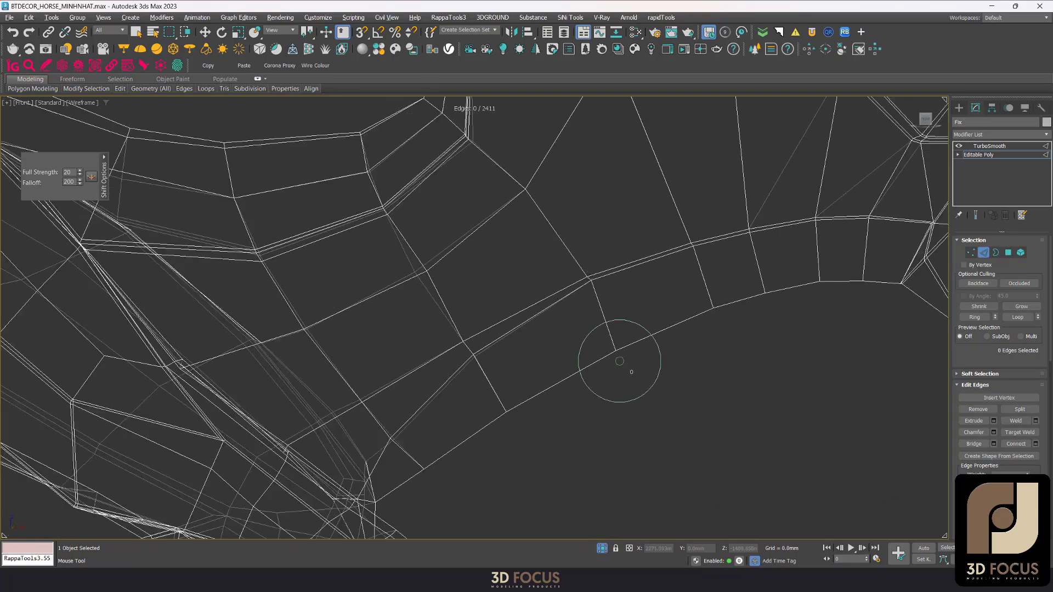
{"action": "scroll", "coordinate": [618, 363], "scroll_direction": "down", "scroll_amount": 1}
- Toggle between wireframe and Clay with edged faces, then orbit out to the whole horse
{"action": "key", "text": "F3"}
{"action": "key", "text": "F3"}
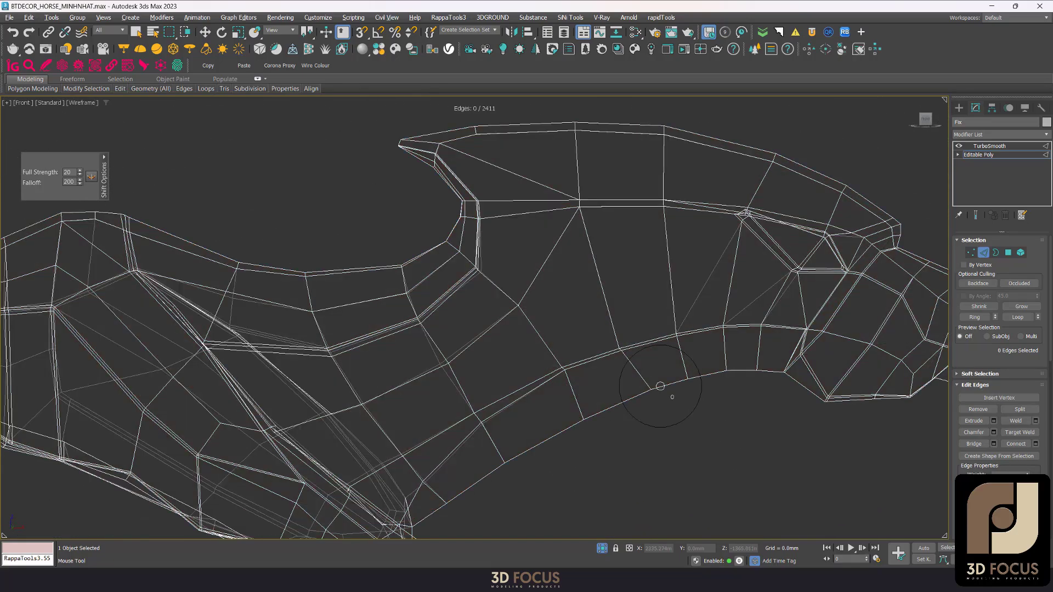
{"action": "scroll", "coordinate": [617, 405], "scroll_direction": "up", "scroll_amount": 2}
{"action": "scroll", "coordinate": [599, 305], "scroll_direction": "down", "scroll_amount": 2}
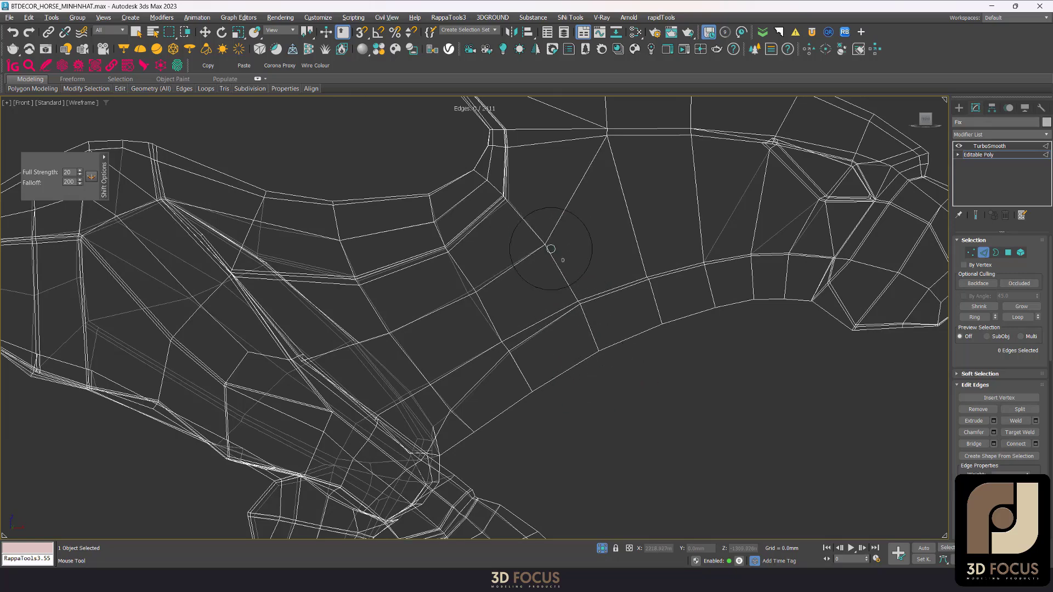
{"action": "scroll", "coordinate": [550, 248], "scroll_direction": "down", "scroll_amount": 1}
{"action": "scroll", "coordinate": [568, 363], "scroll_direction": "up", "scroll_amount": 2}
{"action": "key", "text": "F3"}
{"action": "key", "text": "F3"}
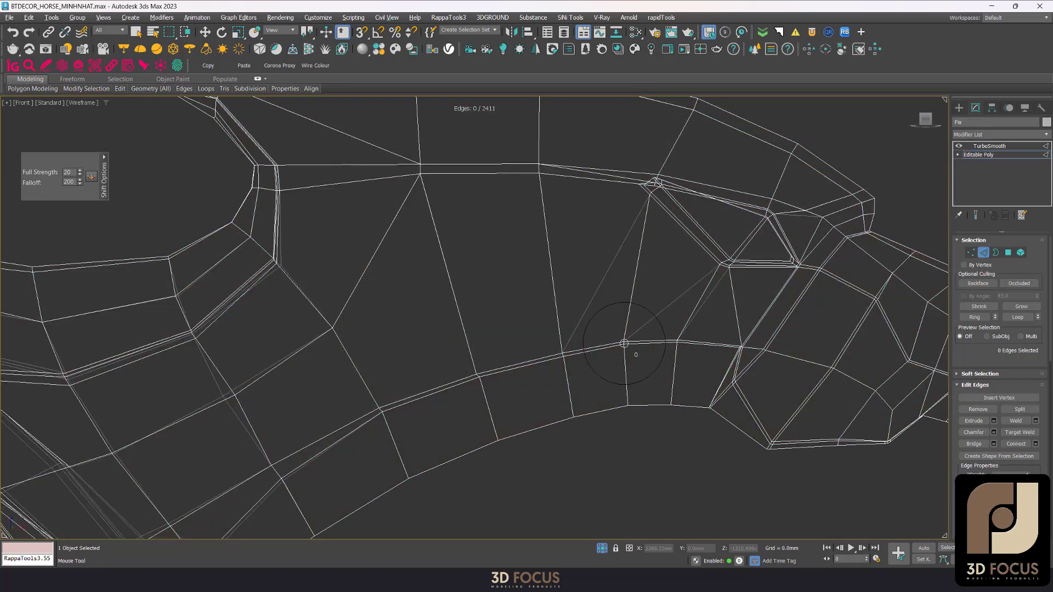
{"action": "key", "text": "F3"}
{"action": "scroll", "coordinate": [633, 344], "scroll_direction": "down", "scroll_amount": 3}
{"action": "middle_click_drag", "start_coordinate": [632, 344], "coordinate": [518, 262], "text": "alt"}
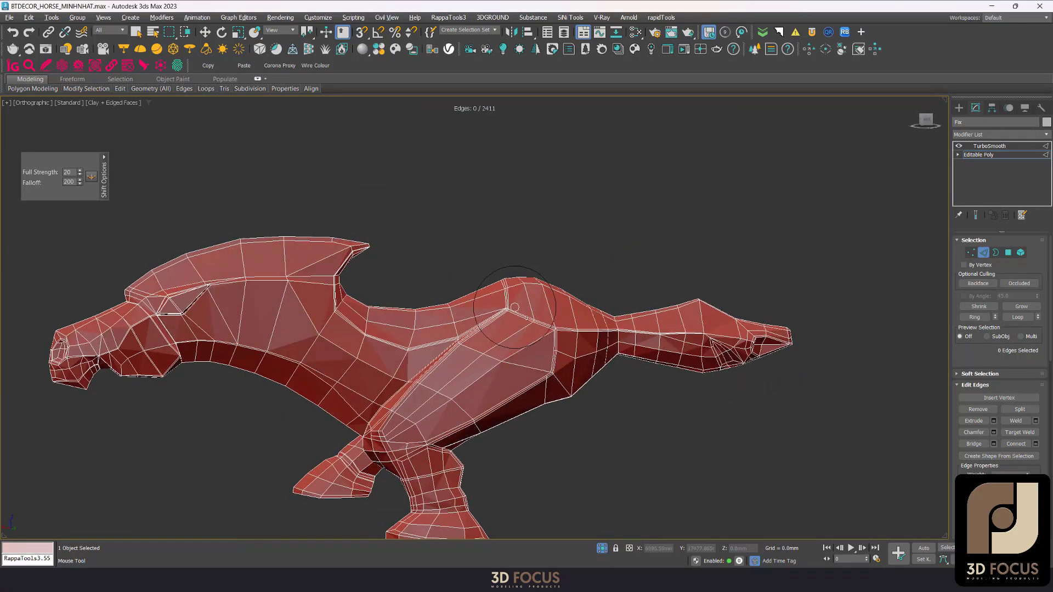
- Cycle through vertex, border and edge modes to inspect the eye corner
{"action": "key", "text": "w"}
{"action": "scroll", "coordinate": [406, 231], "scroll_direction": "up", "scroll_amount": 5}
{"action": "key", "text": "1"}
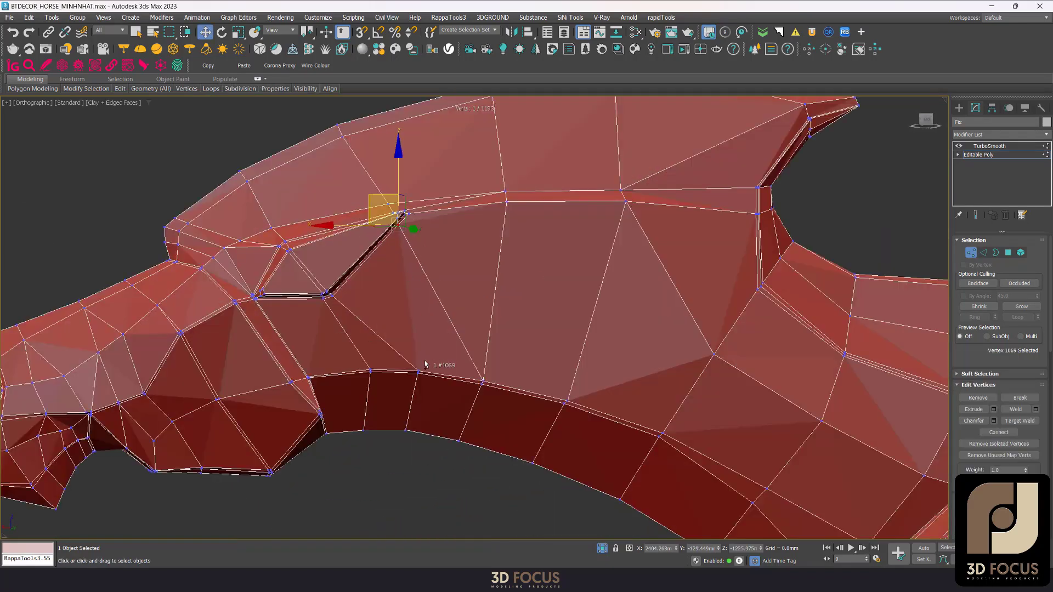
{"action": "key", "text": "3"}
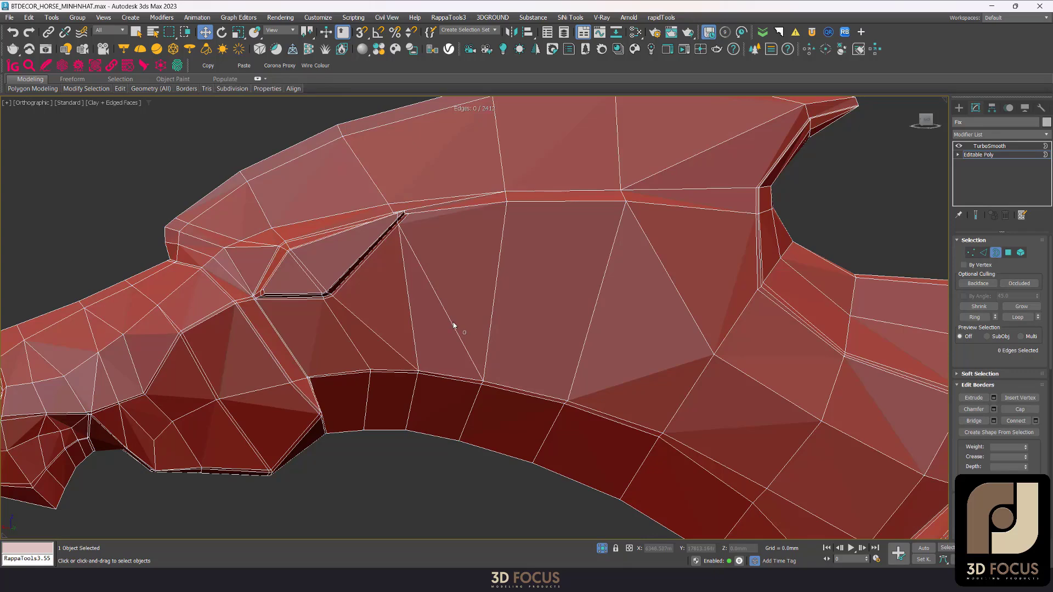
{"action": "key", "text": "2"}
{"action": "scroll", "coordinate": [451, 321], "scroll_direction": "up", "scroll_amount": 2}
{"action": "key", "text": "1"}
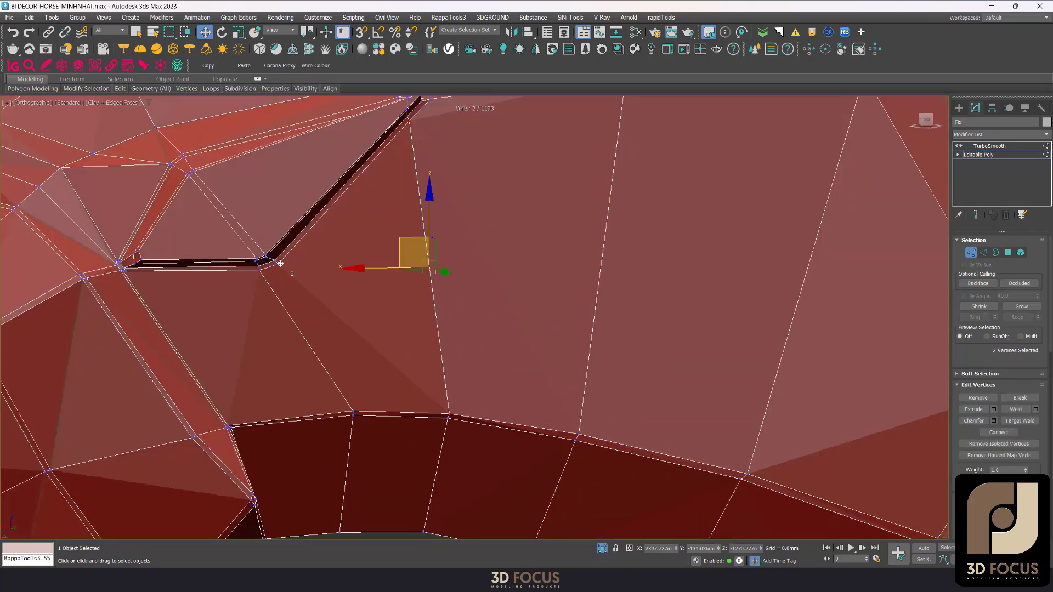
{"action": "key", "text": "2"}
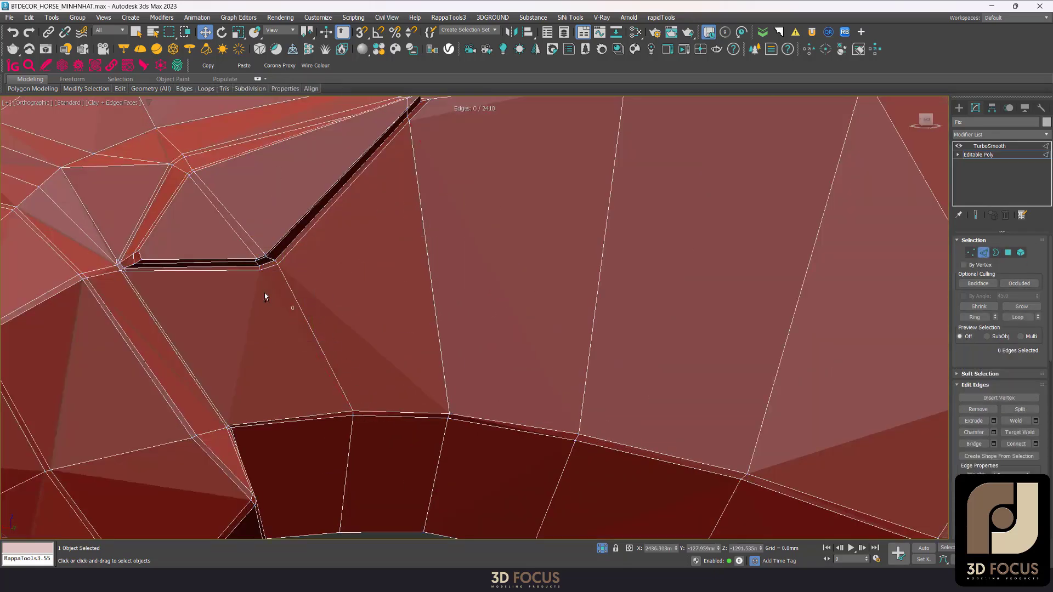
{"action": "key", "text": "1"}
{"action": "middle_click_drag", "start_coordinate": [262, 282], "coordinate": [276, 271], "text": "alt"}
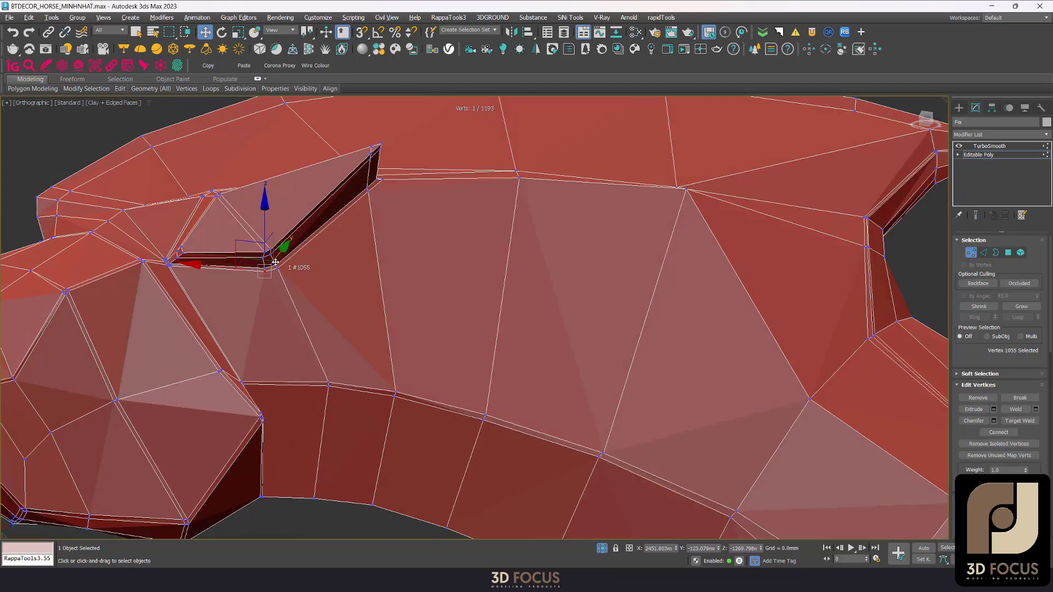
{"action": "key", "text": "2"}
- Try removing edge 2143 at the eye corner, undo it, and view the whole head
{"action": "key", "text": "BackSpace"}
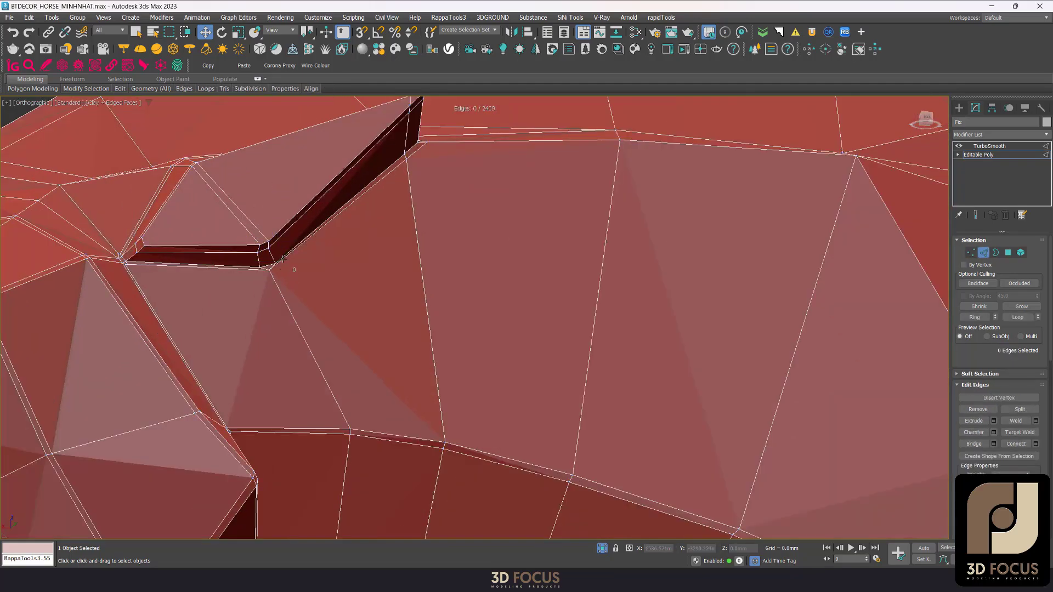
{"action": "key", "text": "ctrl+z"}
{"action": "scroll", "coordinate": [265, 276], "scroll_direction": "down", "scroll_amount": 5}
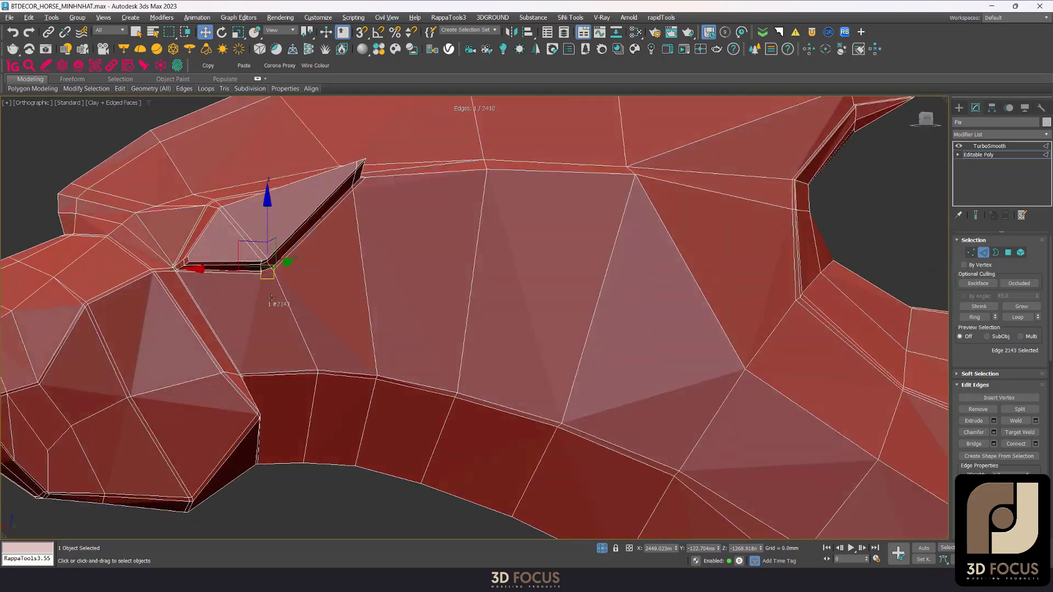
{"action": "middle_click_drag", "start_coordinate": [265, 276], "coordinate": [368, 298], "text": "alt"}
{"action": "scroll", "coordinate": [368, 298], "scroll_direction": "up", "scroll_amount": 5}
{"action": "scroll", "coordinate": [329, 307], "scroll_direction": "up", "scroll_amount": 3}
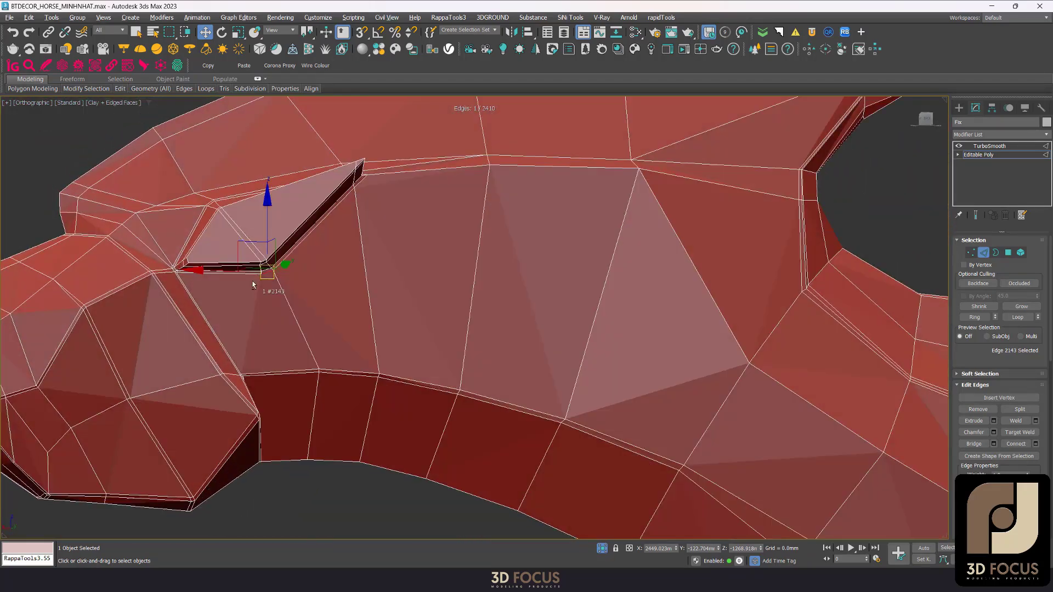
- Select the eye-corner vertex and orbit to view the head side-on
{"action": "key", "text": "1"}
{"action": "middle_click_drag", "start_coordinate": [274, 319], "coordinate": [251, 333]}
{"action": "scroll", "coordinate": [244, 384], "scroll_direction": "up", "scroll_amount": 3}
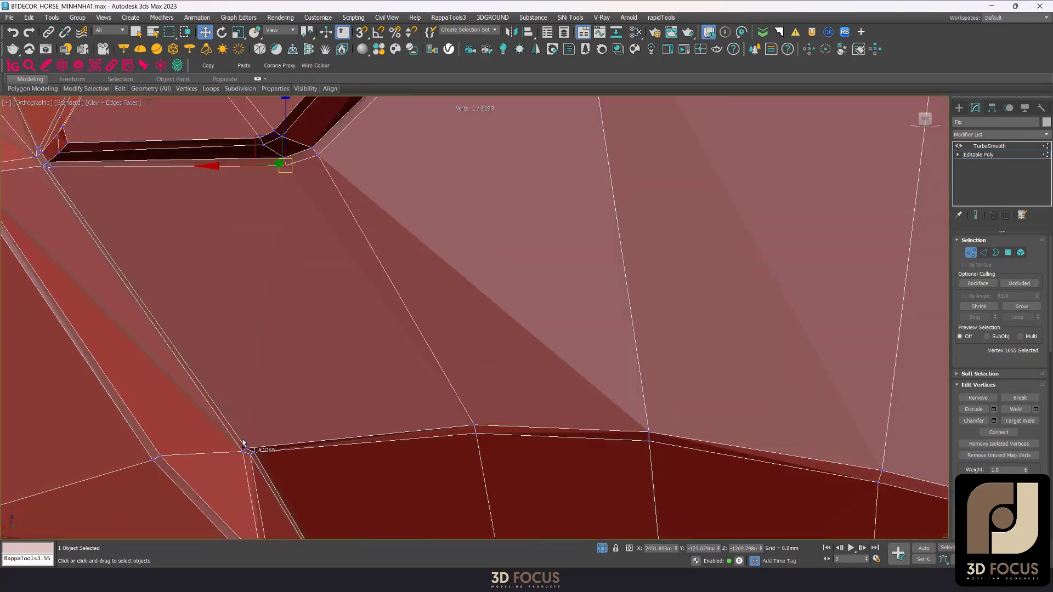
{"action": "scroll", "coordinate": [276, 415], "scroll_direction": "down", "scroll_amount": 5}
{"action": "middle_click_drag", "start_coordinate": [365, 296], "coordinate": [518, 289], "text": "alt"}
{"action": "scroll", "coordinate": [588, 252], "scroll_direction": "up", "scroll_amount": 2}
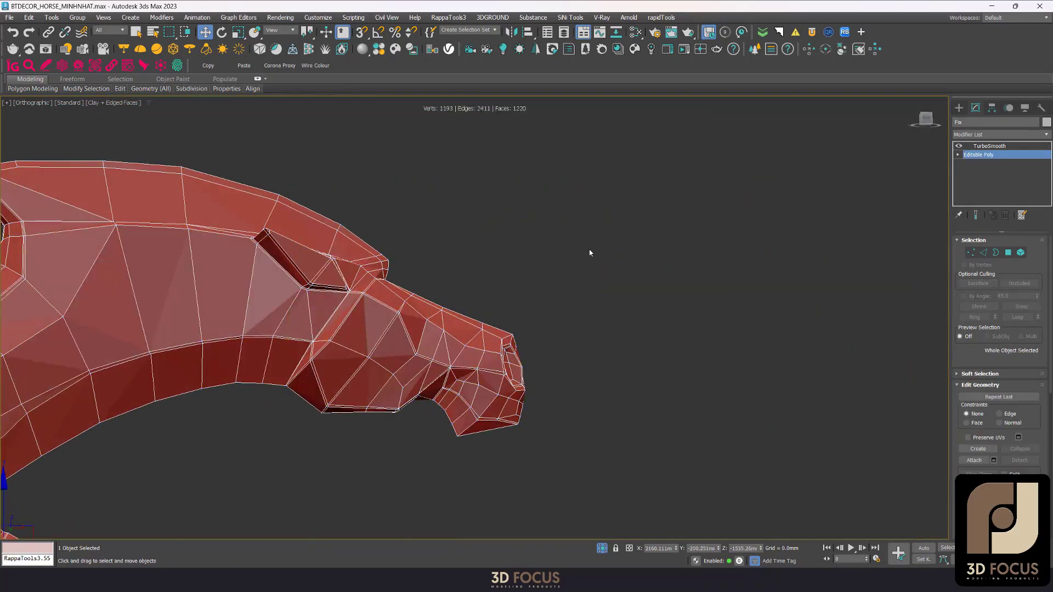
{"action": "scroll", "coordinate": [433, 362], "scroll_direction": "up", "scroll_amount": 2}
- View the smoothed horse in Front view, then orbit to an angled view
{"action": "key", "text": "f"}
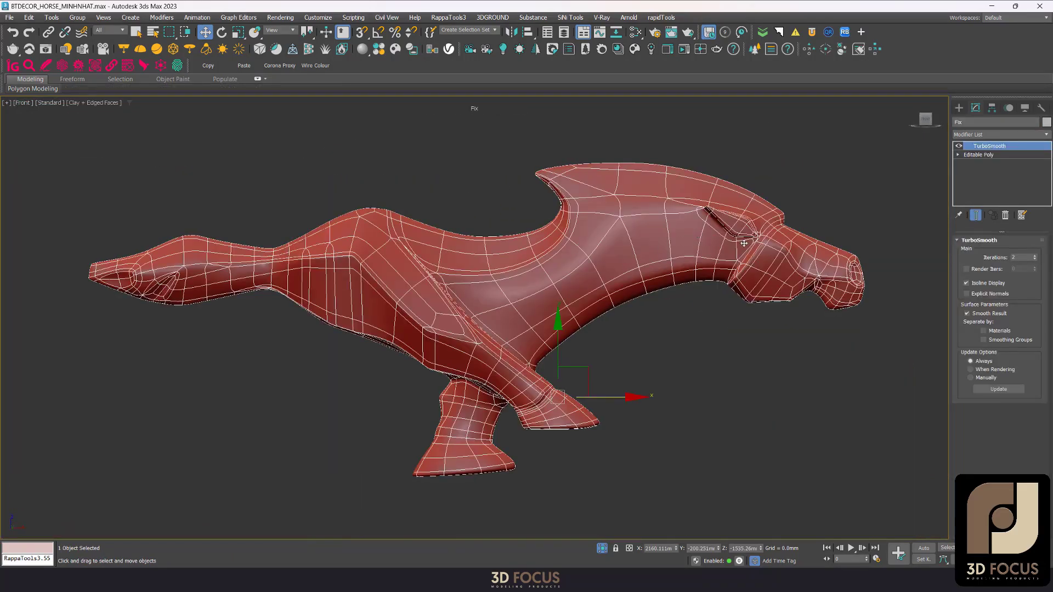
{"action": "scroll", "coordinate": [705, 233], "scroll_direction": "up", "scroll_amount": 3}
{"action": "scroll", "coordinate": [690, 242], "scroll_direction": "down", "scroll_amount": 2}
{"action": "scroll", "coordinate": [708, 232], "scroll_direction": "up", "scroll_amount": 3}
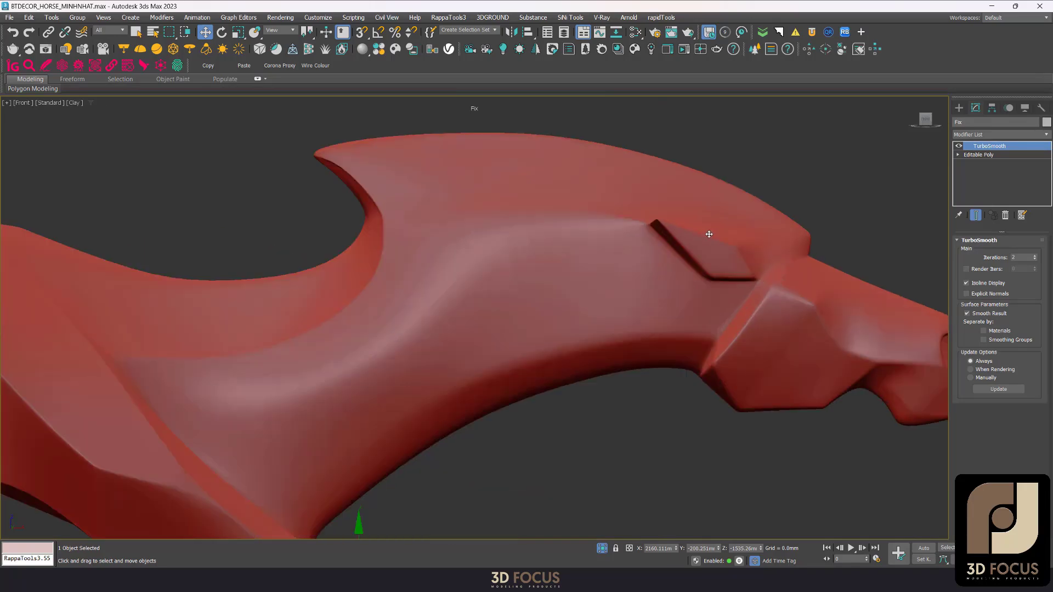
{"action": "scroll", "coordinate": [712, 232], "scroll_direction": "down", "scroll_amount": 5}
{"action": "middle_click_drag", "start_coordinate": [712, 236], "coordinate": [701, 249], "text": "alt"}
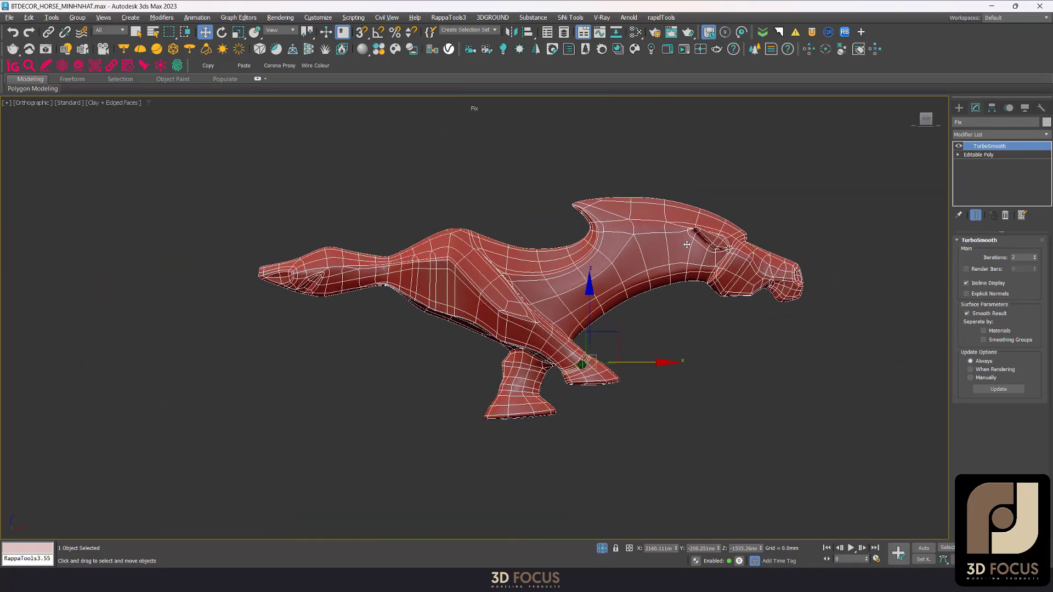
{"action": "scroll", "coordinate": [807, 225], "scroll_direction": "up", "scroll_amount": 4}
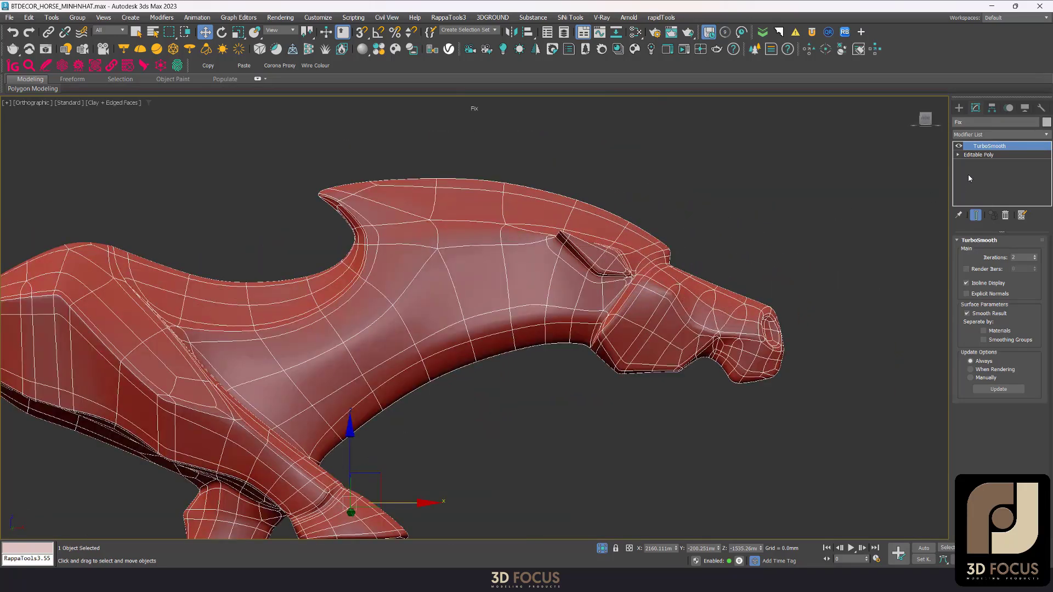
- Toggle Edged Faces off and on around the head, then return to the Editable Poly base mesh
{"action": "key", "text": "F4"}
{"action": "middle_click_drag", "start_coordinate": [767, 274], "coordinate": [691, 291], "text": "alt"}
{"action": "scroll", "coordinate": [692, 291], "scroll_direction": "up", "scroll_amount": 4}
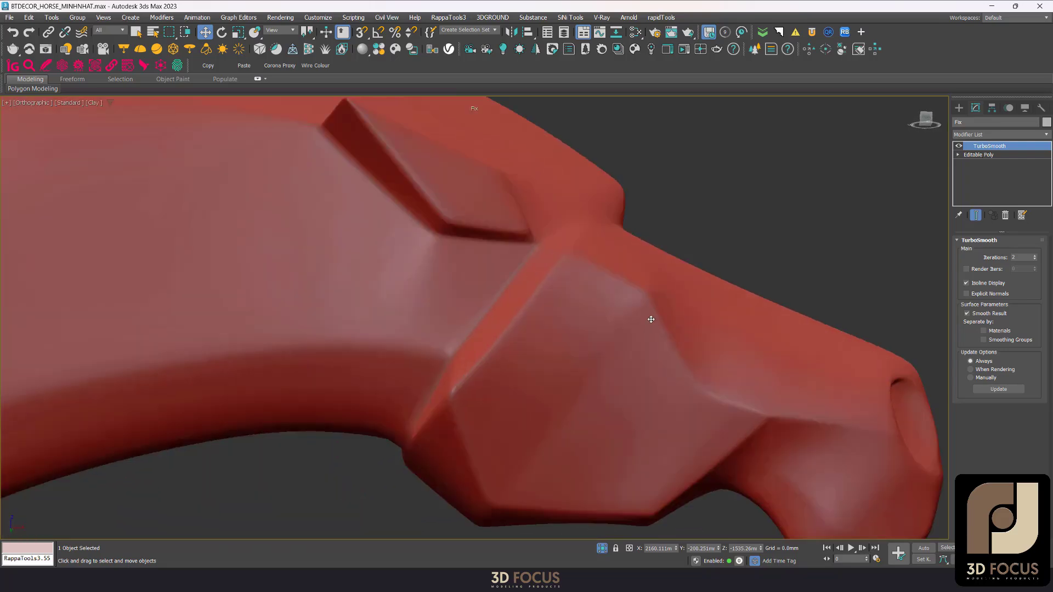
{"action": "scroll", "coordinate": [691, 291], "scroll_direction": "up", "scroll_amount": 1}
{"action": "key", "text": "F4"}
{"action": "left_click", "coordinate": [978, 154]}
- Remove three unneeded edges from the horse's head
{"action": "scroll", "coordinate": [494, 274], "scroll_direction": "up", "scroll_amount": 3}
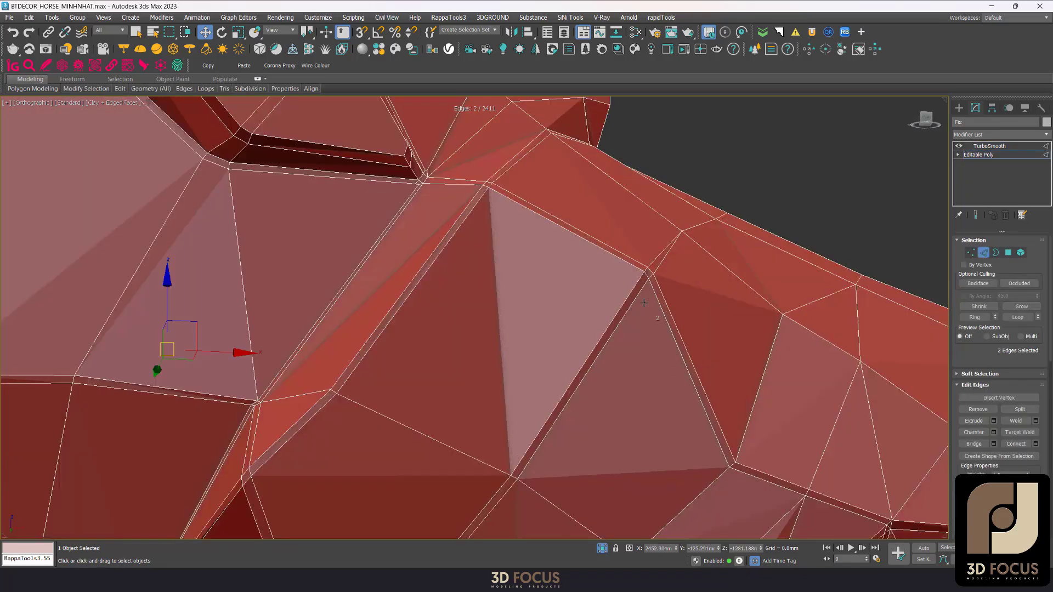
{"action": "scroll", "coordinate": [646, 263], "scroll_direction": "up", "scroll_amount": 3}
{"action": "key", "text": "BackSpace"}
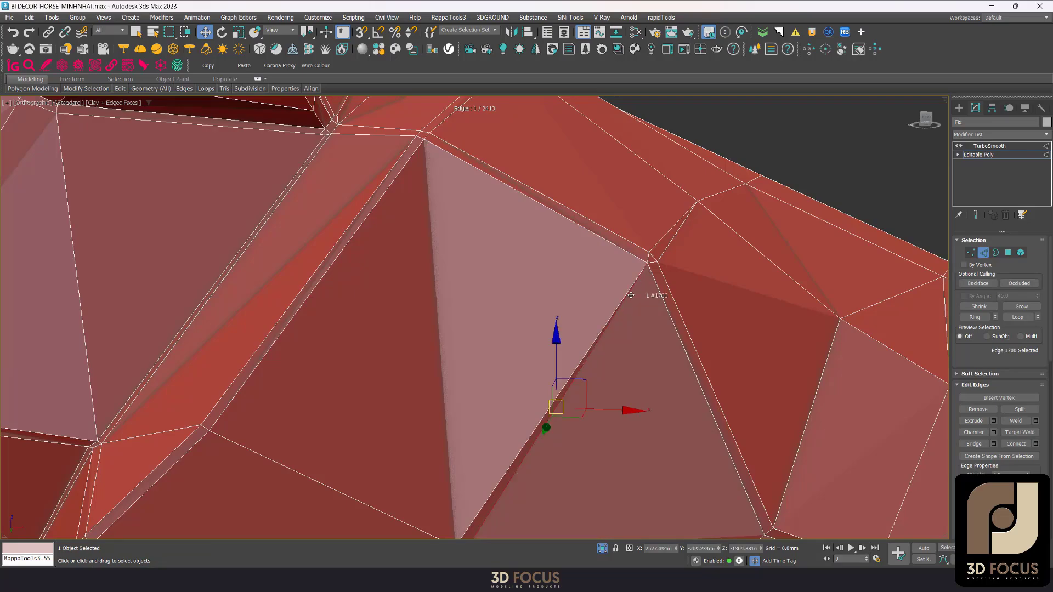
{"action": "scroll", "coordinate": [630, 295], "scroll_direction": "down", "scroll_amount": 4}
{"action": "scroll", "coordinate": [571, 344], "scroll_direction": "up", "scroll_amount": 4}
{"action": "key", "text": "BackSpace"}
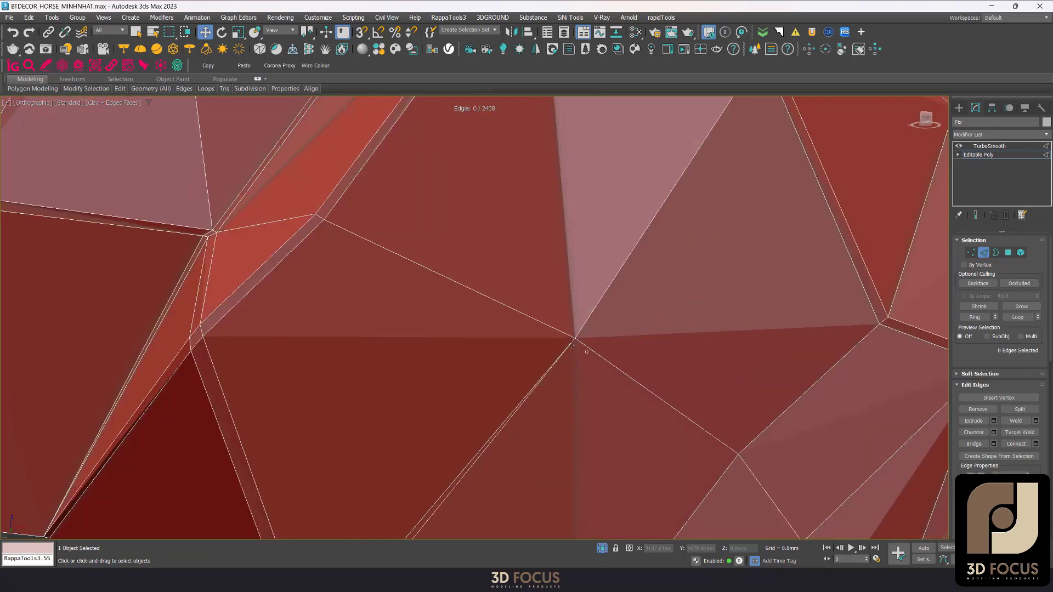
{"action": "scroll", "coordinate": [559, 340], "scroll_direction": "down", "scroll_amount": 3}
{"action": "scroll", "coordinate": [518, 381], "scroll_direction": "up", "scroll_amount": 3}
{"action": "key", "text": "BackSpace"}
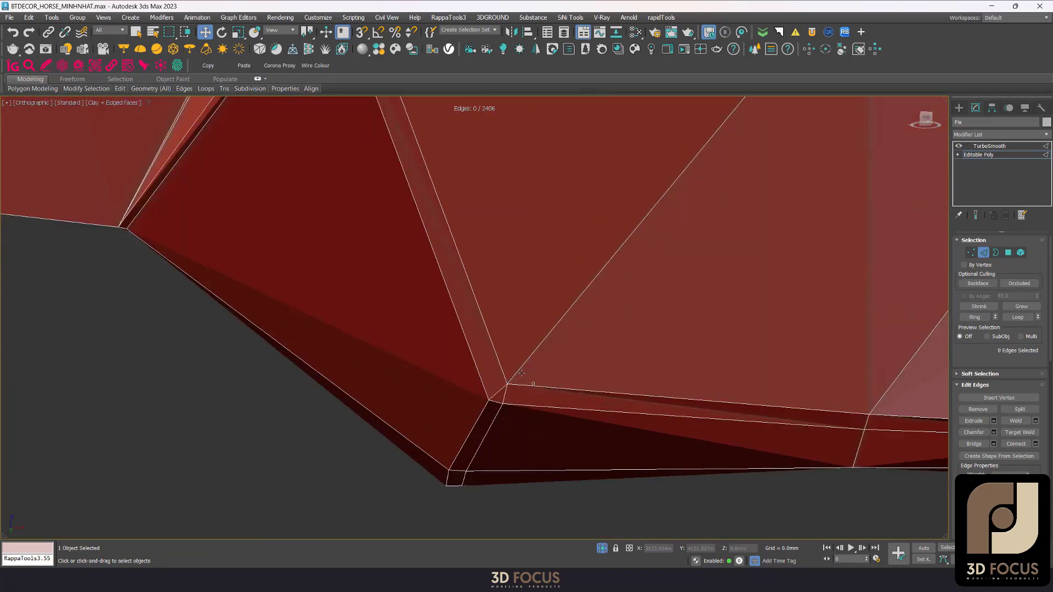
{"action": "scroll", "coordinate": [510, 383], "scroll_direction": "down", "scroll_amount": 3}
- Remove one more head edge and a stray edge on the chest
{"action": "left_click", "coordinate": [565, 269]}
{"action": "scroll", "coordinate": [565, 304], "scroll_direction": "up", "scroll_amount": 2}
{"action": "scroll", "coordinate": [565, 304], "scroll_direction": "up", "scroll_amount": 2}
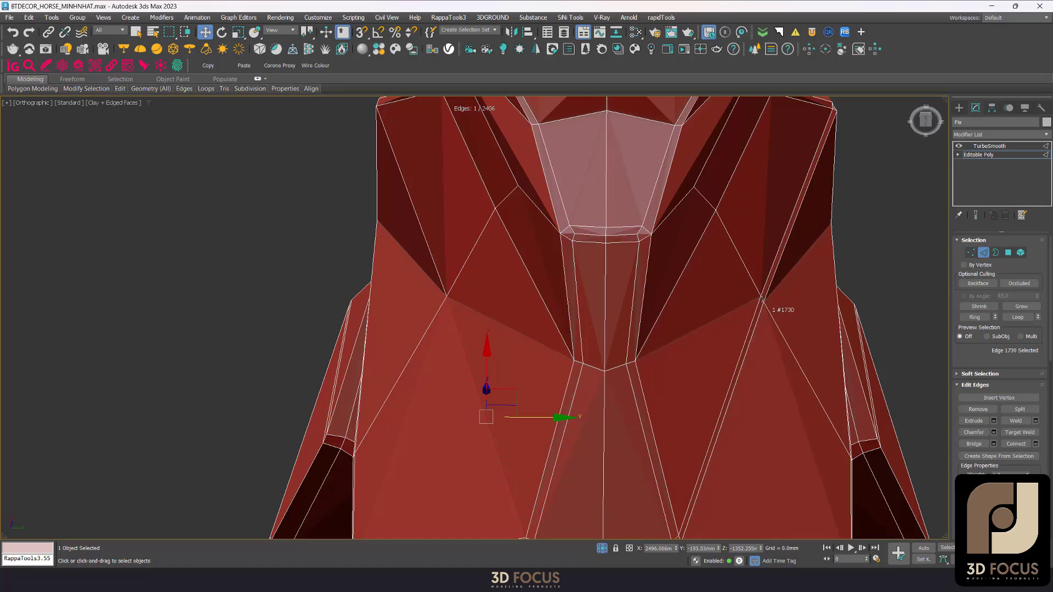
{"action": "key", "text": "BackSpace"}
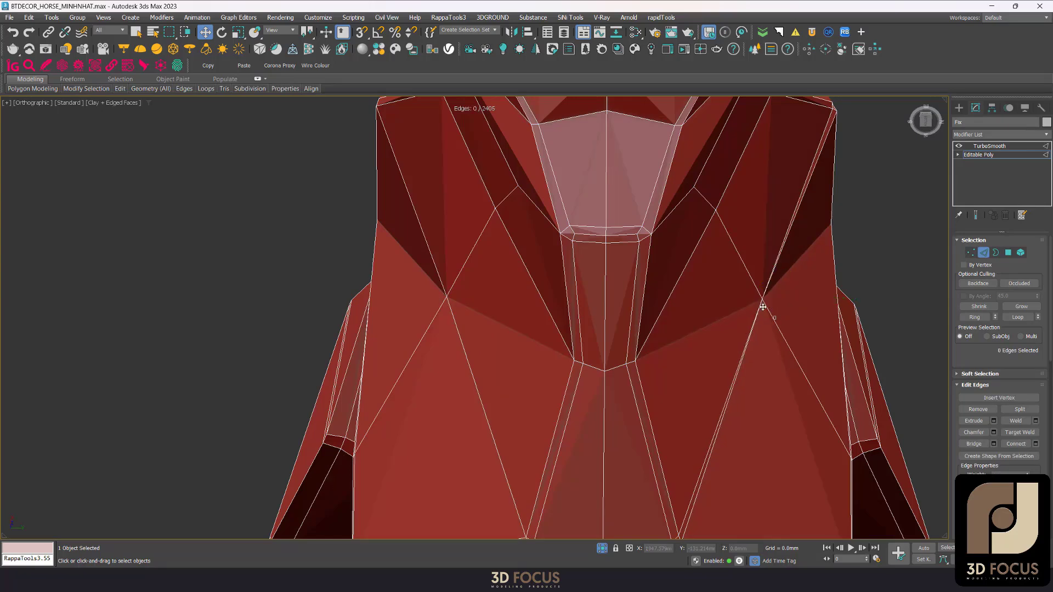
{"action": "scroll", "coordinate": [755, 333], "scroll_direction": "down", "scroll_amount": 4}
{"action": "scroll", "coordinate": [726, 404], "scroll_direction": "up", "scroll_amount": 6}
{"action": "scroll", "coordinate": [681, 410], "scroll_direction": "down", "scroll_amount": 2}
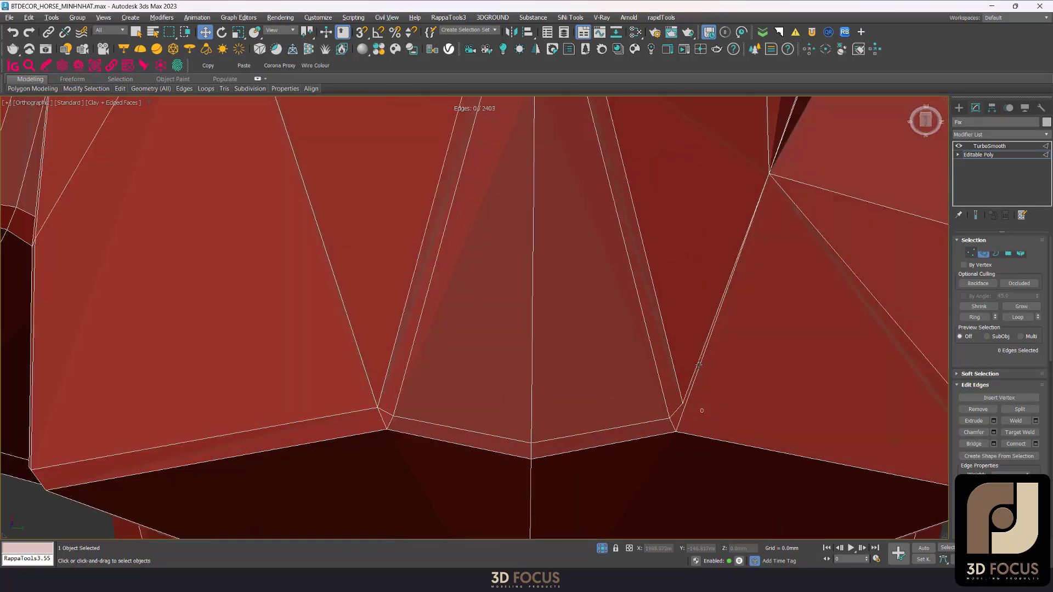
{"action": "left_click", "coordinate": [683, 410]}
{"action": "scroll", "coordinate": [683, 411], "scroll_direction": "down", "scroll_amount": 2}
{"action": "key", "text": "BackSpace"}
{"action": "scroll", "coordinate": [685, 353], "scroll_direction": "down", "scroll_amount": 3}
{"action": "scroll", "coordinate": [685, 354], "scroll_direction": "down", "scroll_amount": 3}
- In vertex mode, scale the chosen head vertices to reshape the head from below
{"action": "middle_click_drag", "start_coordinate": [685, 354], "coordinate": [665, 360], "text": "alt"}
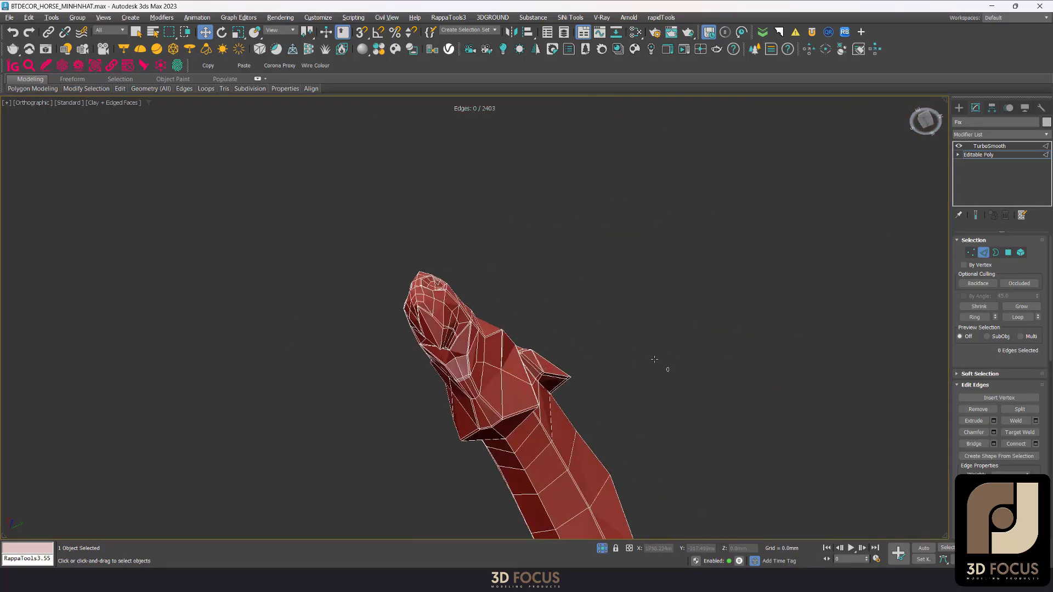
{"action": "scroll", "coordinate": [665, 360], "scroll_direction": "up", "scroll_amount": 3}
{"action": "scroll", "coordinate": [527, 325], "scroll_direction": "up", "scroll_amount": 4}
{"action": "scroll", "coordinate": [528, 325], "scroll_direction": "down", "scroll_amount": 4}
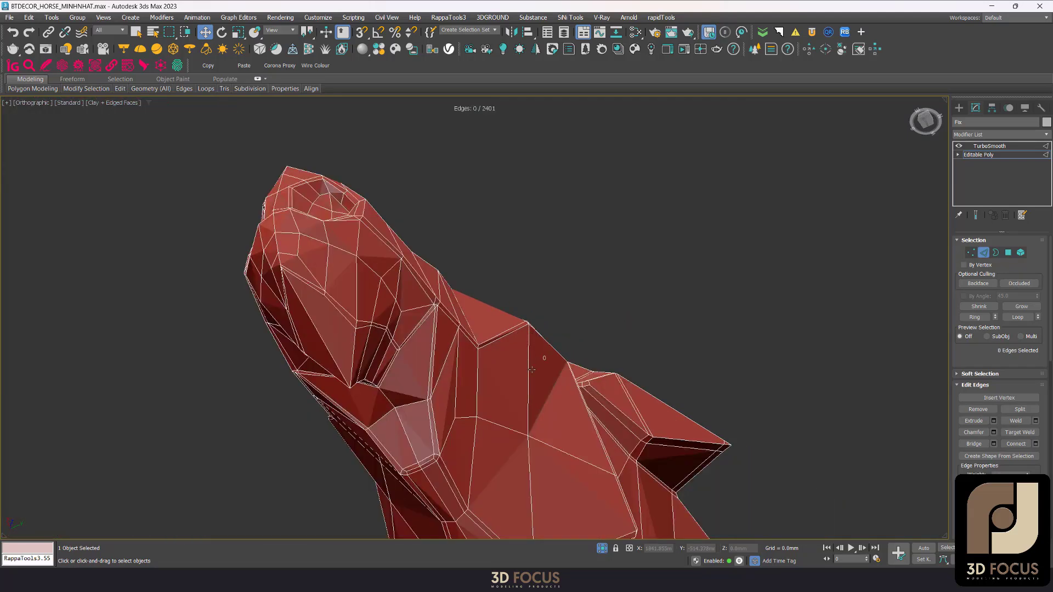
{"action": "key", "text": "1"}
{"action": "middle_click_drag", "start_coordinate": [439, 384], "coordinate": [392, 393], "text": "alt"}
{"action": "scroll", "coordinate": [393, 394], "scroll_direction": "up", "scroll_amount": 2}
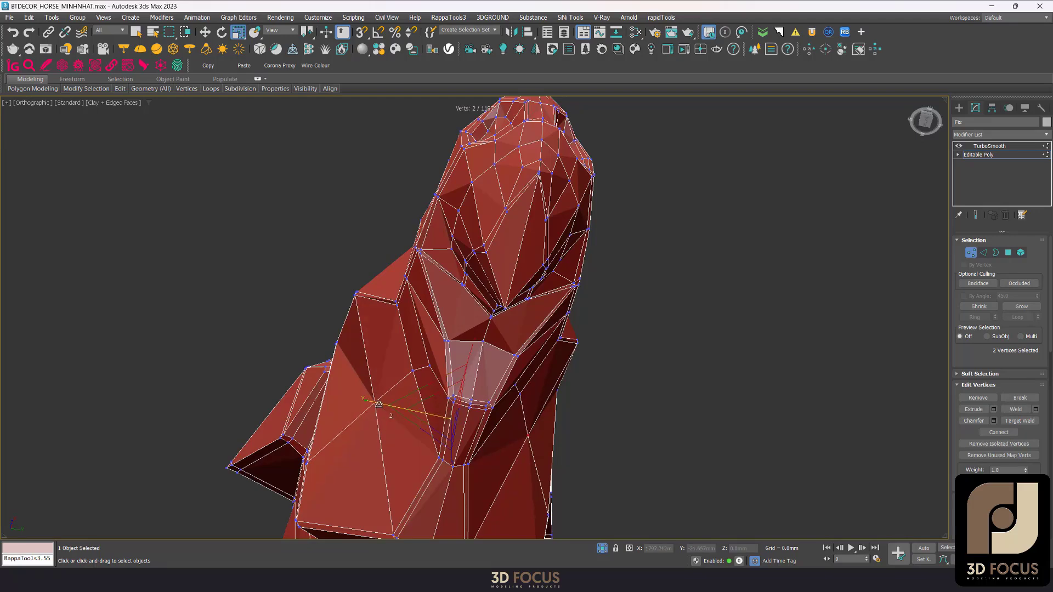
{"action": "left_click_drag", "start_coordinate": [378, 404], "coordinate": [373, 403]}
{"action": "scroll", "coordinate": [374, 403], "scroll_direction": "down", "scroll_amount": 10}
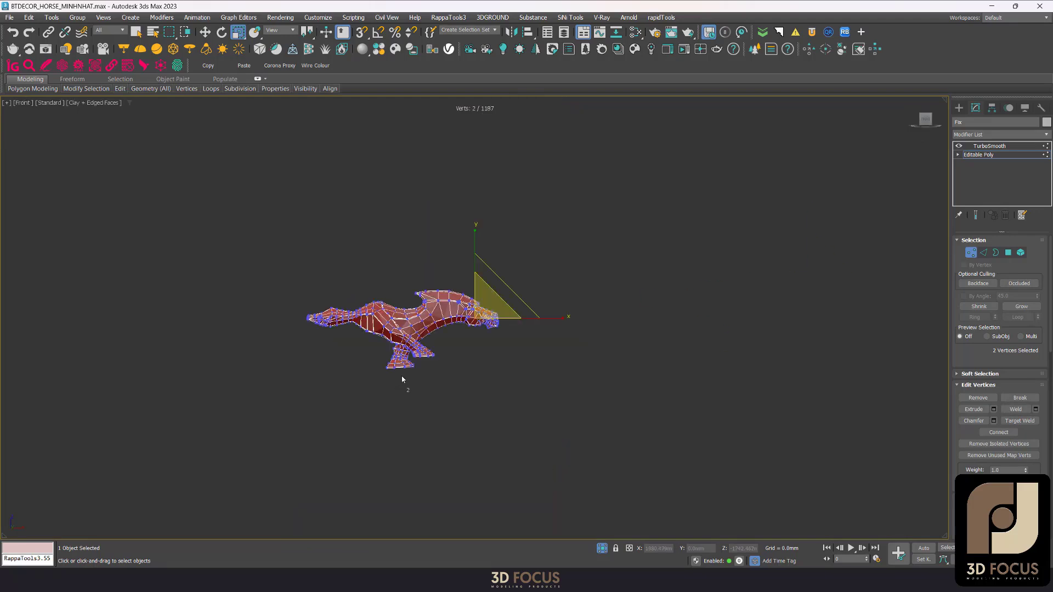
- Check the reshaped head from the front and from orbiting 3D angles
{"action": "middle_click_drag", "start_coordinate": [404, 377], "coordinate": [478, 393], "text": "alt"}
{"action": "key", "text": "f"}
{"action": "key", "text": "z"}
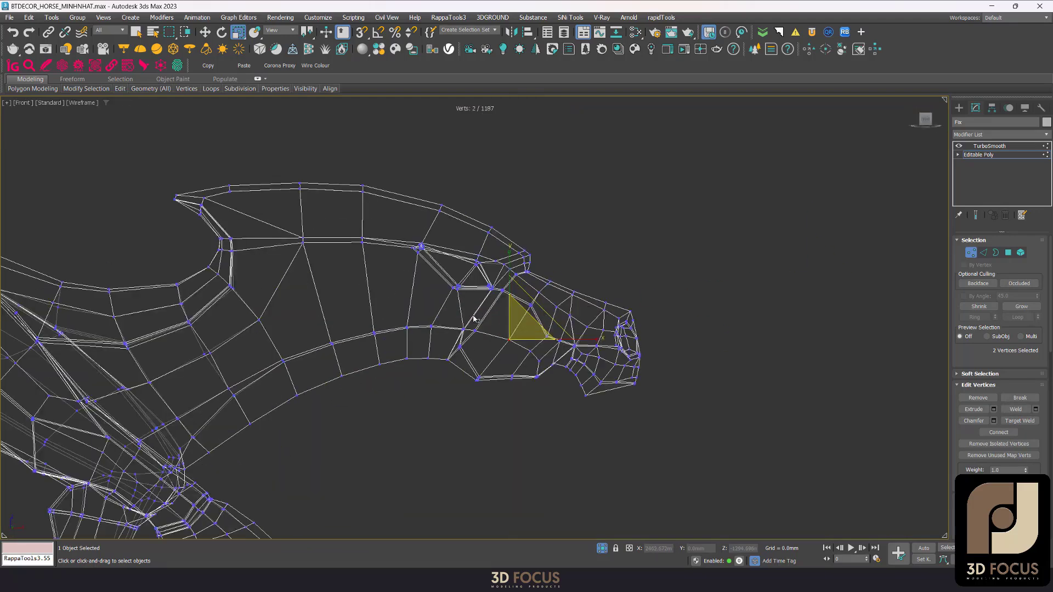
{"action": "mouse_move", "coordinate": [466, 289]}
{"action": "middle_mouse_down", "text": "alt"}
{"action": "mouse_move", "coordinate": [507, 336]}
{"action": "mouse_move", "coordinate": [525, 338]}
{"action": "middle_mouse_up", "text": "alt"}
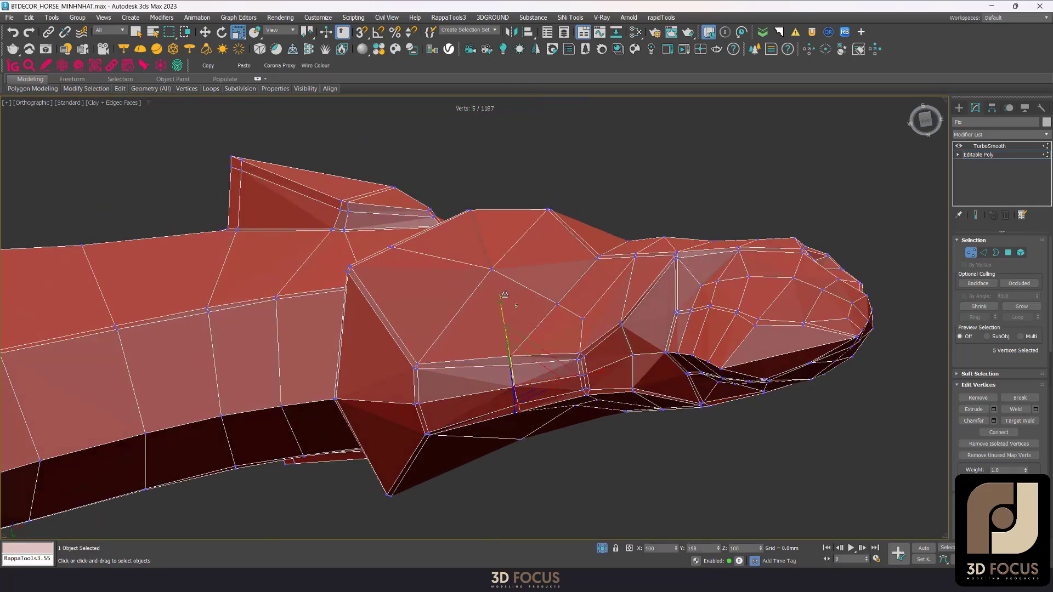
{"action": "middle_click_drag", "start_coordinate": [655, 330], "coordinate": [654, 264], "text": "alt"}
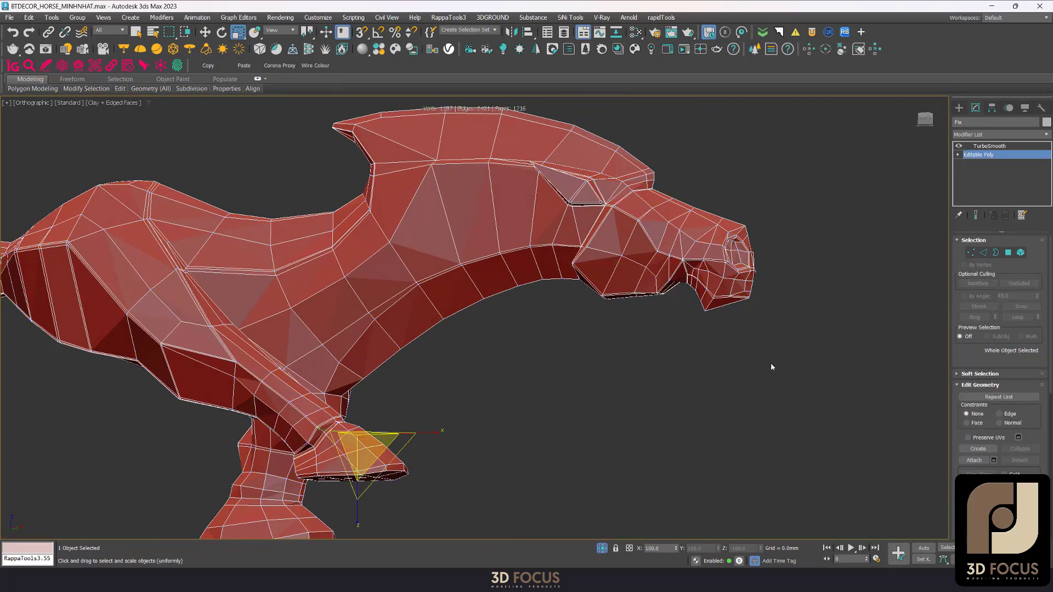
- Switch to Move in edge mode with edge overlay hidden, framing the horse head
{"action": "key", "text": "f"}
{"action": "key", "text": "w"}
{"action": "scroll", "coordinate": [689, 274], "scroll_direction": "up", "scroll_amount": 5}
{"action": "scroll", "coordinate": [691, 296], "scroll_direction": "up", "scroll_amount": 2}
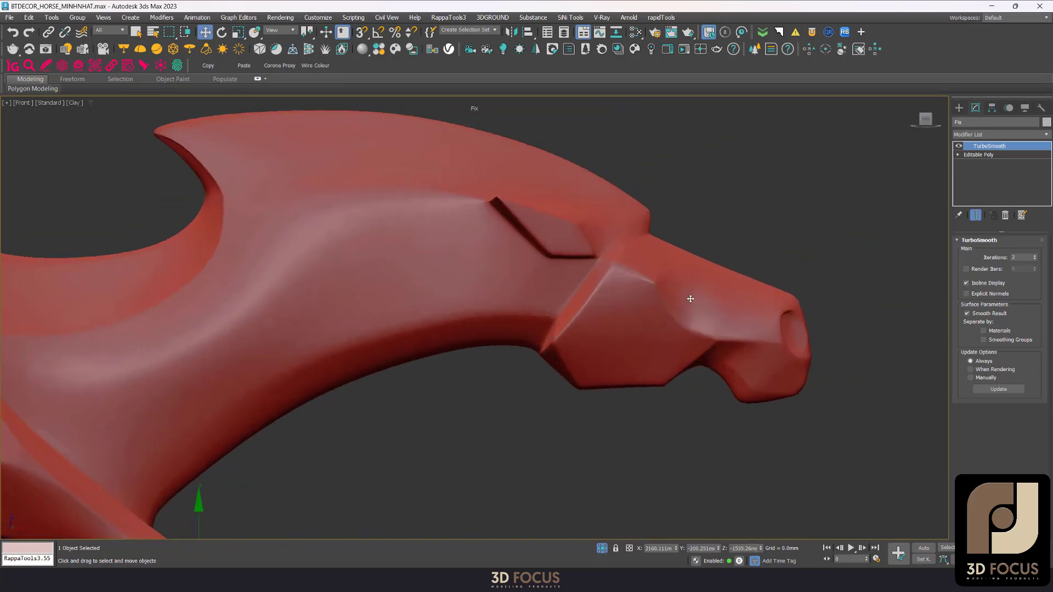
{"action": "key", "text": "F4"}
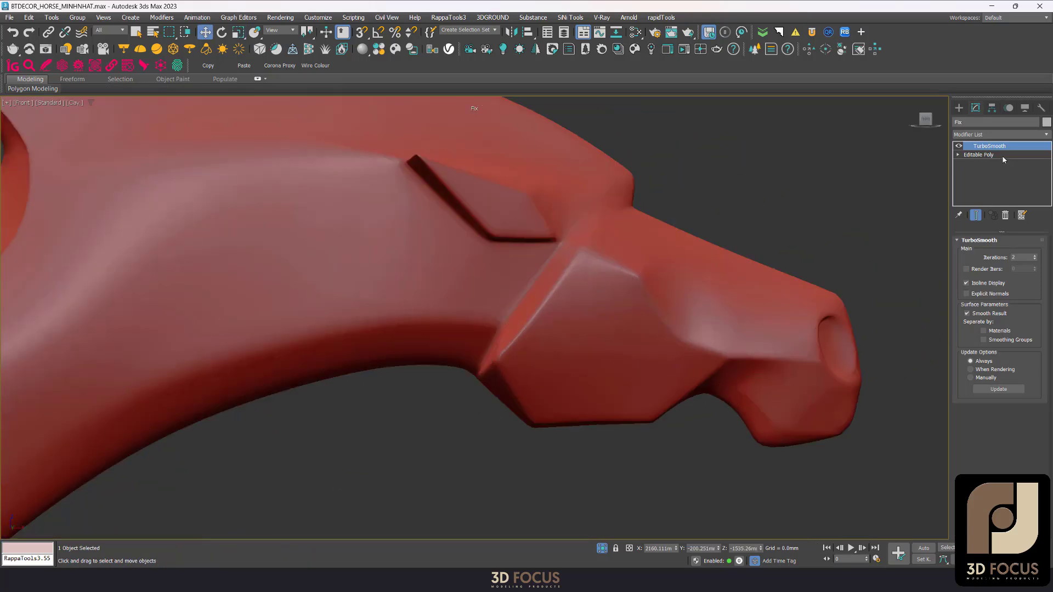
{"action": "key", "text": "2"}
{"action": "scroll", "coordinate": [647, 280], "scroll_direction": "up", "scroll_amount": 5}
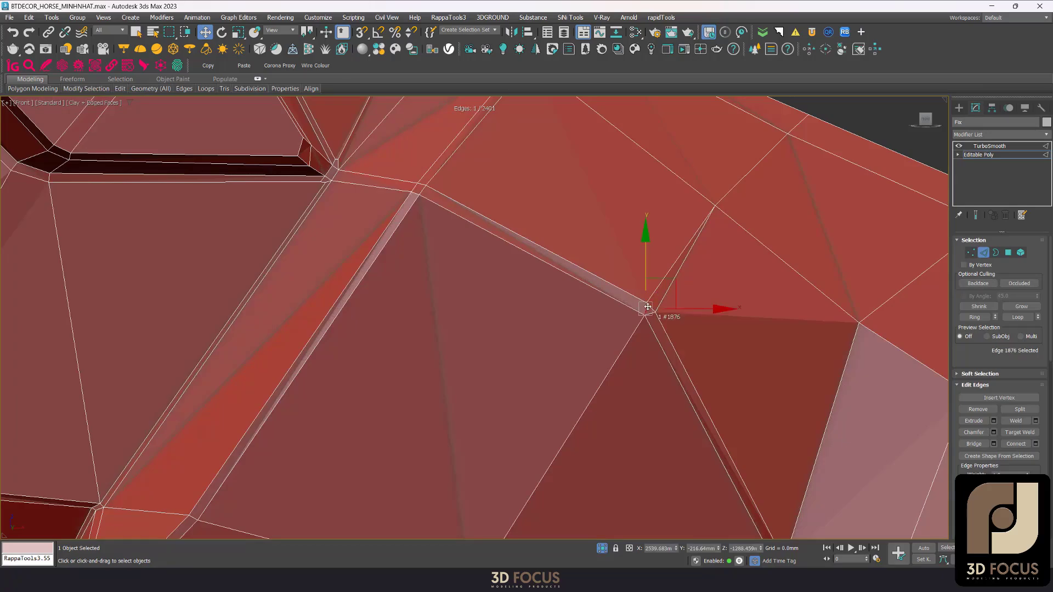
{"action": "scroll", "coordinate": [648, 307], "scroll_direction": "down", "scroll_amount": 5}
{"action": "middle_click_drag", "start_coordinate": [648, 307], "coordinate": [691, 285], "text": "alt"}
{"action": "scroll", "coordinate": [670, 282], "scroll_direction": "down", "scroll_amount": 3}
{"action": "scroll", "coordinate": [713, 313], "scroll_direction": "up", "scroll_amount": 1}
{"action": "scroll", "coordinate": [719, 318], "scroll_direction": "up", "scroll_amount": 1}
{"action": "scroll", "coordinate": [724, 323], "scroll_direction": "up", "scroll_amount": 3}
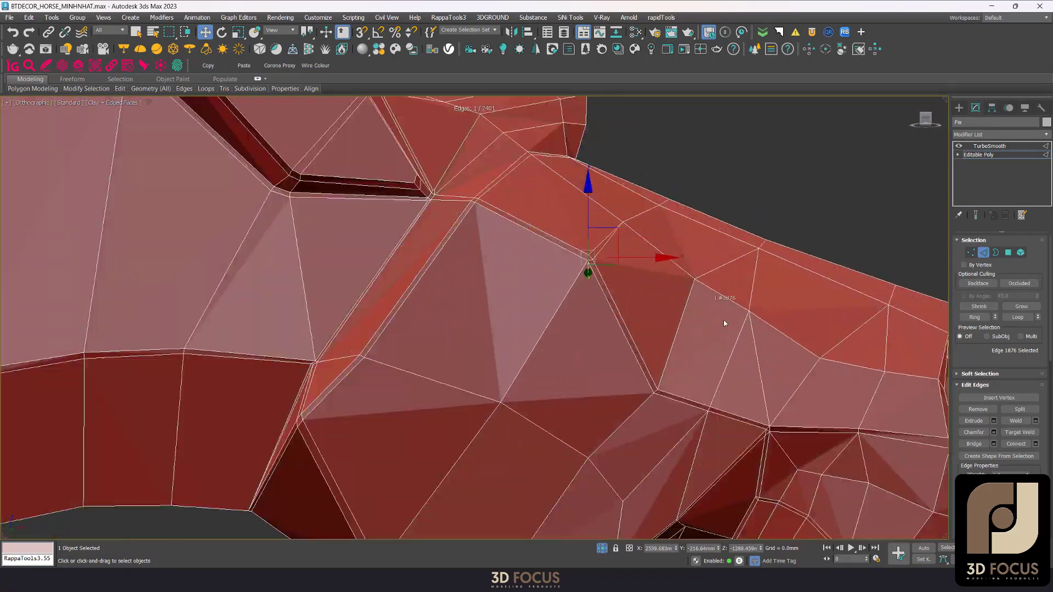
{"action": "scroll", "coordinate": [753, 351], "scroll_direction": "down", "scroll_amount": 5}
- Frame an unwanted head edge in wireframe and remove it
{"action": "mouse_move", "coordinate": [746, 356]}
{"action": "middle_mouse_down", "text": "alt"}
{"action": "mouse_move", "coordinate": [768, 365]}
{"action": "mouse_move", "coordinate": [745, 349]}
{"action": "middle_mouse_up", "text": "alt"}
{"action": "scroll", "coordinate": [751, 362], "scroll_direction": "up", "scroll_amount": 3}
{"action": "scroll", "coordinate": [755, 366], "scroll_direction": "down", "scroll_amount": 1}
{"action": "scroll", "coordinate": [771, 365], "scroll_direction": "up", "scroll_amount": 1}
{"action": "scroll", "coordinate": [776, 364], "scroll_direction": "up", "scroll_amount": 3}
{"action": "scroll", "coordinate": [784, 363], "scroll_direction": "up", "scroll_amount": 1}
{"action": "scroll", "coordinate": [745, 349], "scroll_direction": "down", "scroll_amount": 5}
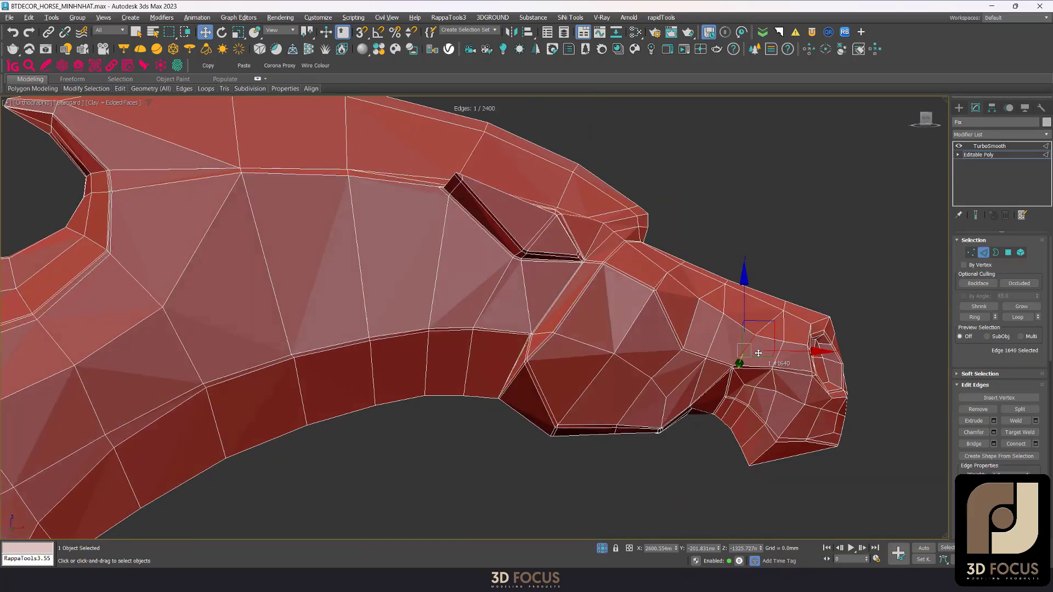
{"action": "scroll", "coordinate": [745, 348], "scroll_direction": "up", "scroll_amount": 8}
{"action": "scroll", "coordinate": [686, 329], "scroll_direction": "down", "scroll_amount": 5}
{"action": "key", "text": "f"}
{"action": "key", "text": "F3"}
{"action": "key", "text": "F3"}
{"action": "middle_click_drag", "start_coordinate": [661, 321], "coordinate": [629, 354], "text": "alt"}
{"action": "scroll", "coordinate": [630, 357], "scroll_direction": "up", "scroll_amount": 3}
{"action": "key", "text": "BackSpace"}
- Select the next unwanted edge on the muzzle from a new angle
{"action": "scroll", "coordinate": [629, 357], "scroll_direction": "up", "scroll_amount": 2}
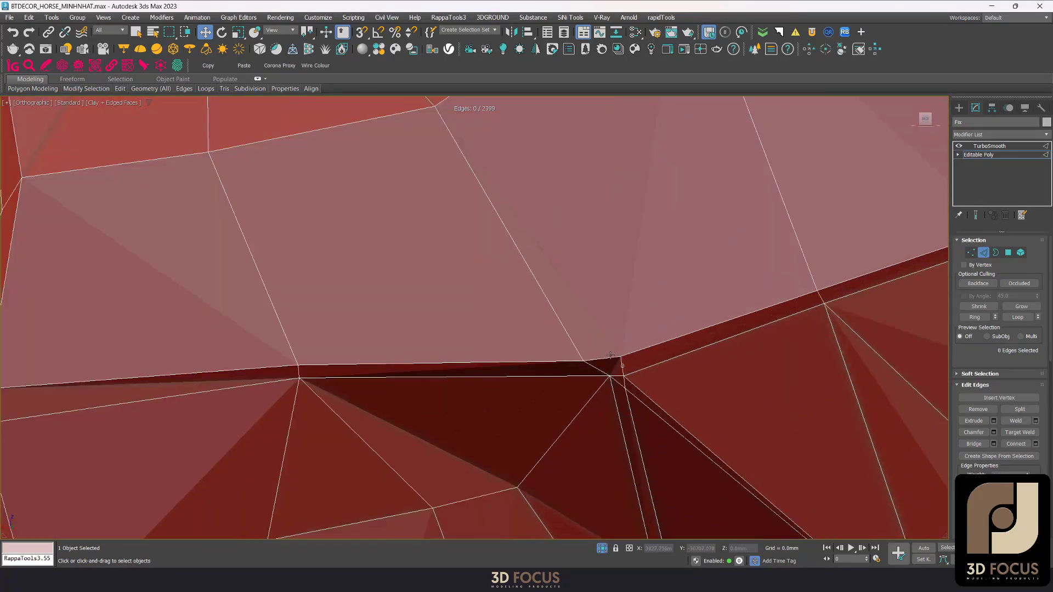
{"action": "scroll", "coordinate": [615, 360], "scroll_direction": "down", "scroll_amount": 3}
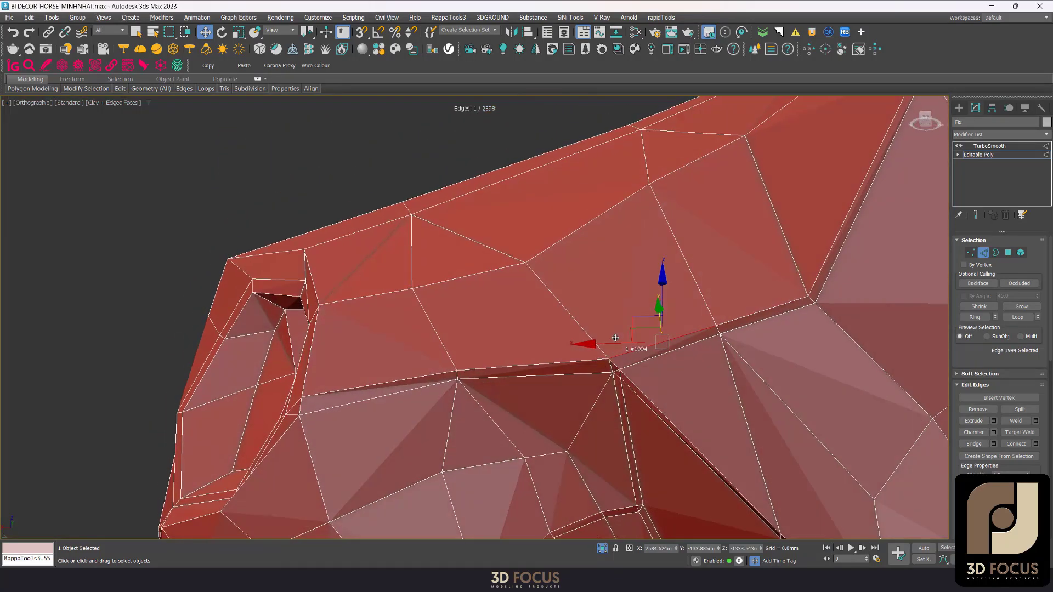
{"action": "scroll", "coordinate": [615, 360], "scroll_direction": "up", "scroll_amount": 3}
{"action": "middle_click_drag", "start_coordinate": [615, 360], "coordinate": [634, 314], "text": "alt"}
{"action": "scroll", "coordinate": [638, 345], "scroll_direction": "down", "scroll_amount": 3}
{"action": "left_click", "coordinate": [638, 344]}
{"action": "scroll", "coordinate": [635, 315], "scroll_direction": "up", "scroll_amount": 3}
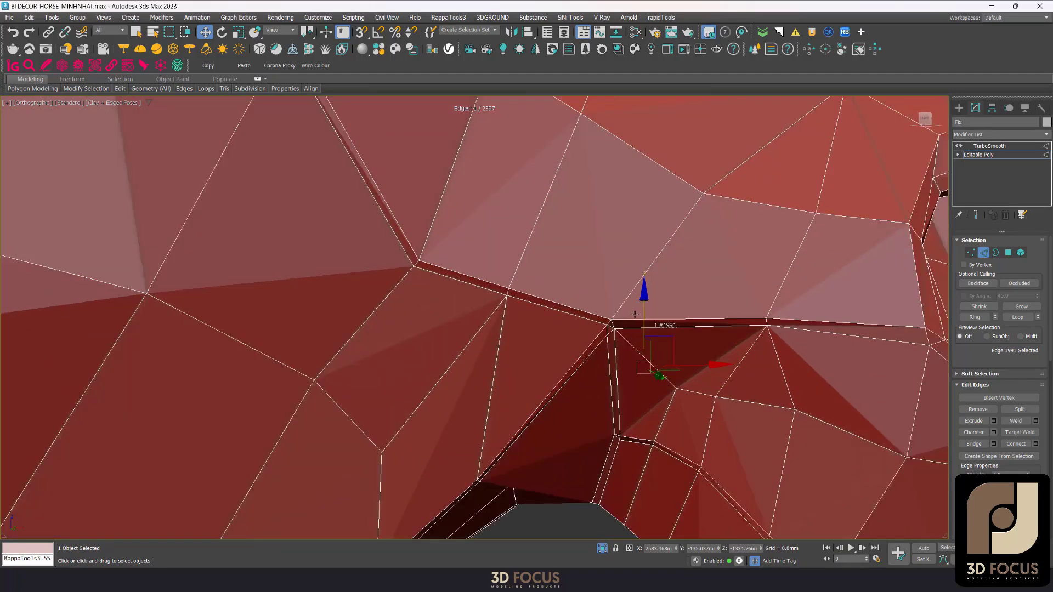
{"action": "scroll", "coordinate": [635, 314], "scroll_direction": "up", "scroll_amount": 3}
{"action": "scroll", "coordinate": [711, 308], "scroll_direction": "down", "scroll_amount": 5}
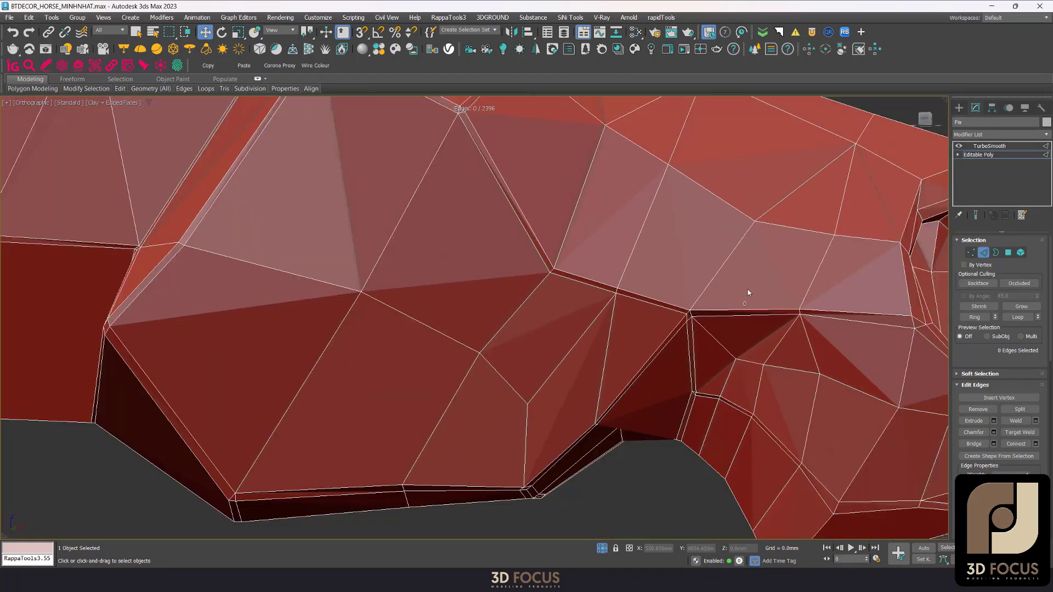
- Pick another jaw edge, then leave edge mode and preview the TurboSmooth result
{"action": "mouse_move", "coordinate": [682, 294]}
{"action": "middle_mouse_down", "text": "alt"}
{"action": "mouse_move", "coordinate": [743, 294]}
{"action": "mouse_move", "coordinate": [717, 340]}
{"action": "mouse_move", "coordinate": [734, 319]}
{"action": "mouse_move", "coordinate": [702, 330]}
{"action": "mouse_move", "coordinate": [716, 329]}
{"action": "mouse_move", "coordinate": [607, 332]}
{"action": "mouse_move", "coordinate": [629, 341]}
{"action": "mouse_move", "coordinate": [722, 303]}
{"action": "mouse_move", "coordinate": [860, 298]}
{"action": "middle_mouse_up", "text": "alt"}
{"action": "left_click", "coordinate": [728, 312]}
{"action": "scroll", "coordinate": [728, 312], "scroll_direction": "down", "scroll_amount": 5}
{"action": "scroll", "coordinate": [749, 318], "scroll_direction": "down", "scroll_amount": 5}
{"action": "middle_click_drag", "start_coordinate": [749, 318], "coordinate": [741, 329], "text": "alt"}
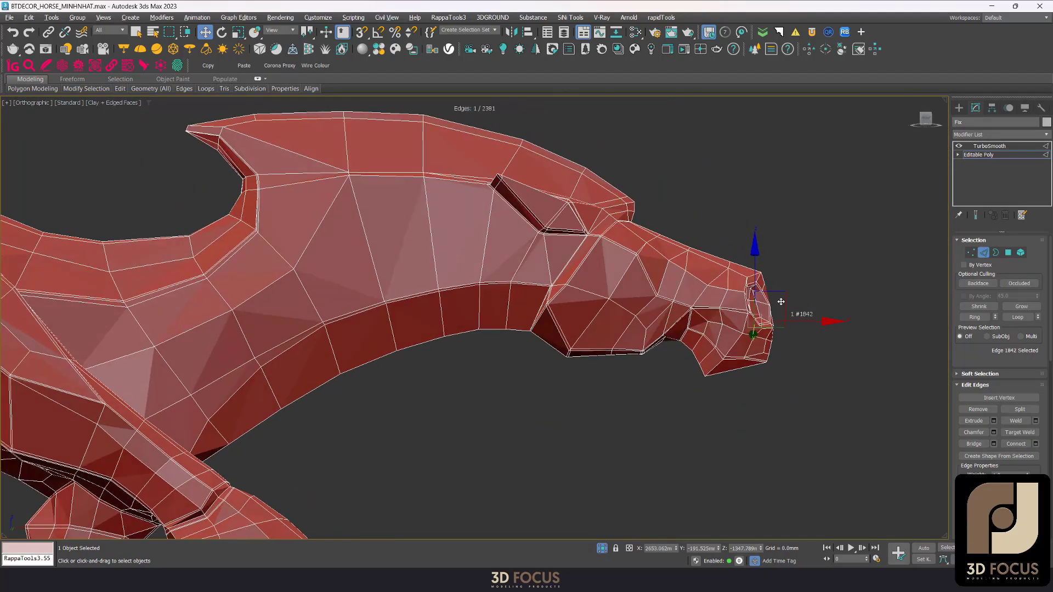
{"action": "key", "text": "2"}
{"action": "key", "text": "Page_Up"}
- Inspect the smoothed head from the front with the wireframe overlay toggled off and on
{"action": "key", "text": "f"}
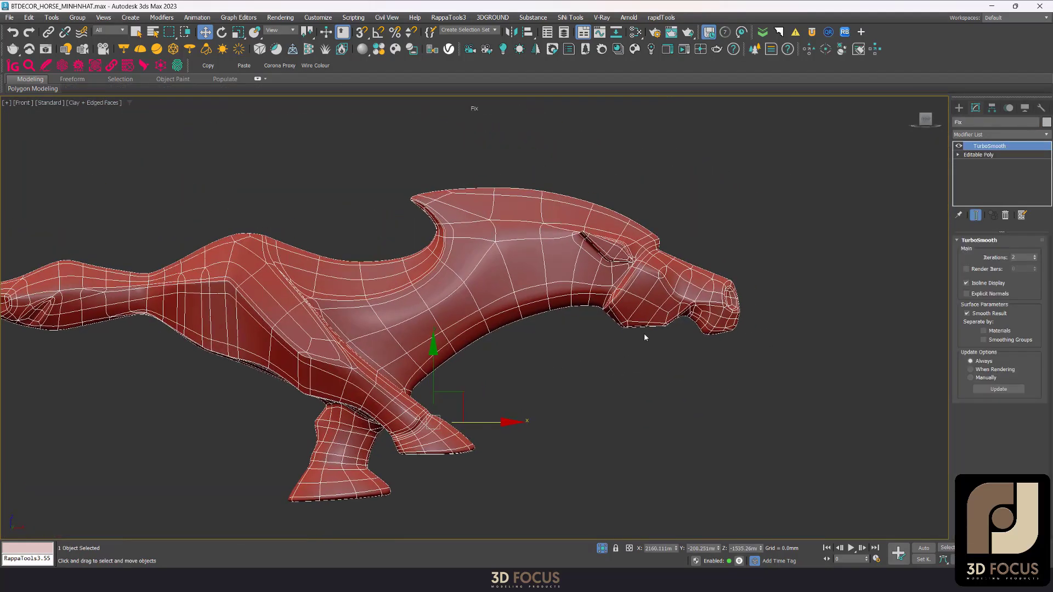
{"action": "key", "text": "F4"}
{"action": "scroll", "coordinate": [752, 299], "scroll_direction": "up", "scroll_amount": 5}
{"action": "scroll", "coordinate": [713, 305], "scroll_direction": "up", "scroll_amount": 2}
{"action": "scroll", "coordinate": [748, 336], "scroll_direction": "down", "scroll_amount": 4}
{"action": "key", "text": "F4"}
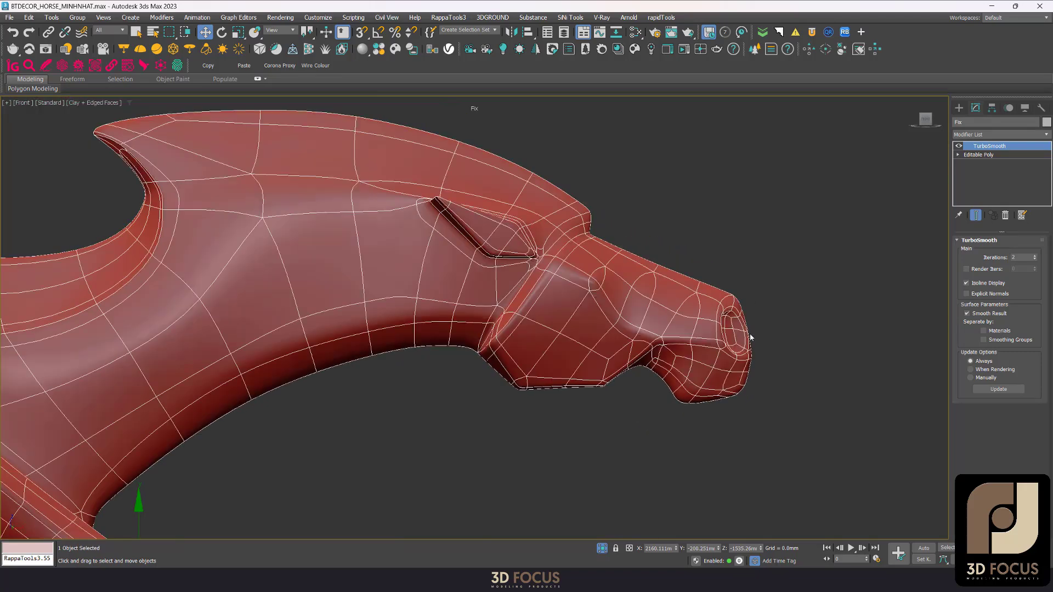
{"action": "scroll", "coordinate": [690, 300], "scroll_direction": "up", "scroll_amount": 3}
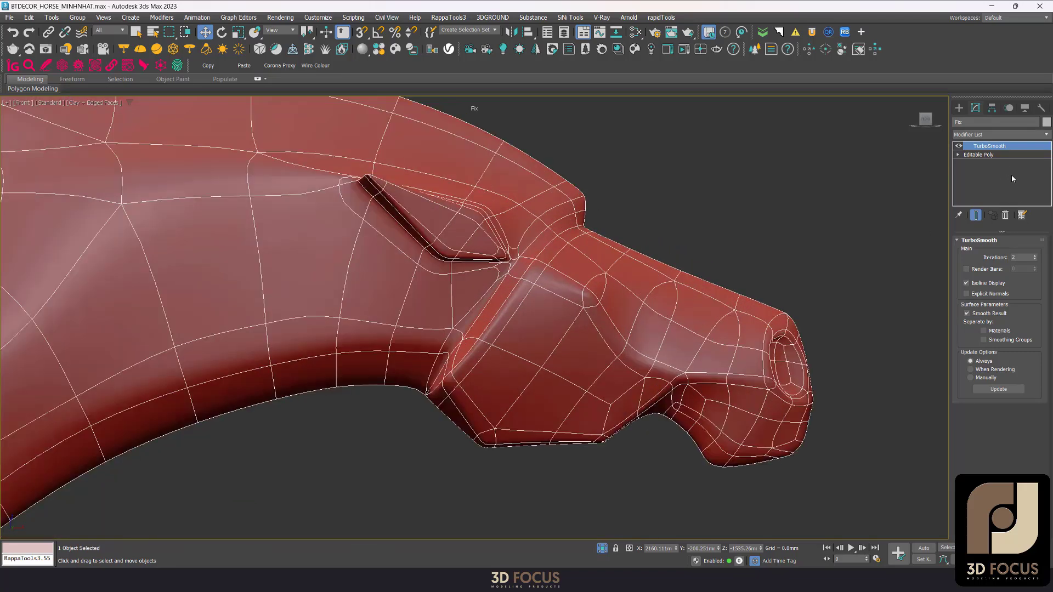
- Cut a new edge across the throat on the base mesh, then show TurboSmooth again
{"action": "left_click", "coordinate": [998, 156]}
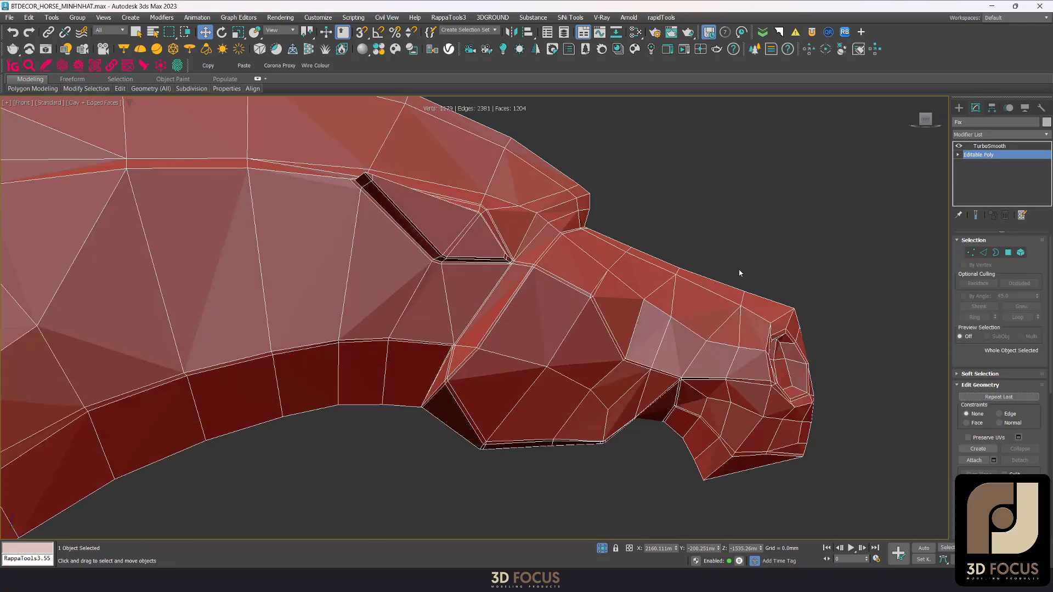
{"action": "key", "text": "1"}
{"action": "left_click", "coordinate": [591, 297]}
{"action": "mouse_move", "coordinate": [591, 297]}
{"action": "middle_mouse_down", "text": "alt"}
{"action": "mouse_move", "coordinate": [574, 344]}
{"action": "mouse_move", "coordinate": [754, 270]}
{"action": "mouse_move", "coordinate": [791, 281]}
{"action": "middle_mouse_up", "text": "alt"}
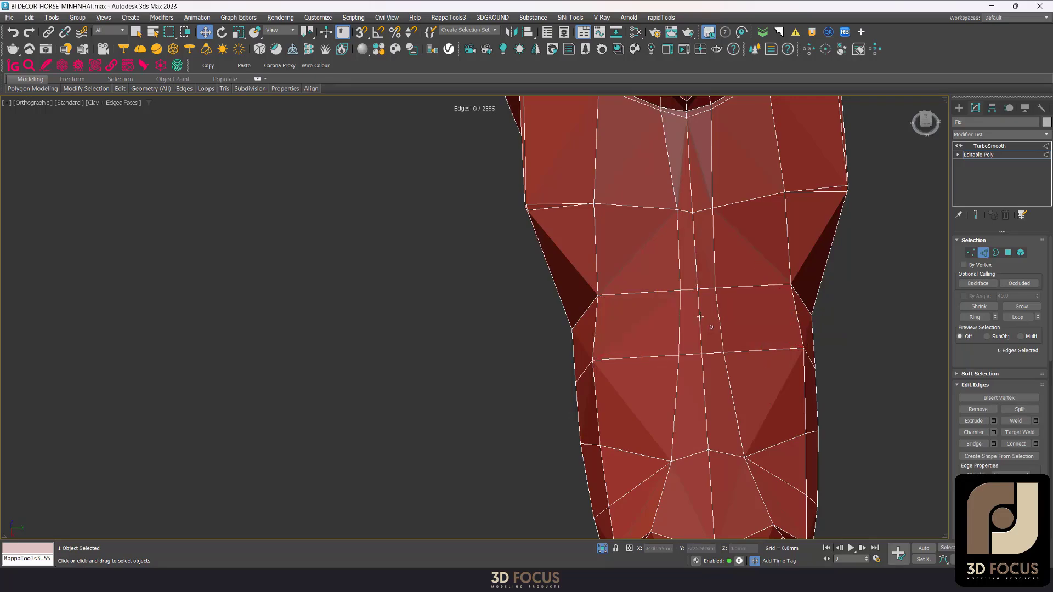
{"action": "key", "text": "2"}
{"action": "scroll", "coordinate": [700, 317], "scroll_direction": "down", "scroll_amount": 3}
{"action": "middle_click_drag", "start_coordinate": [700, 317], "coordinate": [833, 269], "text": "alt"}
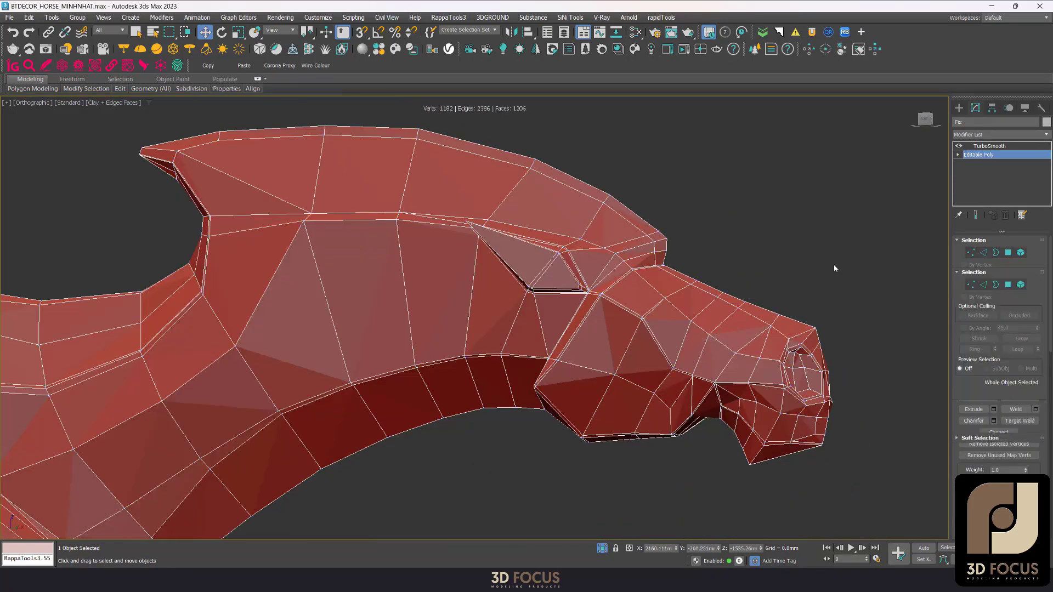
{"action": "left_click", "coordinate": [990, 146]}
{"action": "key", "text": "f"}
{"action": "scroll", "coordinate": [745, 344], "scroll_direction": "up", "scroll_amount": 3}
- Inspect the unsmoothed base mesh vertices around the nose in wireframe and shaded views
{"action": "scroll", "coordinate": [844, 275], "scroll_direction": "up", "scroll_amount": 3}
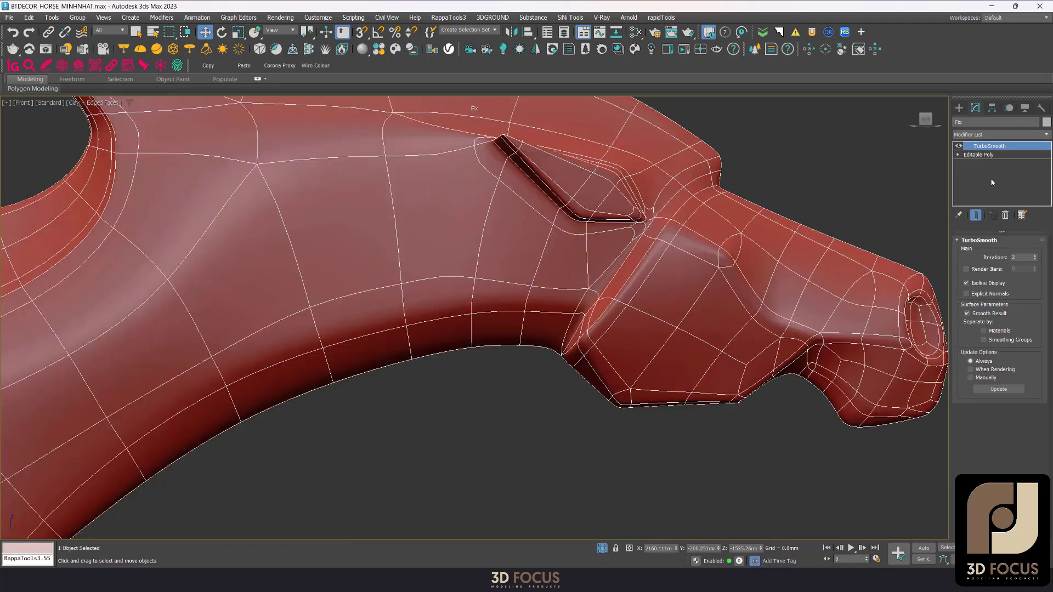
{"action": "left_click", "coordinate": [1013, 155]}
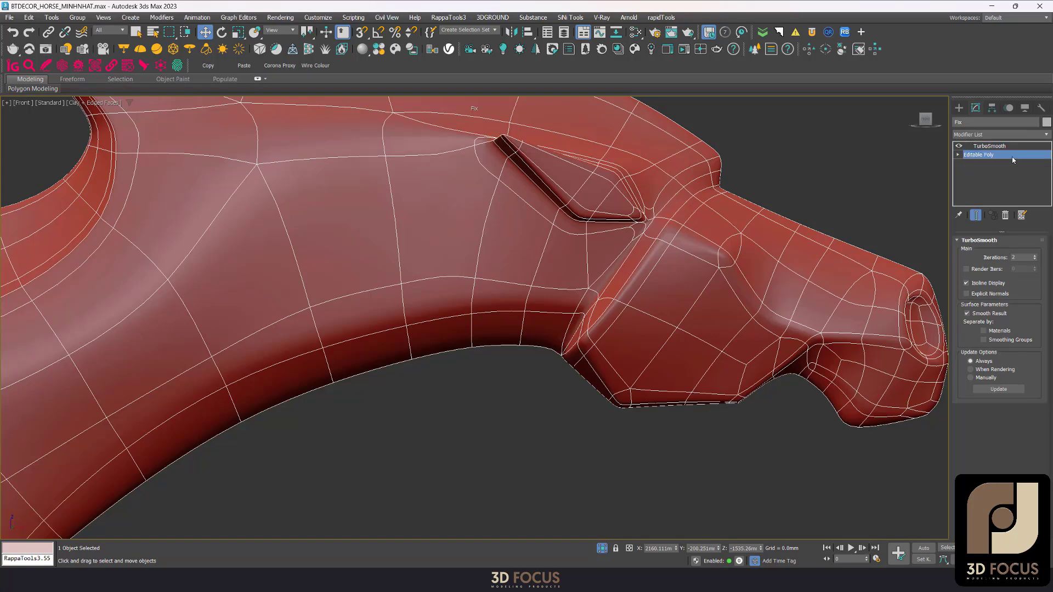
{"action": "scroll", "coordinate": [793, 333], "scroll_direction": "up", "scroll_amount": 2}
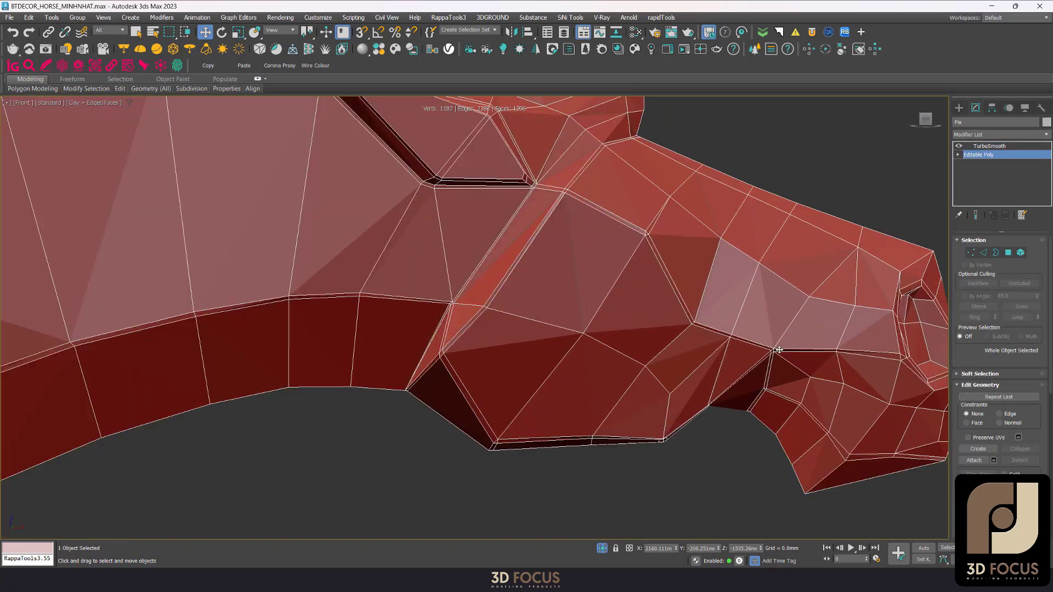
{"action": "scroll", "coordinate": [792, 299], "scroll_direction": "down", "scroll_amount": 3}
{"action": "key", "text": "1"}
{"action": "key", "text": "F3"}
{"action": "scroll", "coordinate": [748, 344], "scroll_direction": "up", "scroll_amount": 5}
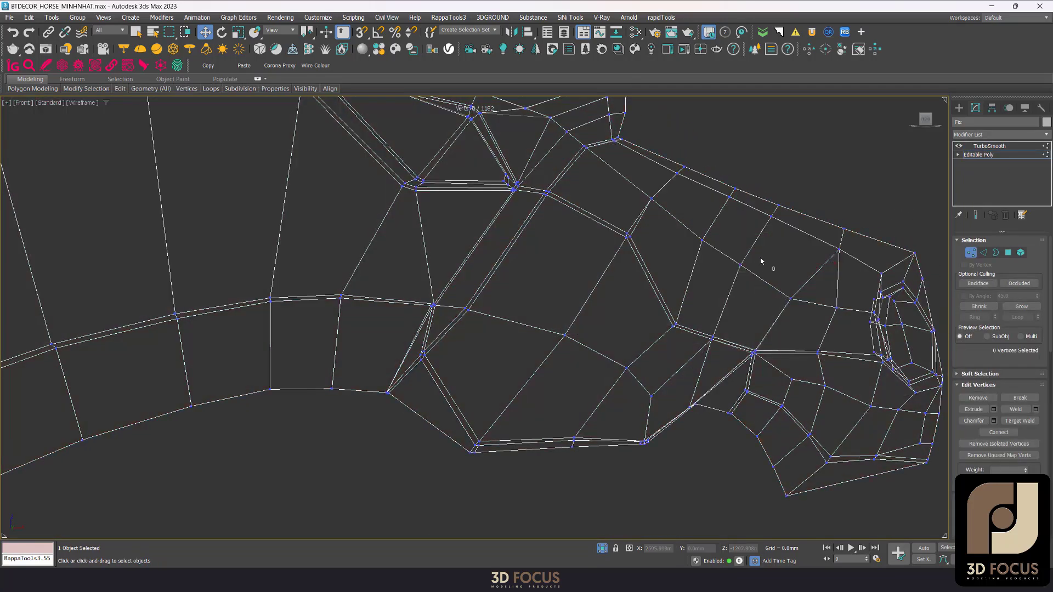
{"action": "scroll", "coordinate": [747, 344], "scroll_direction": "up", "scroll_amount": 3}
{"action": "scroll", "coordinate": [767, 377], "scroll_direction": "down", "scroll_amount": 2}
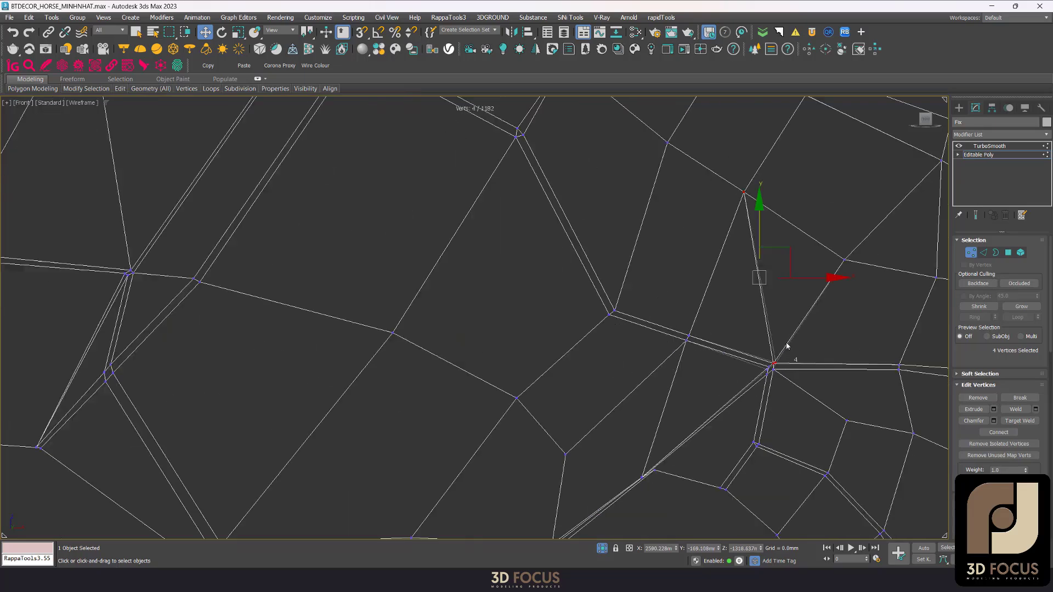
{"action": "key", "text": "F3"}
{"action": "scroll", "coordinate": [766, 377], "scroll_direction": "down", "scroll_amount": 3}
{"action": "left_click", "coordinate": [990, 156]}
{"action": "scroll", "coordinate": [799, 241], "scroll_direction": "down", "scroll_amount": 2}
- Select the edge loop across the head, adding another edge, with Move active
{"action": "mouse_move", "coordinate": [799, 241]}
{"action": "middle_mouse_down"}
{"action": "mouse_move", "coordinate": [676, 303]}
{"action": "mouse_move", "coordinate": [602, 266]}
{"action": "middle_mouse_up"}
{"action": "key", "text": "1"}
{"action": "scroll", "coordinate": [675, 303], "scroll_direction": "up", "scroll_amount": 3}
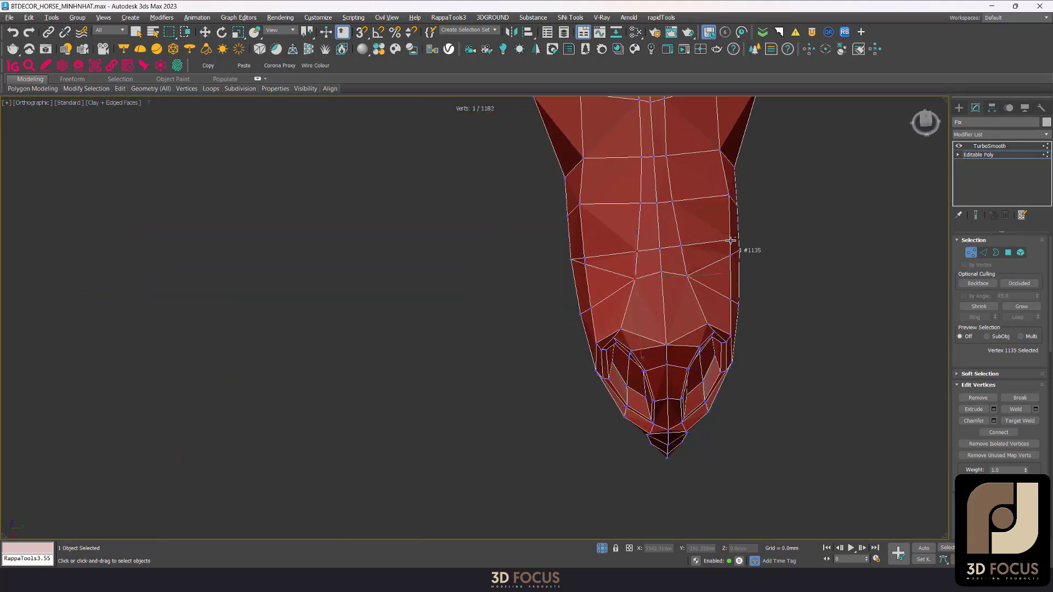
{"action": "key", "text": "2"}
{"action": "double_click", "coordinate": [723, 255]}
{"action": "key", "text": "w"}
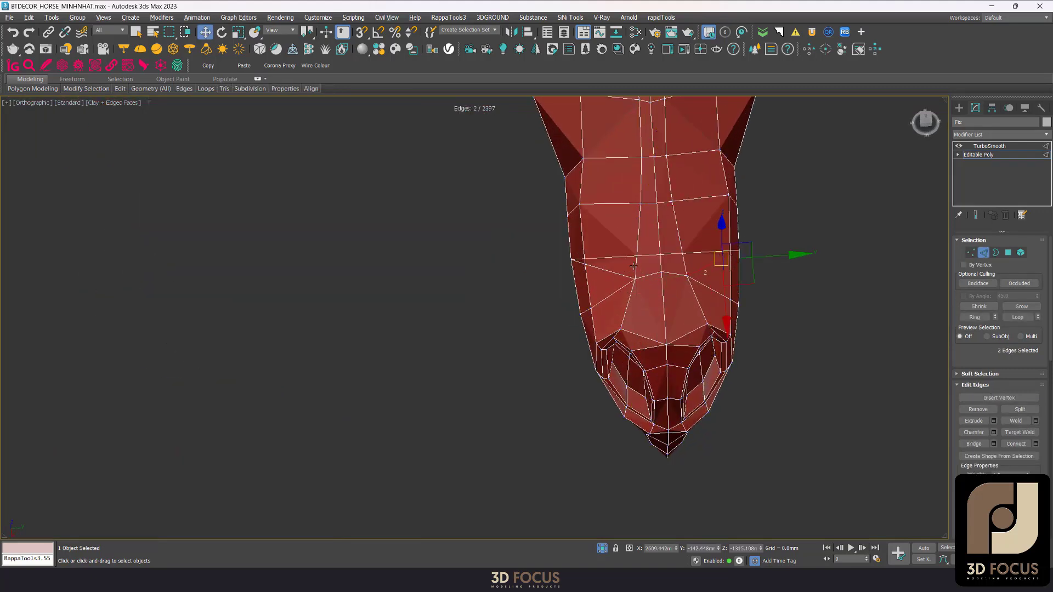
{"action": "left_click", "coordinate": [619, 274], "text": "ctrl"}
- Select the edge loop across the nose beside the nostril, then reselect the horse mesh
{"action": "middle_click_drag", "start_coordinate": [619, 275], "coordinate": [732, 220], "text": "alt"}
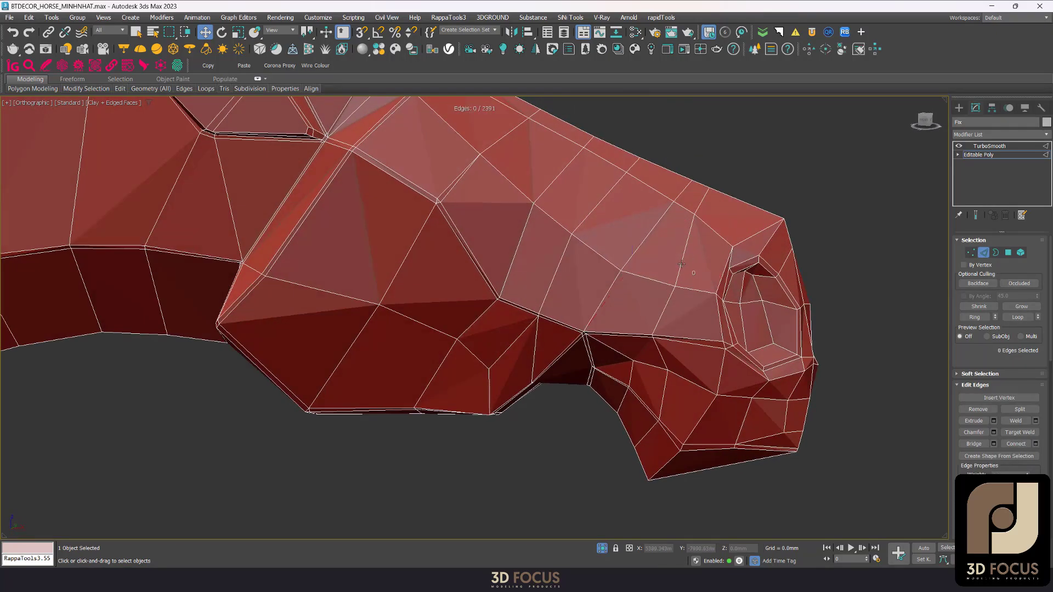
{"action": "left_click", "coordinate": [681, 264]}
{"action": "mouse_move", "coordinate": [681, 264]}
{"action": "middle_mouse_down", "text": "alt"}
{"action": "mouse_move", "coordinate": [704, 226]}
{"action": "mouse_move", "coordinate": [681, 291]}
{"action": "middle_mouse_up", "text": "alt"}
{"action": "scroll", "coordinate": [681, 291], "scroll_direction": "up", "scroll_amount": 5}
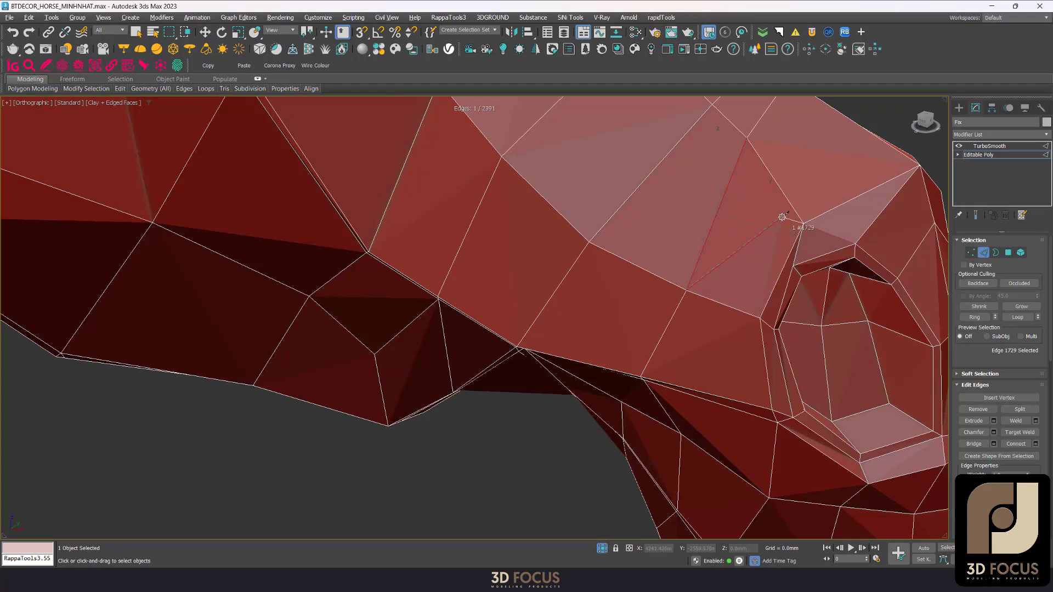
{"action": "scroll", "coordinate": [895, 166], "scroll_direction": "down", "scroll_amount": 5}
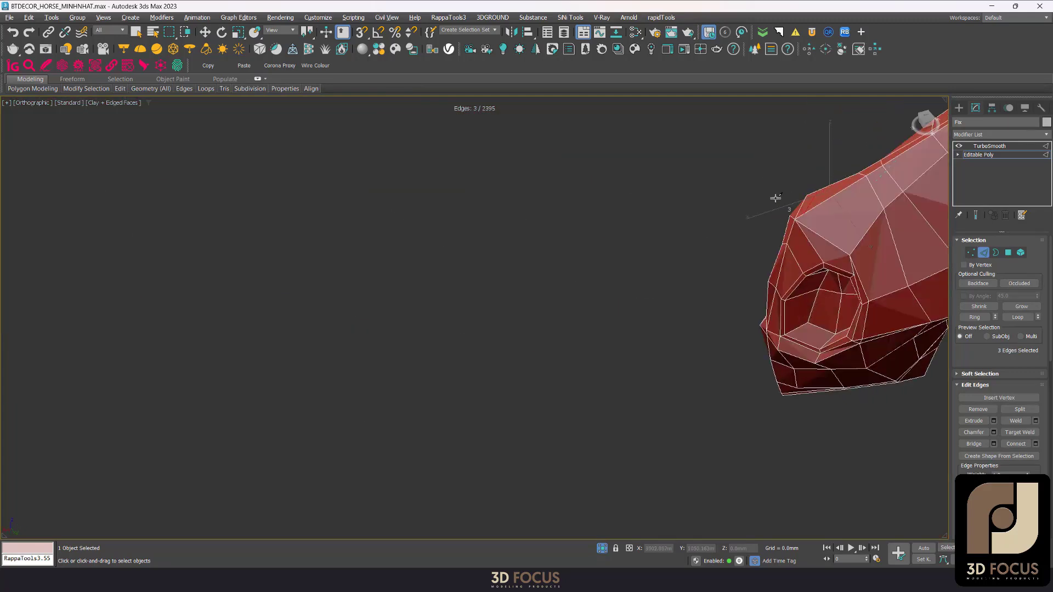
{"action": "middle_click_drag", "start_coordinate": [894, 166], "coordinate": [616, 215], "text": "alt"}
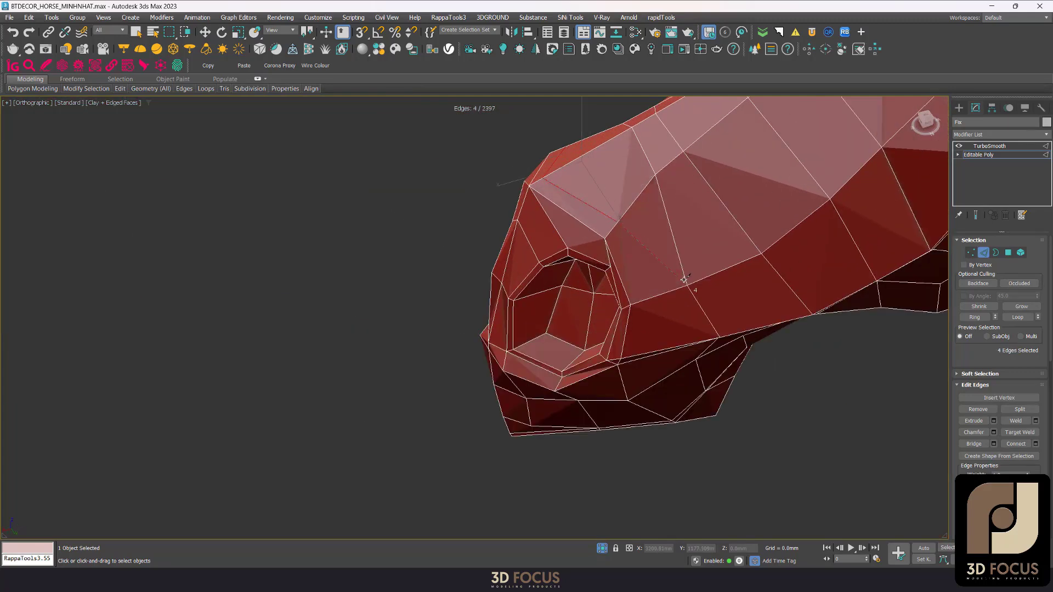
{"action": "double_click", "coordinate": [665, 215]}
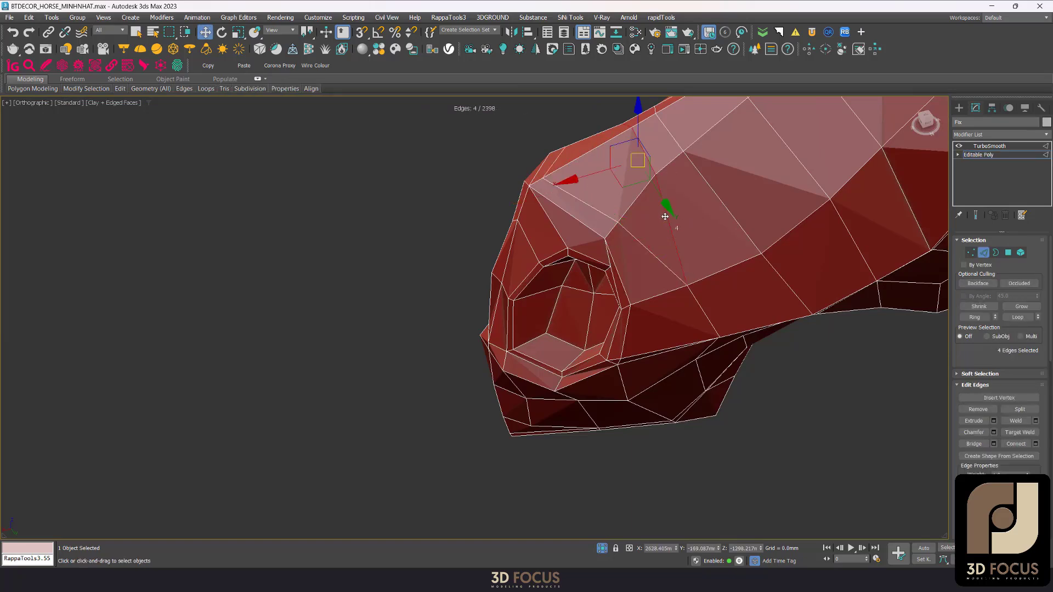
{"action": "mouse_move", "coordinate": [646, 186]}
{"action": "middle_mouse_down", "text": "alt"}
{"action": "mouse_move", "coordinate": [726, 188]}
{"action": "mouse_move", "coordinate": [823, 211]}
{"action": "middle_mouse_up", "text": "alt"}
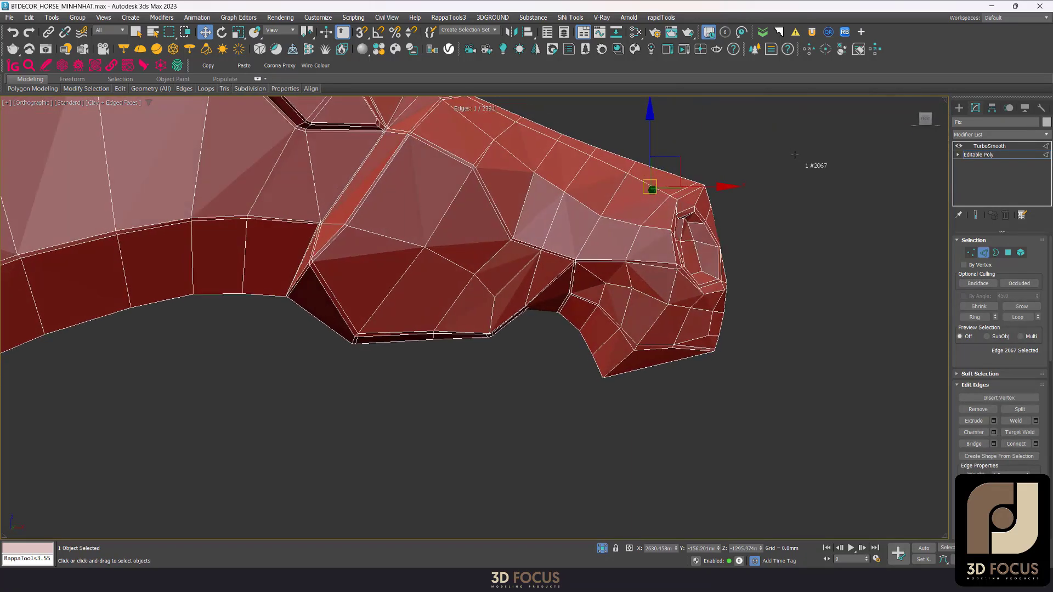
{"action": "left_click", "coordinate": [826, 209]}
{"action": "left_click", "coordinate": [680, 274]}
- On the unsmoothed cage, remove the six selected edges under the jaw
{"action": "key", "text": "f"}
{"action": "key", "text": "z"}
{"action": "scroll", "coordinate": [871, 258], "scroll_direction": "up", "scroll_amount": 4}
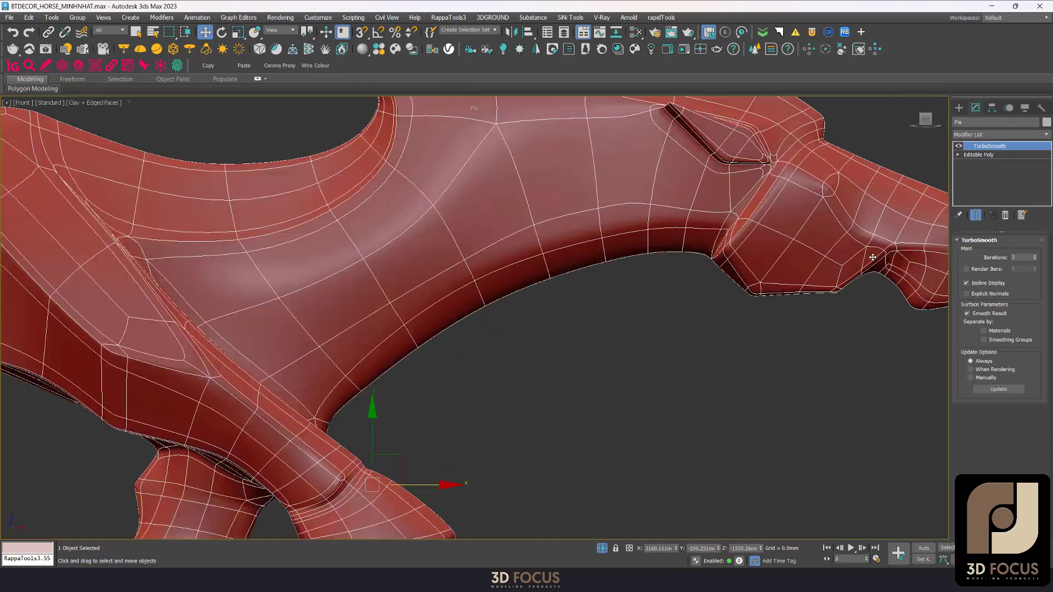
{"action": "scroll", "coordinate": [885, 240], "scroll_direction": "up", "scroll_amount": 3}
{"action": "left_click", "coordinate": [982, 155]}
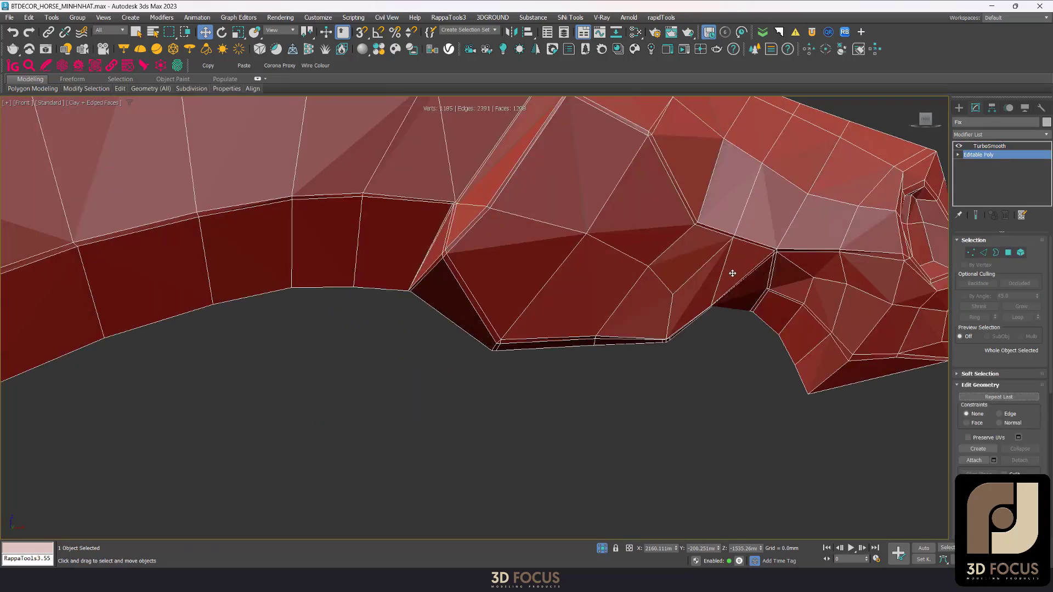
{"action": "left_click", "coordinate": [727, 273]}
{"action": "mouse_move", "coordinate": [729, 261]}
{"action": "middle_mouse_down", "text": "alt"}
{"action": "mouse_move", "coordinate": [745, 278]}
{"action": "mouse_move", "coordinate": [736, 282]}
{"action": "middle_mouse_up", "text": "alt"}
{"action": "scroll", "coordinate": [737, 282], "scroll_direction": "up", "scroll_amount": 3}
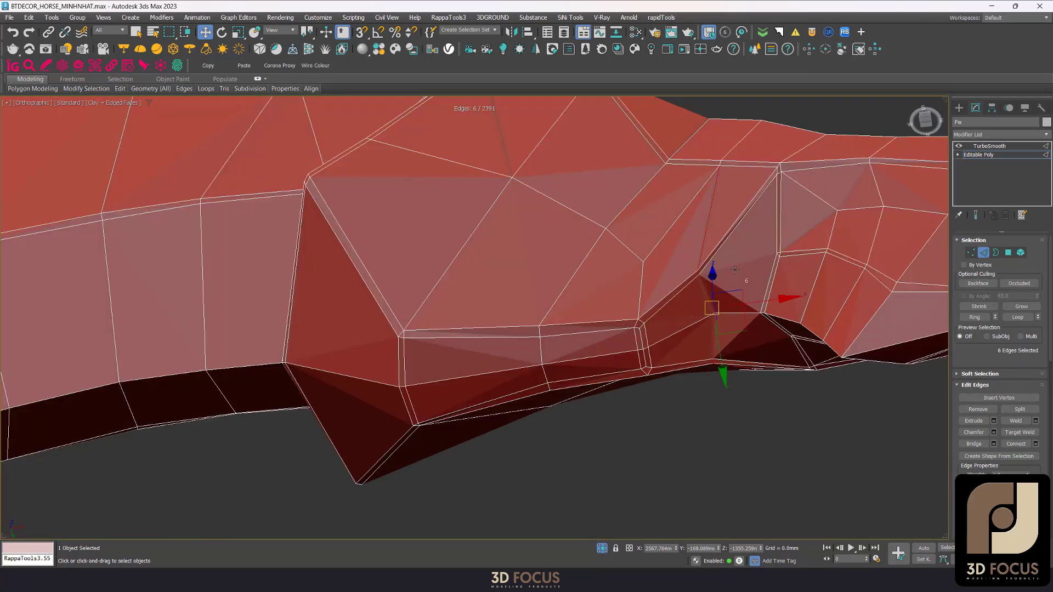
{"action": "key", "text": "ctrl+BackSpace"}
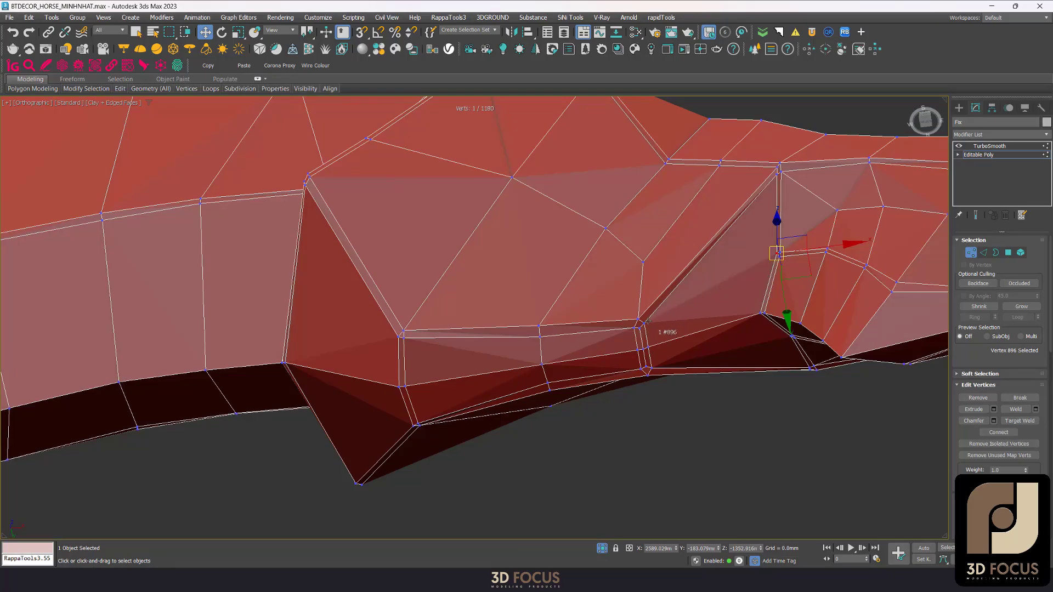
- Preview the smoothed head after removing the jaw edges
{"action": "scroll", "coordinate": [745, 325], "scroll_direction": "down", "scroll_amount": 3}
{"action": "middle_click_drag", "start_coordinate": [743, 362], "coordinate": [744, 358], "text": "alt"}
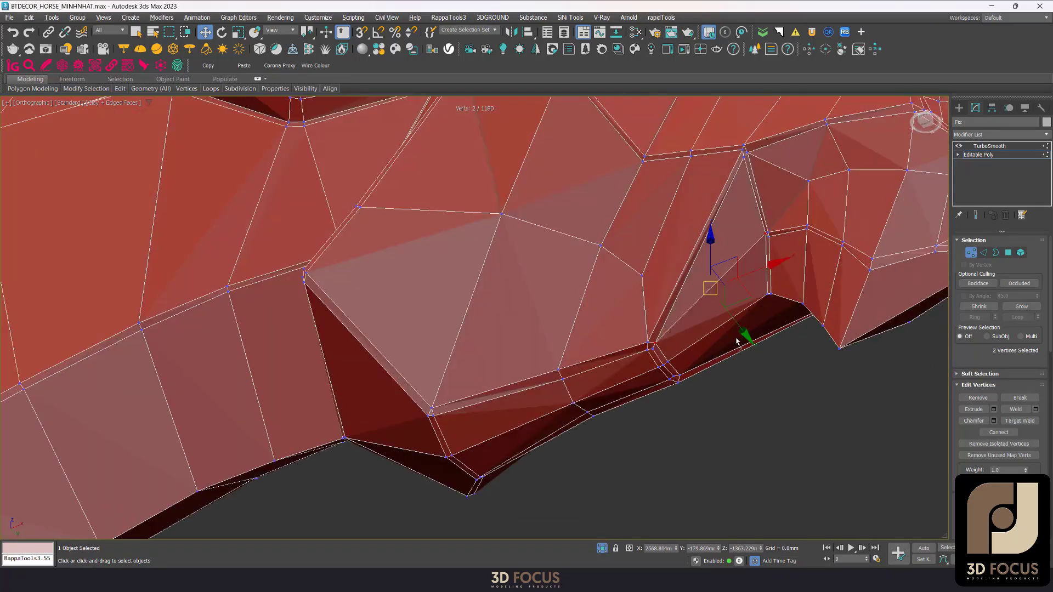
{"action": "scroll", "coordinate": [744, 358], "scroll_direction": "down", "scroll_amount": 2}
{"action": "key", "text": "Page_Up"}
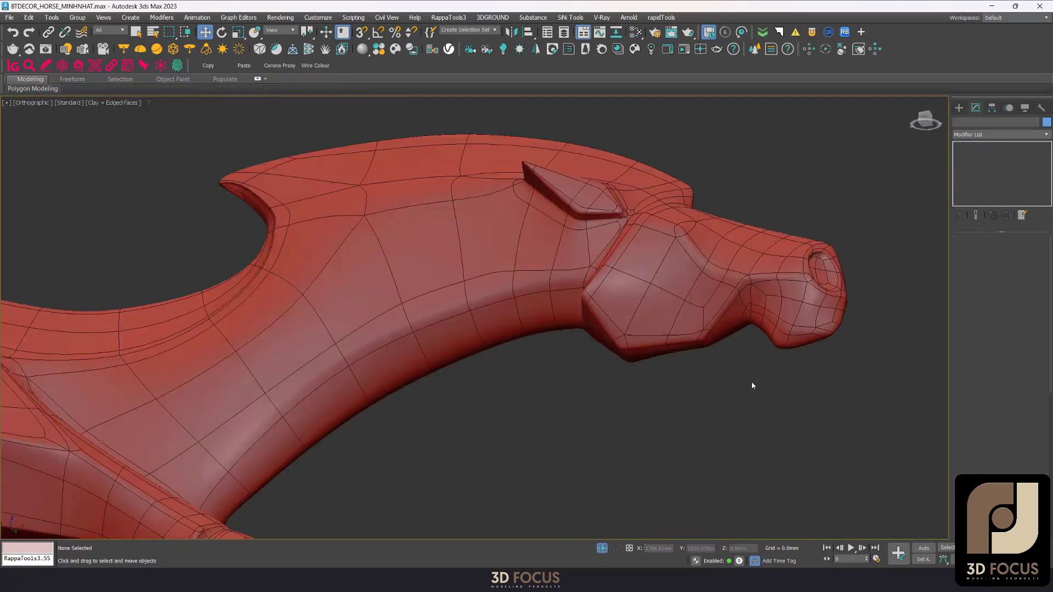
{"action": "scroll", "coordinate": [782, 356], "scroll_direction": "up", "scroll_amount": 2}
{"action": "scroll", "coordinate": [782, 356], "scroll_direction": "down", "scroll_amount": 10}
{"action": "scroll", "coordinate": [769, 324], "scroll_direction": "up", "scroll_amount": 6}
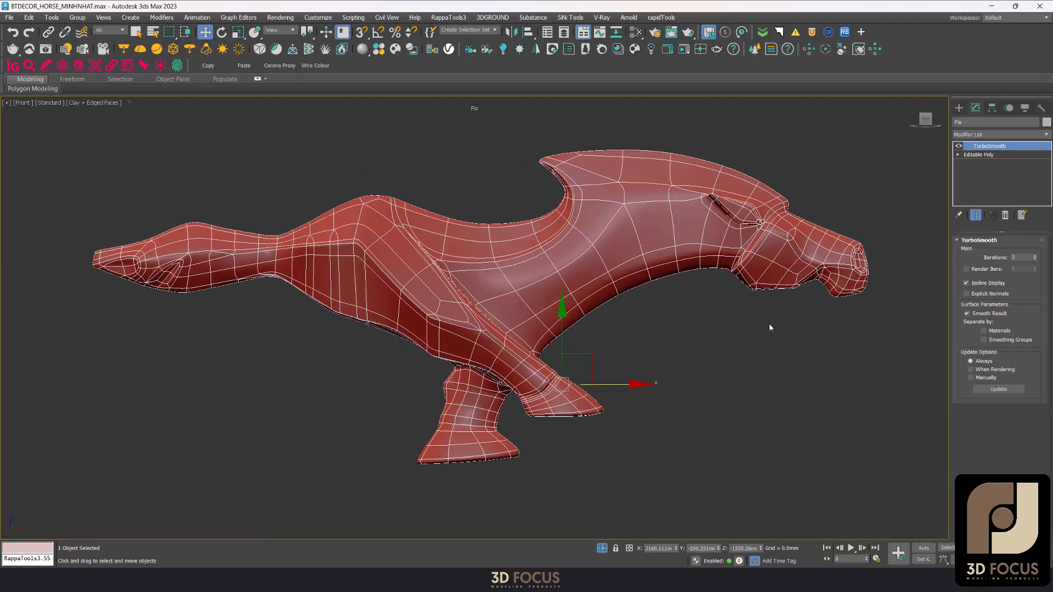
{"action": "scroll", "coordinate": [848, 265], "scroll_direction": "up", "scroll_amount": 3}
{"action": "scroll", "coordinate": [847, 266], "scroll_direction": "up", "scroll_amount": 2}
{"action": "scroll", "coordinate": [823, 263], "scroll_direction": "up", "scroll_amount": 2}
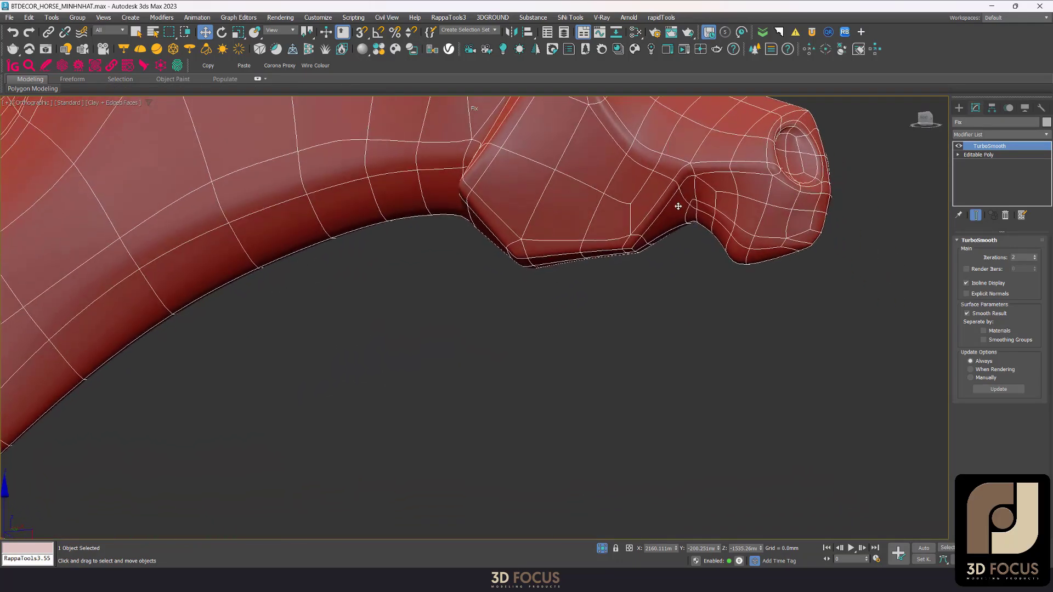
{"action": "scroll", "coordinate": [797, 266], "scroll_direction": "up", "scroll_amount": 2}
- Inspect the selected jaw vertex on the cage, then in the smoothed preview from a low angle
{"action": "left_click", "coordinate": [1001, 157]}
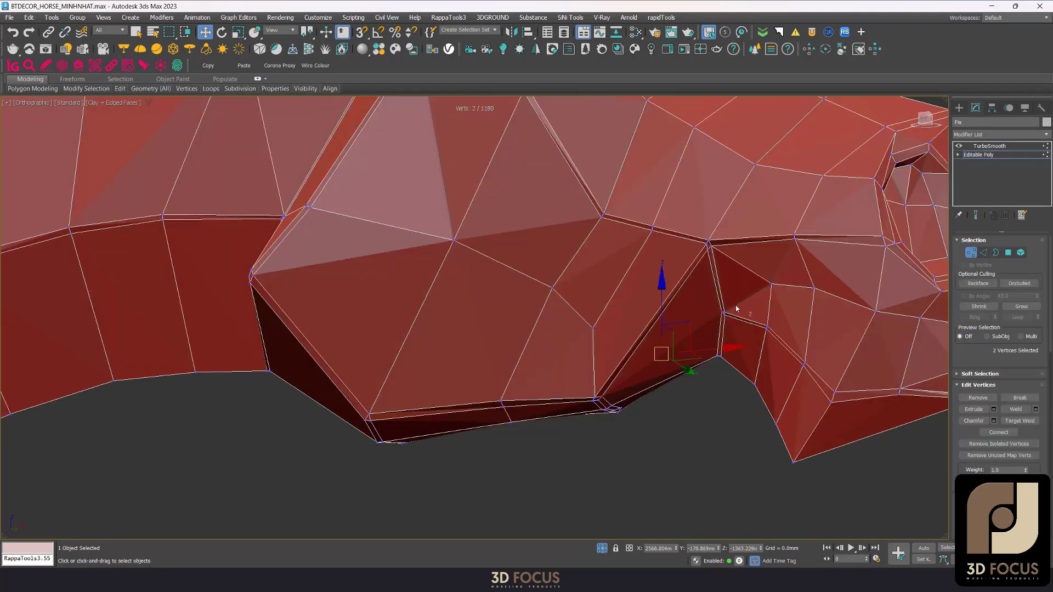
{"action": "scroll", "coordinate": [730, 313], "scroll_direction": "up", "scroll_amount": 2}
{"action": "middle_click_drag", "start_coordinate": [730, 313], "coordinate": [719, 316], "text": "alt"}
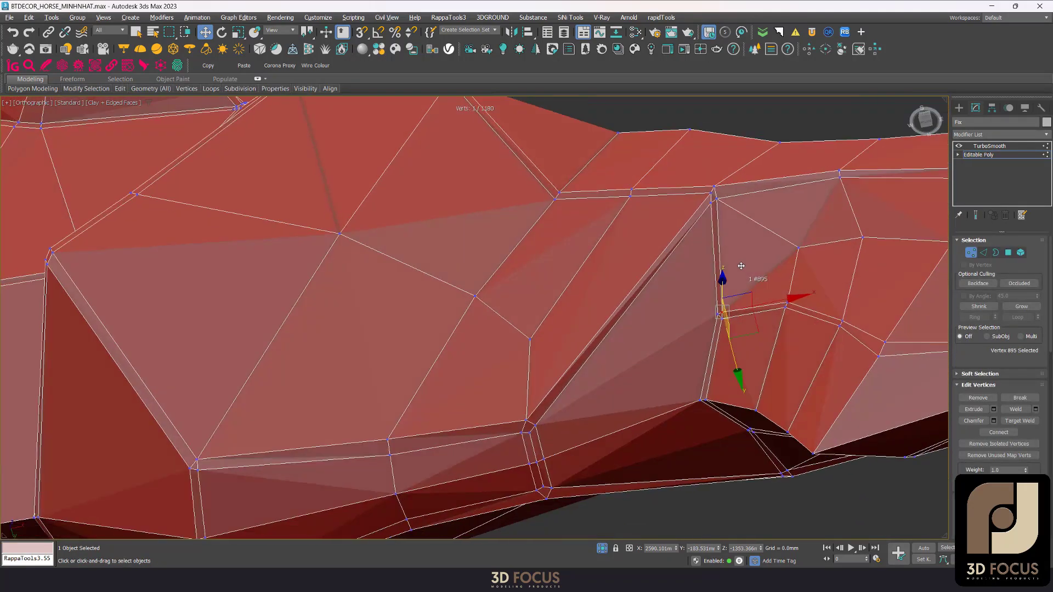
{"action": "scroll", "coordinate": [715, 317], "scroll_direction": "up", "scroll_amount": 2}
{"action": "scroll", "coordinate": [715, 318], "scroll_direction": "down", "scroll_amount": 3}
{"action": "scroll", "coordinate": [715, 317], "scroll_direction": "down", "scroll_amount": 2}
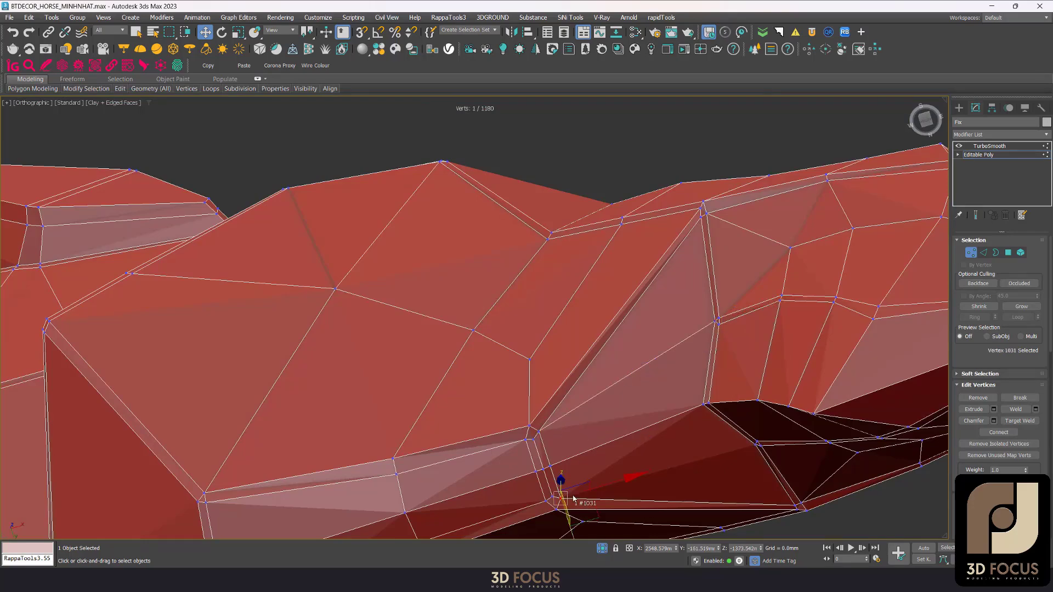
{"action": "scroll", "coordinate": [744, 411], "scroll_direction": "down", "scroll_amount": 5}
{"action": "scroll", "coordinate": [714, 385], "scroll_direction": "up", "scroll_amount": 2}
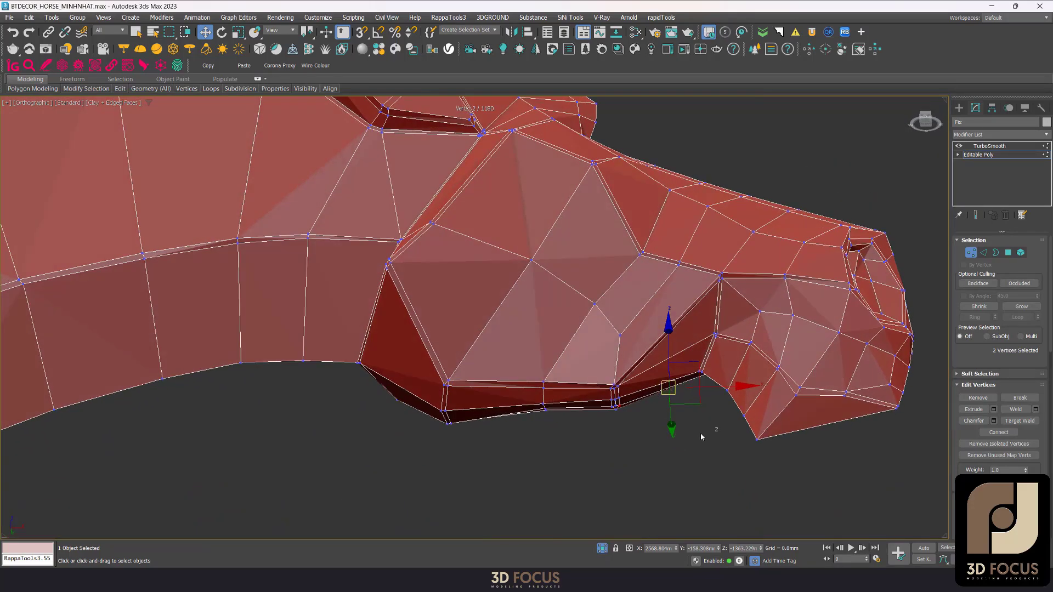
{"action": "left_click", "coordinate": [989, 146]}
{"action": "key", "text": "f"}
{"action": "scroll", "coordinate": [804, 271], "scroll_direction": "up", "scroll_amount": 4}
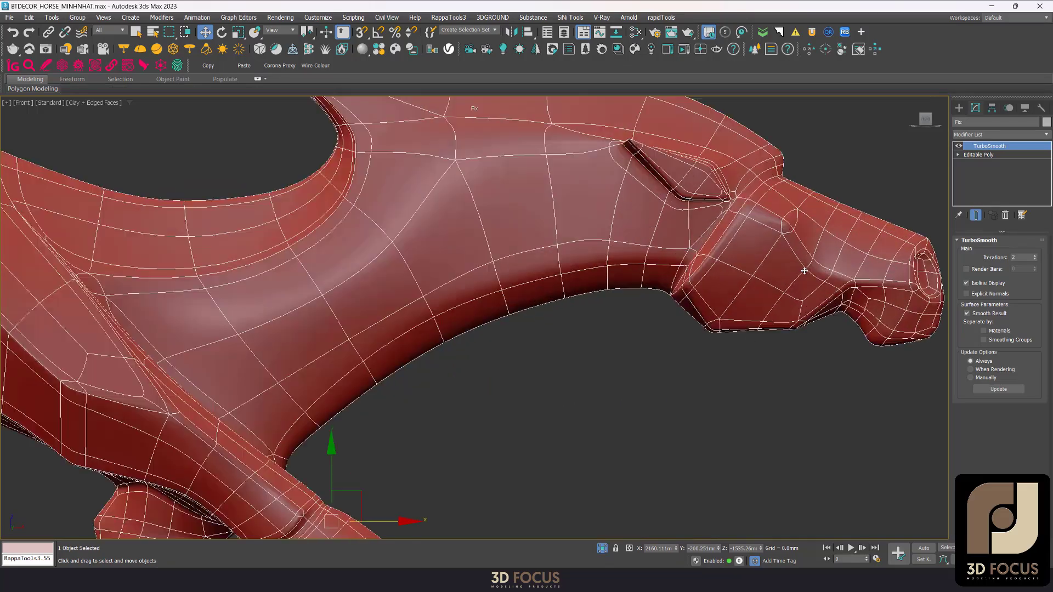
{"action": "middle_click_drag", "start_coordinate": [840, 288], "coordinate": [672, 347], "text": "alt"}
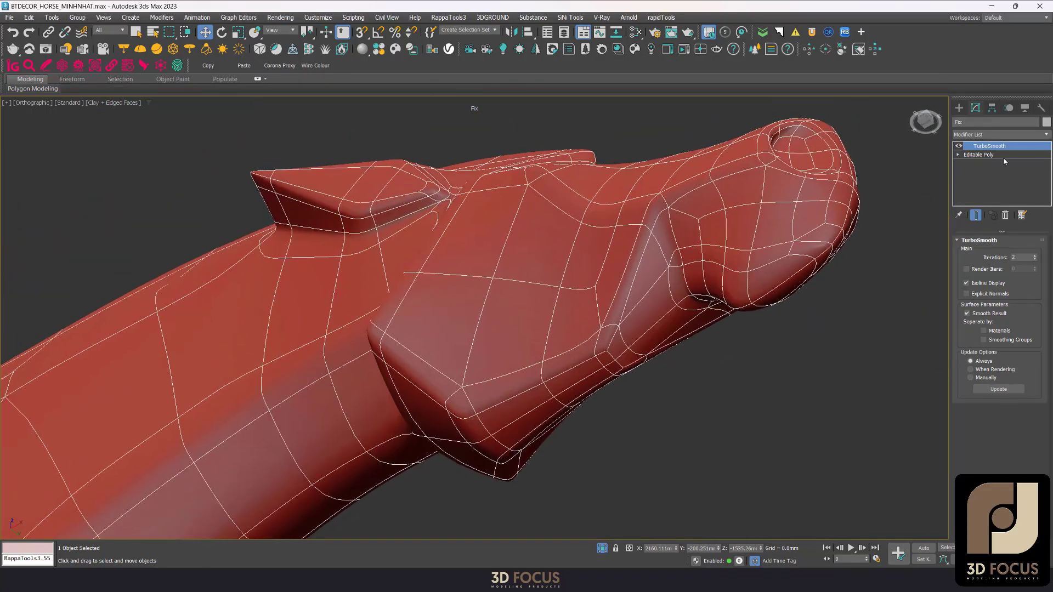
- Select vertex 896 at the jaw junction with the Move tool active
{"action": "left_click", "coordinate": [979, 155]}
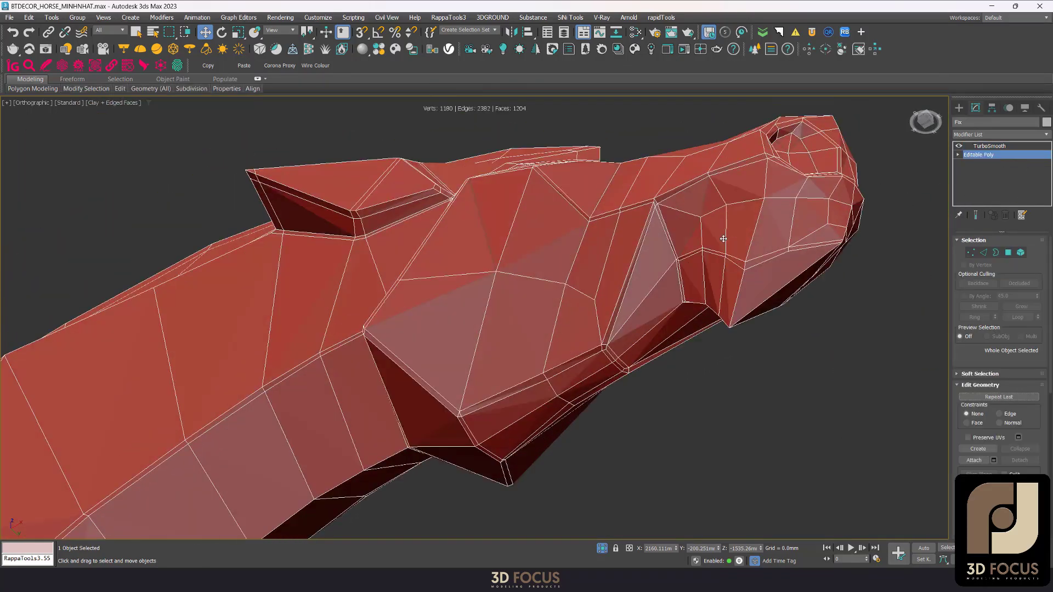
{"action": "key", "text": "1"}
{"action": "scroll", "coordinate": [671, 264], "scroll_direction": "up", "scroll_amount": 4}
{"action": "scroll", "coordinate": [671, 265], "scroll_direction": "up", "scroll_amount": 2}
{"action": "scroll", "coordinate": [673, 265], "scroll_direction": "up", "scroll_amount": 3}
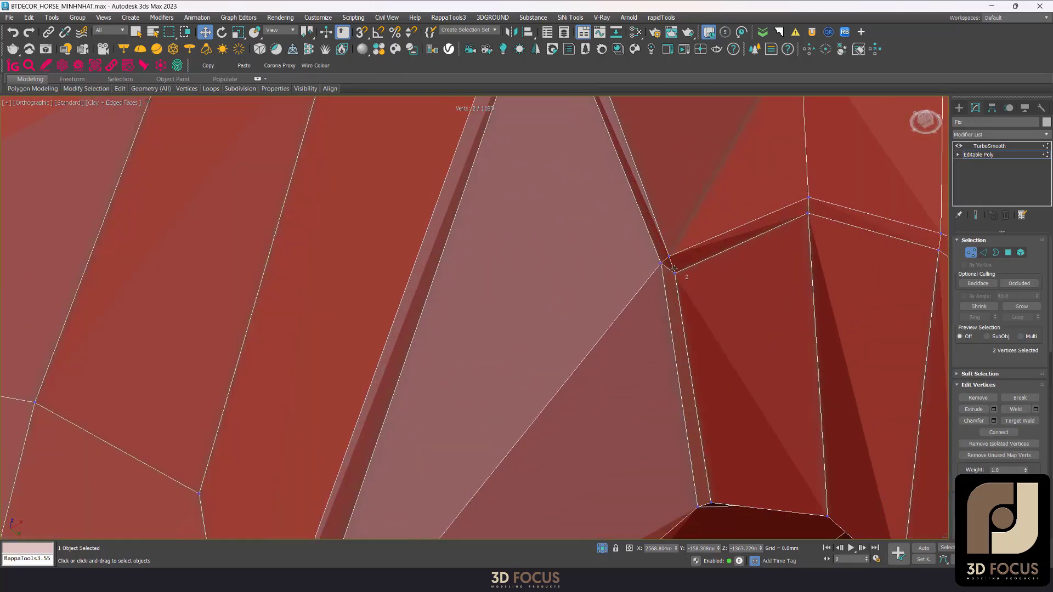
{"action": "key", "text": "2"}
{"action": "key", "text": "1"}
{"action": "left_click", "coordinate": [663, 259]}
{"action": "middle_click_drag", "start_coordinate": [663, 259], "coordinate": [680, 267], "text": "alt"}
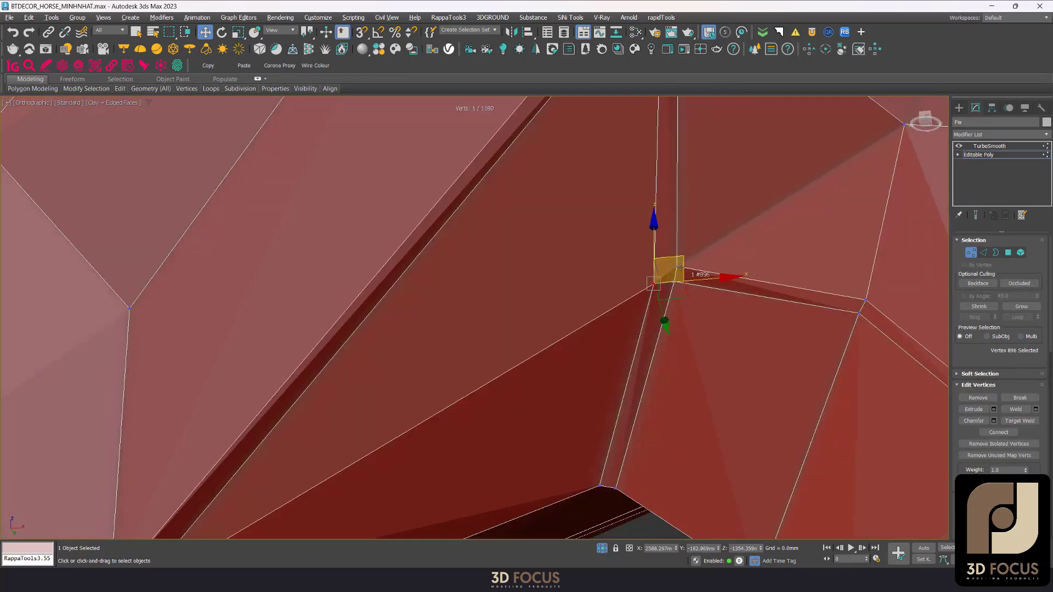
{"action": "scroll", "coordinate": [752, 254], "scroll_direction": "down", "scroll_amount": 10}
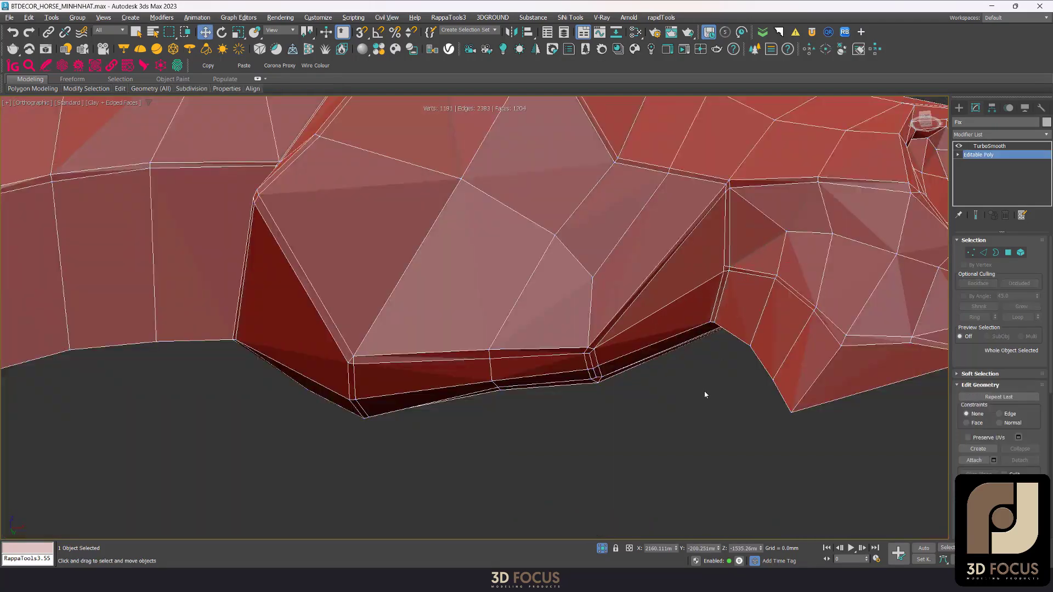
{"action": "key", "text": "w"}
- Check the smoothed head, then orbit the cage close around the selected jaw vertex
{"action": "left_click", "coordinate": [990, 146]}
{"action": "scroll", "coordinate": [772, 312], "scroll_direction": "down", "scroll_amount": 5}
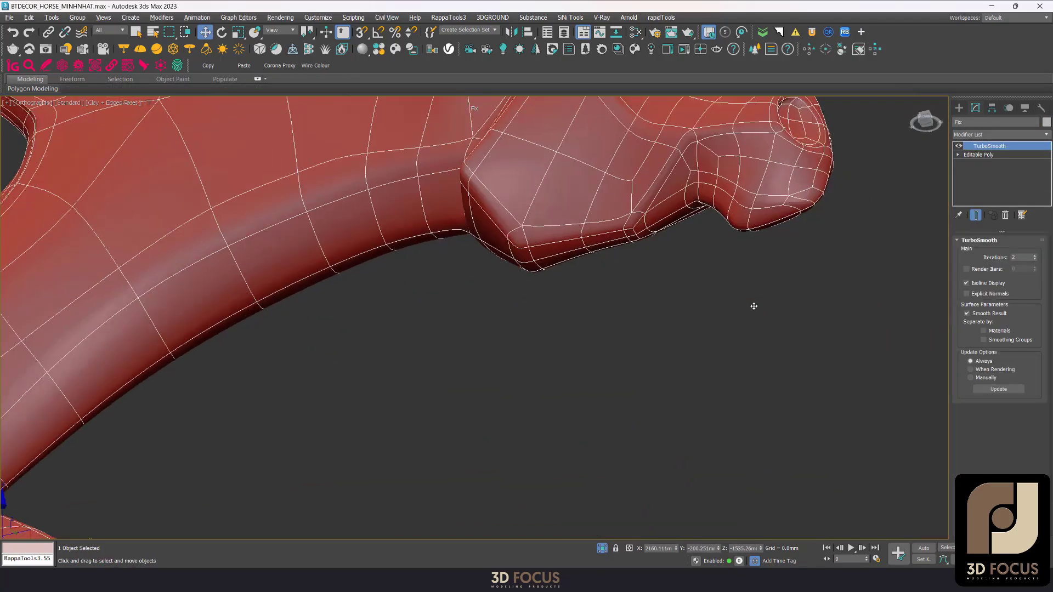
{"action": "middle_click_drag", "start_coordinate": [752, 305], "coordinate": [665, 376], "text": "alt"}
{"action": "left_click", "coordinate": [1029, 156]}
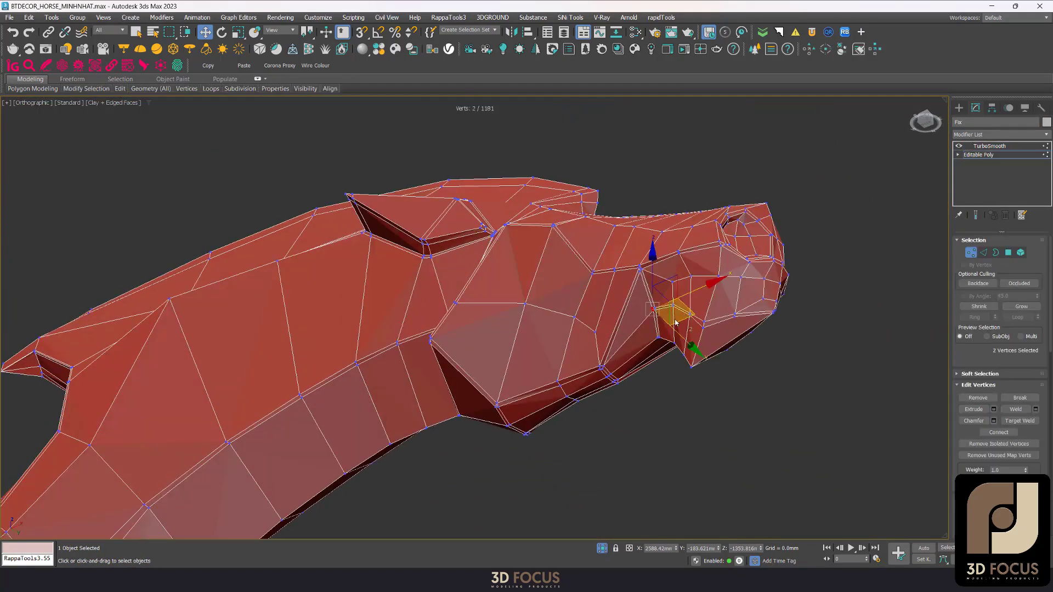
{"action": "scroll", "coordinate": [588, 321], "scroll_direction": "down", "scroll_amount": 10}
{"action": "scroll", "coordinate": [569, 320], "scroll_direction": "up", "scroll_amount": 5}
{"action": "scroll", "coordinate": [362, 206], "scroll_direction": "up", "scroll_amount": 5}
{"action": "scroll", "coordinate": [447, 250], "scroll_direction": "up", "scroll_amount": 5}
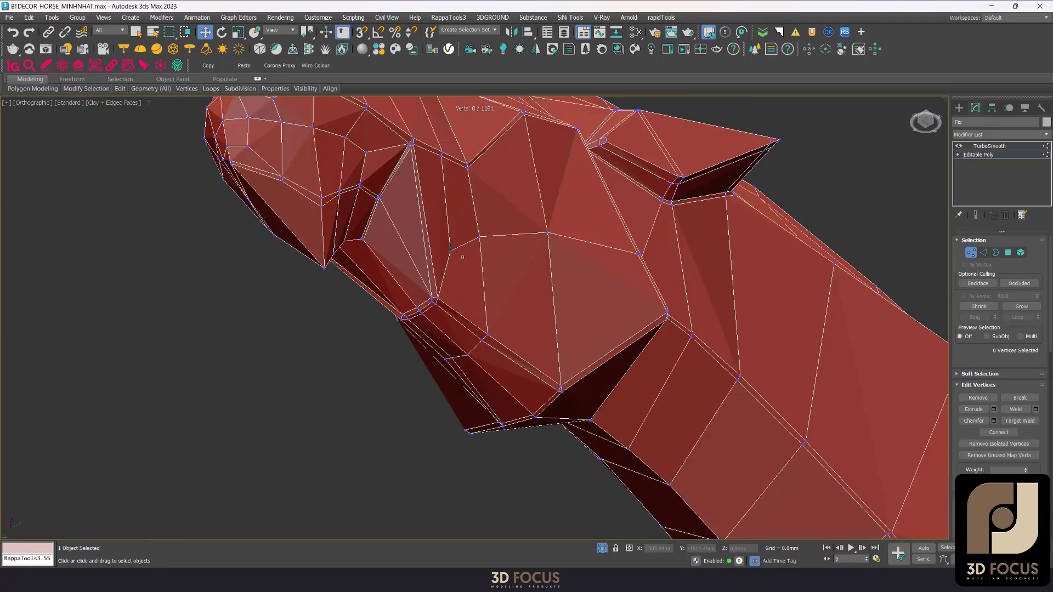
{"action": "scroll", "coordinate": [609, 332], "scroll_direction": "down", "scroll_amount": 3}
{"action": "mouse_move", "coordinate": [618, 312]}
{"action": "middle_mouse_down", "text": "alt"}
{"action": "mouse_move", "coordinate": [753, 326]}
{"action": "mouse_move", "coordinate": [758, 313]}
{"action": "middle_mouse_up", "text": "alt"}
{"action": "scroll", "coordinate": [757, 313], "scroll_direction": "down", "scroll_amount": 2}
{"action": "scroll", "coordinate": [775, 373], "scroll_direction": "up", "scroll_amount": 2}
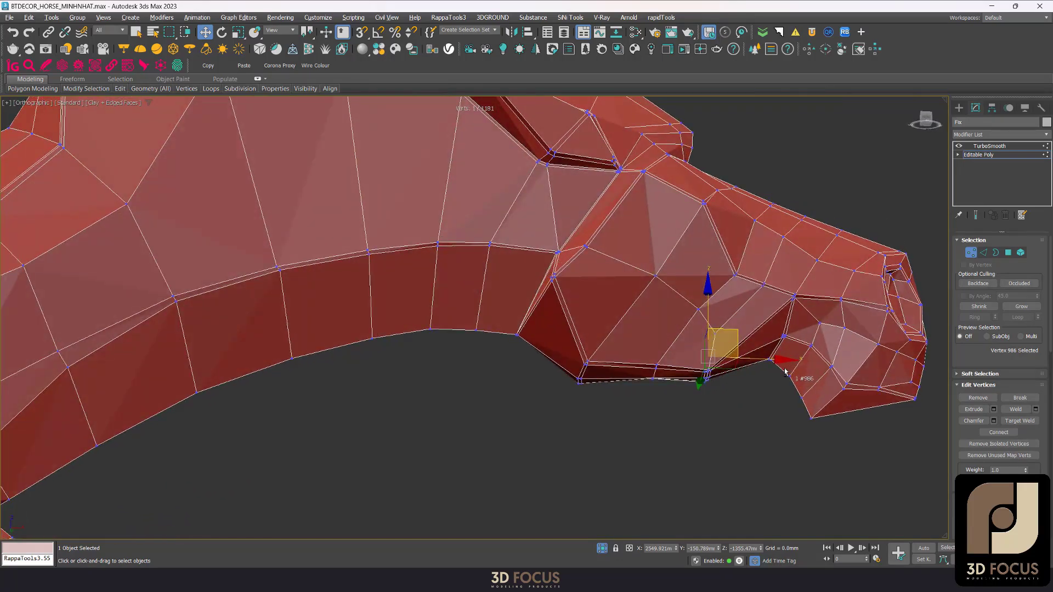
{"action": "mouse_move", "coordinate": [774, 373]}
{"action": "middle_mouse_down", "text": "alt"}
{"action": "mouse_move", "coordinate": [788, 349]}
{"action": "mouse_move", "coordinate": [439, 344]}
{"action": "middle_mouse_up", "text": "alt"}
{"action": "scroll", "coordinate": [789, 348], "scroll_direction": "up", "scroll_amount": 3}
{"action": "scroll", "coordinate": [470, 344], "scroll_direction": "up", "scroll_amount": 5}
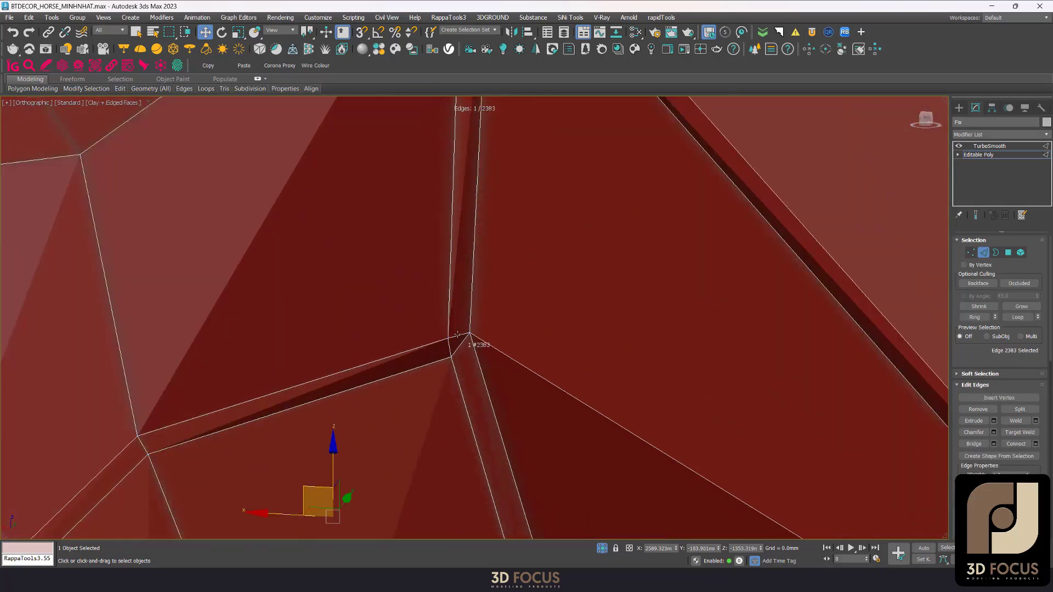
{"action": "scroll", "coordinate": [458, 334], "scroll_direction": "up", "scroll_amount": 2}
- Nudge vertex 977 and vertex 1182 at the junction, then view the smoothed result
{"action": "key", "text": "1"}
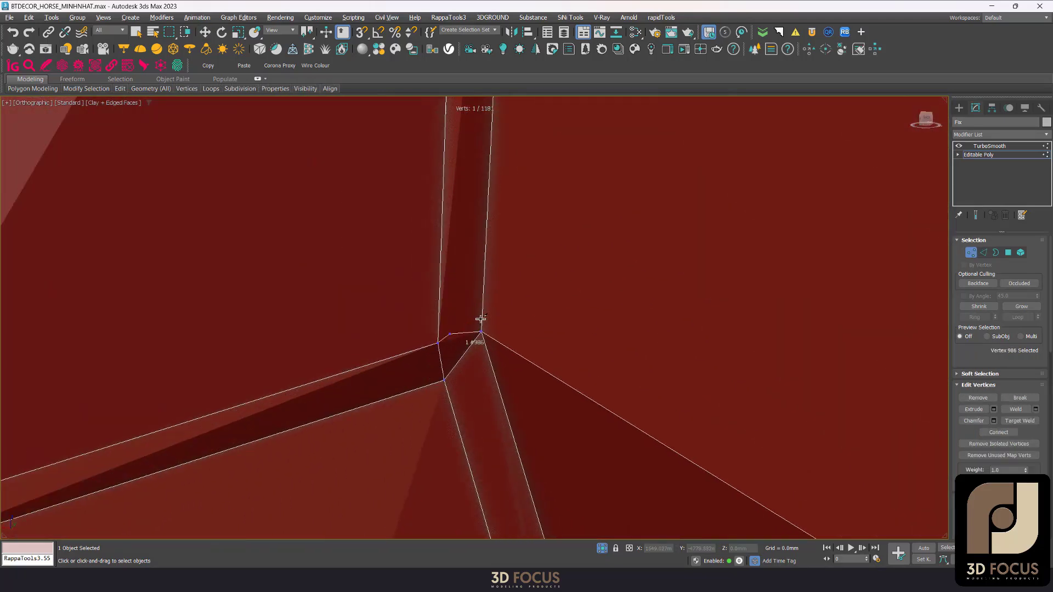
{"action": "middle_click_drag", "start_coordinate": [481, 318], "coordinate": [479, 401], "text": "alt"}
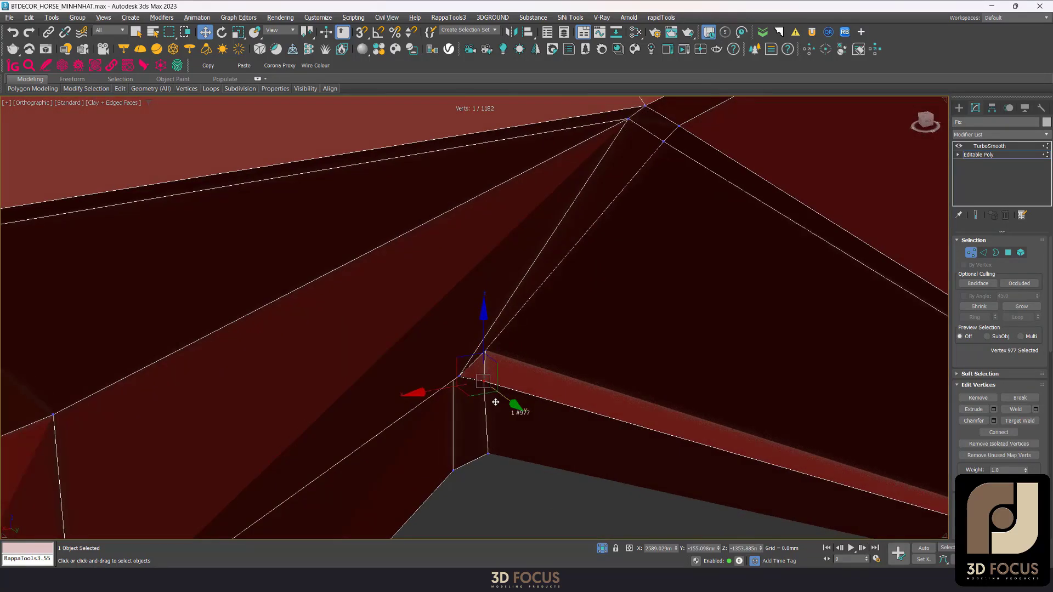
{"action": "left_click_drag", "start_coordinate": [479, 392], "coordinate": [481, 381]}
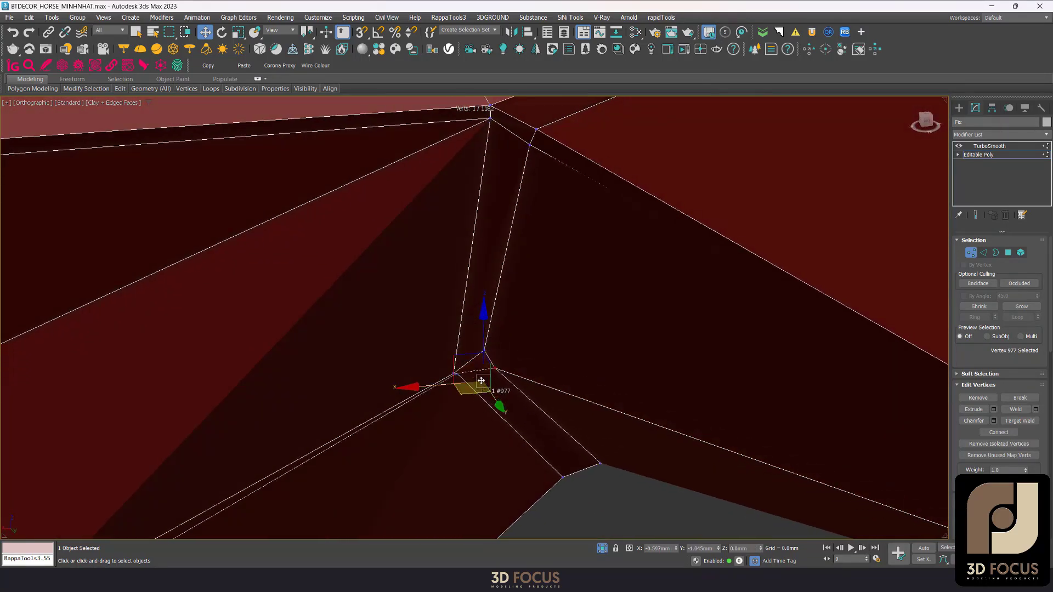
{"action": "left_click", "coordinate": [483, 352]}
{"action": "middle_click_drag", "start_coordinate": [505, 329], "coordinate": [478, 321], "text": "alt"}
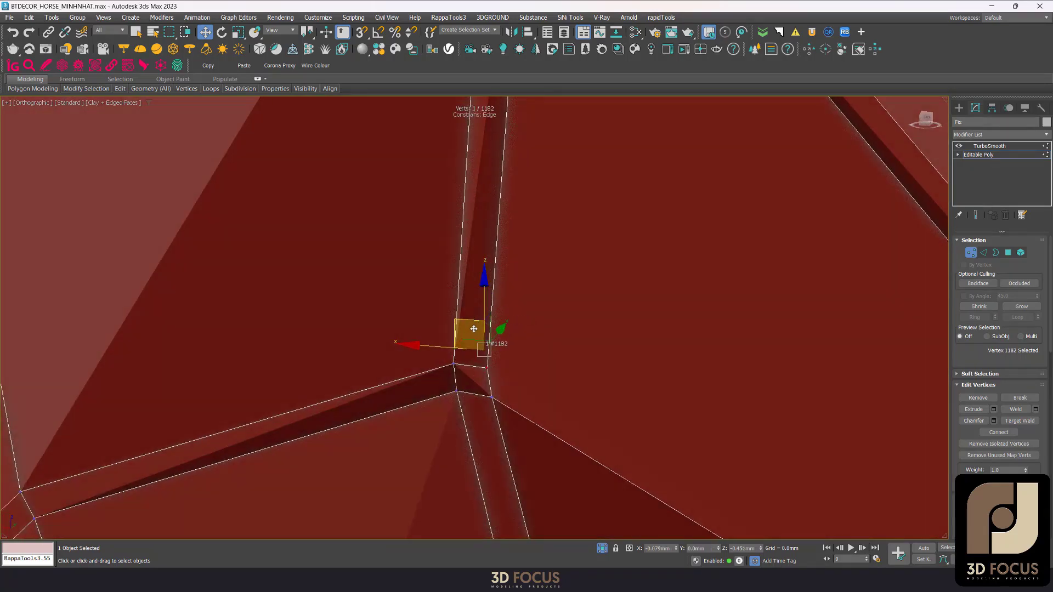
{"action": "scroll", "coordinate": [474, 329], "scroll_direction": "down", "scroll_amount": 3}
{"action": "key", "text": "Page_Up"}
- Frame the horse in front view and toggle edged faces to inspect the chest
{"action": "scroll", "coordinate": [522, 332], "scroll_direction": "down", "scroll_amount": 5}
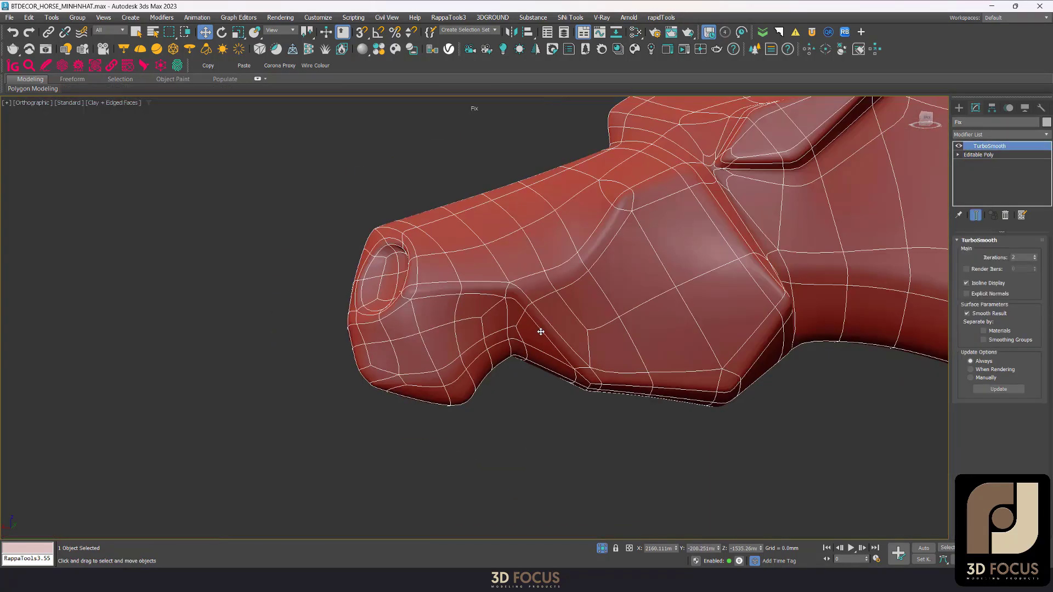
{"action": "mouse_move", "coordinate": [594, 332]}
{"action": "middle_mouse_down", "text": "alt"}
{"action": "mouse_move", "coordinate": [795, 341]}
{"action": "mouse_move", "coordinate": [712, 388]}
{"action": "mouse_move", "coordinate": [719, 346]}
{"action": "mouse_move", "coordinate": [751, 350]}
{"action": "mouse_move", "coordinate": [776, 336]}
{"action": "mouse_move", "coordinate": [706, 352]}
{"action": "mouse_move", "coordinate": [769, 267]}
{"action": "middle_mouse_up", "text": "alt"}
{"action": "key", "text": "f"}
{"action": "key", "text": "z"}
{"action": "scroll", "coordinate": [842, 352], "scroll_direction": "up", "scroll_amount": 3}
{"action": "scroll", "coordinate": [698, 414], "scroll_direction": "up", "scroll_amount": 1}
{"action": "scroll", "coordinate": [692, 380], "scroll_direction": "up", "scroll_amount": 2}
{"action": "scroll", "coordinate": [691, 381], "scroll_direction": "down", "scroll_amount": 4}
{"action": "scroll", "coordinate": [709, 344], "scroll_direction": "up", "scroll_amount": 1}
{"action": "key", "text": "F4"}
{"action": "scroll", "coordinate": [705, 346], "scroll_direction": "down", "scroll_amount": 3}
{"action": "key", "text": "F4"}
- Box-select vertices at the chest/leg joint in wireframe and move them left
{"action": "left_click", "coordinate": [982, 154]}
{"action": "key", "text": "2"}
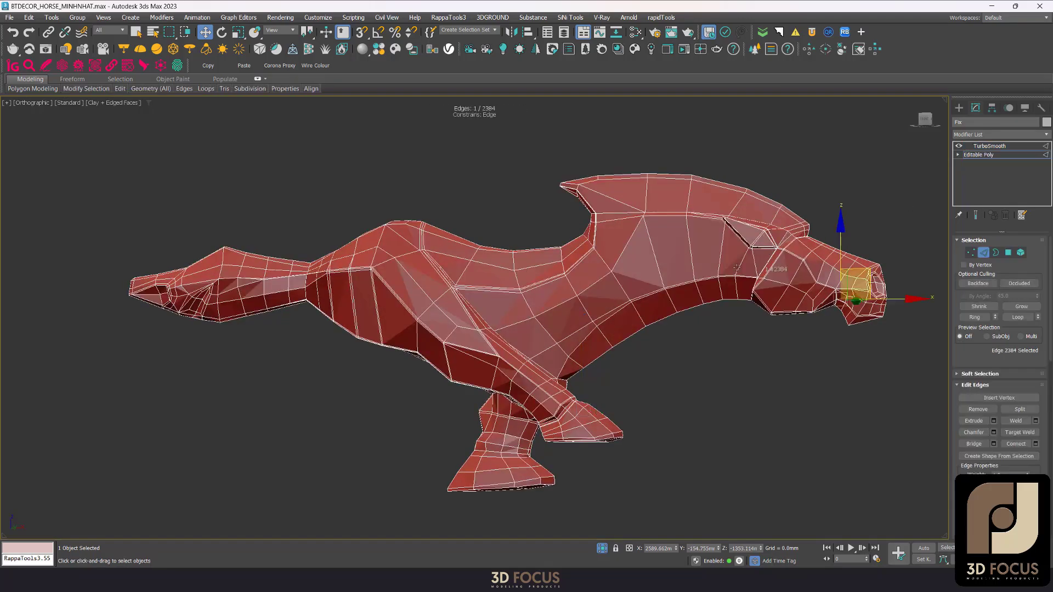
{"action": "middle_click_drag", "start_coordinate": [710, 277], "coordinate": [485, 345], "text": "alt"}
{"action": "scroll", "coordinate": [484, 345], "scroll_direction": "up", "scroll_amount": 5}
{"action": "key", "text": "1"}
{"action": "scroll", "coordinate": [494, 354], "scroll_direction": "up", "scroll_amount": 3}
{"action": "key", "text": "F3"}
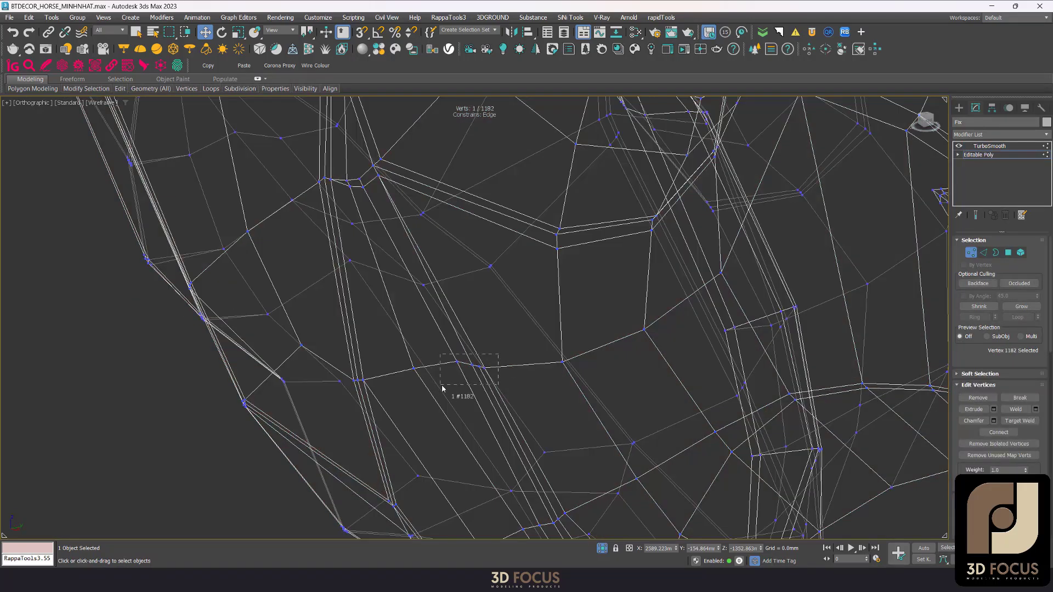
{"action": "left_click_drag", "start_coordinate": [498, 355], "coordinate": [443, 386]}
{"action": "key", "text": "F3"}
{"action": "scroll", "coordinate": [442, 386], "scroll_direction": "down", "scroll_amount": 4}
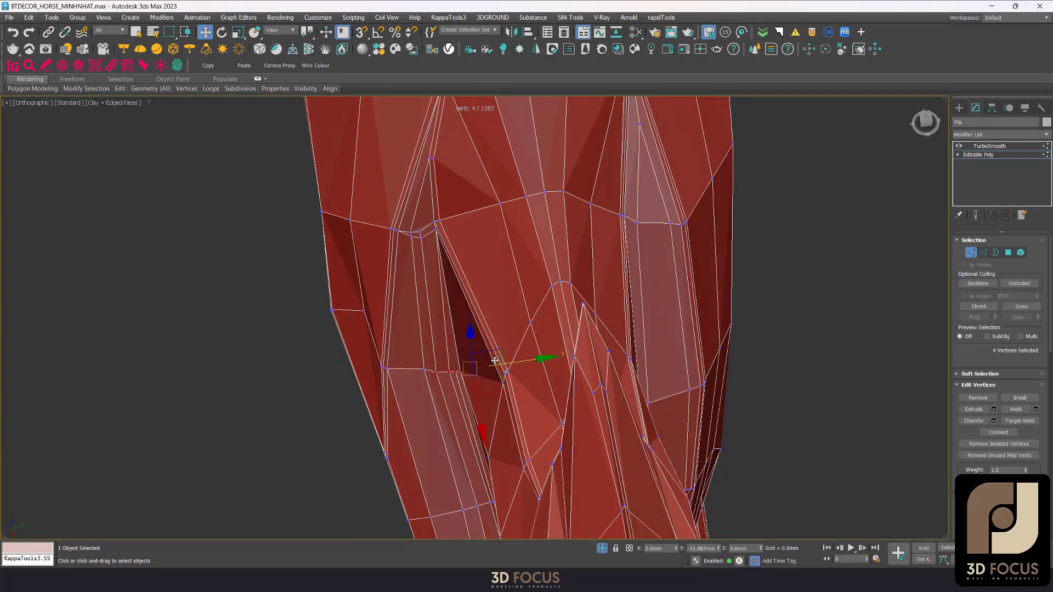
{"action": "left_click_drag", "start_coordinate": [495, 361], "coordinate": [432, 356]}
- Shift the selected joint vertices along Y and inspect the chest gap
{"action": "key", "text": "F3"}
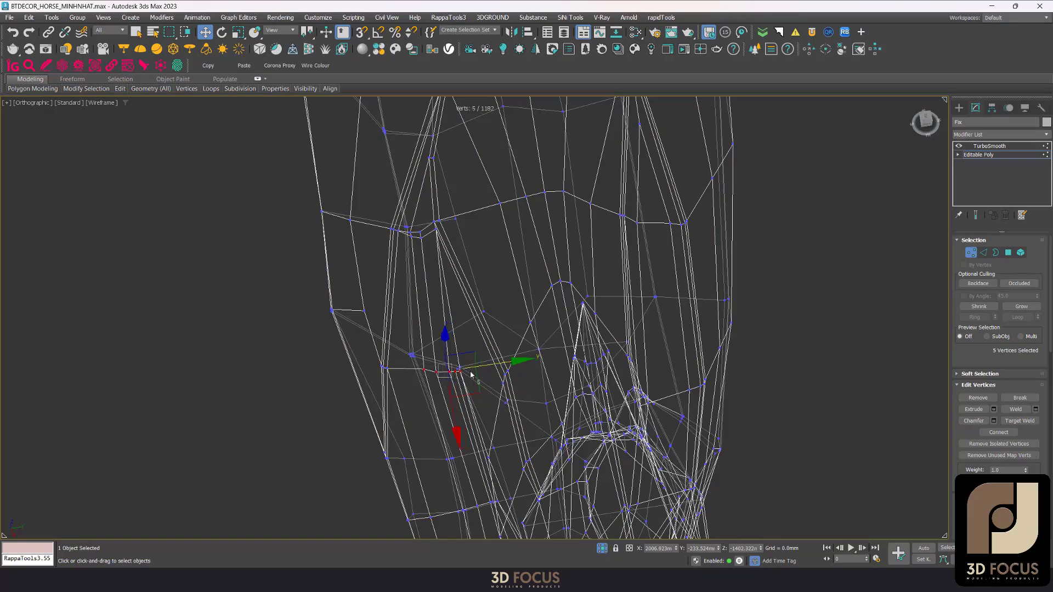
{"action": "key", "text": "F3"}
{"action": "left_click_drag", "start_coordinate": [471, 374], "coordinate": [463, 349]}
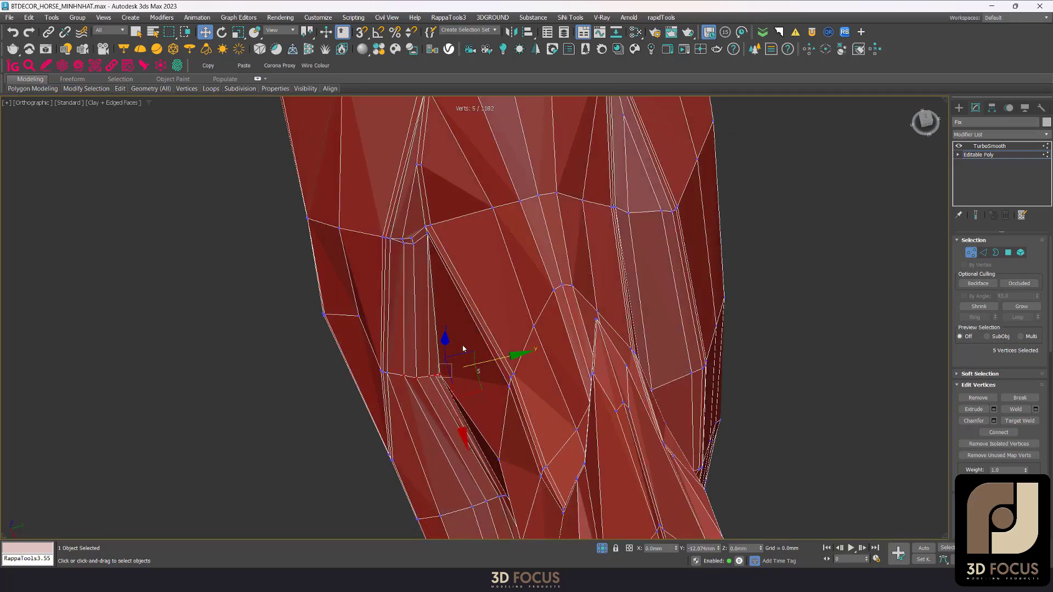
{"action": "mouse_move", "coordinate": [463, 349]}
{"action": "middle_mouse_down", "text": "alt"}
{"action": "mouse_move", "coordinate": [493, 254]}
{"action": "mouse_move", "coordinate": [477, 245]}
{"action": "mouse_move", "coordinate": [557, 204]}
{"action": "mouse_move", "coordinate": [575, 351]}
{"action": "mouse_move", "coordinate": [571, 336]}
{"action": "mouse_move", "coordinate": [554, 373]}
{"action": "middle_mouse_up", "text": "alt"}
- Select another group of chest vertices plus one more and review the chest and leg
{"action": "key", "text": "F3"}
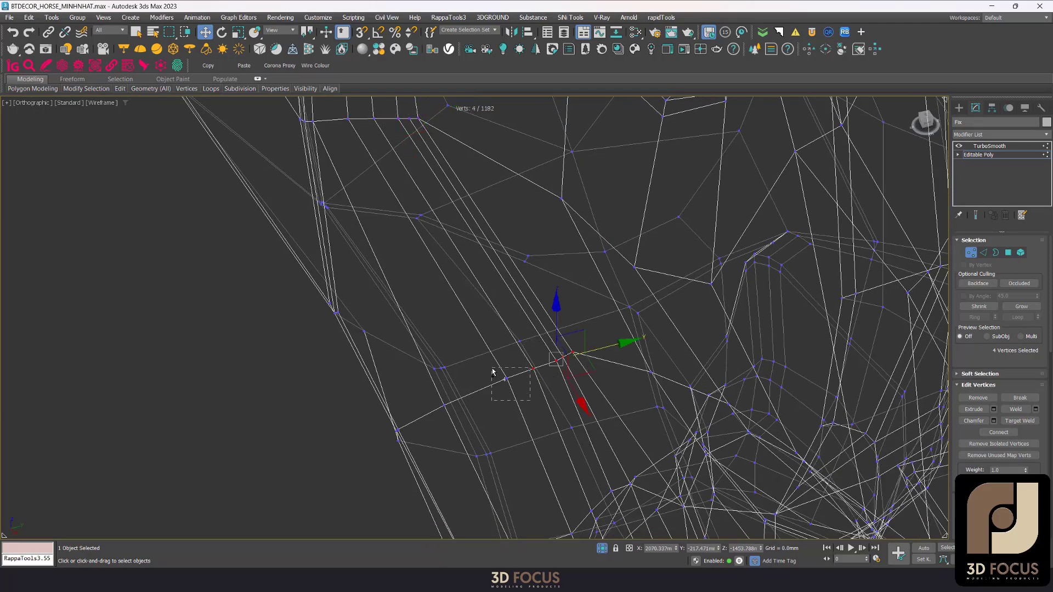
{"action": "left_click_drag", "start_coordinate": [530, 401], "coordinate": [493, 372], "text": "ctrl"}
{"action": "key", "text": "F3"}
{"action": "mouse_move", "coordinate": [492, 372]}
{"action": "middle_mouse_down", "text": "alt"}
{"action": "mouse_move", "coordinate": [573, 354]}
{"action": "mouse_move", "coordinate": [549, 360]}
{"action": "mouse_move", "coordinate": [564, 367]}
{"action": "mouse_move", "coordinate": [548, 314]}
{"action": "mouse_move", "coordinate": [557, 366]}
{"action": "mouse_move", "coordinate": [556, 351]}
{"action": "middle_mouse_up", "text": "alt"}
{"action": "scroll", "coordinate": [565, 367], "scroll_direction": "down", "scroll_amount": 5}
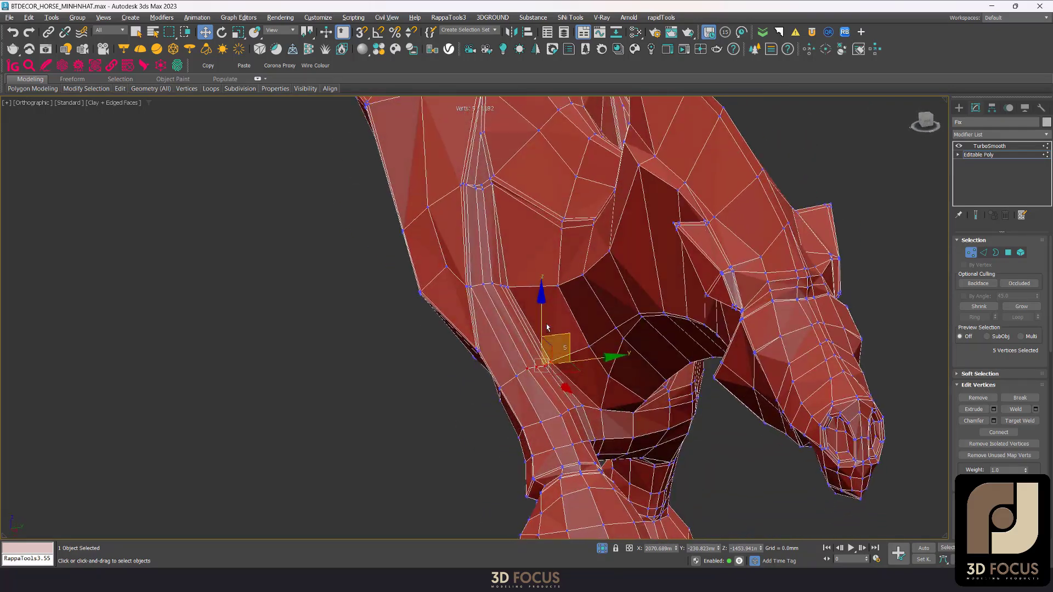
{"action": "key", "text": "F3"}
{"action": "scroll", "coordinate": [501, 283], "scroll_direction": "up", "scroll_amount": 3}
{"action": "middle_click_drag", "start_coordinate": [502, 283], "coordinate": [504, 292], "text": "alt"}
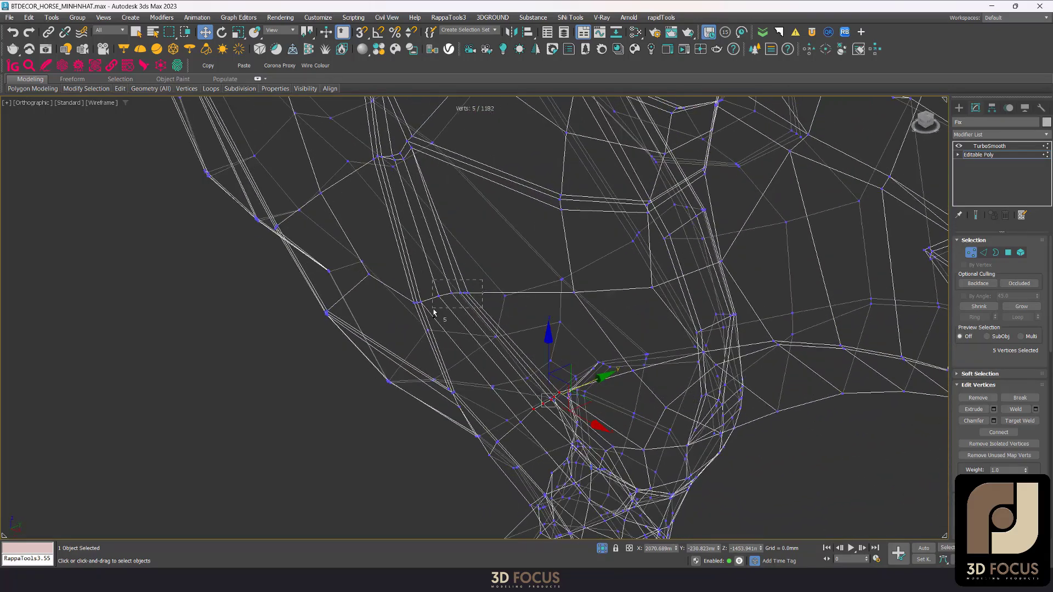
{"action": "middle_click_drag", "start_coordinate": [438, 324], "coordinate": [584, 266], "text": "alt"}
{"action": "key", "text": "F3"}
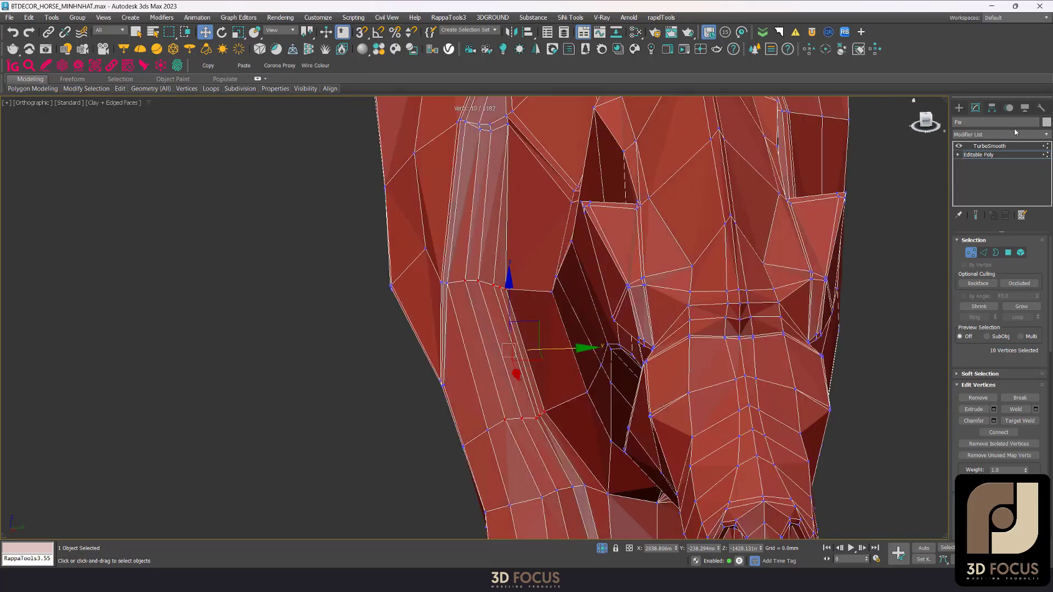
- Add an FFD 2x2x2, pull its side control points inward, and collapse it into the mesh
{"action": "left_click", "coordinate": [1016, 134]}
{"action": "type", "text": "ffd"}
{"action": "key", "text": "Return"}
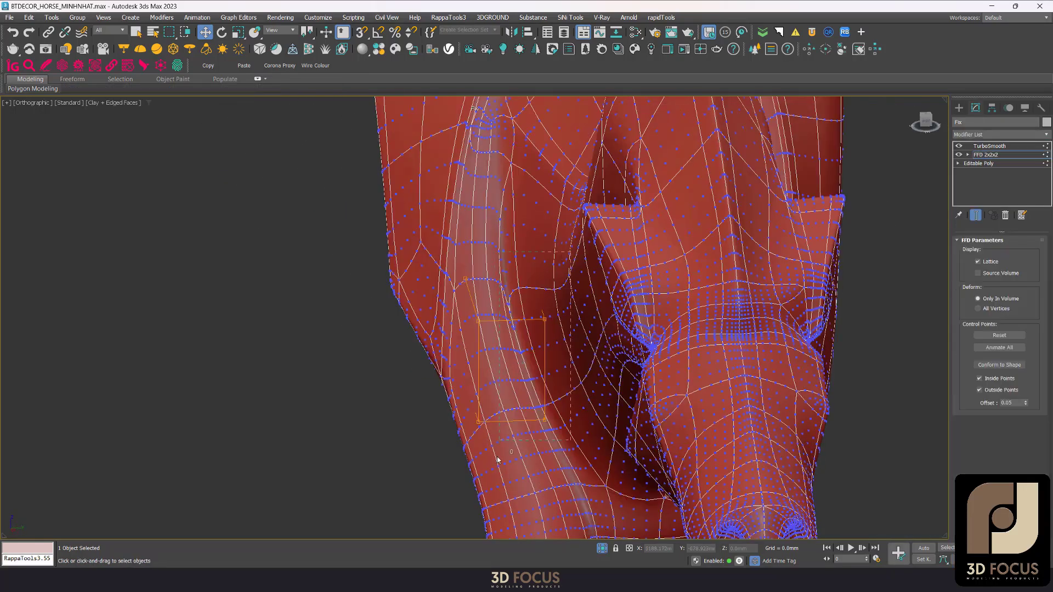
{"action": "mouse_move", "coordinate": [575, 348]}
{"action": "left_mouse_down"}
{"action": "mouse_move", "coordinate": [545, 345]}
{"action": "mouse_move", "coordinate": [556, 344]}
{"action": "left_mouse_up"}
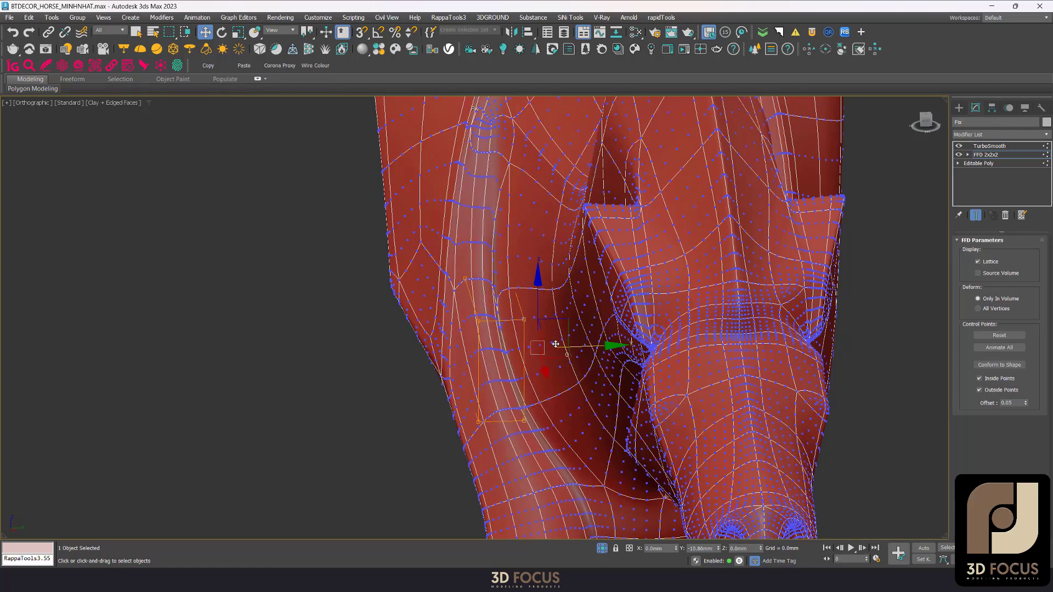
{"action": "right_click", "coordinate": [992, 157]}
{"action": "left_click", "coordinate": [982, 244]}
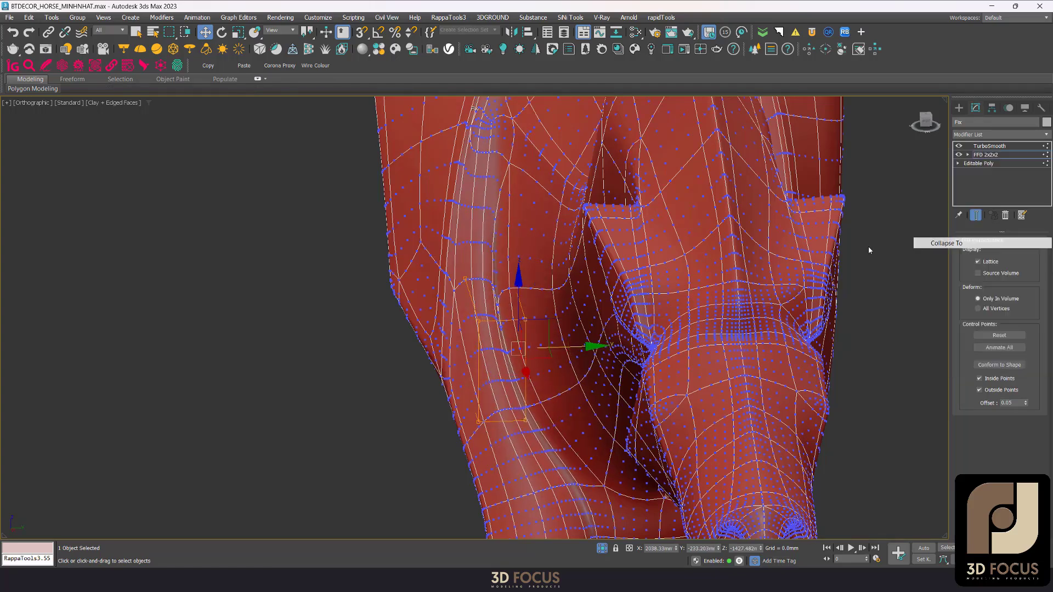
{"action": "left_click", "coordinate": [607, 329]}
- Review the whole collapsed horse, then return to edge editing on the base mesh
{"action": "key", "text": "F4"}
{"action": "scroll", "coordinate": [634, 239], "scroll_direction": "down", "scroll_amount": 5}
{"action": "mouse_move", "coordinate": [700, 242]}
{"action": "middle_mouse_down", "text": "alt"}
{"action": "mouse_move", "coordinate": [549, 300]}
{"action": "mouse_move", "coordinate": [637, 304]}
{"action": "mouse_move", "coordinate": [456, 384]}
{"action": "mouse_move", "coordinate": [499, 357]}
{"action": "middle_mouse_up", "text": "alt"}
{"action": "left_click", "coordinate": [988, 155]}
{"action": "key", "text": "F4"}
{"action": "key", "text": "2"}
- Slide the selected leg polygon strip 13.997mm along Y
{"action": "scroll", "coordinate": [453, 388], "scroll_direction": "up", "scroll_amount": 5}
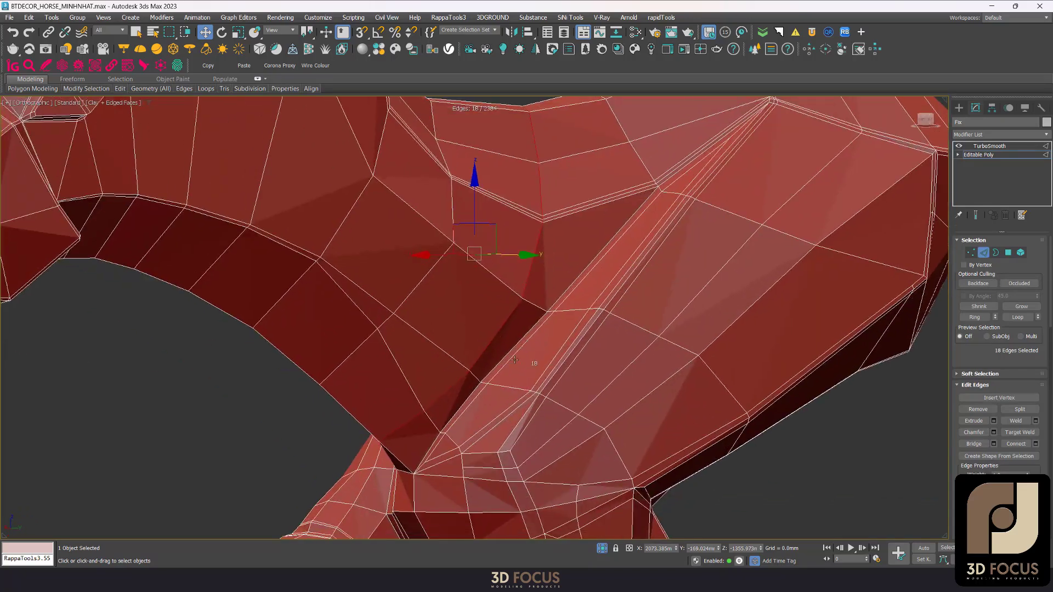
{"action": "key", "text": "4"}
{"action": "mouse_move", "coordinate": [558, 307]}
{"action": "middle_mouse_down", "text": "alt"}
{"action": "mouse_move", "coordinate": [582, 302]}
{"action": "mouse_move", "coordinate": [570, 312]}
{"action": "middle_mouse_up", "text": "alt"}
{"action": "scroll", "coordinate": [562, 278], "scroll_direction": "down", "scroll_amount": 5}
{"action": "scroll", "coordinate": [582, 307], "scroll_direction": "up", "scroll_amount": 3}
{"action": "scroll", "coordinate": [570, 313], "scroll_direction": "up", "scroll_amount": 2}
{"action": "scroll", "coordinate": [563, 307], "scroll_direction": "up", "scroll_amount": 3}
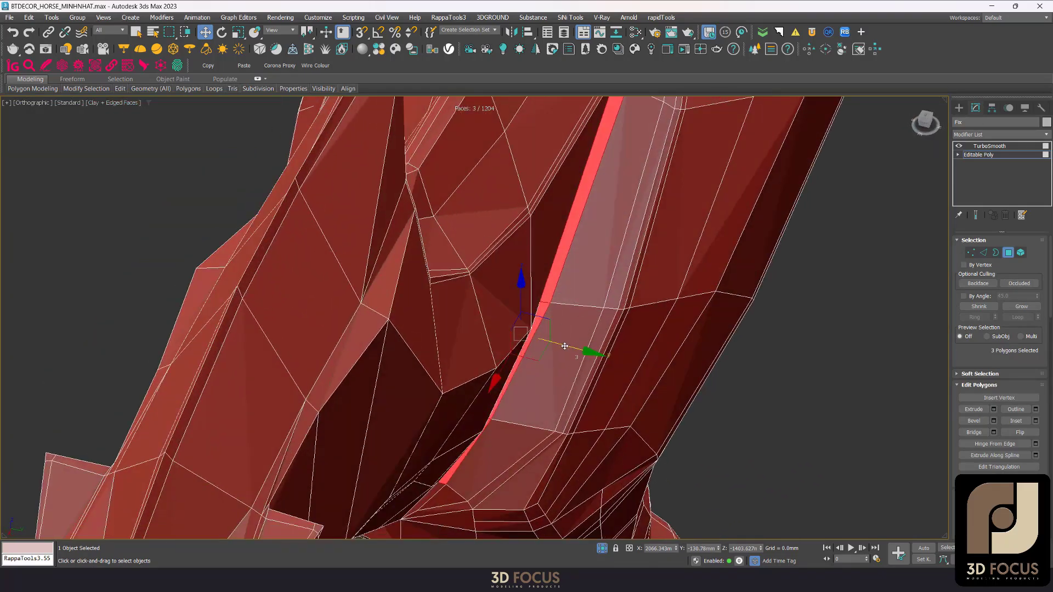
{"action": "left_click_drag", "start_coordinate": [566, 346], "coordinate": [594, 355]}
{"action": "scroll", "coordinate": [596, 356], "scroll_direction": "down", "scroll_amount": 3}
{"action": "scroll", "coordinate": [595, 356], "scroll_direction": "down", "scroll_amount": 2}
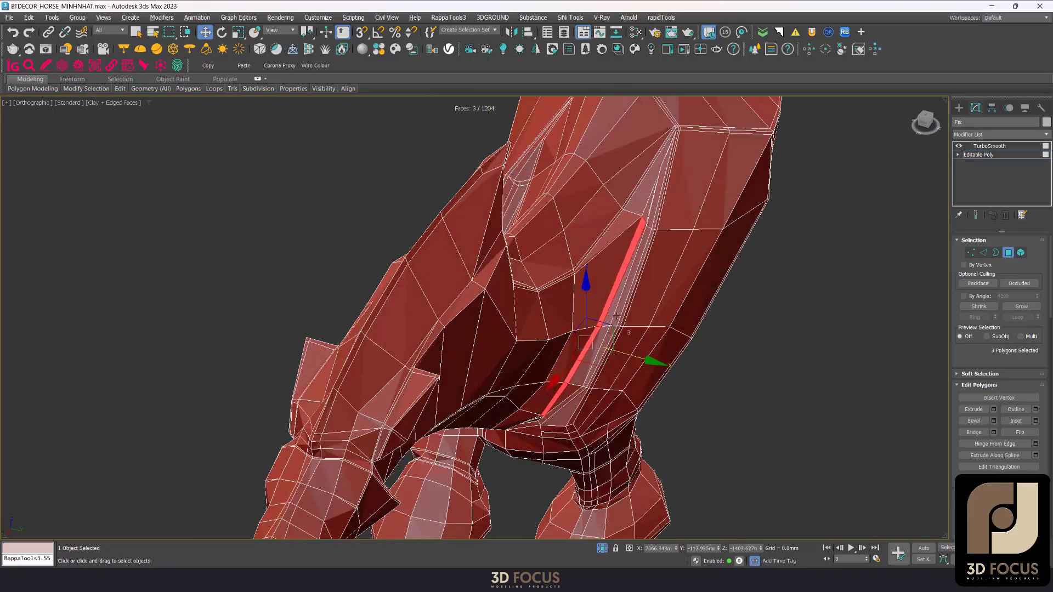
- View the leg from the front at edge level with the Scale tool active
{"action": "key", "text": "2"}
{"action": "scroll", "coordinate": [628, 224], "scroll_direction": "up", "scroll_amount": 6}
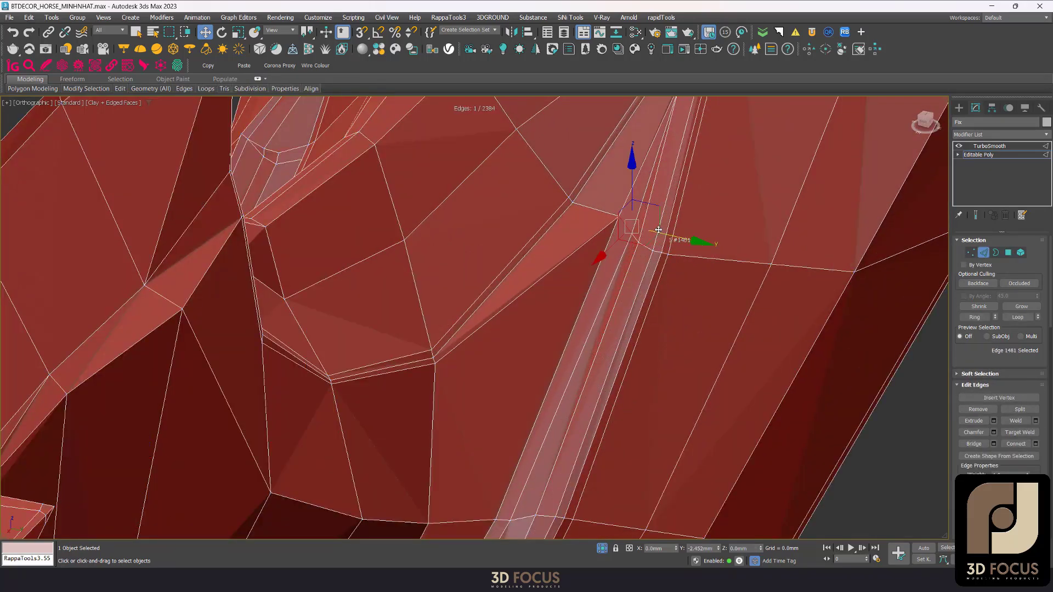
{"action": "scroll", "coordinate": [657, 229], "scroll_direction": "down", "scroll_amount": 5}
{"action": "mouse_move", "coordinate": [657, 229]}
{"action": "middle_mouse_down", "text": "alt"}
{"action": "mouse_move", "coordinate": [668, 290]}
{"action": "mouse_move", "coordinate": [622, 308]}
{"action": "middle_mouse_up", "text": "alt"}
{"action": "key", "text": "r"}
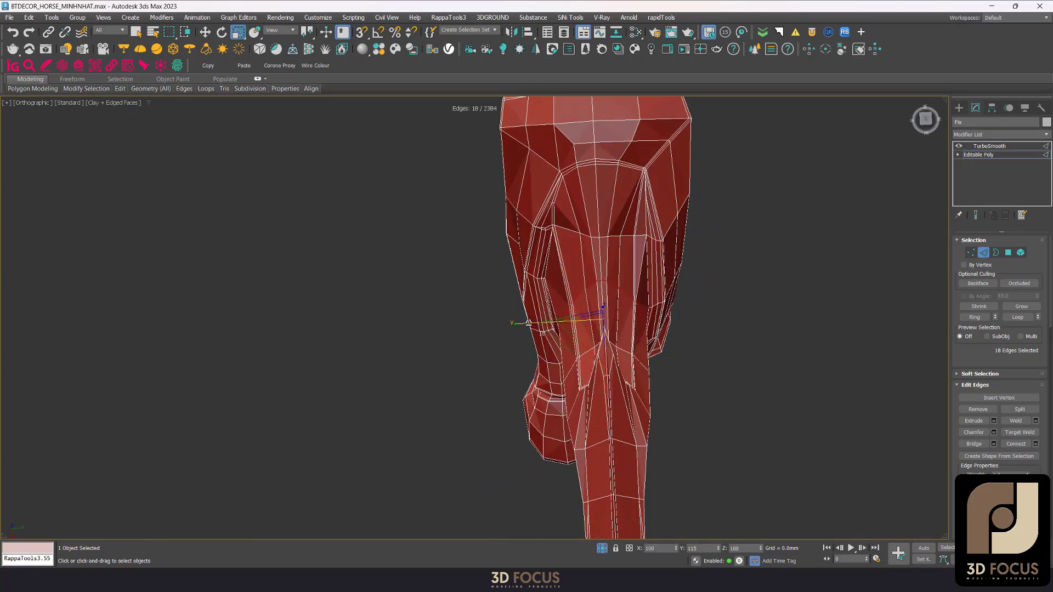
{"action": "mouse_move", "coordinate": [705, 282]}
{"action": "middle_mouse_down", "text": "alt"}
{"action": "mouse_move", "coordinate": [732, 196]}
{"action": "mouse_move", "coordinate": [701, 181]}
{"action": "mouse_move", "coordinate": [647, 317]}
{"action": "mouse_move", "coordinate": [658, 340]}
{"action": "mouse_move", "coordinate": [725, 383]}
{"action": "mouse_move", "coordinate": [732, 360]}
{"action": "mouse_move", "coordinate": [649, 334]}
{"action": "mouse_move", "coordinate": [593, 367]}
{"action": "middle_mouse_up", "text": "alt"}
- Move two leg-joint vertices to even out the joint, then select vertex 51 on the upper leg
{"action": "key", "text": "1"}
{"action": "left_click", "coordinate": [682, 435]}
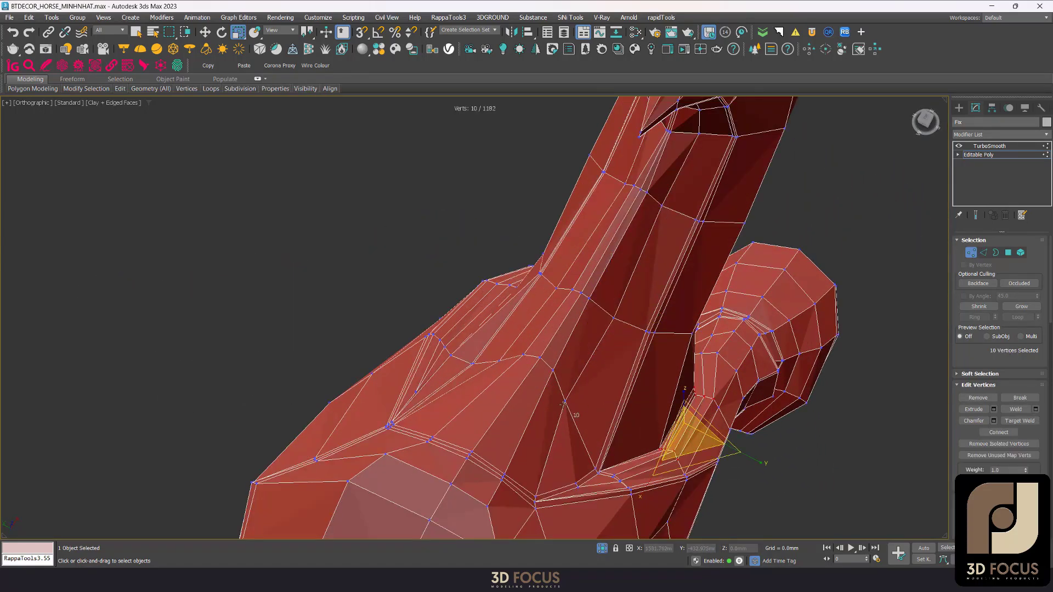
{"action": "left_click", "coordinate": [609, 352]}
{"action": "left_click", "coordinate": [532, 351], "text": "ctrl"}
{"action": "left_click_drag", "start_coordinate": [575, 405], "coordinate": [595, 411]}
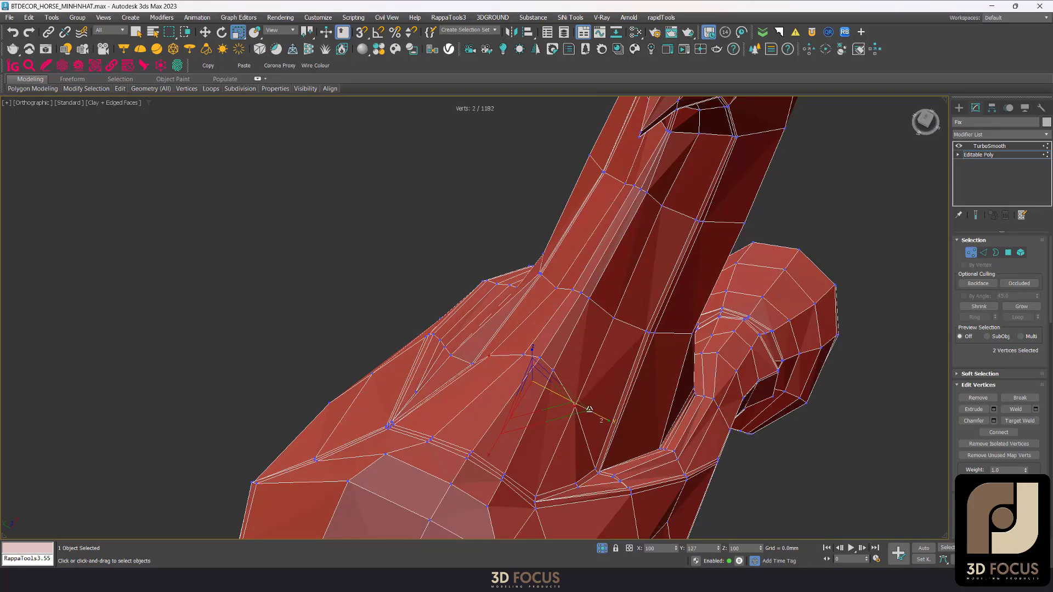
{"action": "middle_click_drag", "start_coordinate": [588, 408], "coordinate": [588, 513]}
{"action": "left_click", "coordinate": [663, 293]}
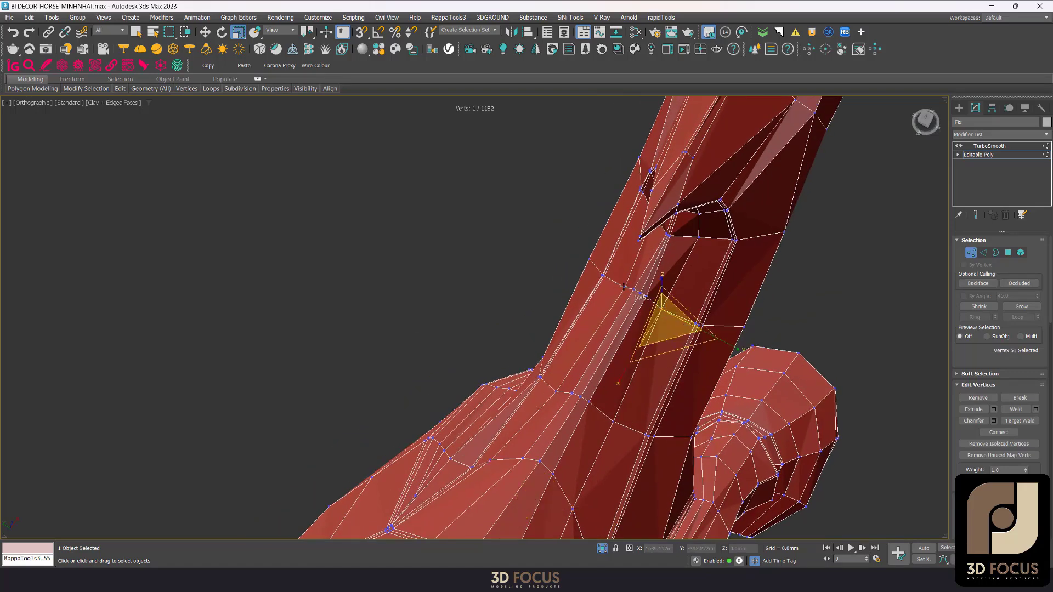
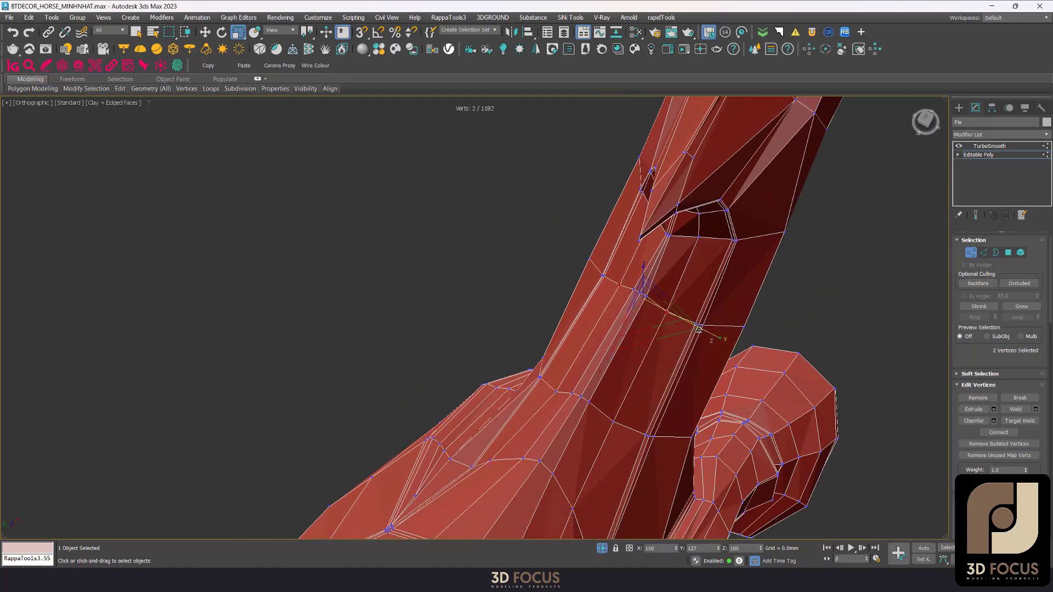
- Select the vertex band across the neck front, checking it in wireframe
{"action": "middle_click_drag", "start_coordinate": [699, 328], "coordinate": [731, 301], "text": "alt"}
{"action": "left_click_drag", "start_coordinate": [566, 339], "coordinate": [565, 340]}
{"action": "middle_click_drag", "start_coordinate": [565, 340], "coordinate": [727, 311], "text": "alt"}
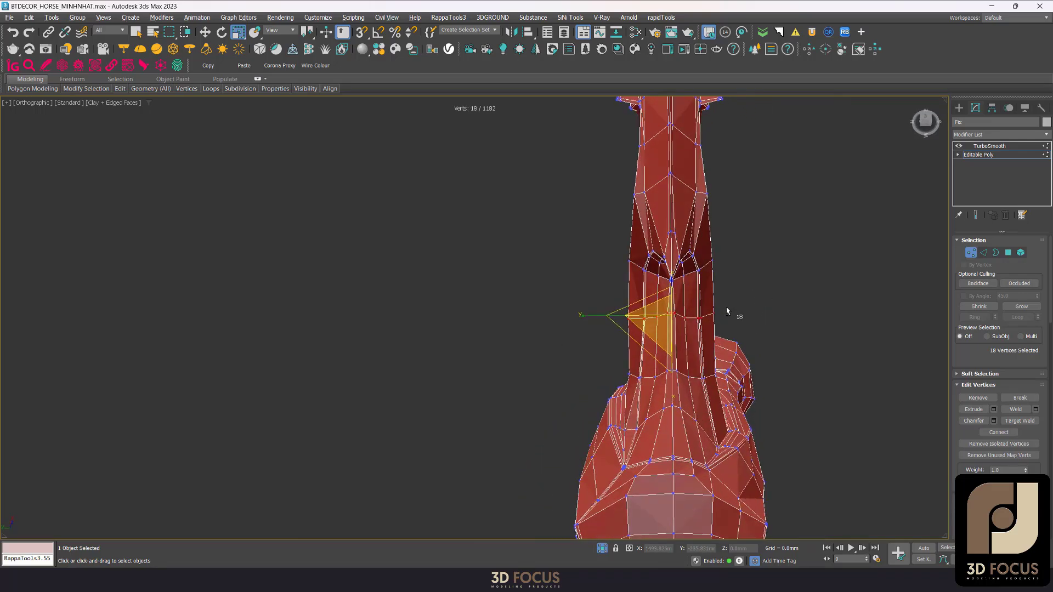
{"action": "key", "text": "F3"}
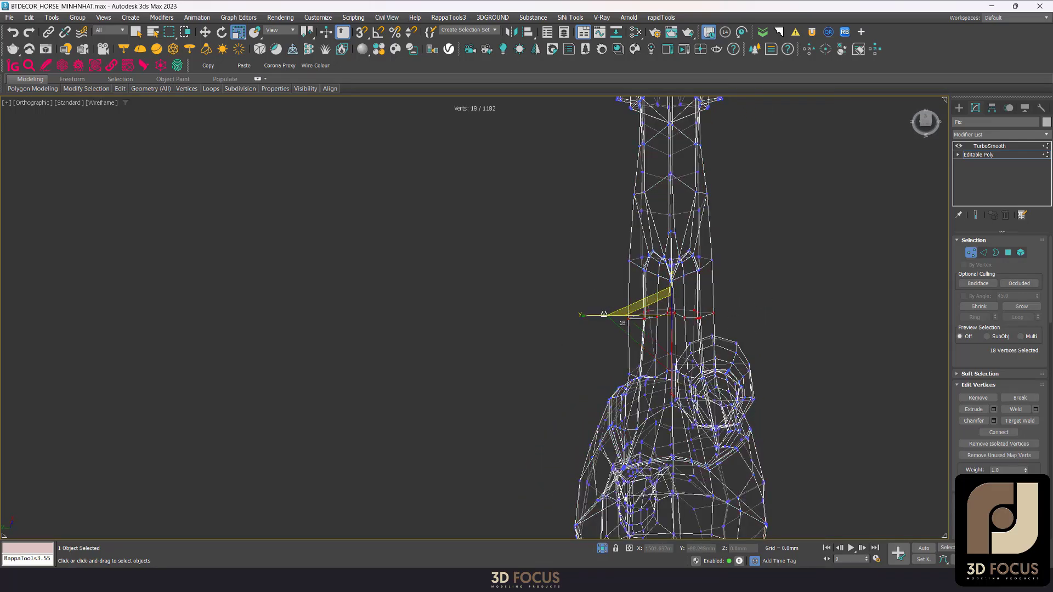
{"action": "middle_click_drag", "start_coordinate": [605, 318], "coordinate": [712, 255], "text": "alt"}
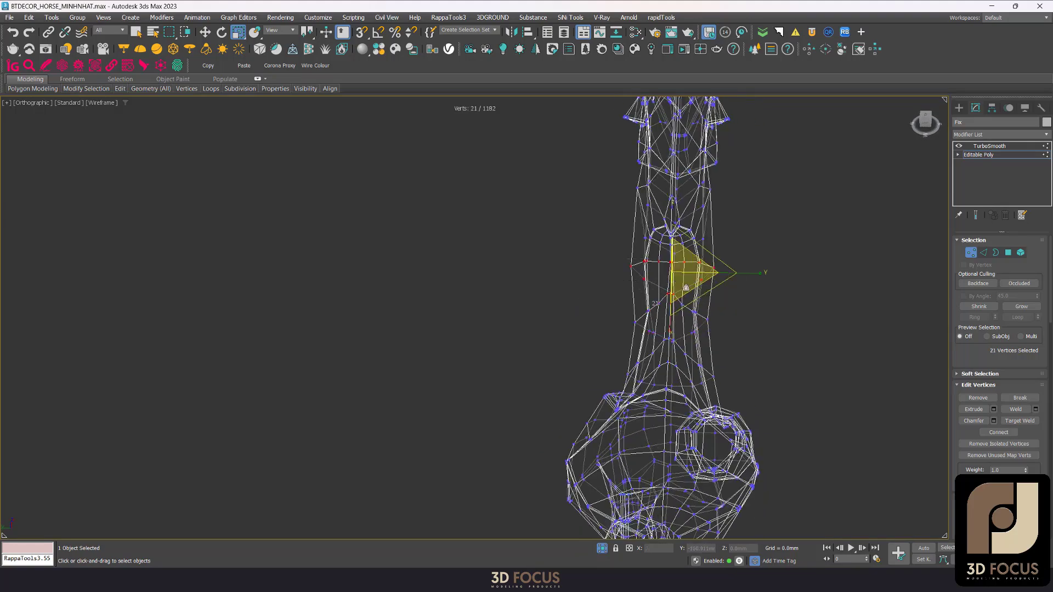
{"action": "mouse_move", "coordinate": [580, 289]}
{"action": "middle_mouse_down", "text": "alt"}
{"action": "mouse_move", "coordinate": [643, 264]}
{"action": "mouse_move", "coordinate": [616, 254]}
{"action": "mouse_move", "coordinate": [635, 230]}
{"action": "mouse_move", "coordinate": [540, 192]}
{"action": "mouse_move", "coordinate": [686, 247]}
{"action": "middle_mouse_up", "text": "alt"}
{"action": "scroll", "coordinate": [642, 263], "scroll_direction": "up", "scroll_amount": 1}
{"action": "scroll", "coordinate": [616, 254], "scroll_direction": "down", "scroll_amount": 3}
{"action": "key", "text": "F3"}
- Narrow the selection to five neck vertices, then add vertices along the neck underside
{"action": "scroll", "coordinate": [536, 169], "scroll_direction": "up", "scroll_amount": 2}
{"action": "scroll", "coordinate": [551, 162], "scroll_direction": "up", "scroll_amount": 1}
{"action": "scroll", "coordinate": [603, 219], "scroll_direction": "down", "scroll_amount": 3}
{"action": "key", "text": "F3"}
{"action": "left_click_drag", "start_coordinate": [716, 271], "coordinate": [733, 287]}
{"action": "key", "text": "F3"}
{"action": "mouse_move", "coordinate": [733, 286]}
{"action": "middle_mouse_down", "text": "alt"}
{"action": "mouse_move", "coordinate": [699, 223]}
{"action": "mouse_move", "coordinate": [729, 247]}
{"action": "middle_mouse_up", "text": "alt"}
{"action": "scroll", "coordinate": [775, 312], "scroll_direction": "up", "scroll_amount": 2}
{"action": "key", "text": "F3"}
{"action": "left_click_drag", "start_coordinate": [793, 313], "coordinate": [730, 252], "text": "ctrl"}
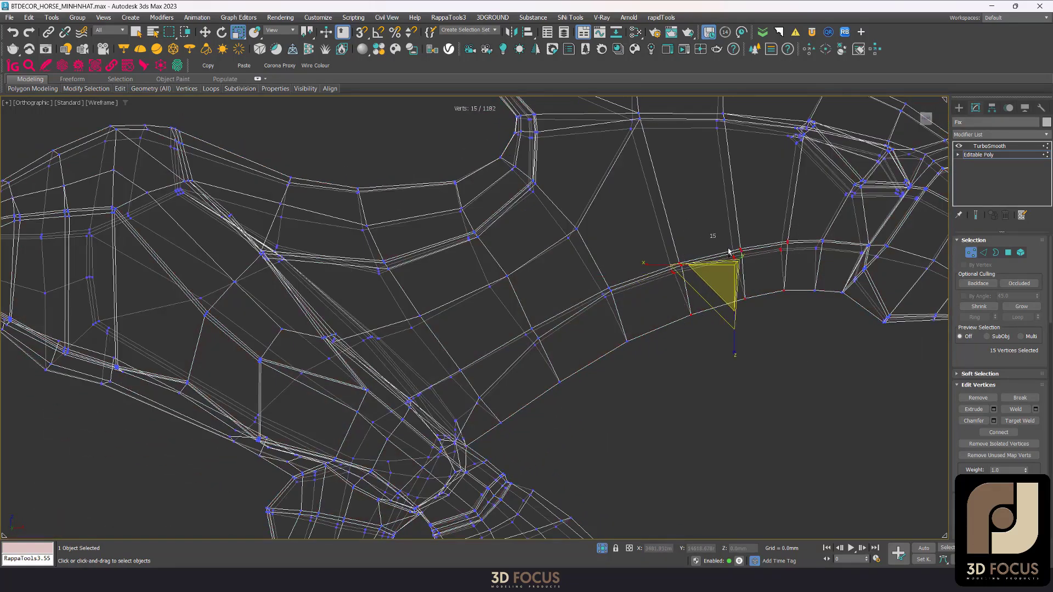
{"action": "key", "text": "F3"}
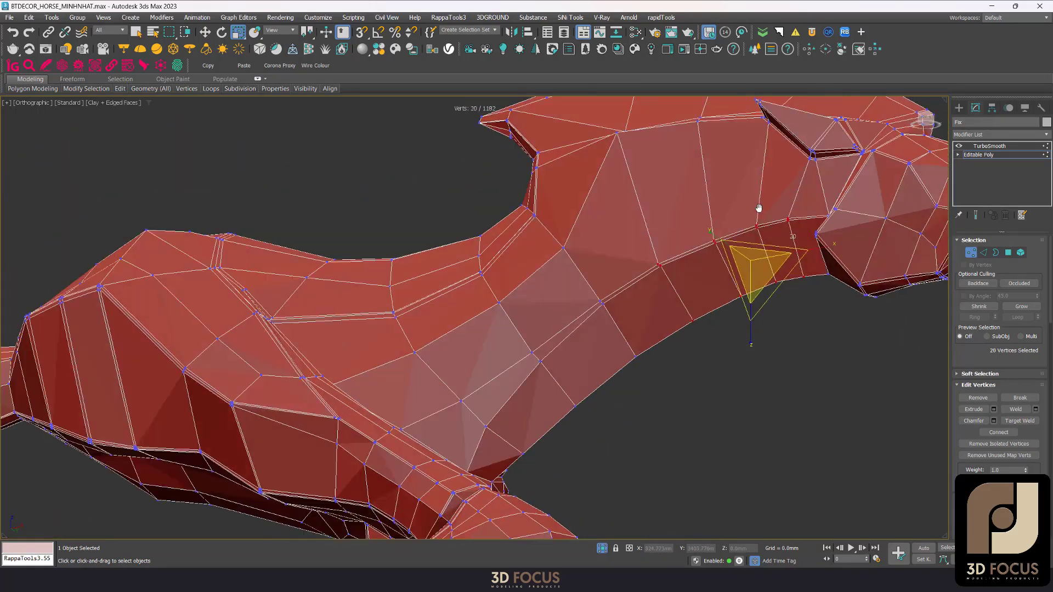
- Inspect the body and legs, then reduce the selection to five neck vertices
{"action": "middle_click_drag", "start_coordinate": [816, 241], "coordinate": [714, 279], "text": "alt"}
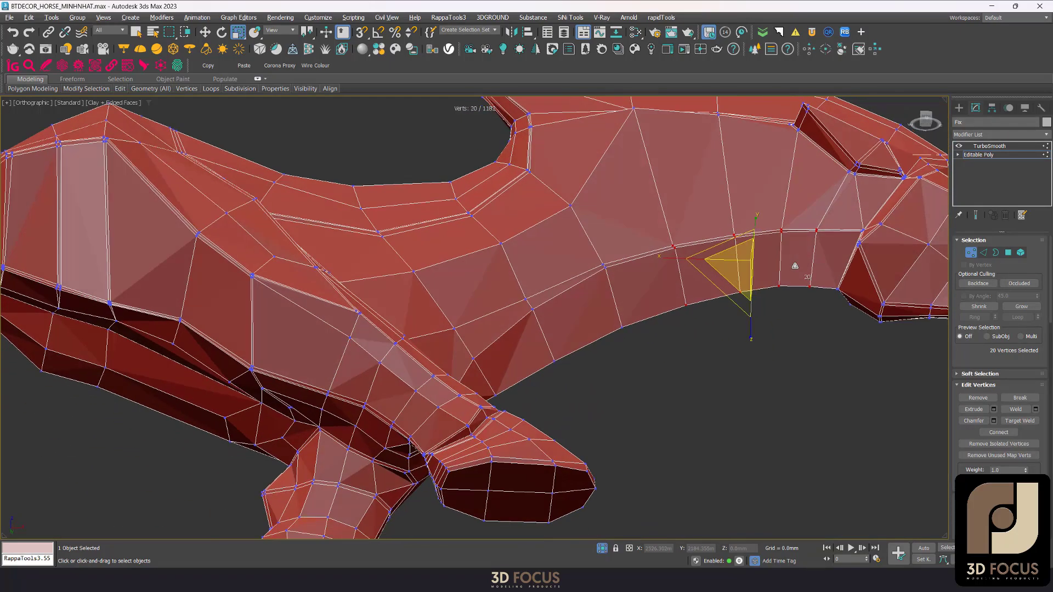
{"action": "middle_click_drag", "start_coordinate": [746, 258], "coordinate": [808, 299], "text": "alt"}
{"action": "mouse_move", "coordinate": [620, 380]}
{"action": "middle_mouse_down", "text": "alt"}
{"action": "mouse_move", "coordinate": [715, 276]}
{"action": "mouse_move", "coordinate": [725, 289]}
{"action": "mouse_move", "coordinate": [648, 258]}
{"action": "mouse_move", "coordinate": [682, 305]}
{"action": "mouse_move", "coordinate": [768, 305]}
{"action": "mouse_move", "coordinate": [780, 317]}
{"action": "mouse_move", "coordinate": [769, 334]}
{"action": "mouse_move", "coordinate": [689, 294]}
{"action": "mouse_move", "coordinate": [822, 277]}
{"action": "mouse_move", "coordinate": [822, 268]}
{"action": "mouse_move", "coordinate": [712, 292]}
{"action": "middle_mouse_up", "text": "alt"}
{"action": "left_click", "coordinate": [629, 245], "text": "alt"}
{"action": "scroll", "coordinate": [712, 292], "scroll_direction": "up", "scroll_amount": 5}
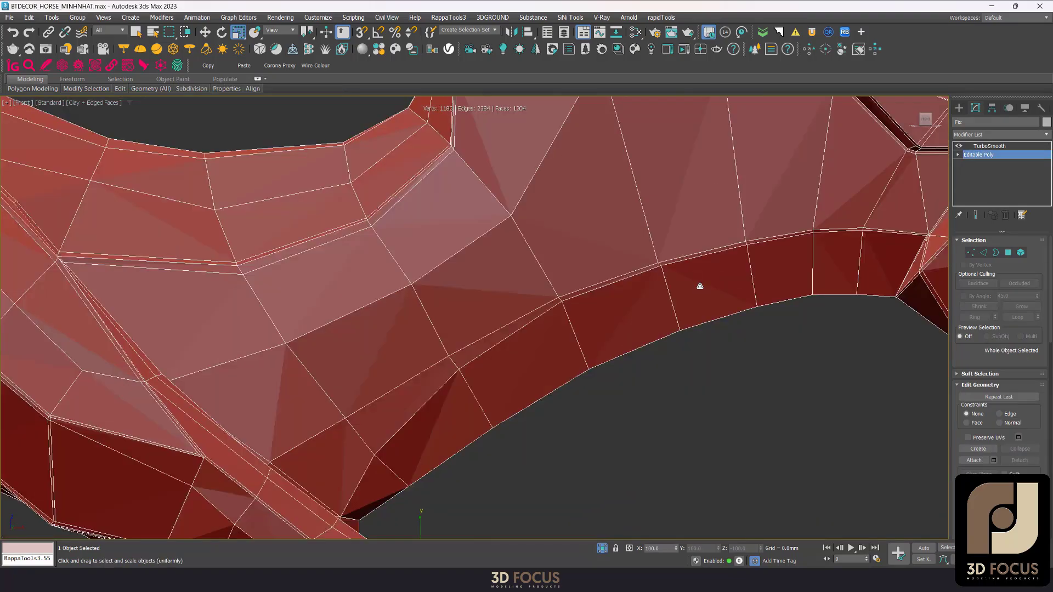
- In a side view, select the nose polygons, excluding the upper nose
{"action": "key", "text": "t"}
{"action": "key", "text": "1"}
{"action": "key", "text": "f"}
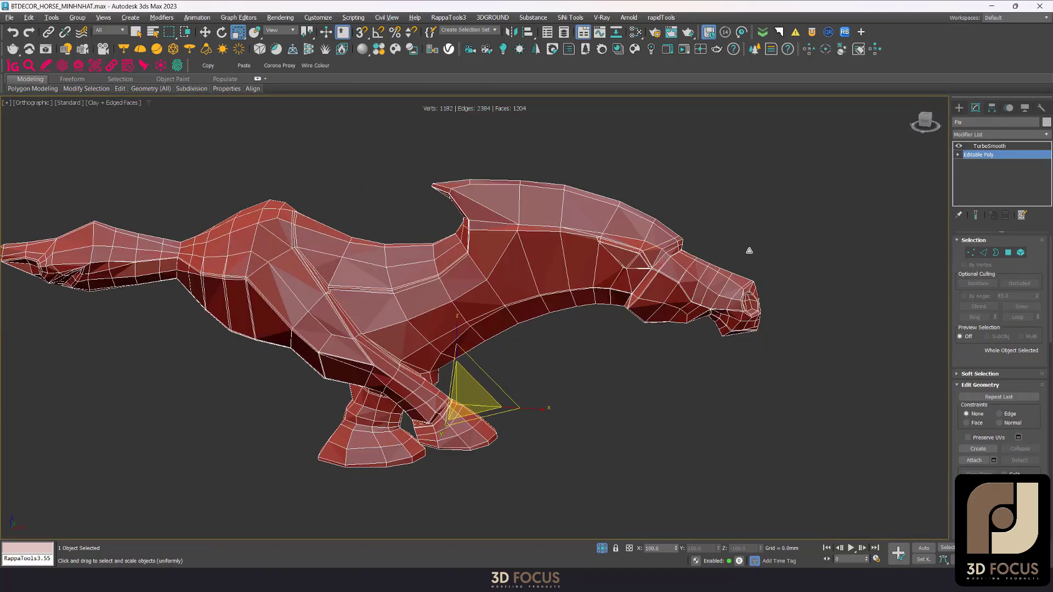
{"action": "scroll", "coordinate": [856, 264], "scroll_direction": "up", "scroll_amount": 5}
{"action": "key", "text": "4"}
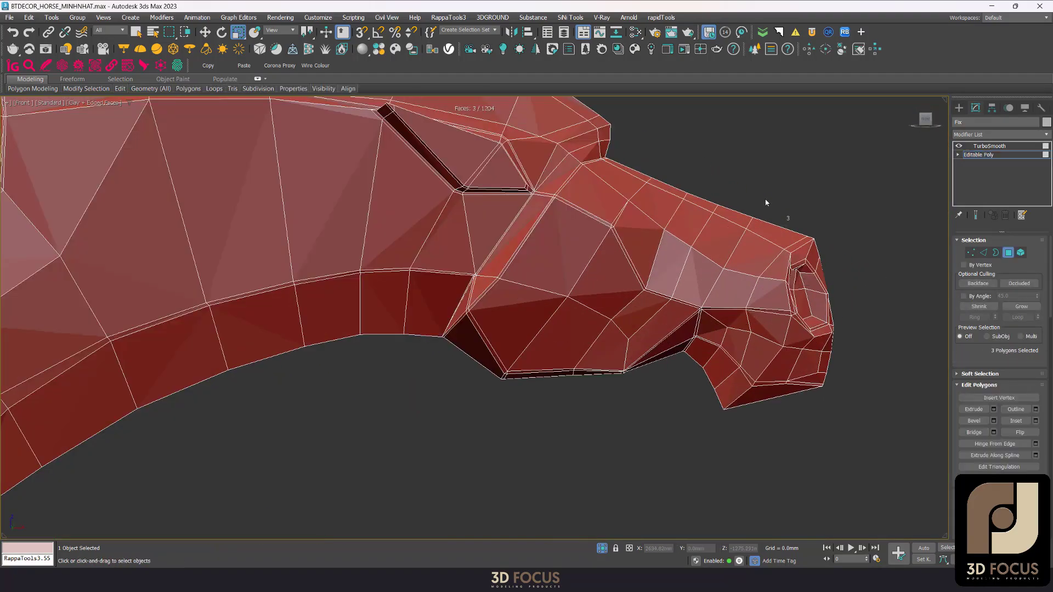
{"action": "left_click_drag", "start_coordinate": [878, 471], "coordinate": [875, 467]}
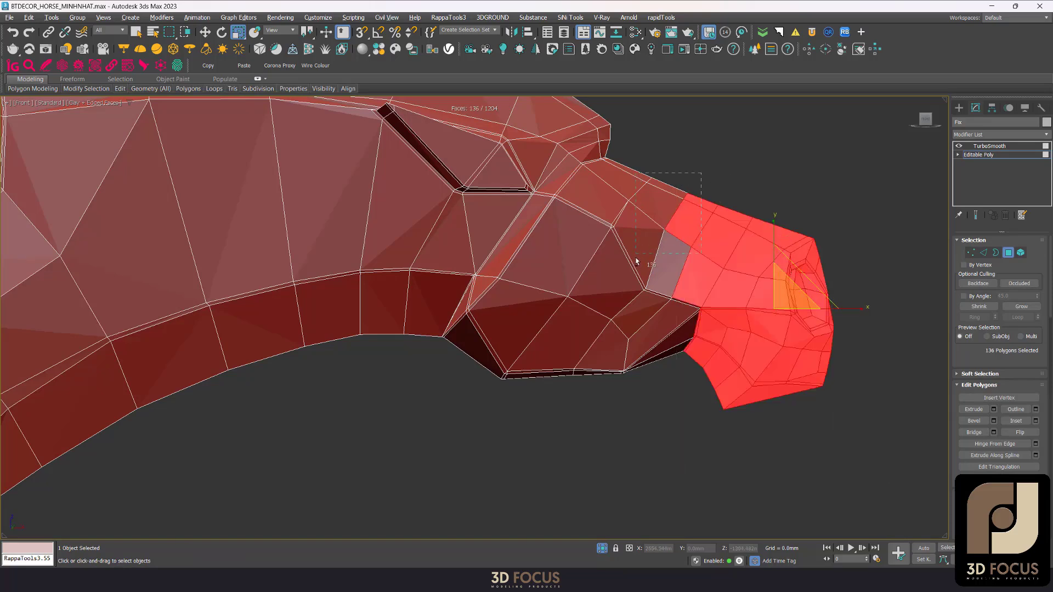
{"action": "left_click_drag", "start_coordinate": [636, 259], "coordinate": [638, 258], "text": "alt"}
- Add an FFD 3x3x3 modifier and scale its control points to widen the nose
{"action": "left_click", "coordinate": [1020, 140]}
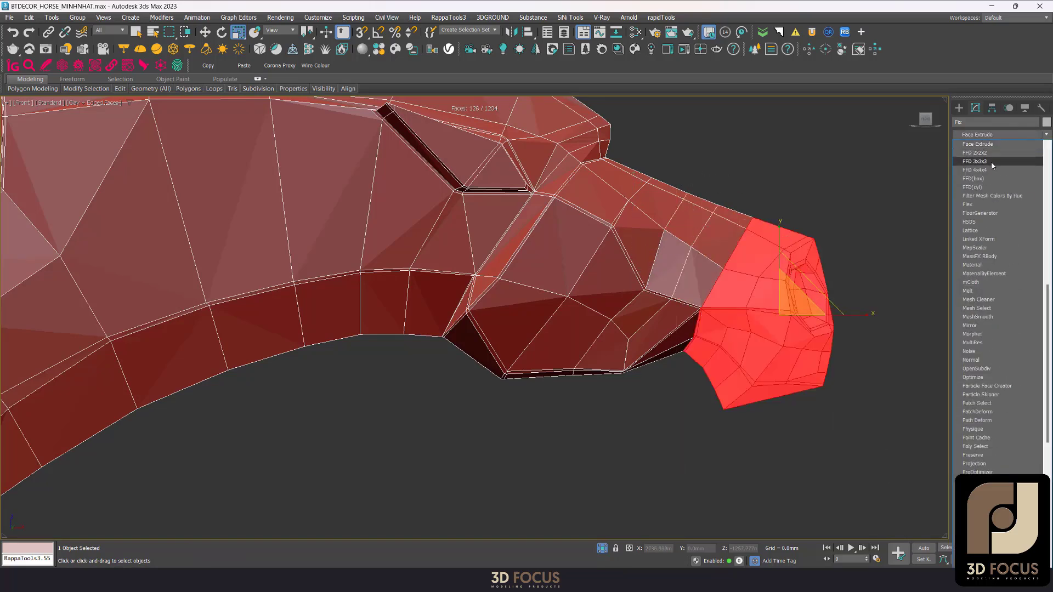
{"action": "left_click", "coordinate": [992, 162]}
{"action": "middle_click_drag", "start_coordinate": [801, 313], "coordinate": [730, 351], "text": "alt"}
{"action": "scroll", "coordinate": [723, 341], "scroll_direction": "up", "scroll_amount": 3}
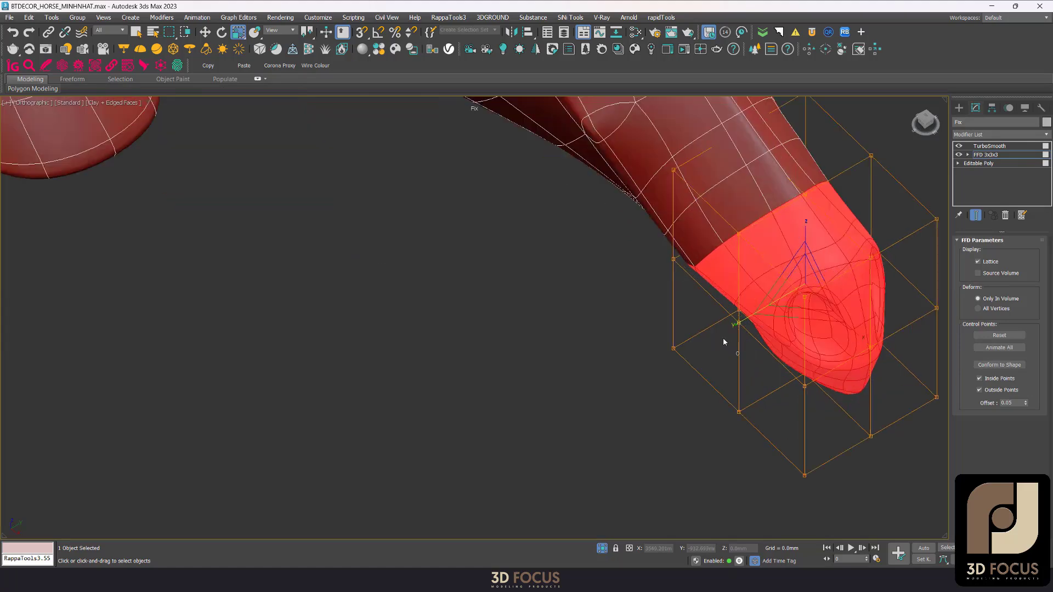
{"action": "left_click_drag", "start_coordinate": [739, 323], "coordinate": [728, 328]}
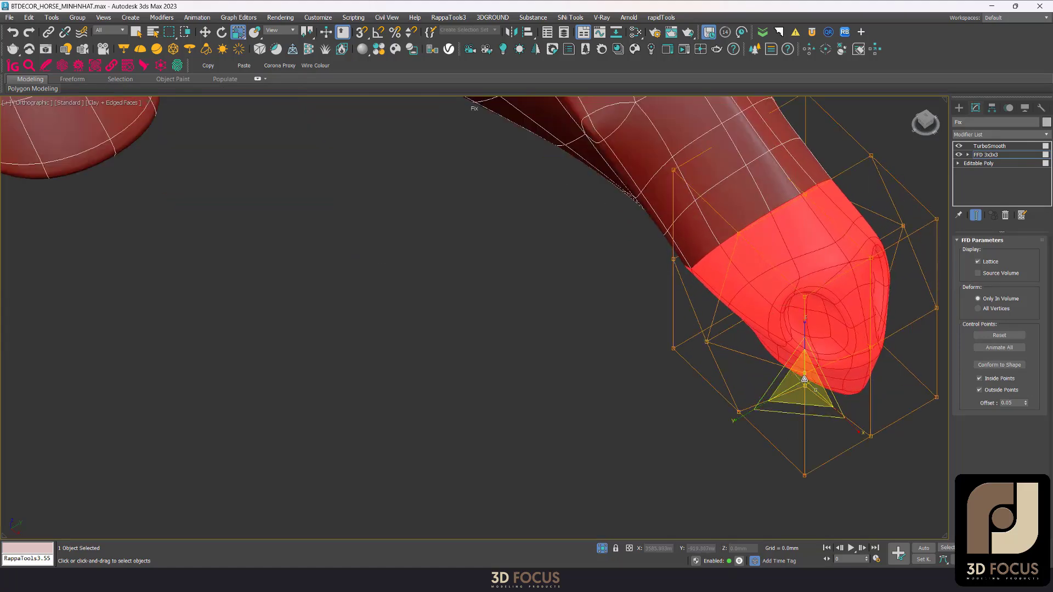
{"action": "middle_click_drag", "start_coordinate": [794, 379], "coordinate": [620, 399], "text": "alt"}
{"action": "left_click_drag", "start_coordinate": [580, 384], "coordinate": [582, 385]}
{"action": "middle_click_drag", "start_coordinate": [581, 385], "coordinate": [473, 453], "text": "alt"}
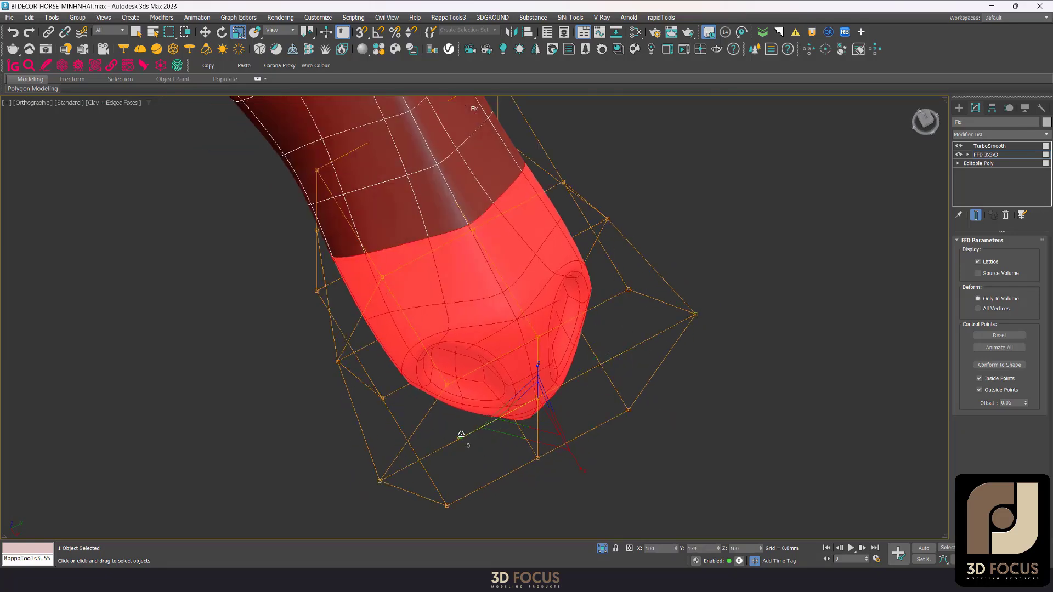
- Collapse the FFD 3x3x3 deformation into the Editable Poly, confirming Yes
{"action": "scroll", "coordinate": [567, 391], "scroll_direction": "down", "scroll_amount": 3}
{"action": "key", "text": "f"}
{"action": "key", "text": "z"}
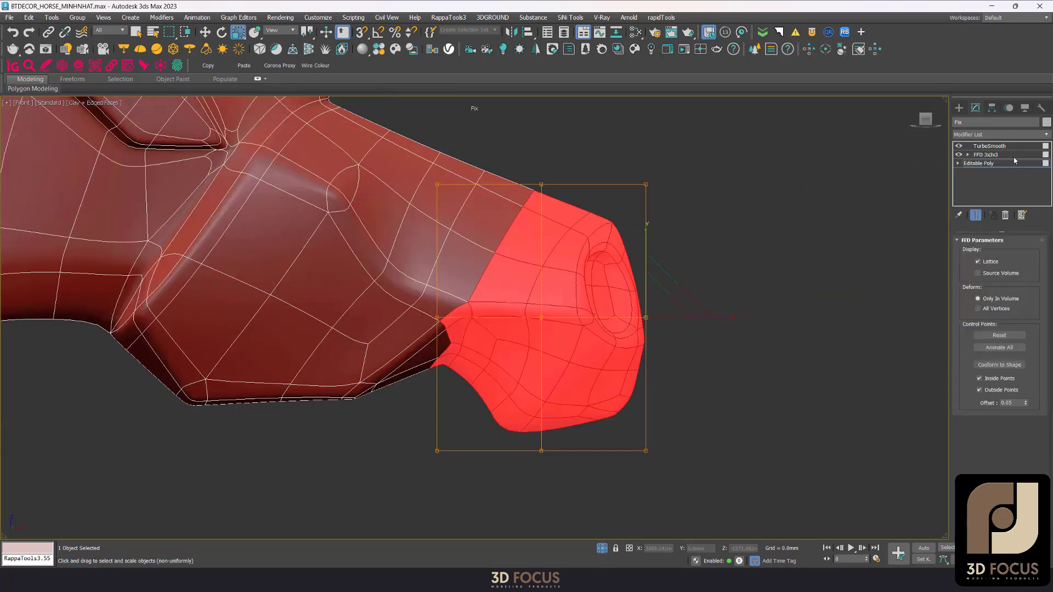
{"action": "right_click", "coordinate": [1013, 154]}
{"action": "left_click", "coordinate": [922, 242]}
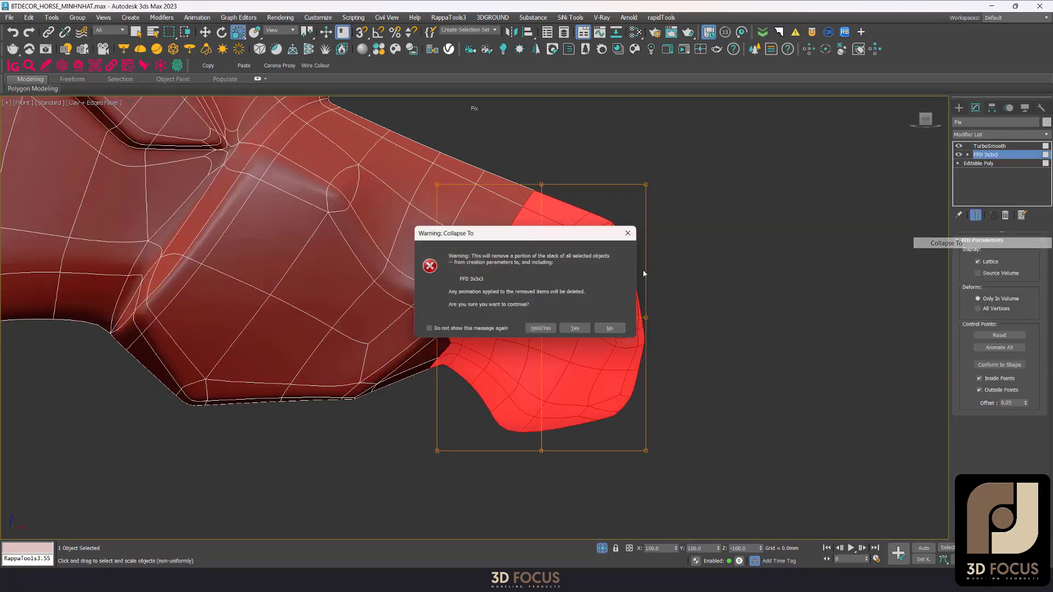
{"action": "left_click", "coordinate": [579, 330]}
- Frame the whole horse and review it with edged faces toggled off and on
{"action": "key", "text": "z"}
{"action": "scroll", "coordinate": [803, 327], "scroll_direction": "up", "scroll_amount": 3}
{"action": "scroll", "coordinate": [803, 327], "scroll_direction": "up", "scroll_amount": 3}
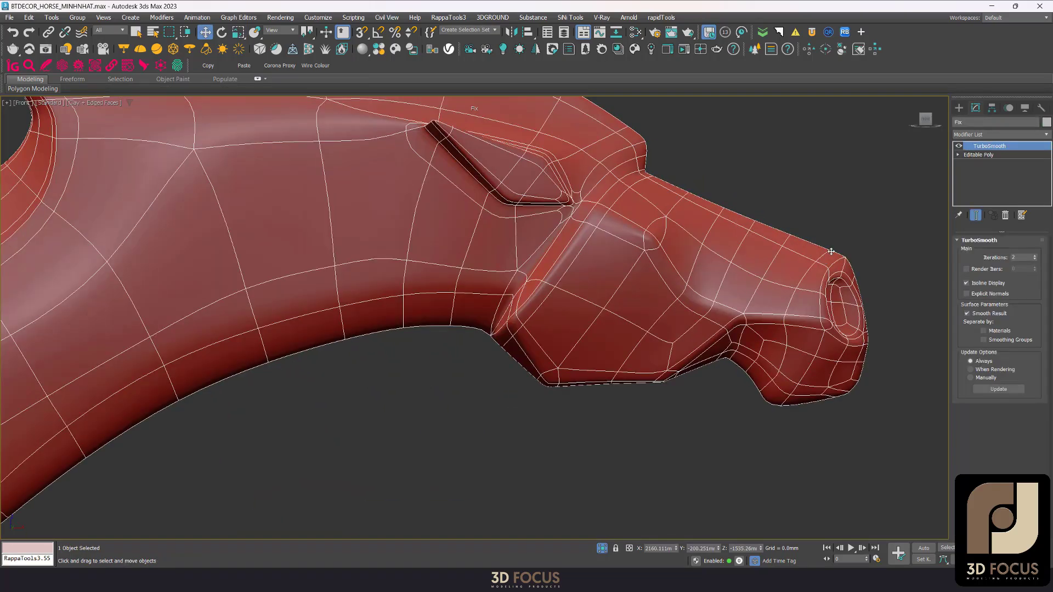
{"action": "scroll", "coordinate": [834, 247], "scroll_direction": "down", "scroll_amount": 6}
{"action": "key", "text": "F4"}
{"action": "scroll", "coordinate": [859, 238], "scroll_direction": "up", "scroll_amount": 3}
{"action": "key", "text": "F4"}
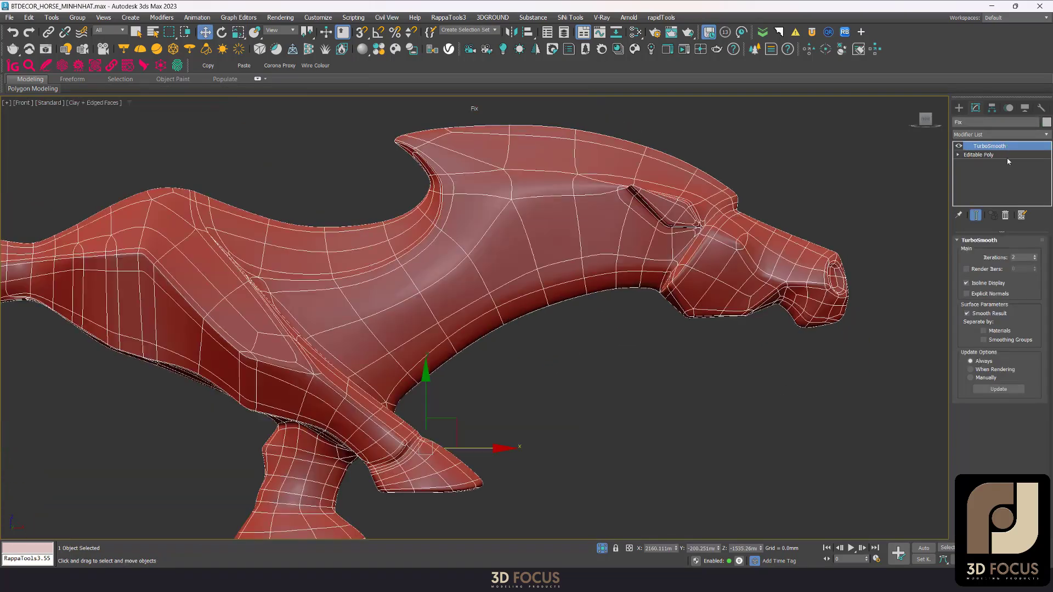
- Select a single vertex at the neck crease behind the head
{"action": "key", "text": "1"}
{"action": "scroll", "coordinate": [648, 193], "scroll_direction": "up", "scroll_amount": 5}
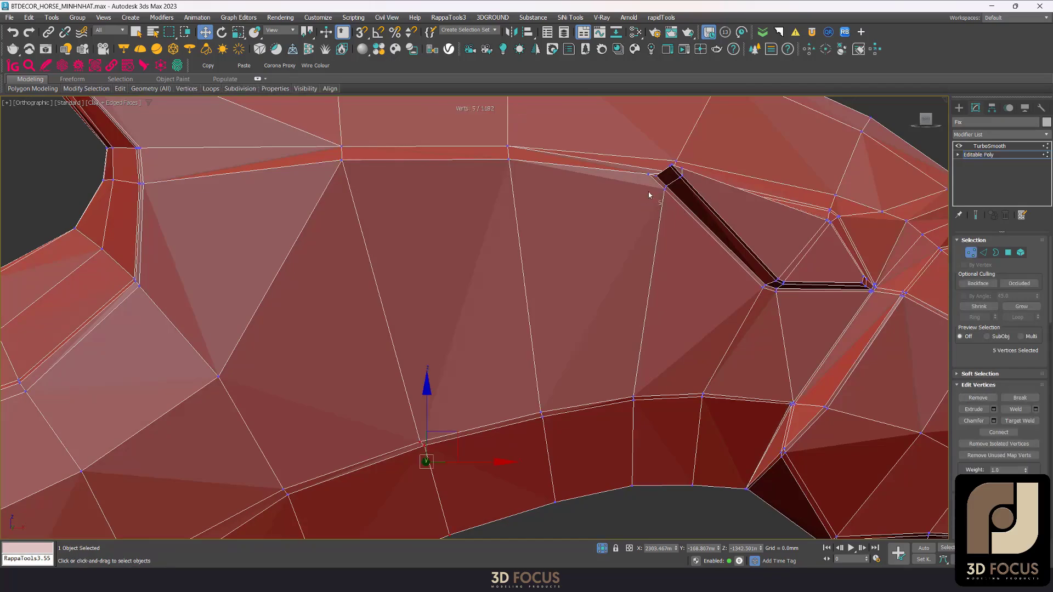
{"action": "left_click", "coordinate": [646, 177]}
{"action": "scroll", "coordinate": [646, 177], "scroll_direction": "down", "scroll_amount": 2}
{"action": "mouse_move", "coordinate": [646, 181]}
{"action": "middle_mouse_down", "text": "alt"}
{"action": "mouse_move", "coordinate": [779, 241]}
{"action": "mouse_move", "coordinate": [764, 242]}
{"action": "mouse_move", "coordinate": [759, 229]}
{"action": "middle_mouse_up", "text": "alt"}
{"action": "scroll", "coordinate": [734, 221], "scroll_direction": "up", "scroll_amount": 4}
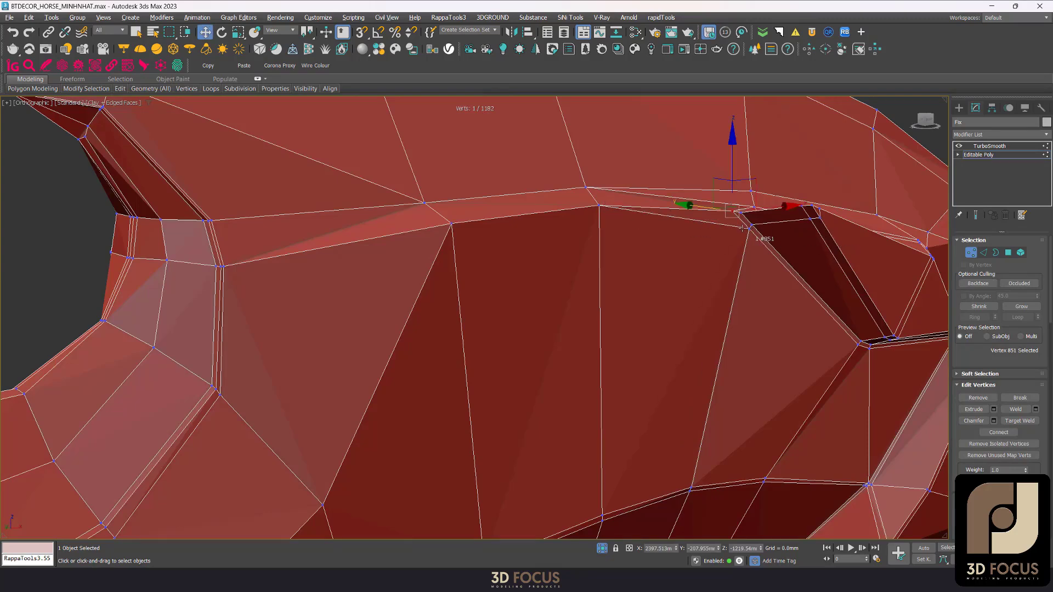
- Select the edges beside the crease, switching between vertex and edge levels
{"action": "key", "text": "2"}
{"action": "left_click", "coordinate": [707, 211]}
{"action": "key", "text": "1"}
{"action": "mouse_move", "coordinate": [583, 189]}
{"action": "middle_mouse_down", "text": "alt"}
{"action": "mouse_move", "coordinate": [735, 190]}
{"action": "mouse_move", "coordinate": [761, 231]}
{"action": "mouse_move", "coordinate": [851, 247]}
{"action": "middle_mouse_up", "text": "alt"}
{"action": "key", "text": "2"}
{"action": "left_click", "coordinate": [735, 189]}
{"action": "scroll", "coordinate": [759, 231], "scroll_direction": "down", "scroll_amount": 4}
{"action": "key", "text": "1"}
{"action": "scroll", "coordinate": [851, 246], "scroll_direction": "up", "scroll_amount": 4}
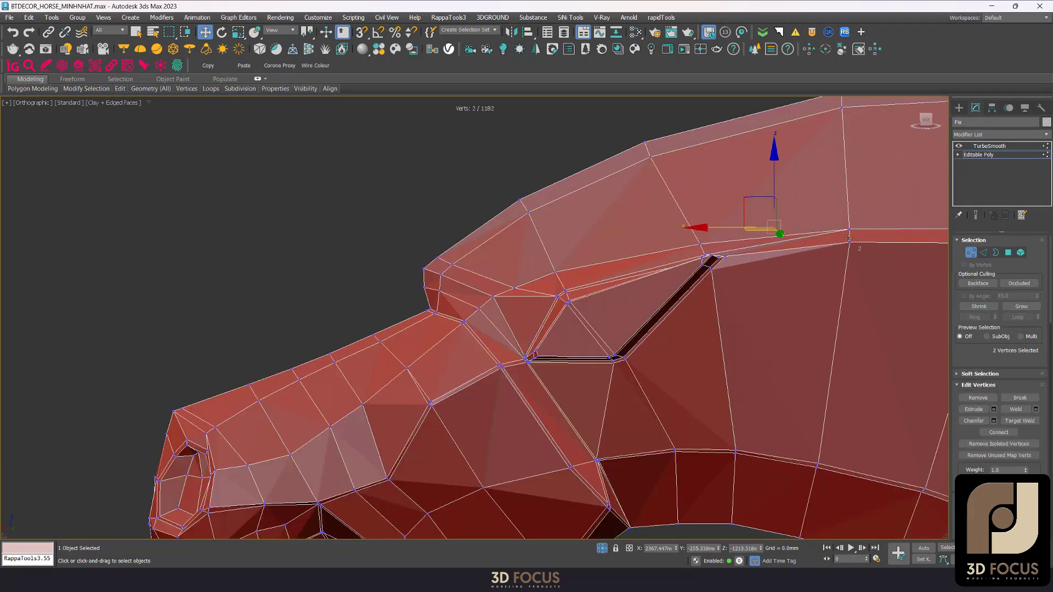
- Select two edges along the crease and the vertex at its corner
{"action": "key", "text": "2"}
{"action": "left_click", "coordinate": [759, 251]}
{"action": "scroll", "coordinate": [759, 253], "scroll_direction": "up", "scroll_amount": 3}
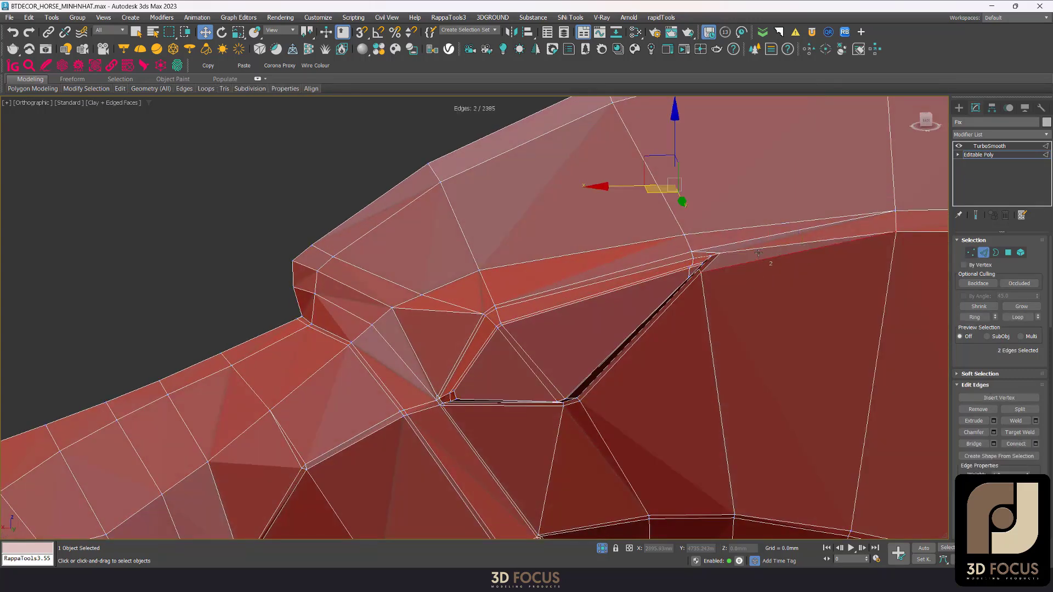
{"action": "key", "text": "1"}
{"action": "left_click", "coordinate": [721, 254]}
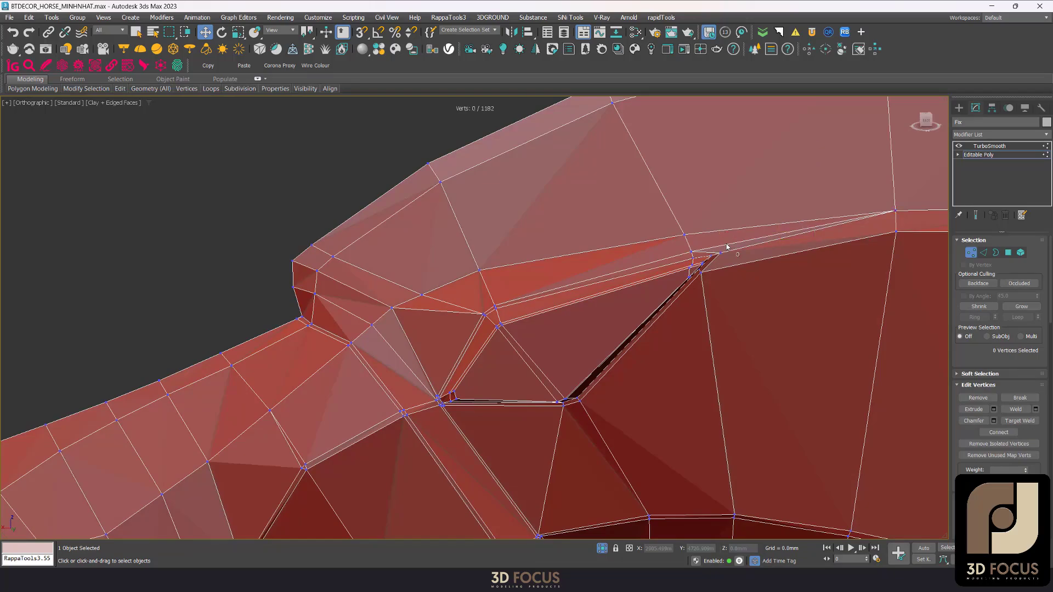
- Select the edge at the crease tip, then view the TurboSmooth result from the side
{"action": "key", "text": "2"}
{"action": "left_click", "coordinate": [726, 261]}
{"action": "scroll", "coordinate": [715, 258], "scroll_direction": "down", "scroll_amount": 5}
{"action": "middle_click_drag", "start_coordinate": [716, 258], "coordinate": [791, 269], "text": "alt"}
{"action": "key", "text": "ctrl+b"}
{"action": "scroll", "coordinate": [794, 267], "scroll_direction": "up", "scroll_amount": 2}
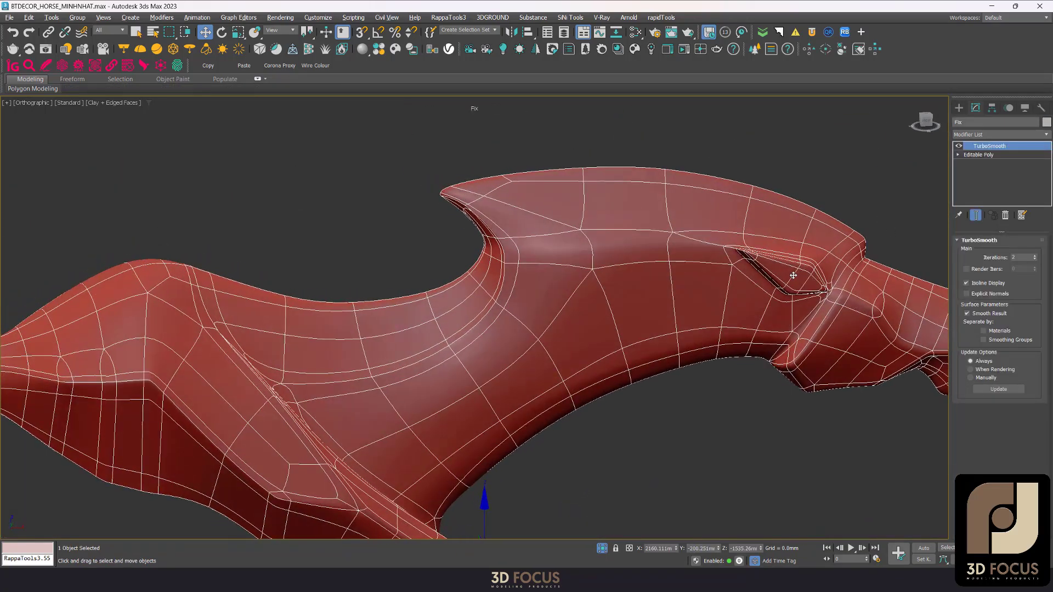
{"action": "scroll", "coordinate": [791, 269], "scroll_direction": "down", "scroll_amount": 2}
{"action": "scroll", "coordinate": [790, 269], "scroll_direction": "down", "scroll_amount": 4}
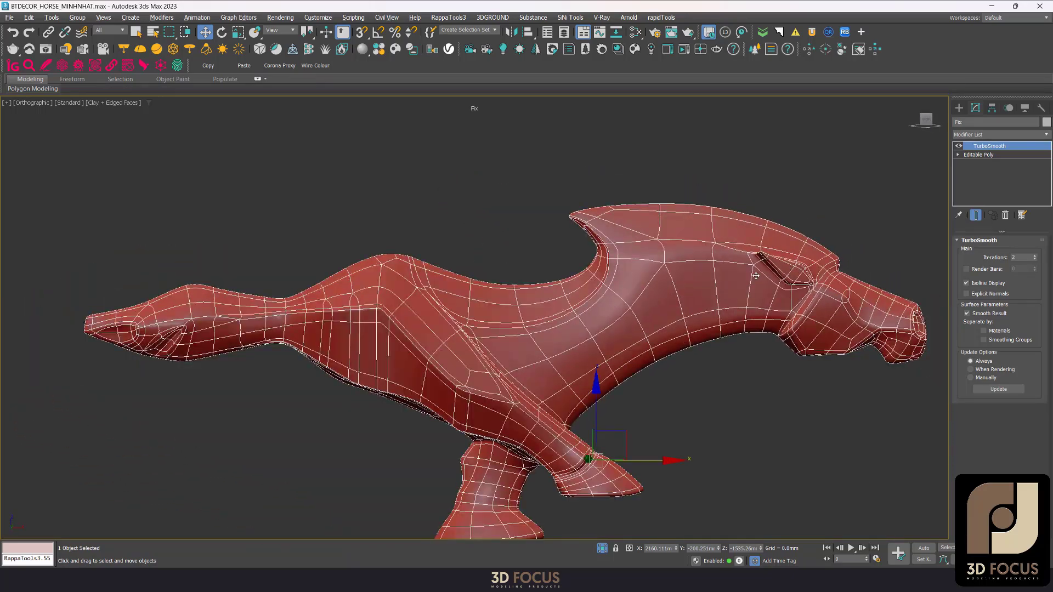
{"action": "middle_click_drag", "start_coordinate": [756, 275], "coordinate": [759, 280], "text": "alt"}
{"action": "key", "text": "F4"}
{"action": "key", "text": "F4"}
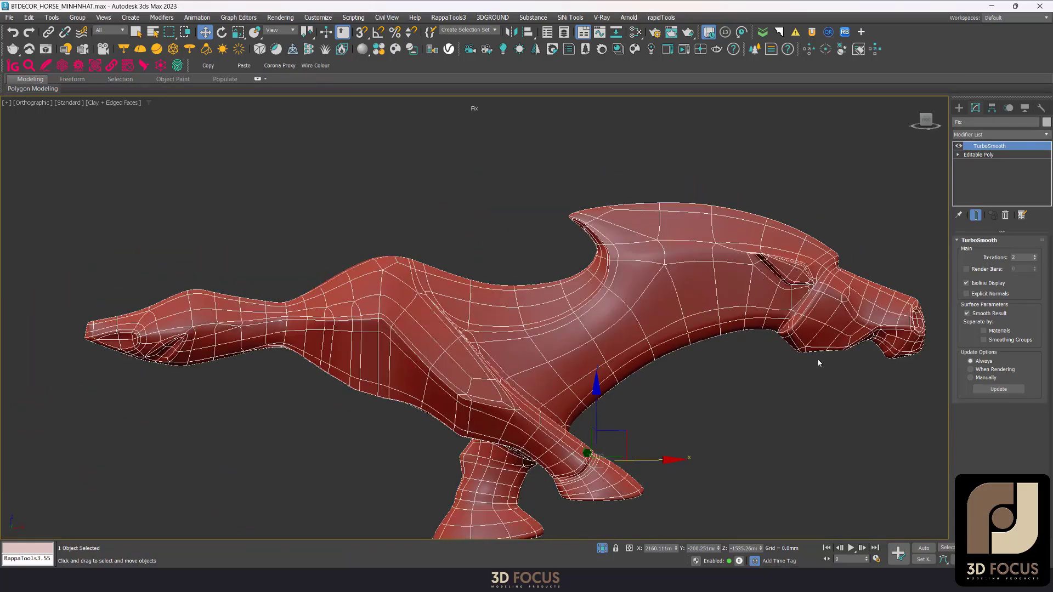
{"action": "key", "text": "f"}
{"action": "scroll", "coordinate": [747, 340], "scroll_direction": "down", "scroll_amount": 1}
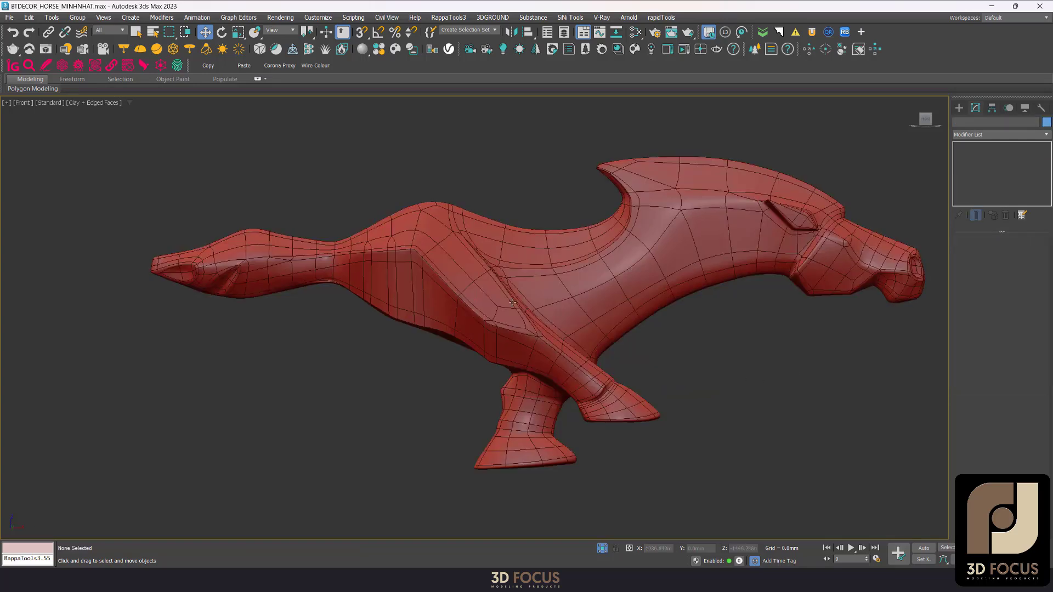
{"action": "scroll", "coordinate": [636, 301], "scroll_direction": "up", "scroll_amount": 2}
{"action": "scroll", "coordinate": [697, 242], "scroll_direction": "up", "scroll_amount": 3}
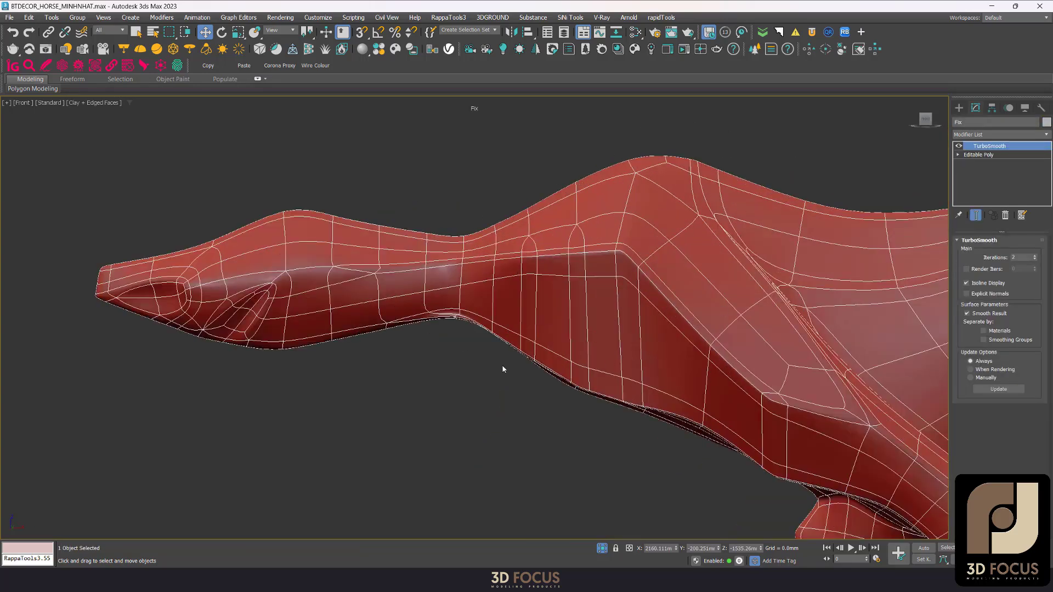
{"action": "key", "text": "F4"}
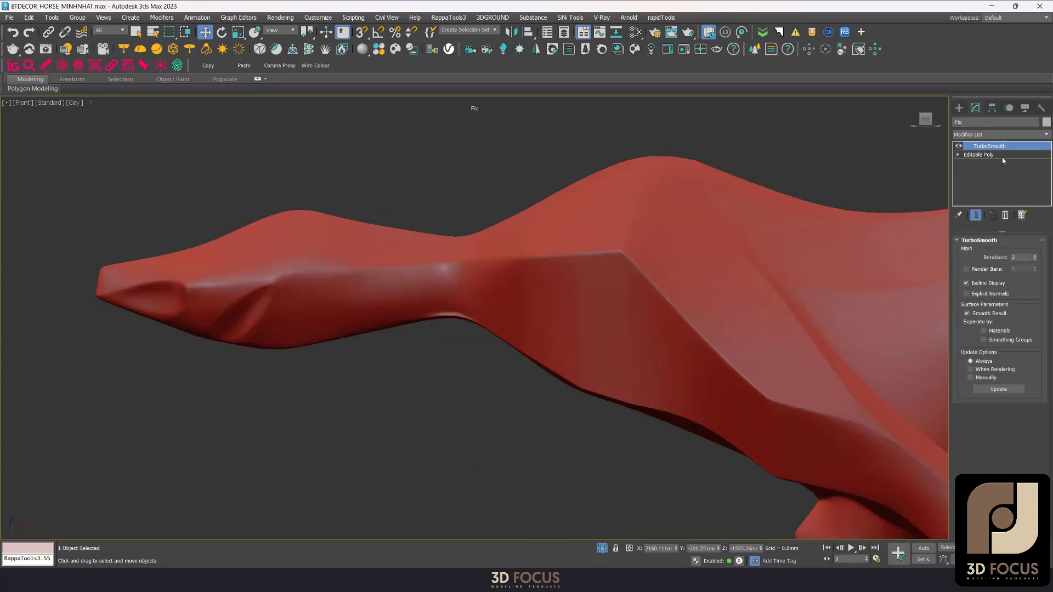
{"action": "key", "text": "F4"}
{"action": "left_click", "coordinate": [1002, 155]}
- In Edge mode, delete the first two stray edges on the horse's neck cage
{"action": "key", "text": "2"}
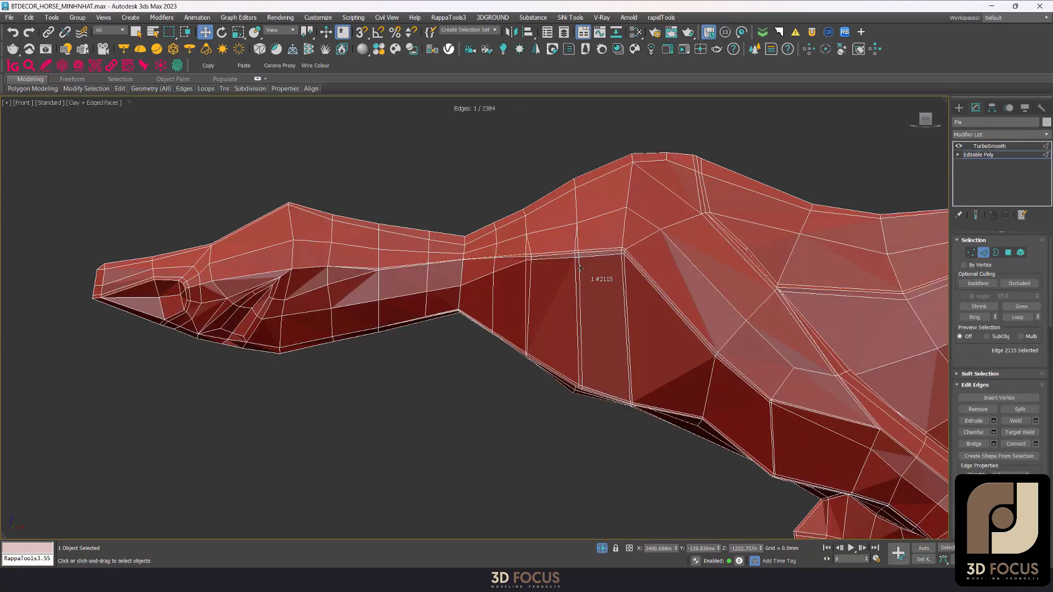
{"action": "scroll", "coordinate": [578, 257], "scroll_direction": "up", "scroll_amount": 2}
{"action": "left_click", "coordinate": [579, 272]}
{"action": "middle_click_drag", "start_coordinate": [580, 271], "coordinate": [581, 308], "text": "alt"}
{"action": "scroll", "coordinate": [589, 428], "scroll_direction": "up", "scroll_amount": 5}
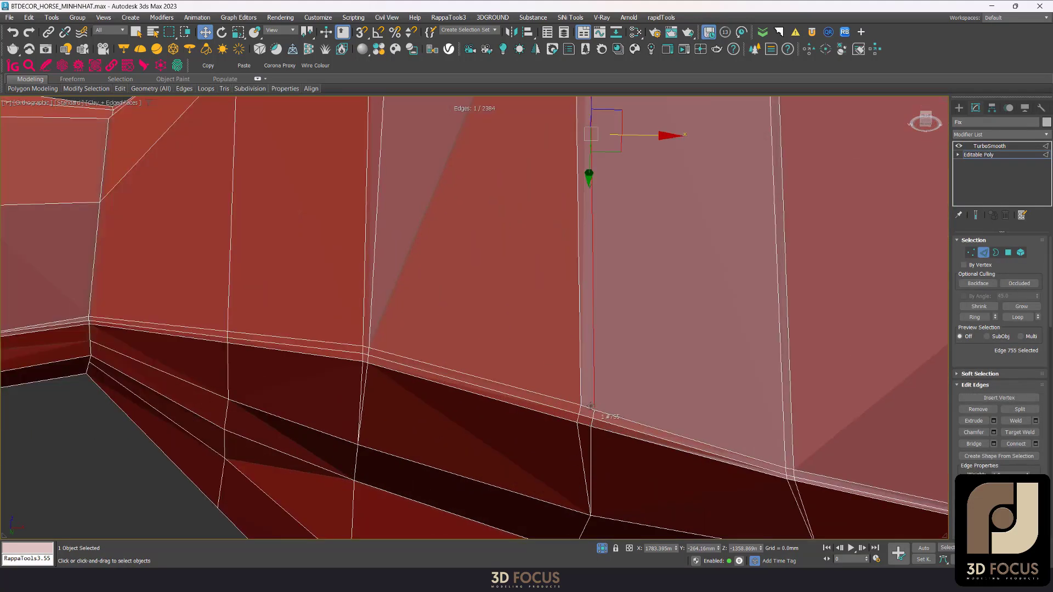
{"action": "key", "text": "BackSpace"}
{"action": "scroll", "coordinate": [618, 370], "scroll_direction": "down", "scroll_amount": 3}
{"action": "mouse_move", "coordinate": [618, 377]}
{"action": "middle_mouse_down"}
{"action": "mouse_move", "coordinate": [615, 296]}
{"action": "mouse_move", "coordinate": [636, 242]}
{"action": "mouse_move", "coordinate": [601, 296]}
{"action": "mouse_move", "coordinate": [613, 265]}
{"action": "middle_mouse_up"}
{"action": "scroll", "coordinate": [615, 291], "scroll_direction": "up", "scroll_amount": 2}
{"action": "key", "text": "BackSpace"}
- Delete another neck edge, then select an edge along the neck's underside
{"action": "left_click", "coordinate": [588, 259]}
{"action": "key", "text": "BackSpace"}
{"action": "scroll", "coordinate": [594, 253], "scroll_direction": "up", "scroll_amount": 3}
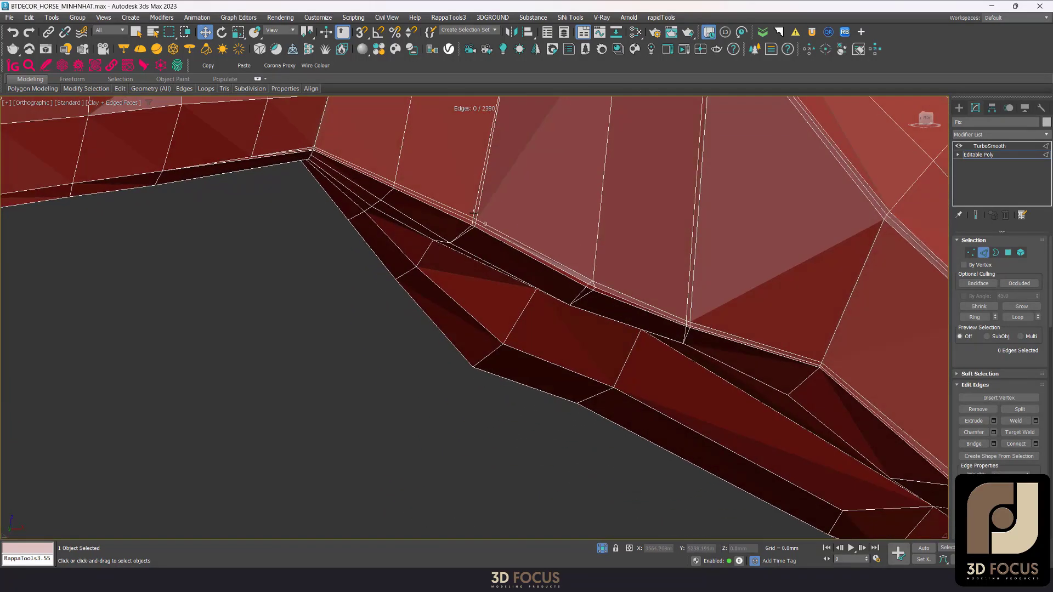
{"action": "scroll", "coordinate": [477, 231], "scroll_direction": "up", "scroll_amount": 3}
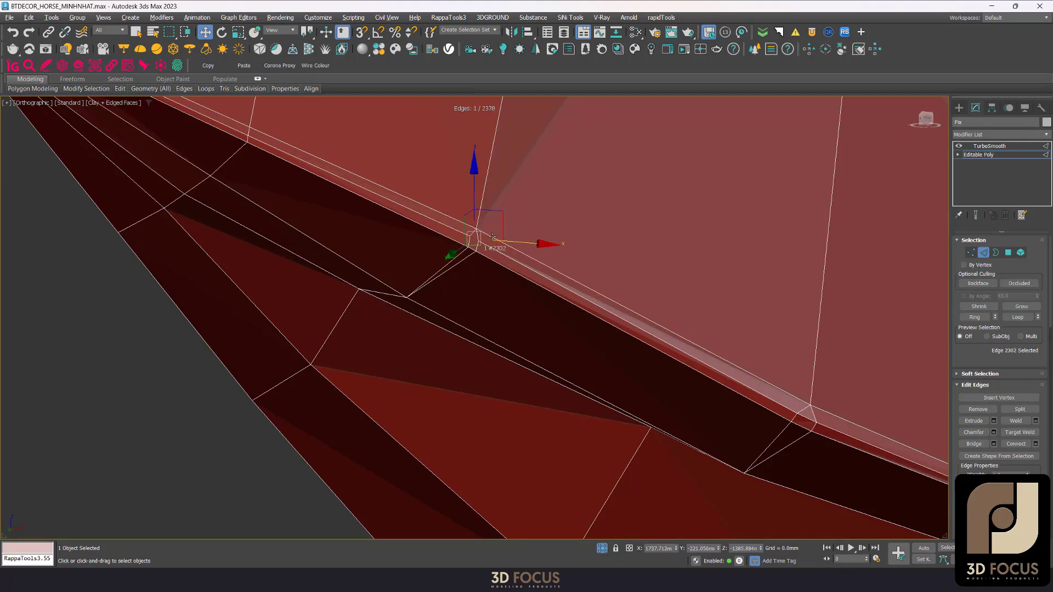
{"action": "scroll", "coordinate": [585, 239], "scroll_direction": "down", "scroll_amount": 3}
{"action": "left_click", "coordinate": [606, 259]}
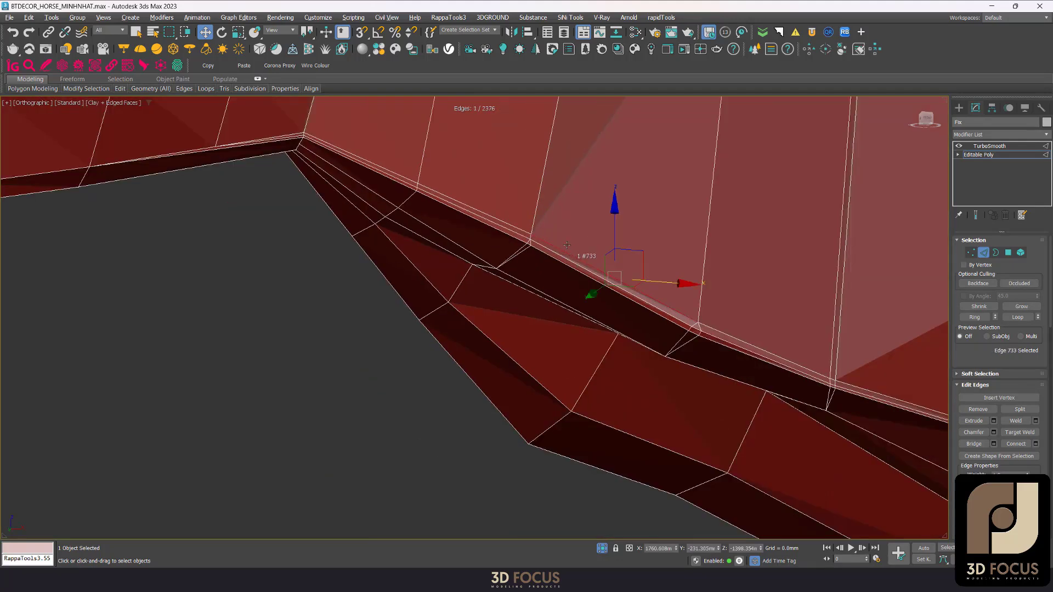
{"action": "mouse_move", "coordinate": [605, 259]}
{"action": "middle_mouse_down", "text": "alt"}
{"action": "mouse_move", "coordinate": [601, 279]}
{"action": "mouse_move", "coordinate": [477, 350]}
{"action": "middle_mouse_up", "text": "alt"}
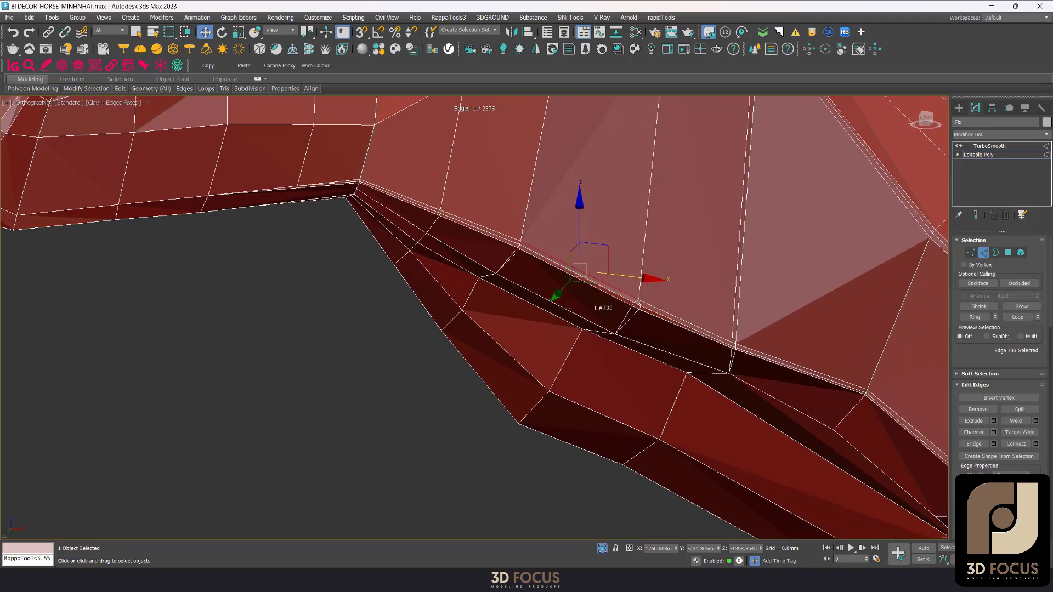
- Preview the TurboSmooth result on the neck with the wireframe overlay hidden, then shown
{"action": "key", "text": "2"}
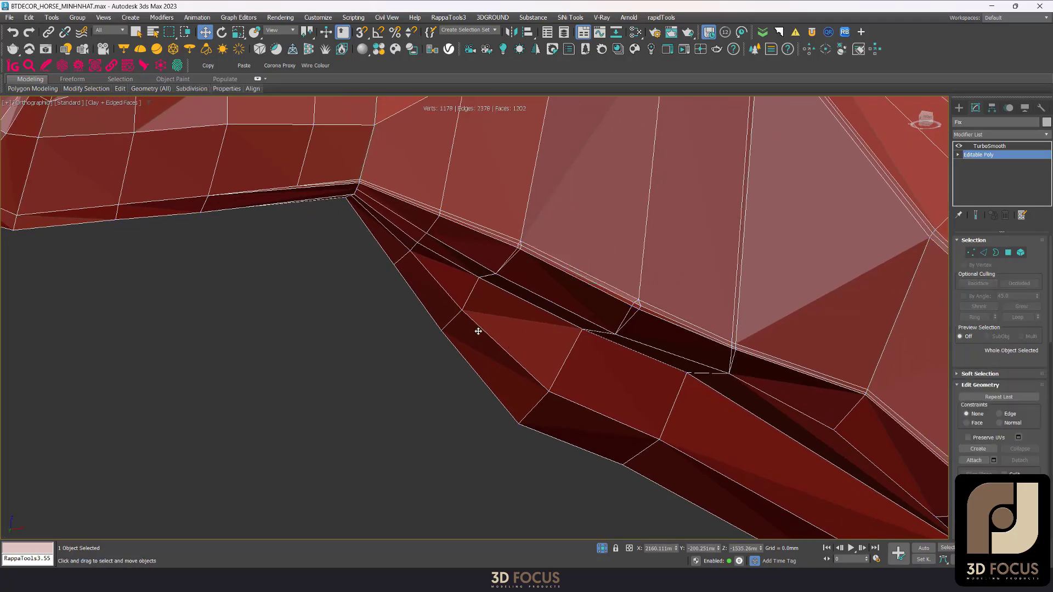
{"action": "key", "text": "Page_Up"}
{"action": "key", "text": "F4"}
{"action": "scroll", "coordinate": [639, 270], "scroll_direction": "down", "scroll_amount": 5}
{"action": "mouse_move", "coordinate": [639, 271]}
{"action": "middle_mouse_down"}
{"action": "mouse_move", "coordinate": [659, 291]}
{"action": "mouse_move", "coordinate": [631, 299]}
{"action": "mouse_move", "coordinate": [600, 239]}
{"action": "mouse_move", "coordinate": [615, 154]}
{"action": "mouse_move", "coordinate": [593, 407]}
{"action": "mouse_move", "coordinate": [579, 383]}
{"action": "mouse_move", "coordinate": [606, 181]}
{"action": "middle_mouse_up"}
{"action": "key", "text": "F4"}
- Back on the base mesh, select a vertex at the neck junction
{"action": "left_click", "coordinate": [979, 155]}
{"action": "key", "text": "1"}
{"action": "scroll", "coordinate": [604, 214], "scroll_direction": "up", "scroll_amount": 5}
{"action": "scroll", "coordinate": [592, 435], "scroll_direction": "up", "scroll_amount": 4}
{"action": "scroll", "coordinate": [592, 433], "scroll_direction": "down", "scroll_amount": 4}
{"action": "scroll", "coordinate": [600, 234], "scroll_direction": "up", "scroll_amount": 4}
{"action": "left_click", "coordinate": [587, 252]}
{"action": "key", "text": "2"}
{"action": "scroll", "coordinate": [604, 465], "scroll_direction": "up", "scroll_amount": 3}
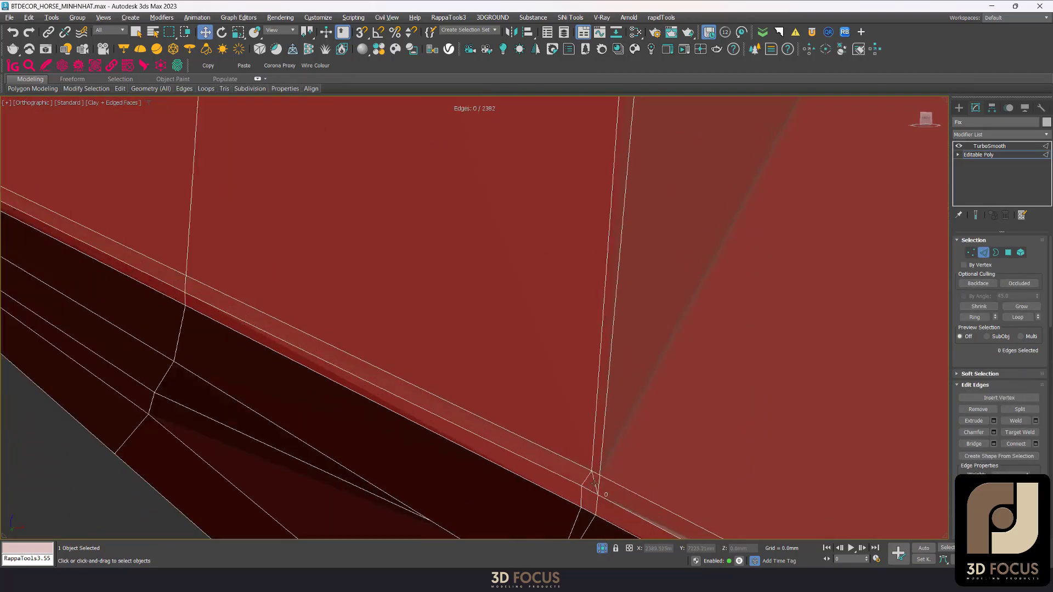
- Select the run of three edges along the neck corner and remove them with Ctrl+Backspace
{"action": "key", "text": "1"}
{"action": "scroll", "coordinate": [581, 481], "scroll_direction": "down", "scroll_amount": 4}
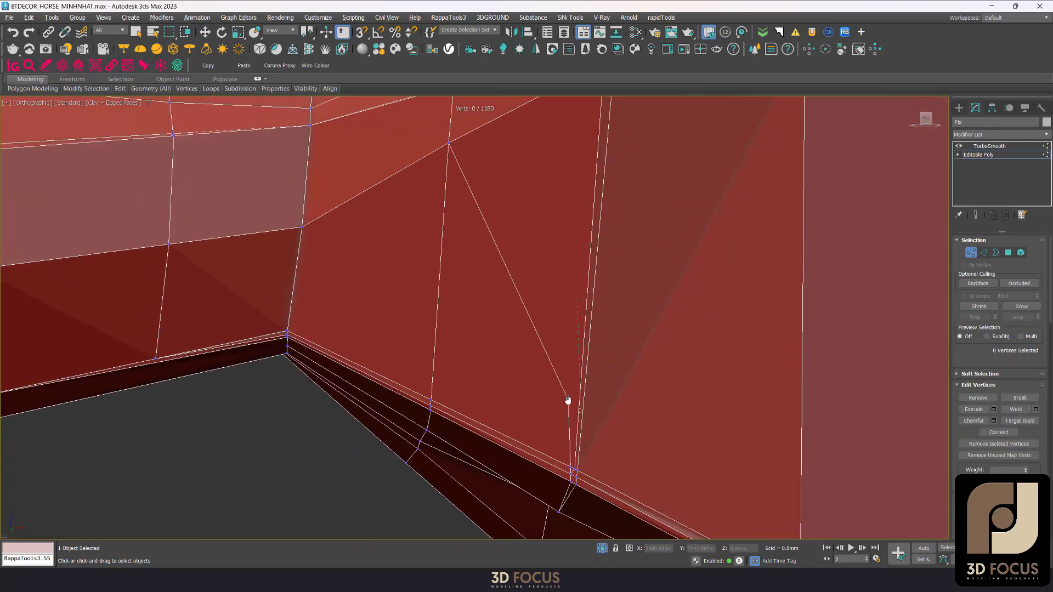
{"action": "middle_click_drag", "start_coordinate": [567, 400], "coordinate": [604, 348], "text": "alt"}
{"action": "scroll", "coordinate": [606, 256], "scroll_direction": "up", "scroll_amount": 3}
{"action": "key", "text": "2"}
{"action": "double_click", "coordinate": [610, 271]}
{"action": "key", "text": "w"}
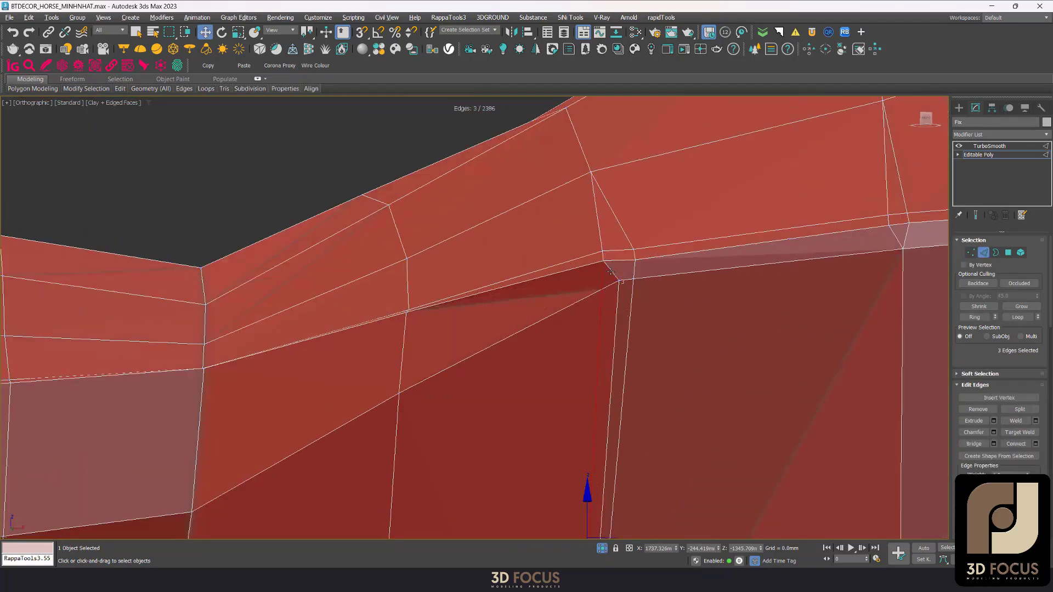
{"action": "key", "text": "ctrl+BackSpace"}
- Preview the smoothed horse and orbit to inspect the head and neck
{"action": "scroll", "coordinate": [620, 261], "scroll_direction": "down", "scroll_amount": 2}
{"action": "key", "text": "Page_Up"}
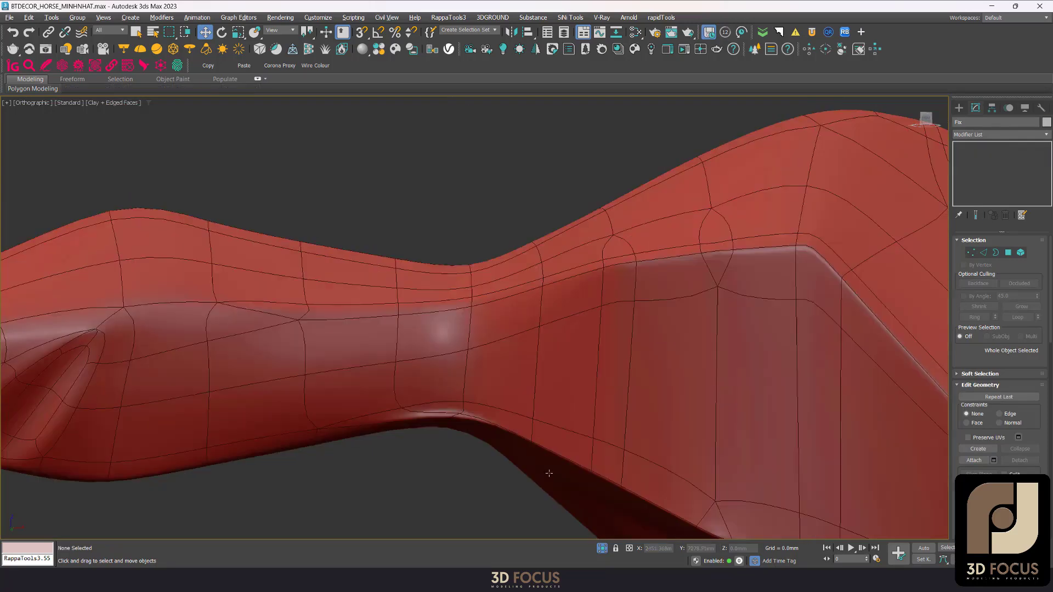
{"action": "key", "text": "F4"}
{"action": "scroll", "coordinate": [634, 278], "scroll_direction": "down", "scroll_amount": 5}
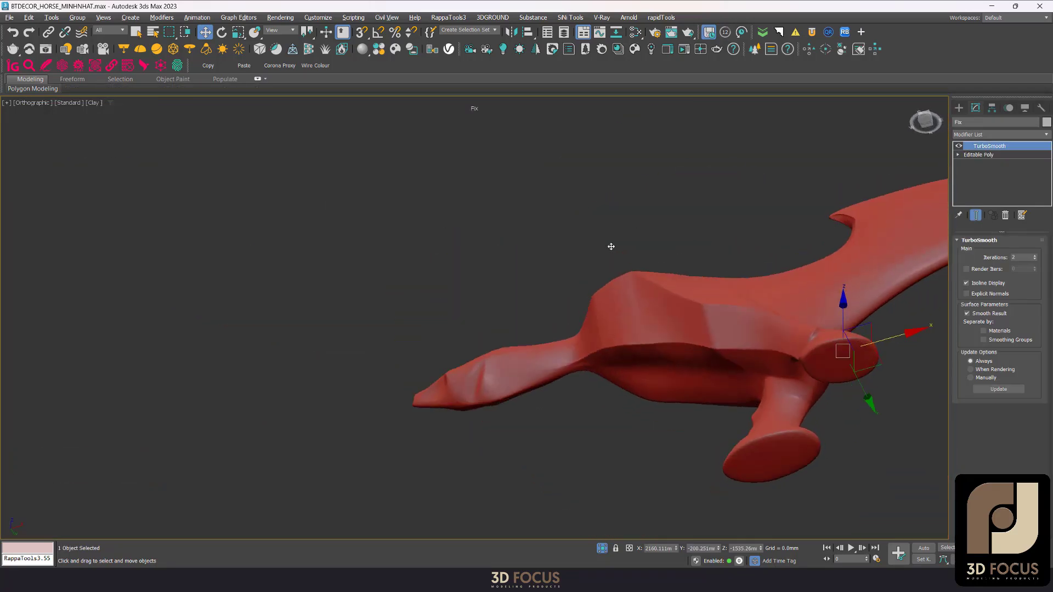
{"action": "scroll", "coordinate": [604, 274], "scroll_direction": "up", "scroll_amount": 5}
{"action": "scroll", "coordinate": [606, 301], "scroll_direction": "up", "scroll_amount": 2}
{"action": "scroll", "coordinate": [610, 303], "scroll_direction": "down", "scroll_amount": 4}
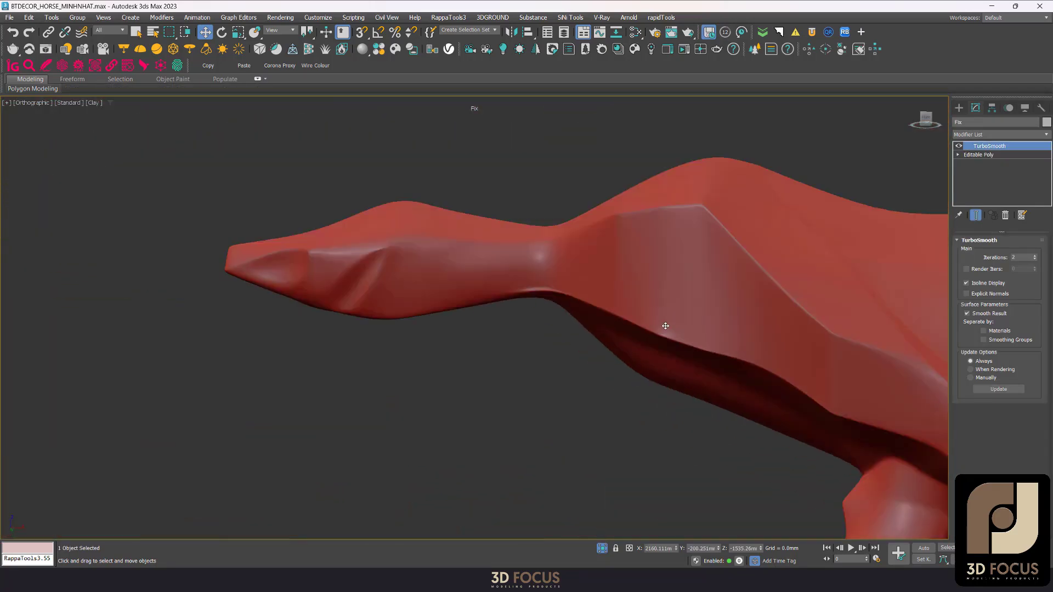
{"action": "mouse_move", "coordinate": [602, 329]}
{"action": "middle_mouse_down", "text": "alt"}
{"action": "mouse_move", "coordinate": [665, 376]}
{"action": "mouse_move", "coordinate": [678, 344]}
{"action": "middle_mouse_up", "text": "alt"}
{"action": "key", "text": "F4"}
{"action": "scroll", "coordinate": [677, 343], "scroll_direction": "up", "scroll_amount": 4}
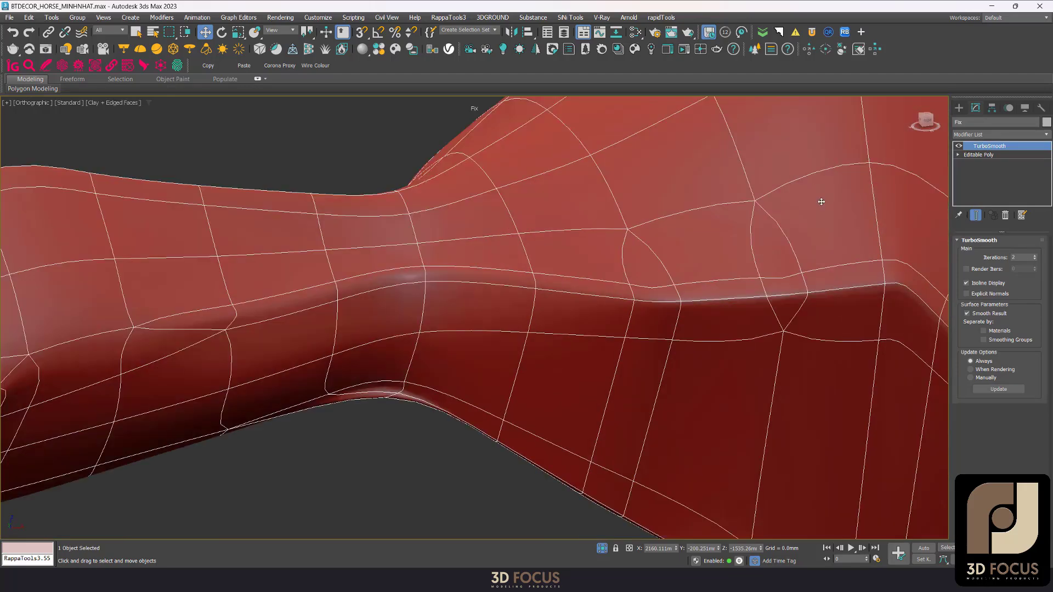
- On the base mesh in Edge mode, delete one more edge across the neck
{"action": "left_click", "coordinate": [1010, 156]}
{"action": "key", "text": "1"}
{"action": "scroll", "coordinate": [670, 223], "scroll_direction": "up", "scroll_amount": 2}
{"action": "scroll", "coordinate": [634, 276], "scroll_direction": "down", "scroll_amount": 5}
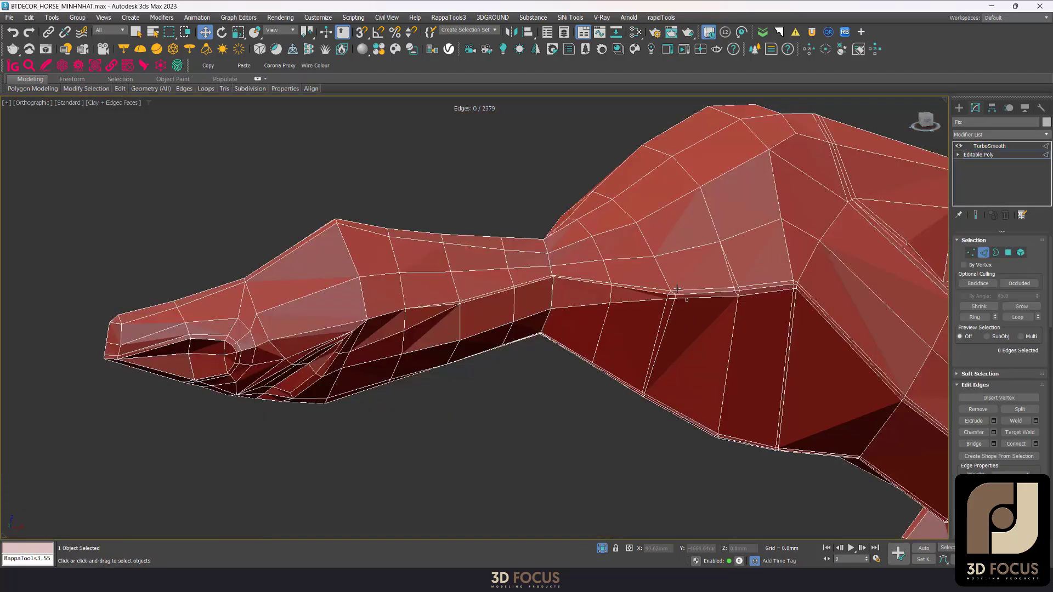
{"action": "key", "text": "2"}
{"action": "scroll", "coordinate": [648, 276], "scroll_direction": "up", "scroll_amount": 5}
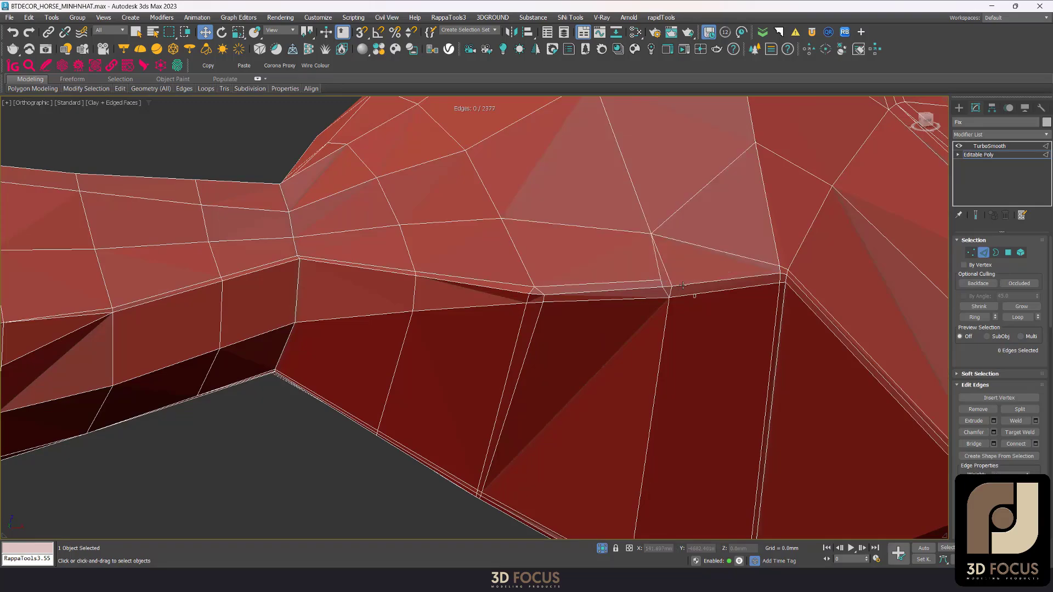
{"action": "middle_click_drag", "start_coordinate": [678, 284], "coordinate": [661, 278]}
{"action": "key", "text": "BackSpace"}
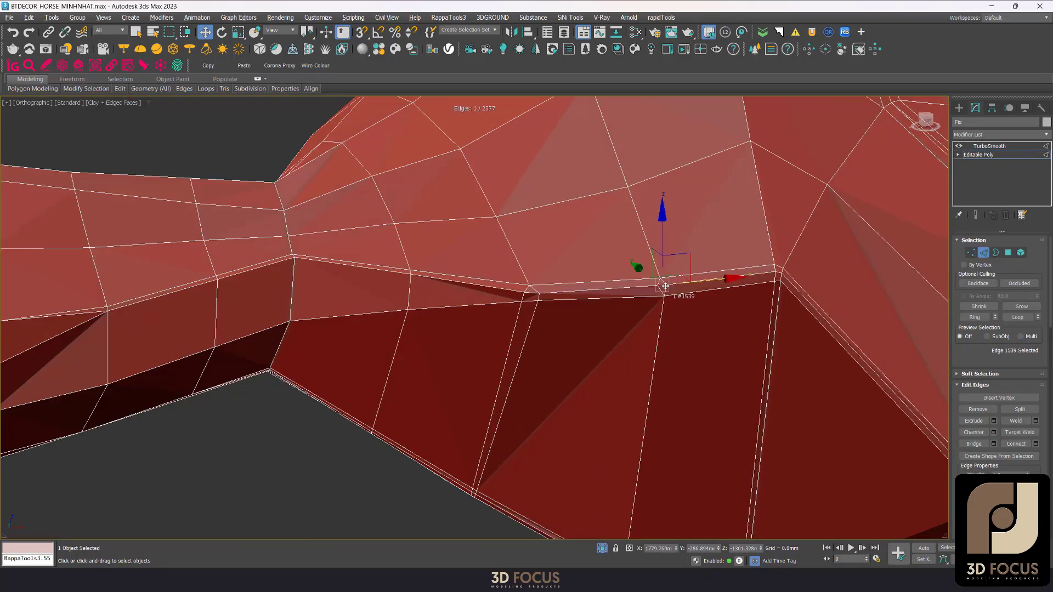
{"action": "scroll", "coordinate": [665, 286], "scroll_direction": "down", "scroll_amount": 5}
{"action": "scroll", "coordinate": [665, 263], "scroll_direction": "down", "scroll_amount": 2}
- Reselect the horse and reframe the view on the head and neck in Vertex mode
{"action": "left_click", "coordinate": [764, 228]}
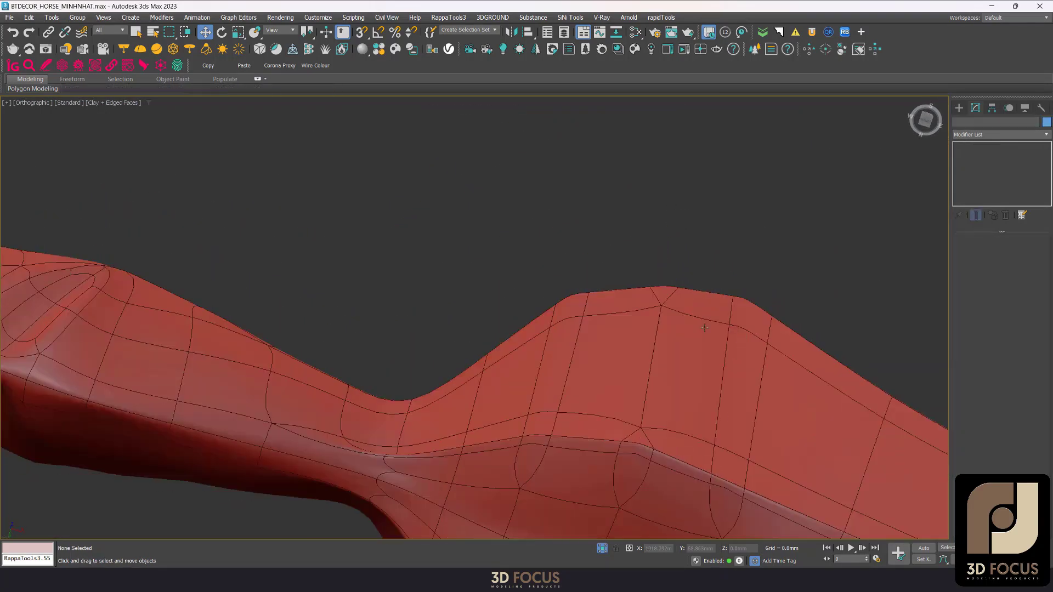
{"action": "left_click", "coordinate": [705, 328]}
{"action": "scroll", "coordinate": [713, 313], "scroll_direction": "down", "scroll_amount": 5}
{"action": "mouse_move", "coordinate": [717, 306]}
{"action": "middle_mouse_down"}
{"action": "mouse_move", "coordinate": [698, 381]}
{"action": "mouse_move", "coordinate": [764, 212]}
{"action": "middle_mouse_up"}
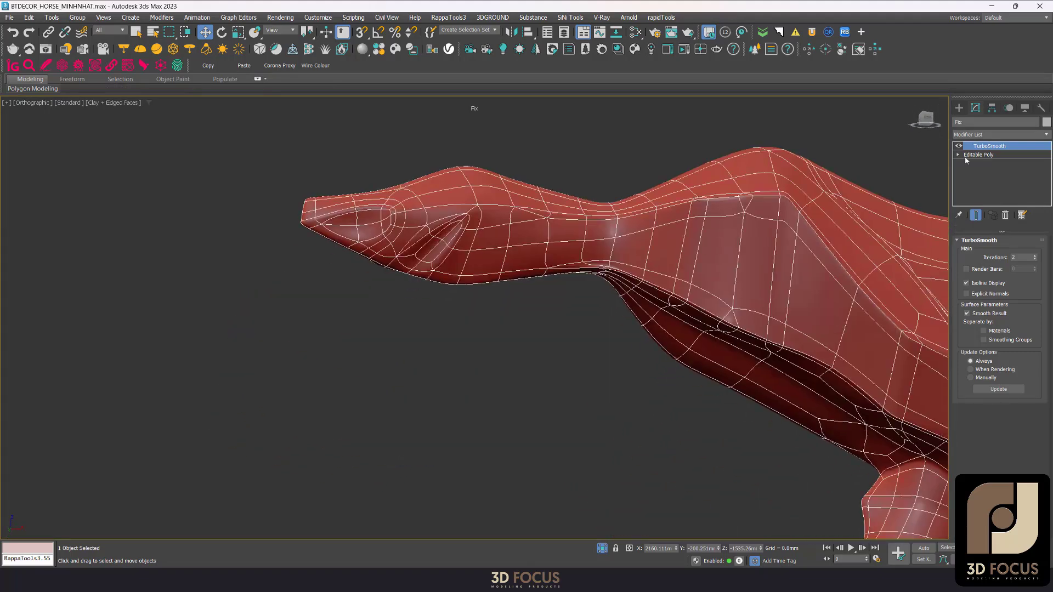
{"action": "key", "text": "1"}
{"action": "scroll", "coordinate": [748, 228], "scroll_direction": "up", "scroll_amount": 8}
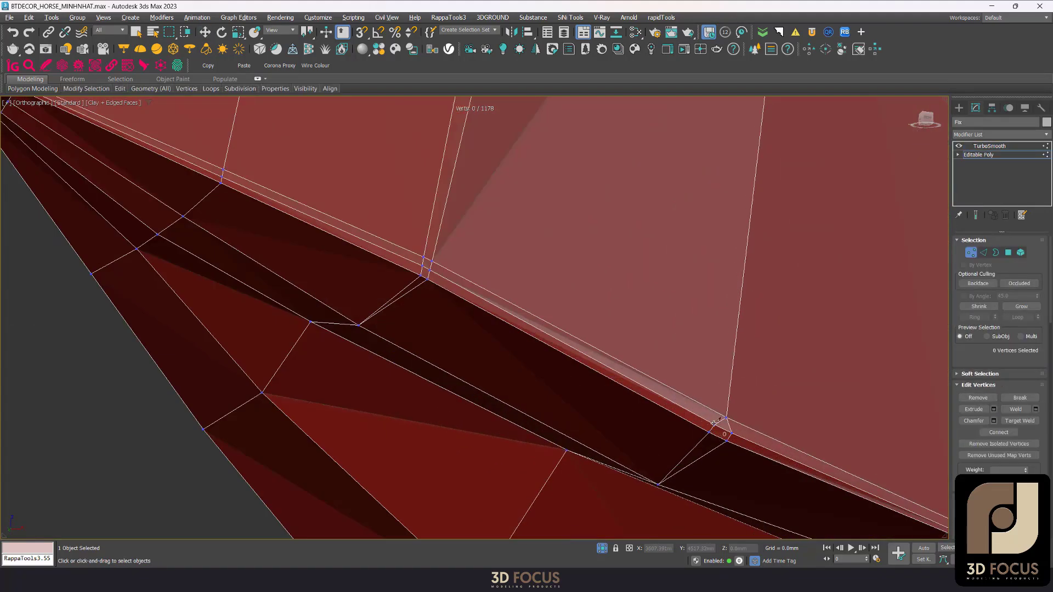
{"action": "scroll", "coordinate": [714, 423], "scroll_direction": "down", "scroll_amount": 5}
- Orbit to the neck's underside and remove the selected edge with Ctrl+Backspace
{"action": "middle_click_drag", "start_coordinate": [670, 270], "coordinate": [666, 207], "text": "alt"}
{"action": "scroll", "coordinate": [711, 168], "scroll_direction": "up", "scroll_amount": 5}
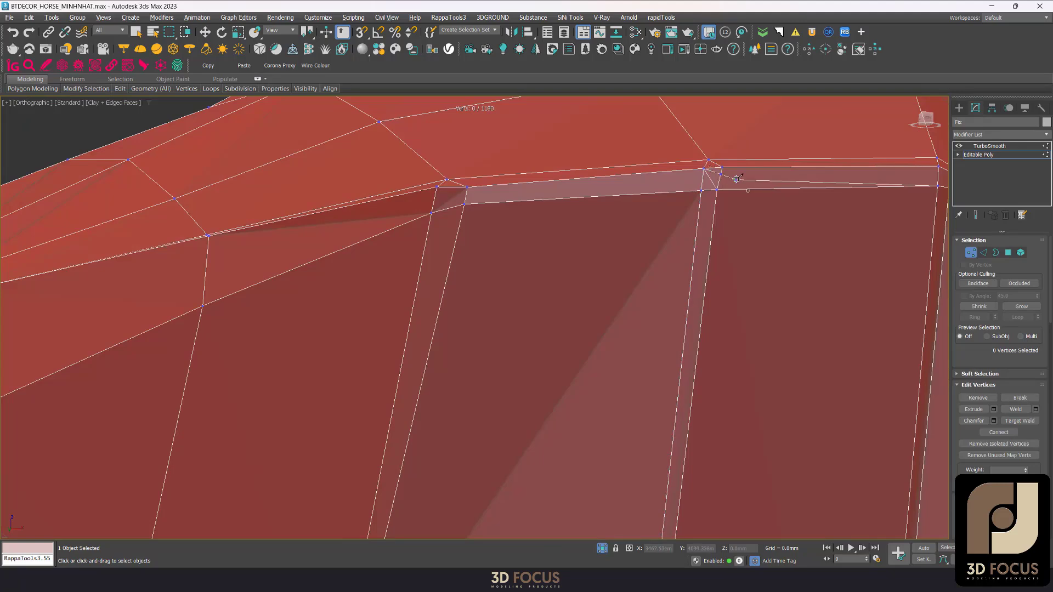
{"action": "scroll", "coordinate": [724, 167], "scroll_direction": "down", "scroll_amount": 5}
{"action": "middle_click_drag", "start_coordinate": [724, 235], "coordinate": [713, 181], "text": "alt"}
{"action": "scroll", "coordinate": [625, 406], "scroll_direction": "up", "scroll_amount": 4}
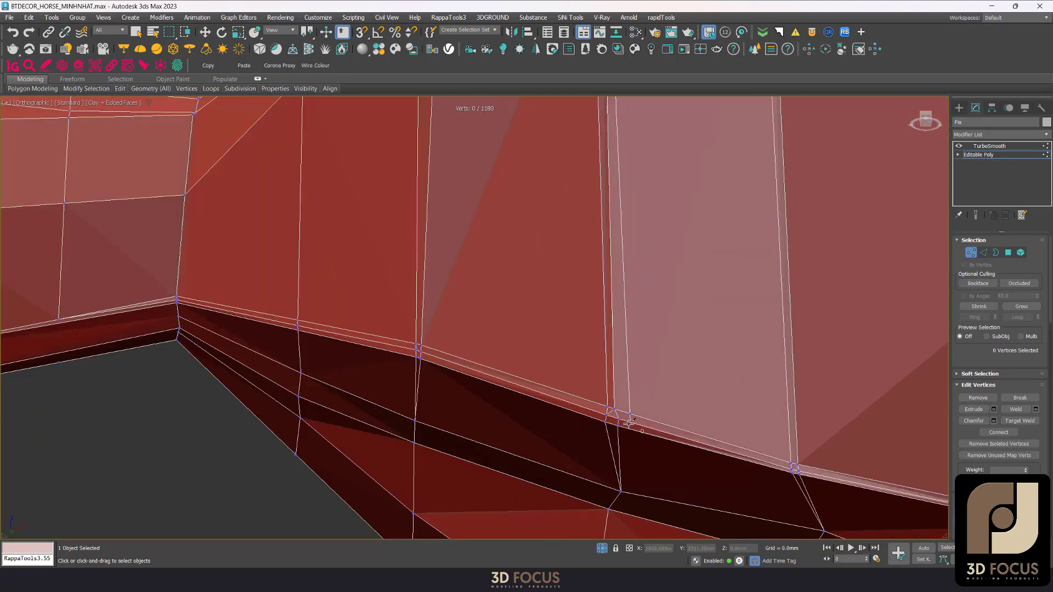
{"action": "scroll", "coordinate": [621, 416], "scroll_direction": "up", "scroll_amount": 2}
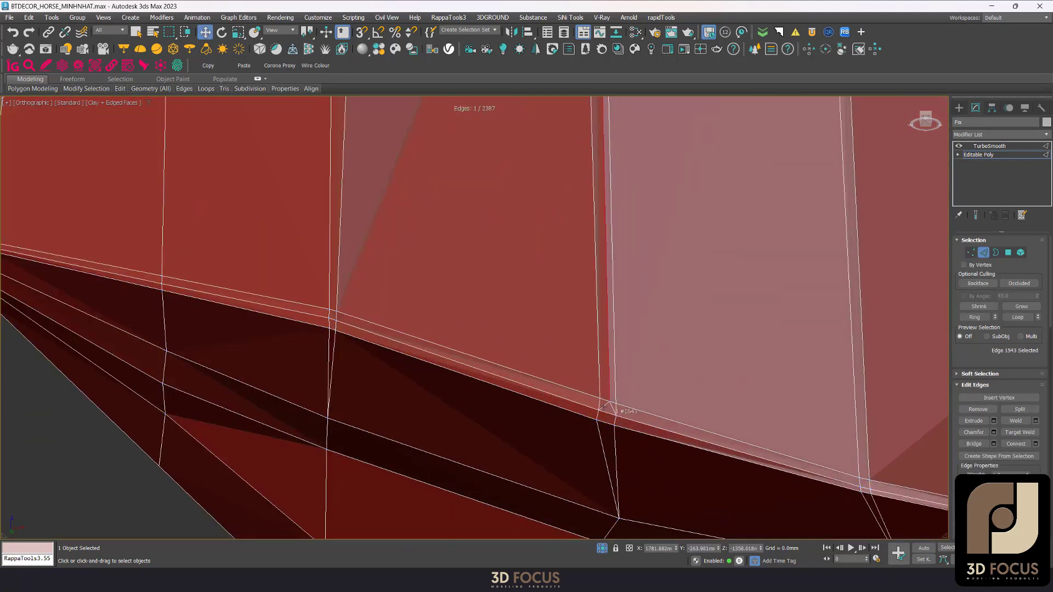
{"action": "scroll", "coordinate": [604, 407], "scroll_direction": "down", "scroll_amount": 2}
{"action": "key", "text": "ctrl+BackSpace"}
- Remove further neck edges with Ctrl+Backspace, then preview the smoothed head
{"action": "middle_click_drag", "start_coordinate": [625, 382], "coordinate": [630, 223], "text": "alt"}
{"action": "scroll", "coordinate": [610, 254], "scroll_direction": "up", "scroll_amount": 3}
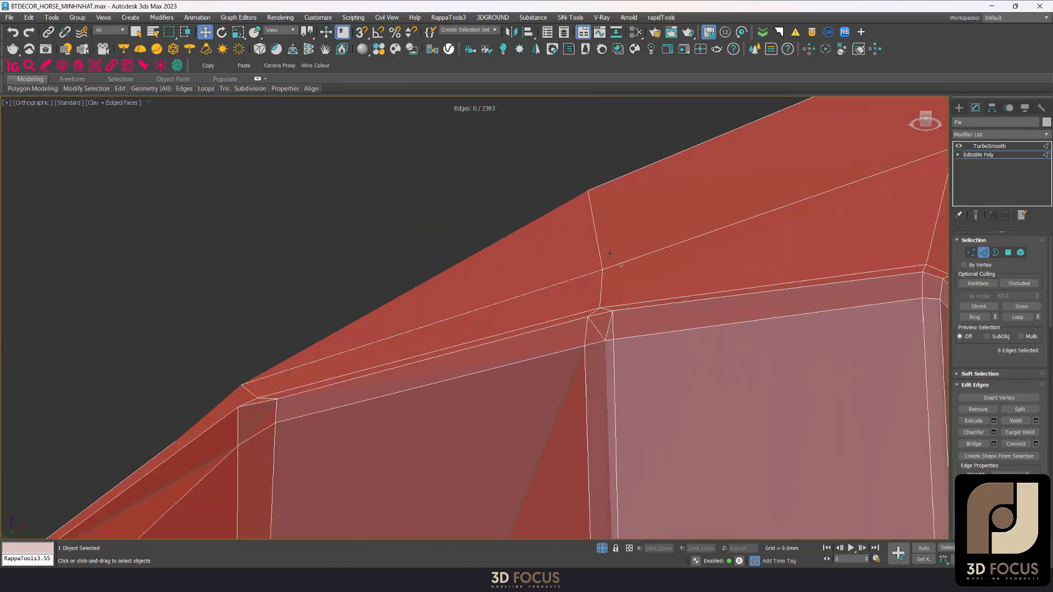
{"action": "scroll", "coordinate": [594, 332], "scroll_direction": "up", "scroll_amount": 2}
{"action": "key", "text": "ctrl+BackSpace"}
{"action": "scroll", "coordinate": [613, 336], "scroll_direction": "down", "scroll_amount": 3}
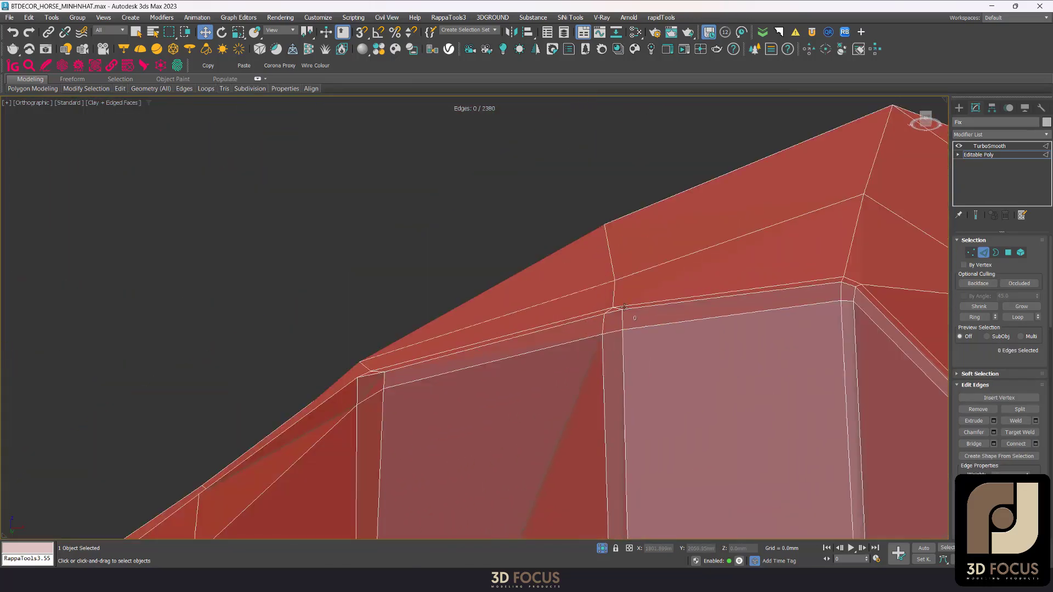
{"action": "left_click", "coordinate": [699, 235]}
{"action": "mouse_move", "coordinate": [700, 241]}
{"action": "middle_mouse_down", "text": "alt"}
{"action": "mouse_move", "coordinate": [680, 351]}
{"action": "mouse_move", "coordinate": [687, 372]}
{"action": "mouse_move", "coordinate": [690, 308]}
{"action": "middle_mouse_up", "text": "alt"}
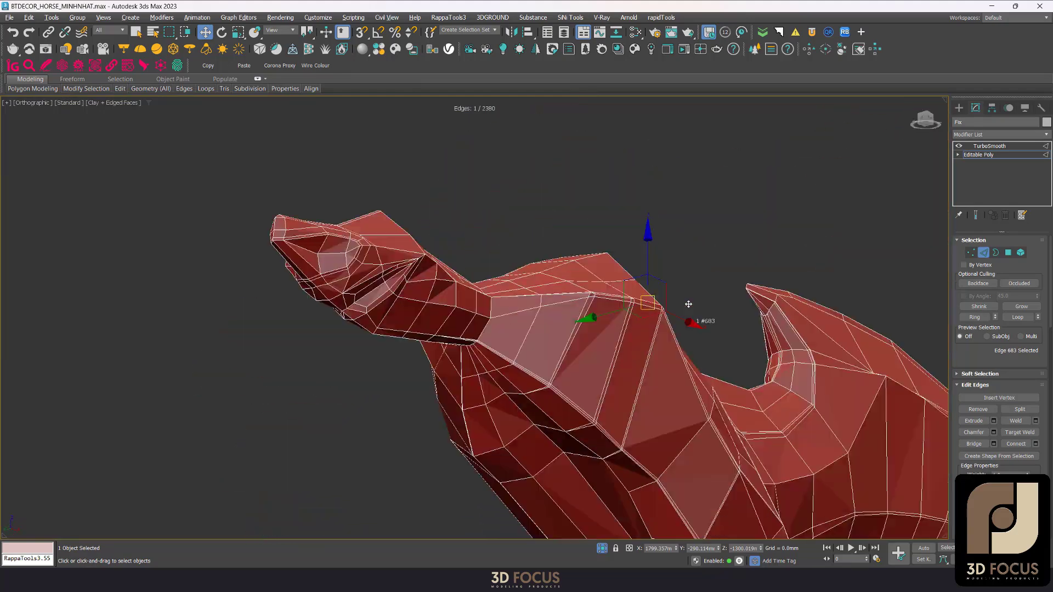
{"action": "scroll", "coordinate": [658, 318], "scroll_direction": "up", "scroll_amount": 2}
{"action": "key", "text": "Page_Up"}
- Inspect the smoothed horse from the front view, then orbit away with wireframe shown
{"action": "key", "text": "F4"}
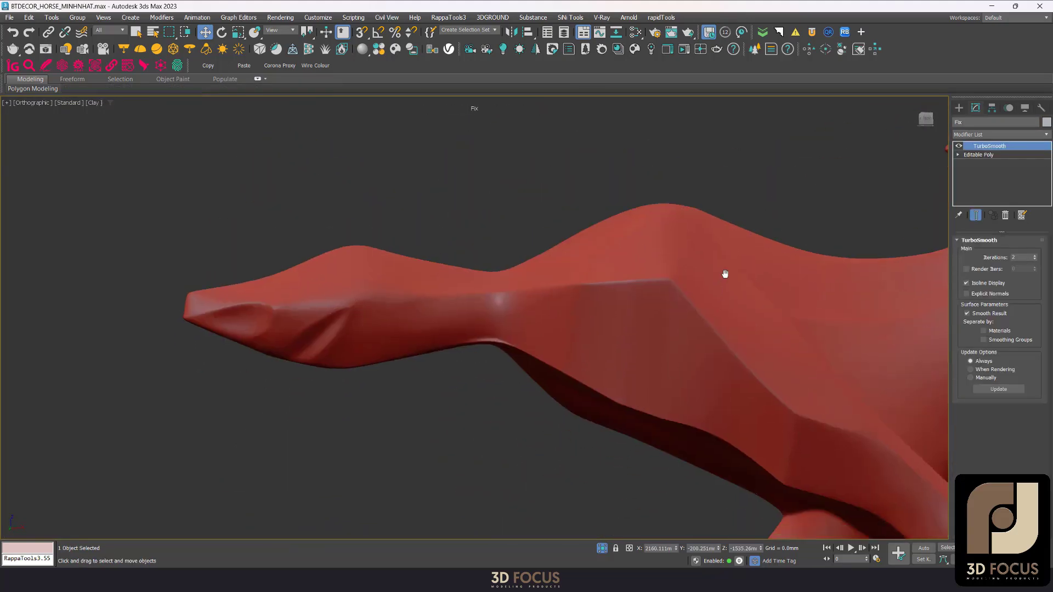
{"action": "key", "text": "f"}
{"action": "scroll", "coordinate": [659, 278], "scroll_direction": "down", "scroll_amount": 4}
{"action": "scroll", "coordinate": [561, 263], "scroll_direction": "up", "scroll_amount": 1}
{"action": "mouse_move", "coordinate": [562, 262]}
{"action": "middle_mouse_down", "text": "alt"}
{"action": "mouse_move", "coordinate": [548, 230]}
{"action": "mouse_move", "coordinate": [502, 270]}
{"action": "mouse_move", "coordinate": [583, 235]}
{"action": "mouse_move", "coordinate": [586, 209]}
{"action": "mouse_move", "coordinate": [948, 141]}
{"action": "middle_mouse_up", "text": "alt"}
{"action": "key", "text": "F4"}
{"action": "scroll", "coordinate": [499, 270], "scroll_direction": "up", "scroll_amount": 3}
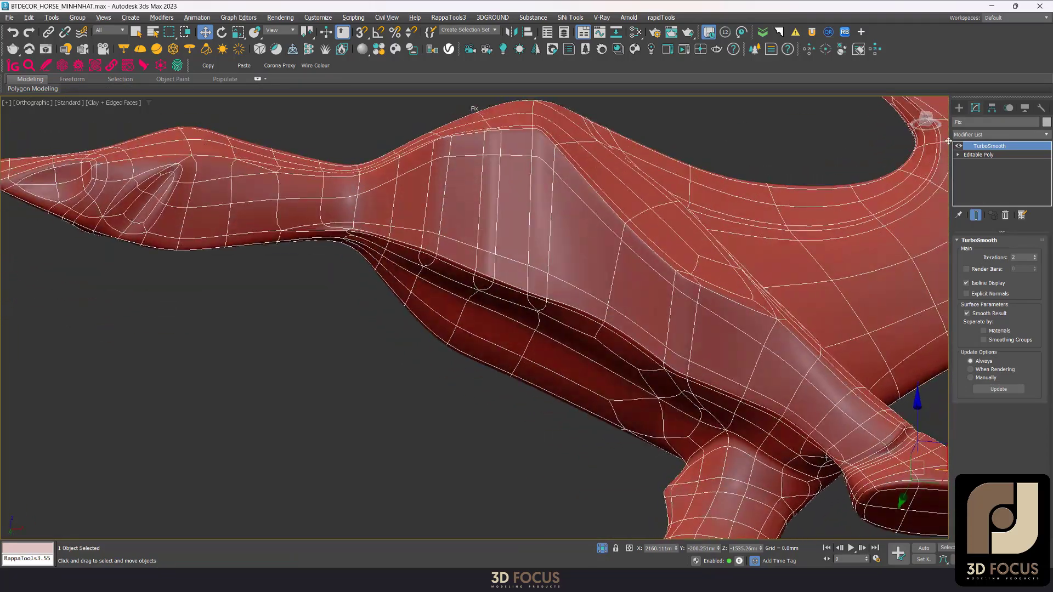
- On the base mesh, select the edge at the neck's upper junction and zoom in
{"action": "left_click", "coordinate": [1015, 156]}
{"action": "key", "text": "2"}
{"action": "scroll", "coordinate": [529, 134], "scroll_direction": "up", "scroll_amount": 3}
{"action": "scroll", "coordinate": [564, 266], "scroll_direction": "up", "scroll_amount": 3}
{"action": "left_click", "coordinate": [545, 258]}
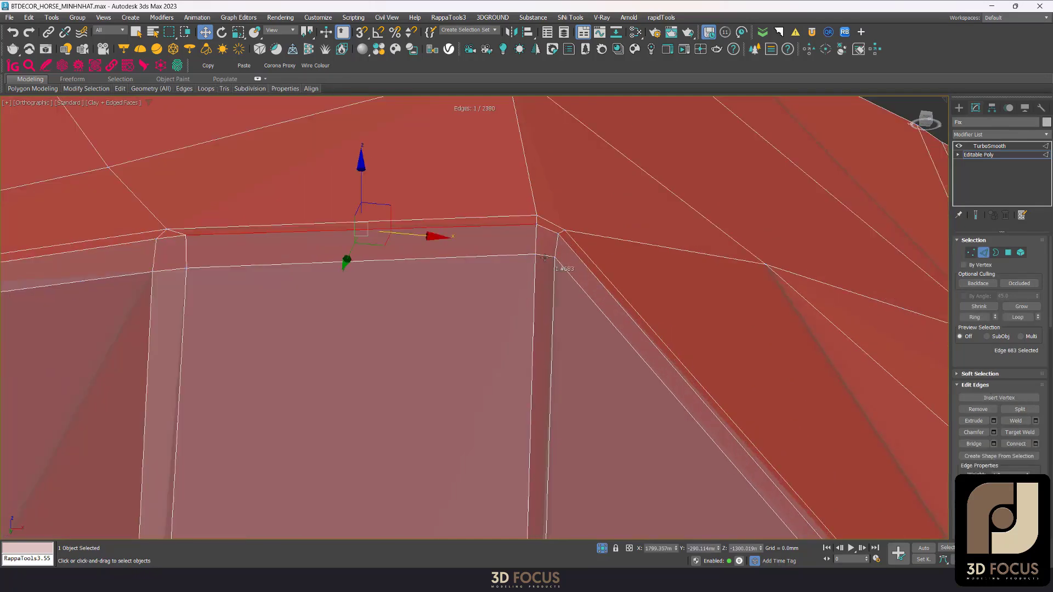
{"action": "scroll", "coordinate": [545, 258], "scroll_direction": "down", "scroll_amount": 5}
{"action": "scroll", "coordinate": [548, 329], "scroll_direction": "down", "scroll_amount": 3}
{"action": "scroll", "coordinate": [559, 357], "scroll_direction": "up", "scroll_amount": 5}
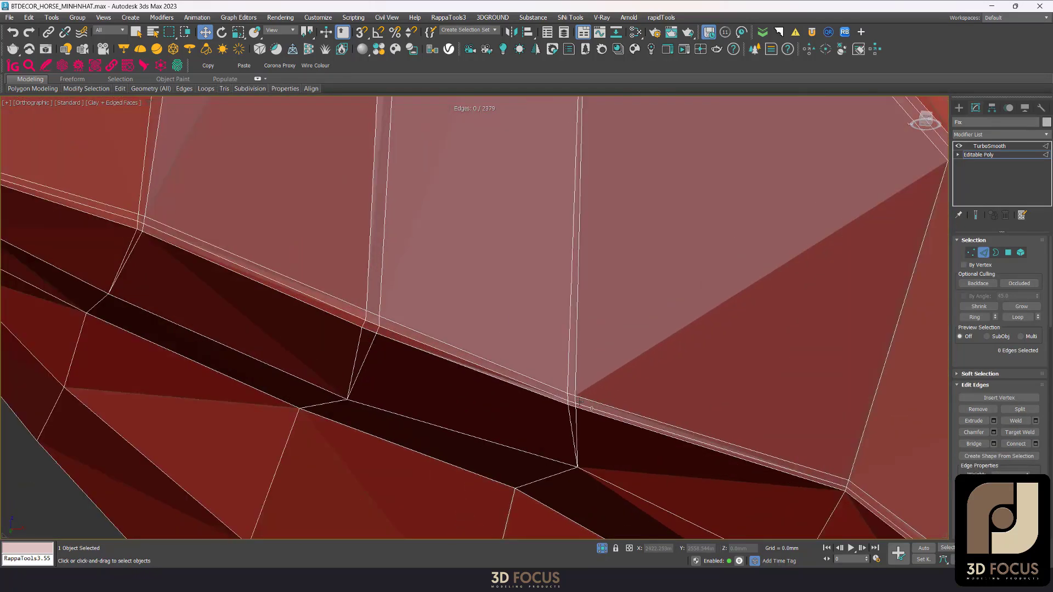
{"action": "scroll", "coordinate": [569, 389], "scroll_direction": "up", "scroll_amount": 3}
{"action": "scroll", "coordinate": [590, 378], "scroll_direction": "up", "scroll_amount": 2}
{"action": "middle_click_drag", "start_coordinate": [587, 351], "coordinate": [584, 327]}
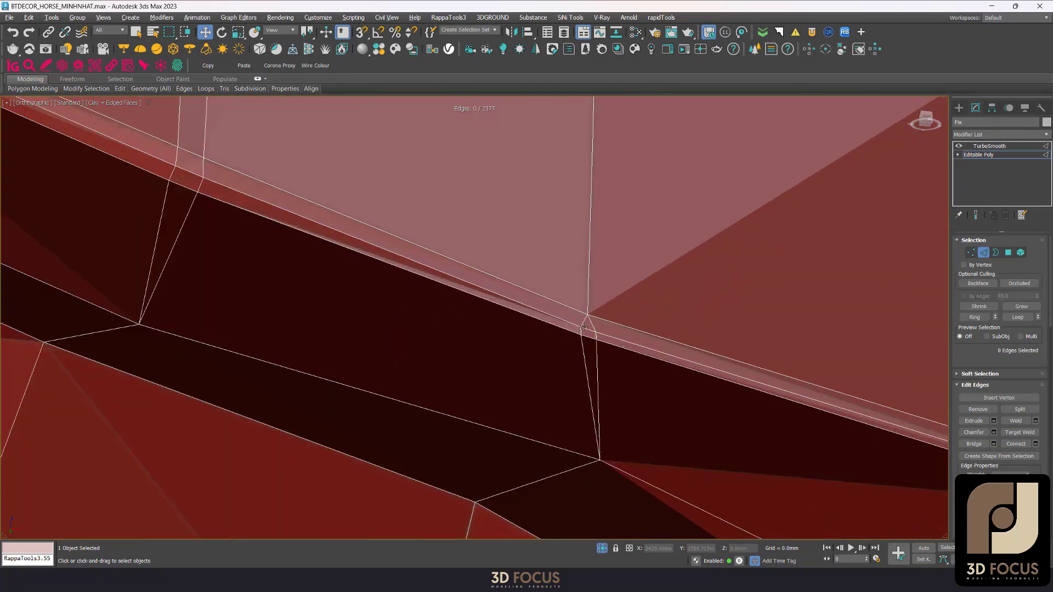
{"action": "scroll", "coordinate": [604, 313], "scroll_direction": "down", "scroll_amount": 4}
- Compare the smoothed preview with the cage, then slide the neck vertex in Vertex mode
{"action": "key", "text": "Page_Up"}
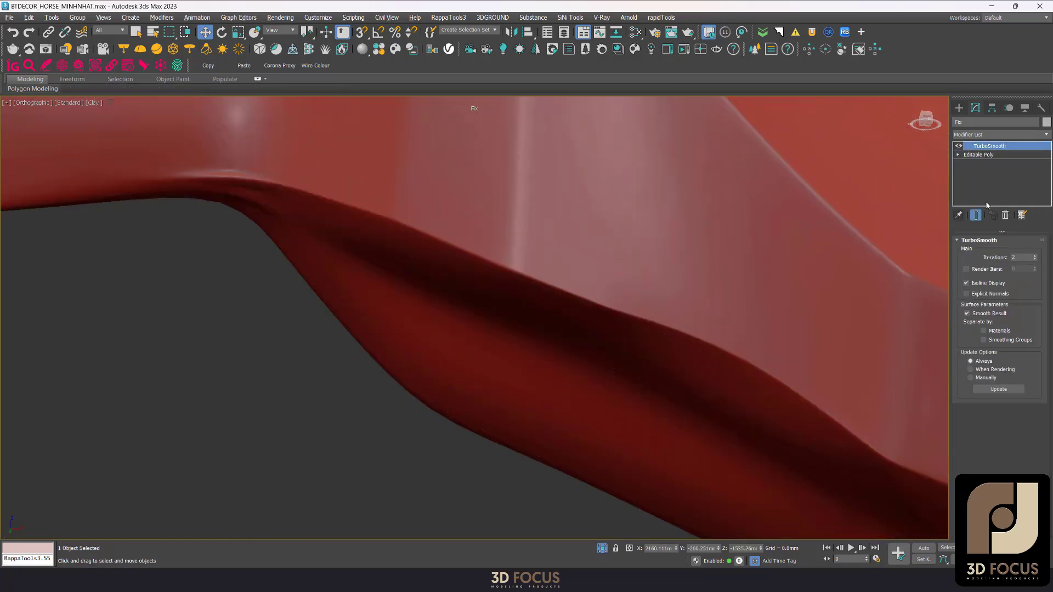
{"action": "key", "text": "Page_Down"}
{"action": "key", "text": "1"}
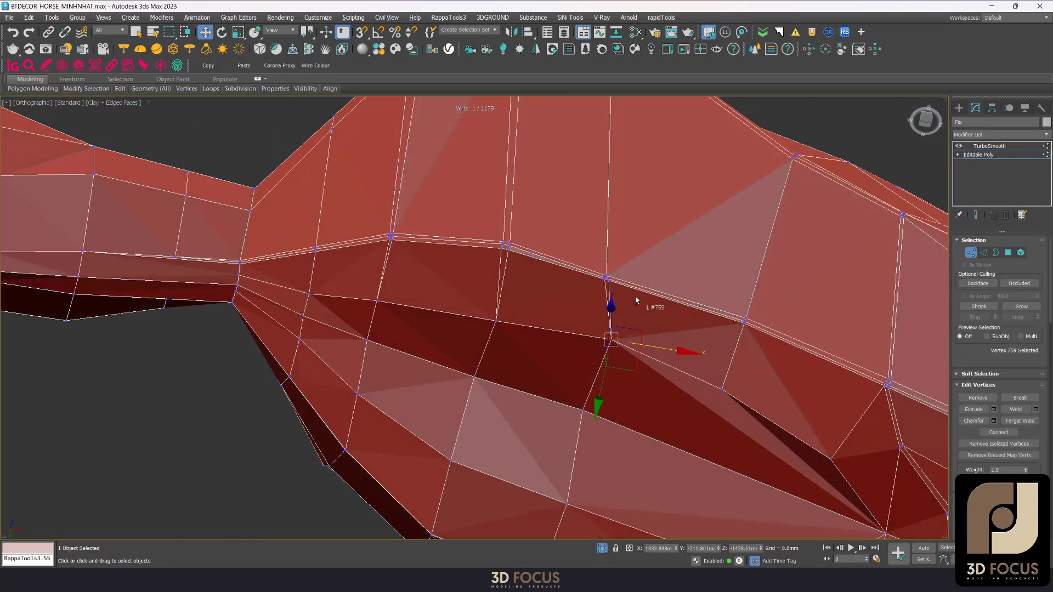
{"action": "middle_click_drag", "start_coordinate": [611, 345], "coordinate": [649, 352], "text": "alt"}
{"action": "scroll", "coordinate": [633, 344], "scroll_direction": "down", "scroll_amount": 6}
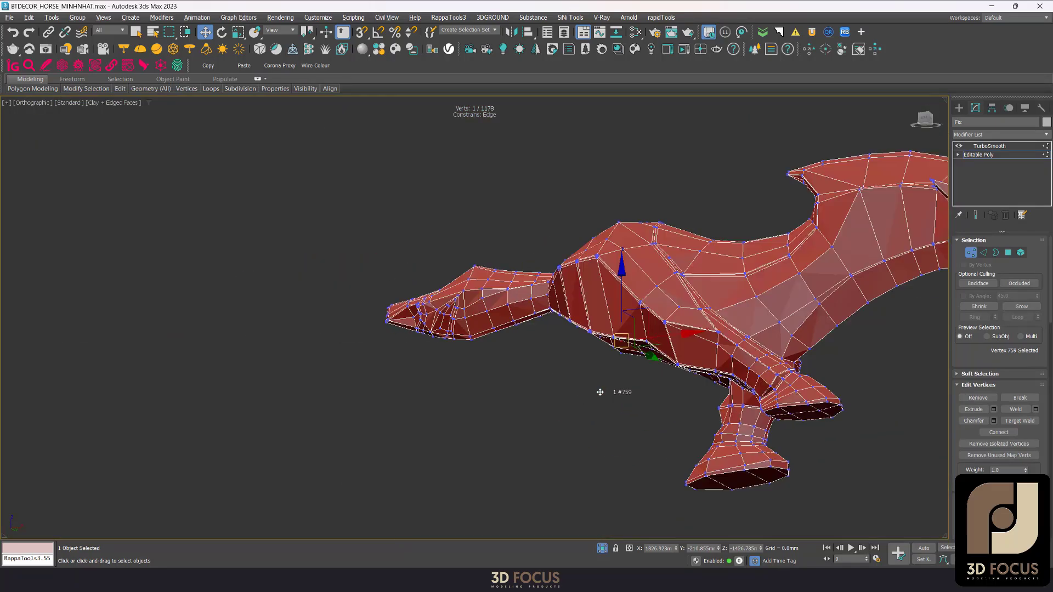
{"action": "mouse_move", "coordinate": [600, 390]}
{"action": "middle_mouse_down", "text": "alt"}
{"action": "mouse_move", "coordinate": [709, 321]}
{"action": "mouse_move", "coordinate": [651, 327]}
{"action": "mouse_move", "coordinate": [670, 318]}
{"action": "mouse_move", "coordinate": [666, 305]}
{"action": "middle_mouse_up", "text": "alt"}
- Preview the TurboSmooth result of the vertex edit on the neck
{"action": "key", "text": "Page_Up"}
{"action": "scroll", "coordinate": [682, 357], "scroll_direction": "up", "scroll_amount": 5}
{"action": "scroll", "coordinate": [652, 326], "scroll_direction": "up", "scroll_amount": 3}
{"action": "scroll", "coordinate": [635, 324], "scroll_direction": "up", "scroll_amount": 3}
{"action": "scroll", "coordinate": [623, 313], "scroll_direction": "down", "scroll_amount": 5}
{"action": "scroll", "coordinate": [670, 318], "scroll_direction": "down", "scroll_amount": 3}
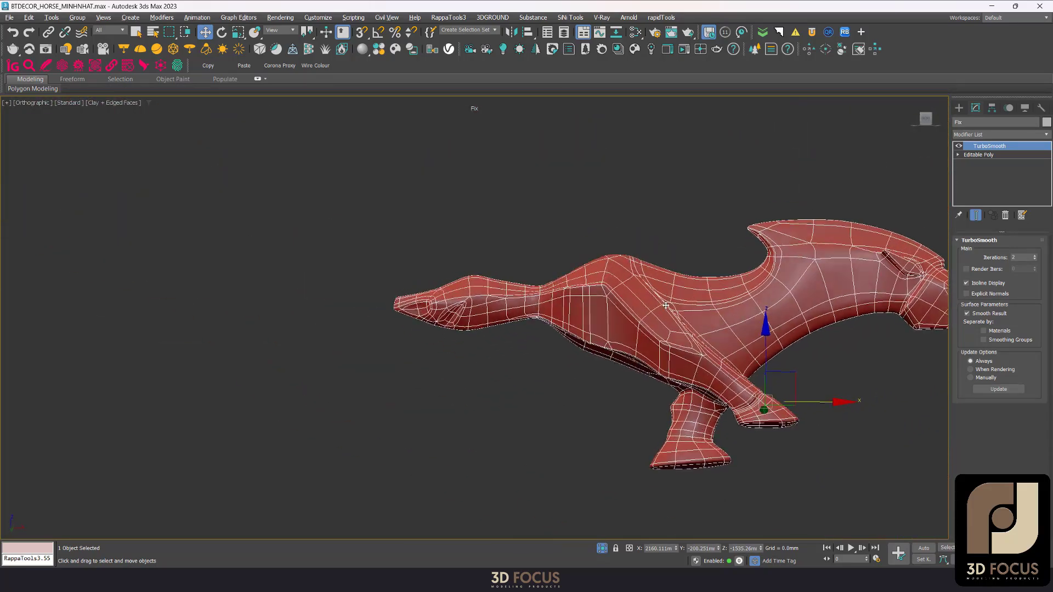
- Select the horse and zoom into the head in front view
{"action": "scroll", "coordinate": [502, 395], "scroll_direction": "up", "scroll_amount": 3}
{"action": "left_click", "coordinate": [623, 263]}
{"action": "key", "text": "f"}
{"action": "scroll", "coordinate": [624, 262], "scroll_direction": "down", "scroll_amount": 4}
{"action": "scroll", "coordinate": [623, 262], "scroll_direction": "up", "scroll_amount": 3}
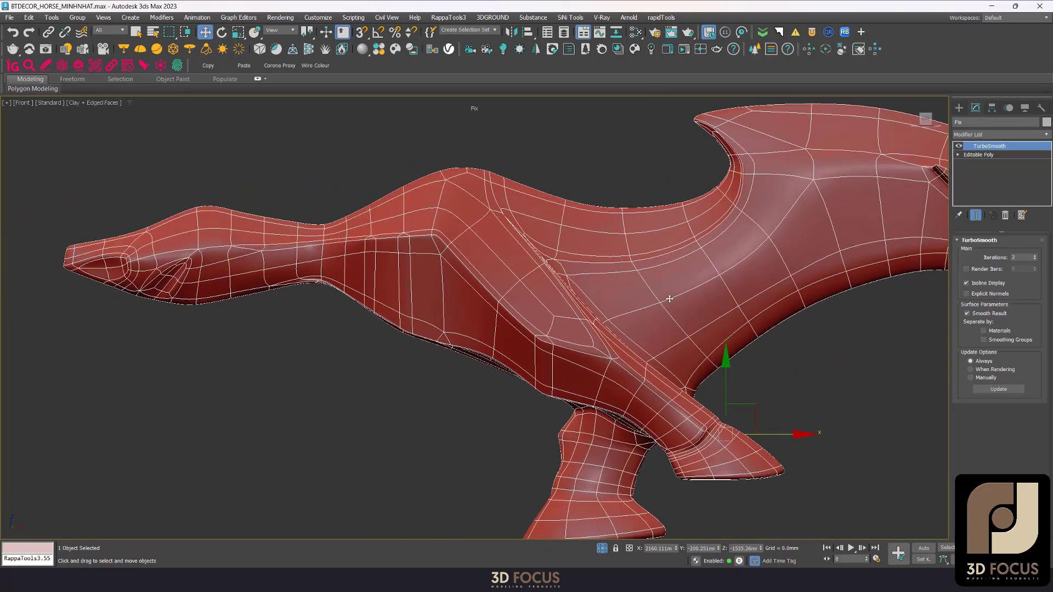
{"action": "scroll", "coordinate": [623, 262], "scroll_direction": "up", "scroll_amount": 2}
{"action": "scroll", "coordinate": [623, 262], "scroll_direction": "up", "scroll_amount": 1}
{"action": "scroll", "coordinate": [623, 262], "scroll_direction": "up", "scroll_amount": 2}
{"action": "scroll", "coordinate": [623, 262], "scroll_direction": "up", "scroll_amount": 2}
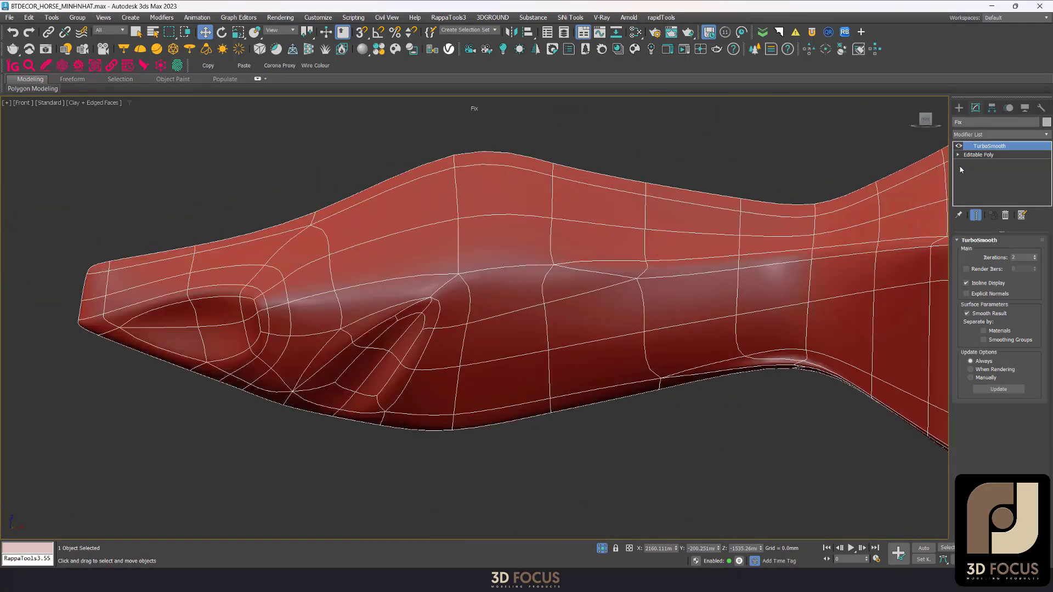
- On the base mesh in Edge mode, remove the two stray muzzle edges, checking them in F3 wireframe
{"action": "left_click", "coordinate": [983, 156]}
{"action": "key", "text": "2"}
{"action": "scroll", "coordinate": [663, 285], "scroll_direction": "up", "scroll_amount": 3}
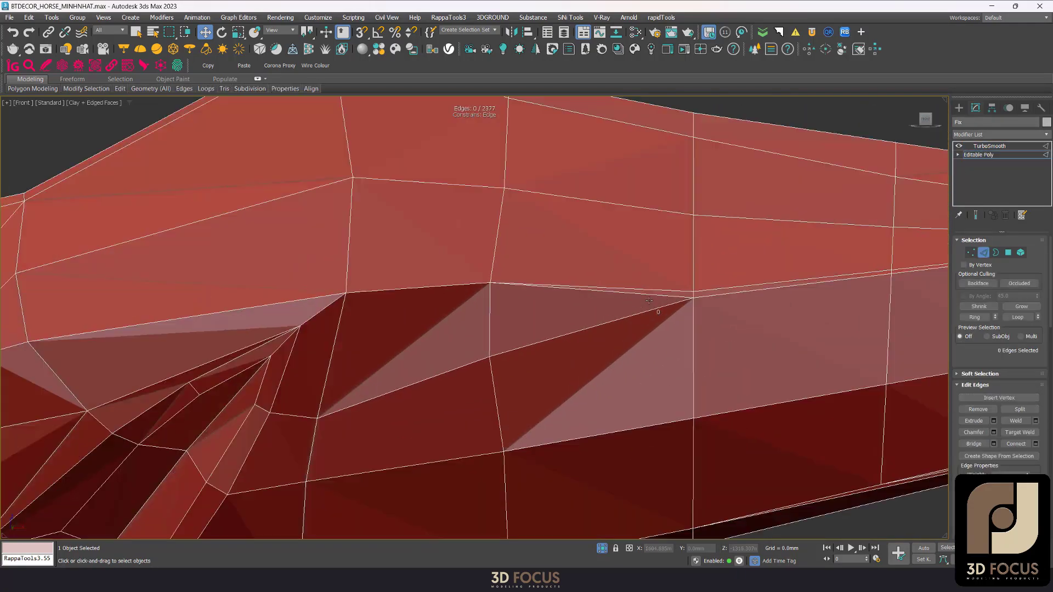
{"action": "scroll", "coordinate": [650, 298], "scroll_direction": "up", "scroll_amount": 3}
{"action": "key", "text": "F3"}
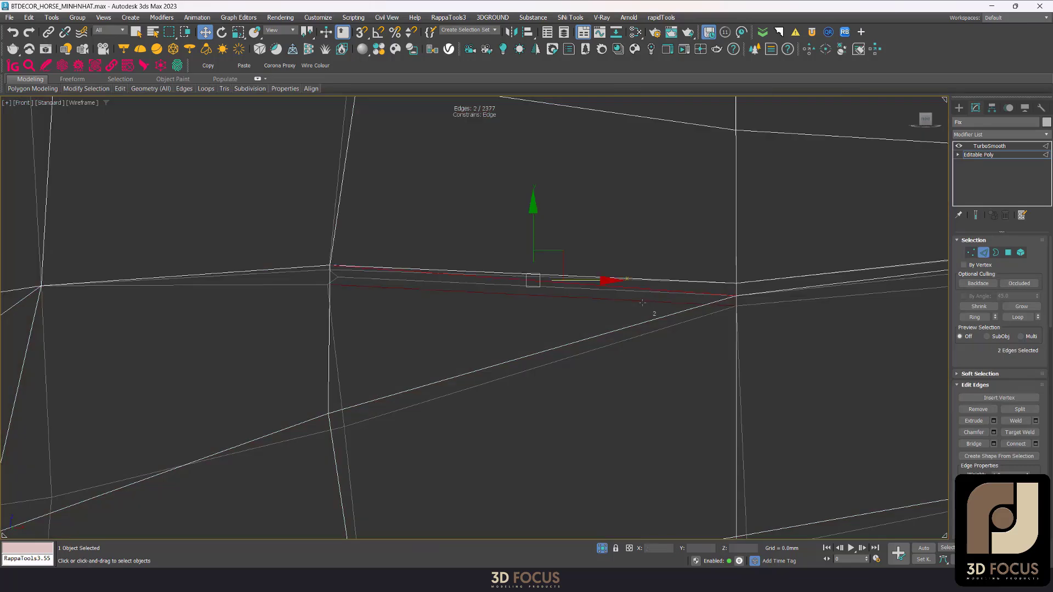
{"action": "scroll", "coordinate": [642, 302], "scroll_direction": "down", "scroll_amount": 2}
{"action": "scroll", "coordinate": [689, 302], "scroll_direction": "down", "scroll_amount": 5}
{"action": "key", "text": "F3"}
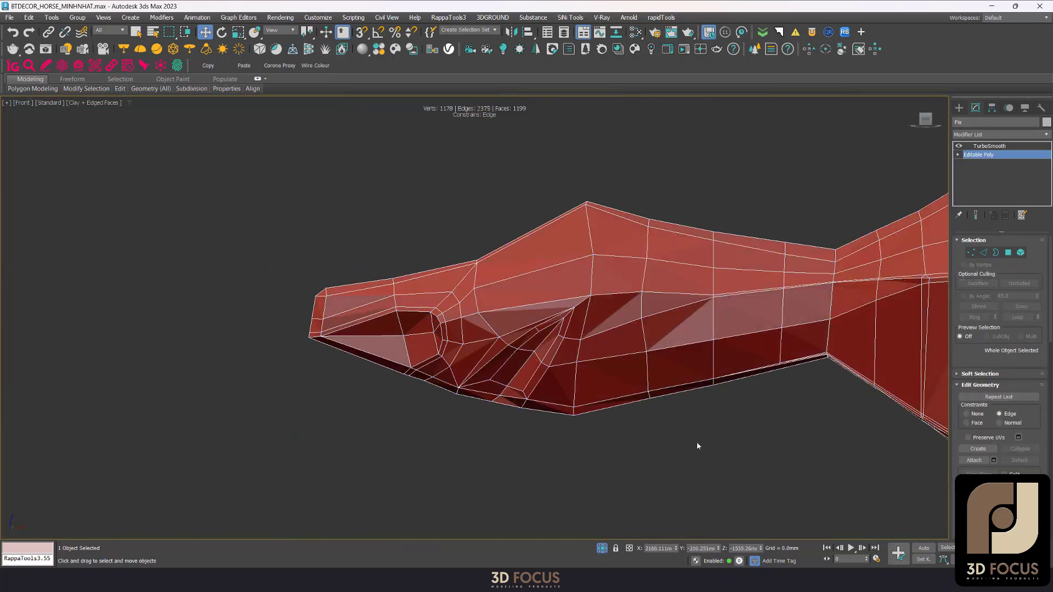
- Compare the smoothed result against the bare cage
{"action": "key", "text": "Page_Up"}
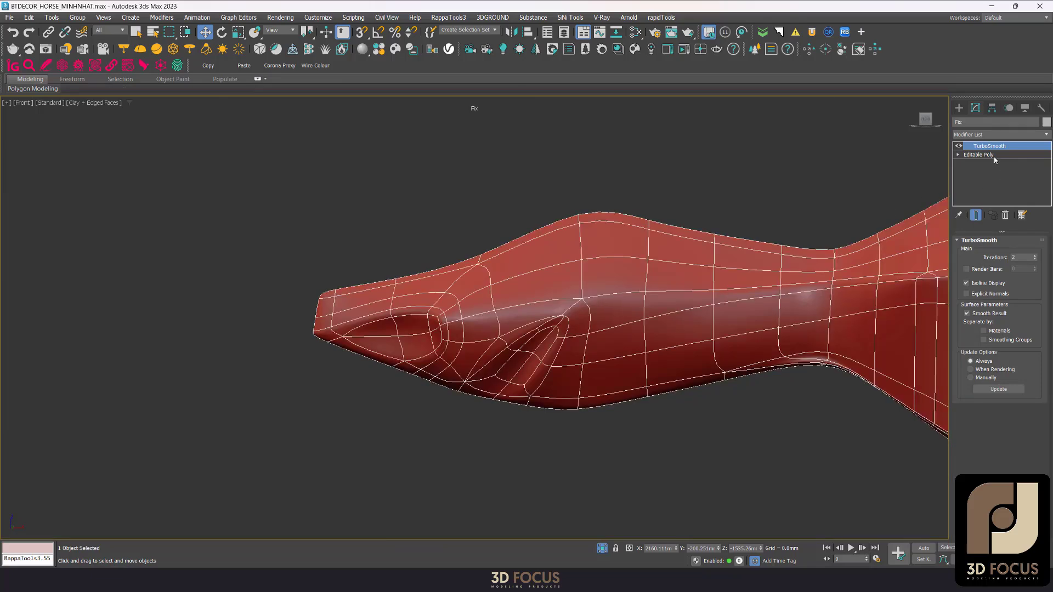
{"action": "left_click", "coordinate": [979, 155]}
{"action": "scroll", "coordinate": [376, 265], "scroll_direction": "down", "scroll_amount": 3}
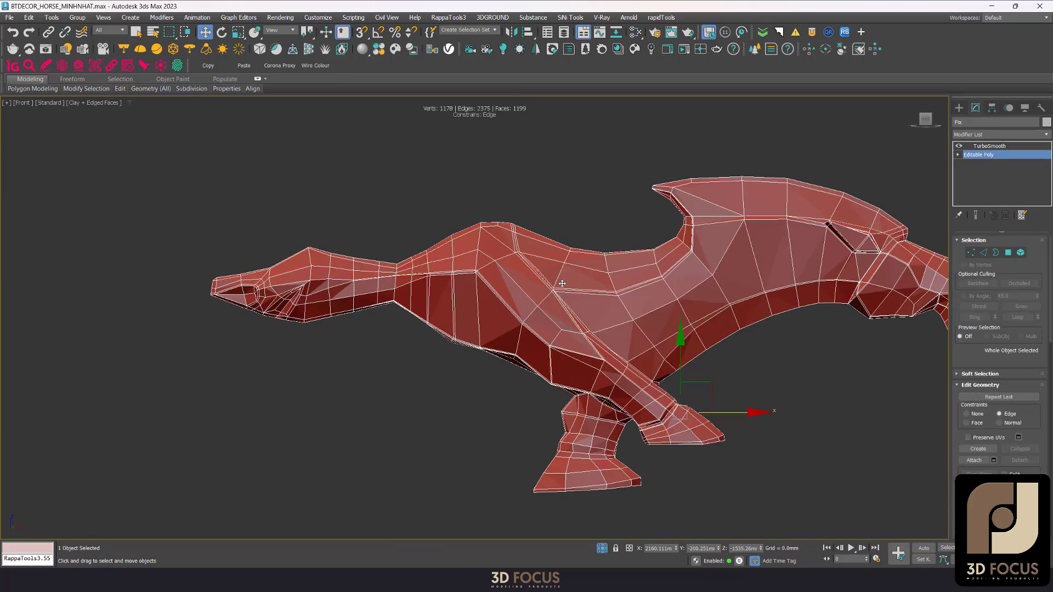
- Orbit and zoom around the horse to inspect the neck and chest junction
{"action": "middle_click_drag", "start_coordinate": [563, 284], "coordinate": [461, 272], "text": "alt"}
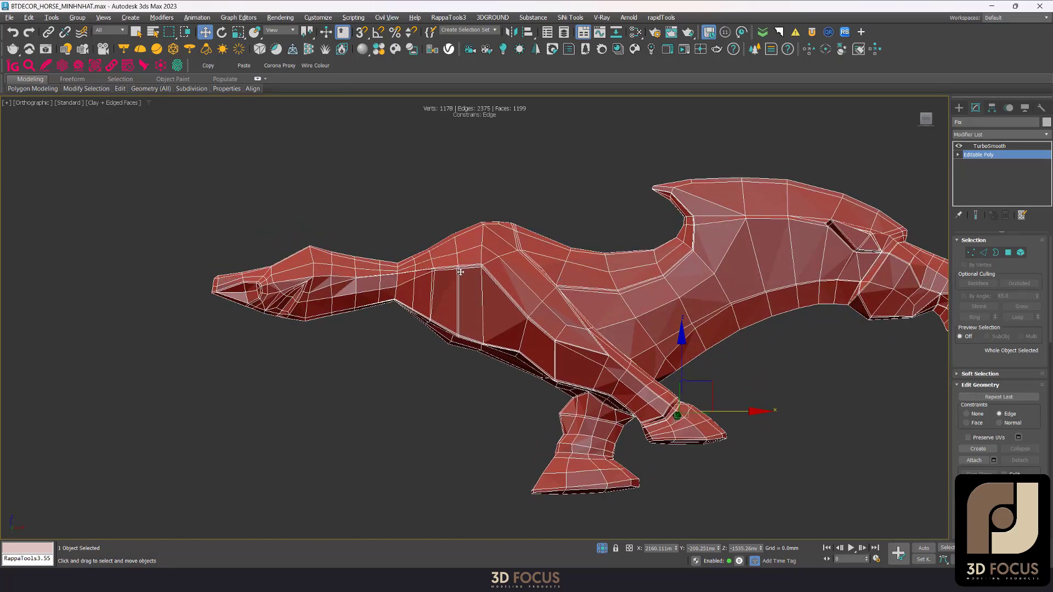
{"action": "scroll", "coordinate": [461, 272], "scroll_direction": "up", "scroll_amount": 3}
{"action": "scroll", "coordinate": [465, 358], "scroll_direction": "up", "scroll_amount": 2}
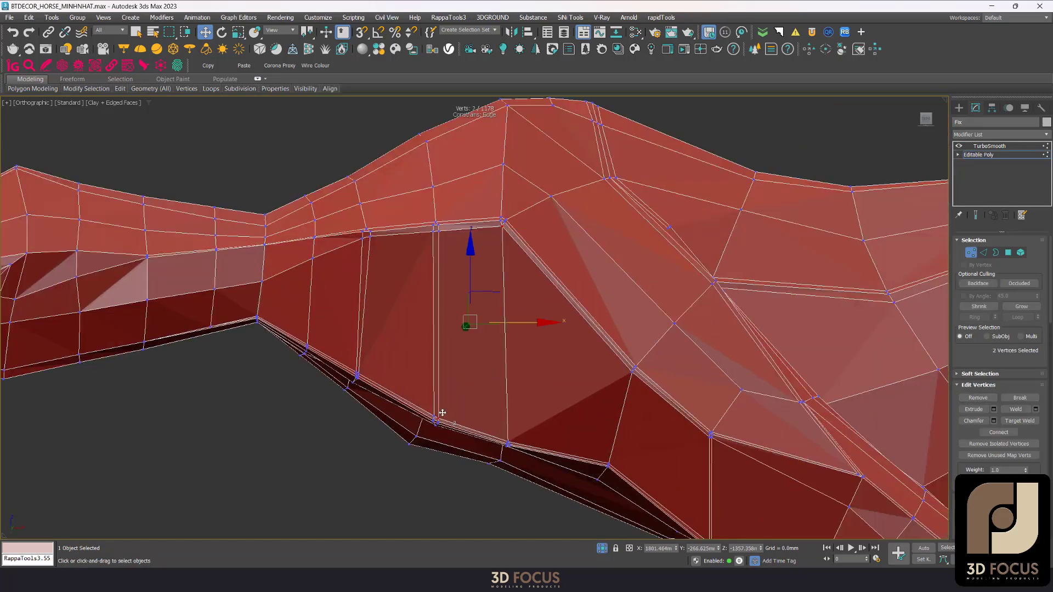
{"action": "scroll", "coordinate": [500, 338], "scroll_direction": "down", "scroll_amount": 3}
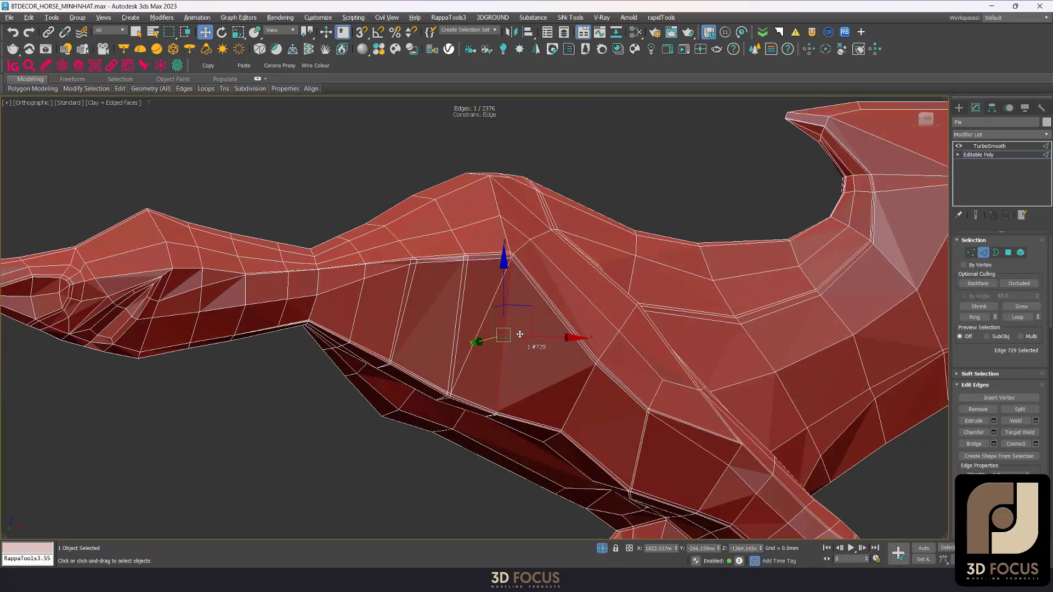
{"action": "middle_click_drag", "start_coordinate": [500, 338], "coordinate": [488, 402], "text": "alt"}
{"action": "scroll", "coordinate": [488, 402], "scroll_direction": "up", "scroll_amount": 4}
{"action": "scroll", "coordinate": [487, 402], "scroll_direction": "up", "scroll_amount": 4}
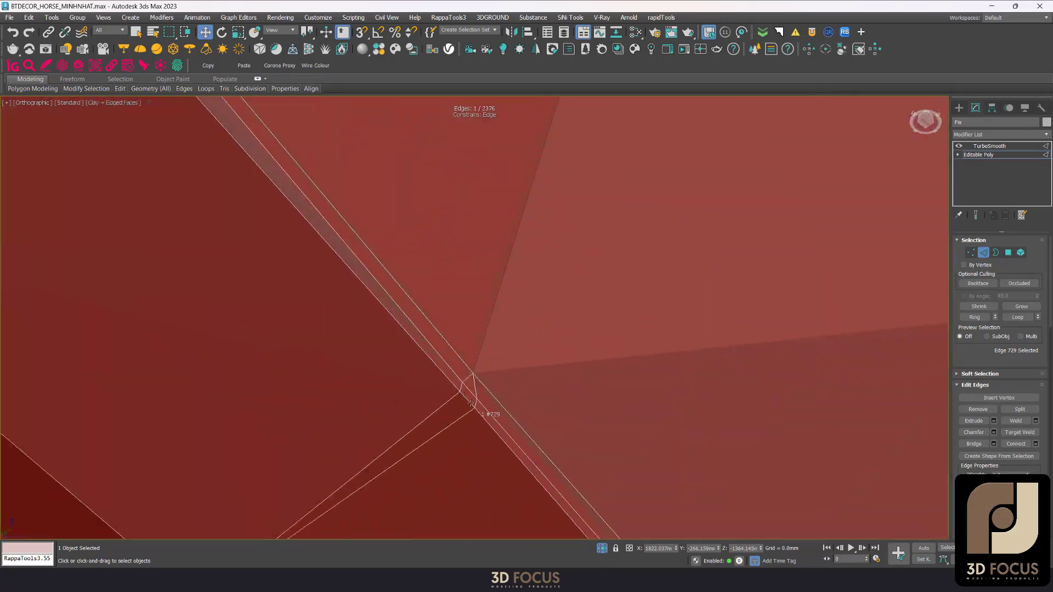
{"action": "scroll", "coordinate": [486, 367], "scroll_direction": "down", "scroll_amount": 3}
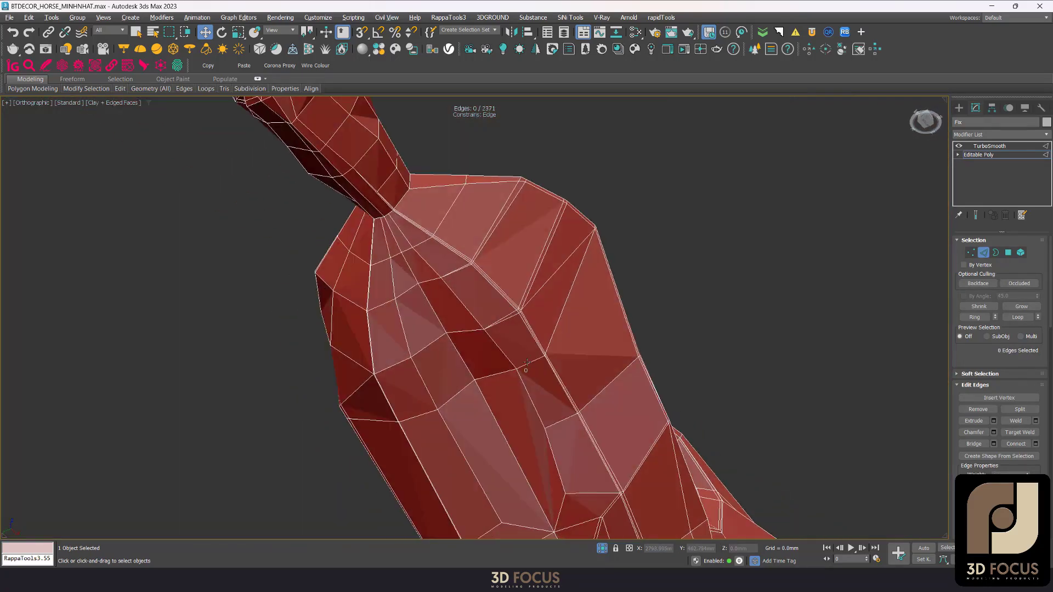
{"action": "middle_click_drag", "start_coordinate": [486, 366], "coordinate": [687, 324], "text": "alt"}
{"action": "scroll", "coordinate": [687, 324], "scroll_direction": "up", "scroll_amount": 3}
- Select a chest junction edge, then pick the full edge loop around the neck
{"action": "left_click", "coordinate": [687, 325]}
{"action": "key", "text": "1"}
{"action": "scroll", "coordinate": [688, 324], "scroll_direction": "down", "scroll_amount": 3}
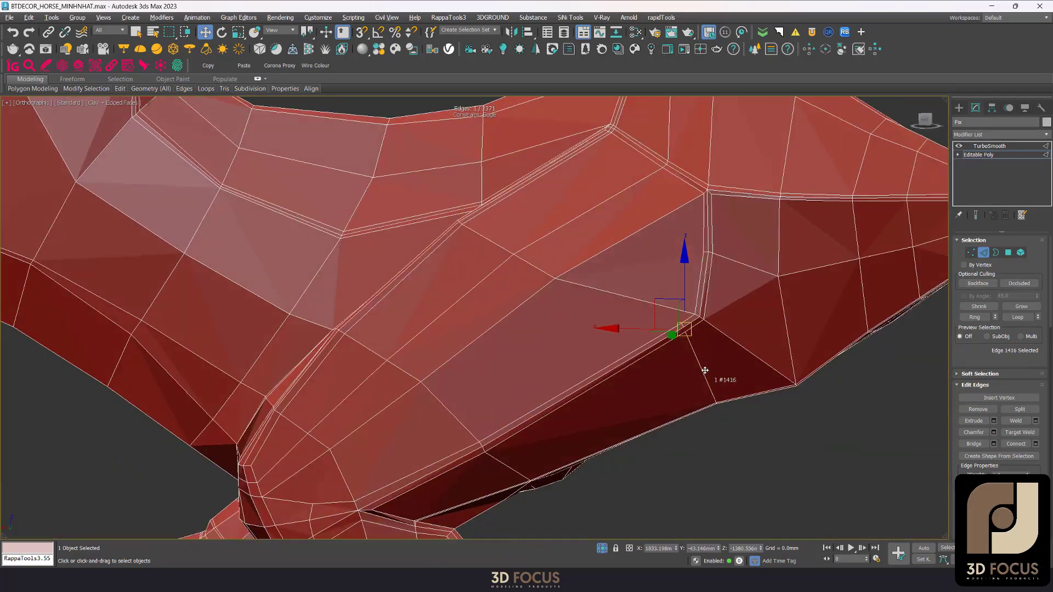
{"action": "scroll", "coordinate": [586, 308], "scroll_direction": "up", "scroll_amount": 2}
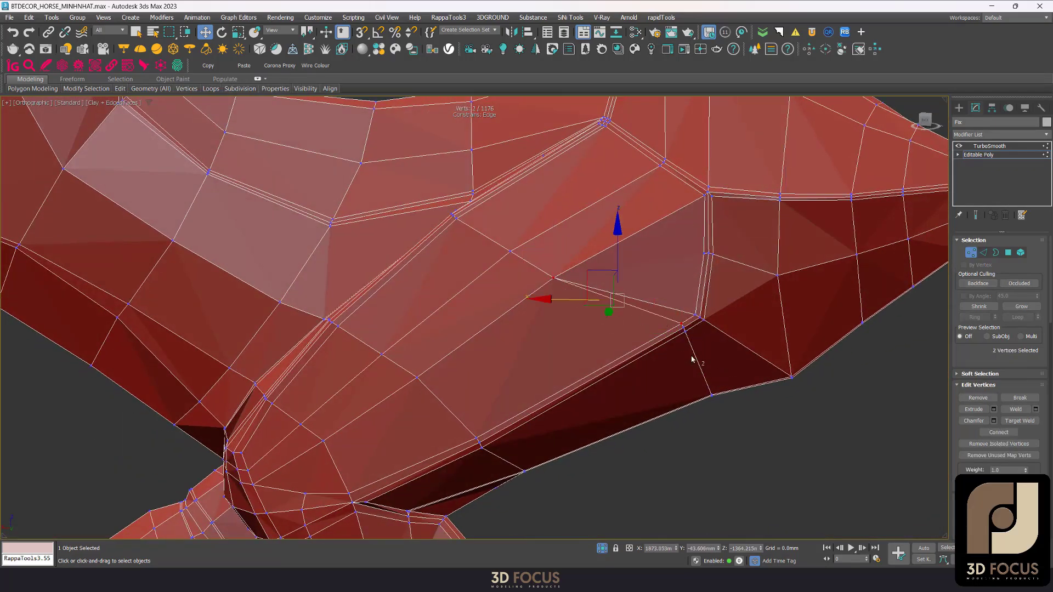
{"action": "scroll", "coordinate": [692, 360], "scroll_direction": "down", "scroll_amount": 4}
{"action": "scroll", "coordinate": [571, 327], "scroll_direction": "up", "scroll_amount": 3}
{"action": "scroll", "coordinate": [565, 346], "scroll_direction": "up", "scroll_amount": 1}
{"action": "key", "text": "2"}
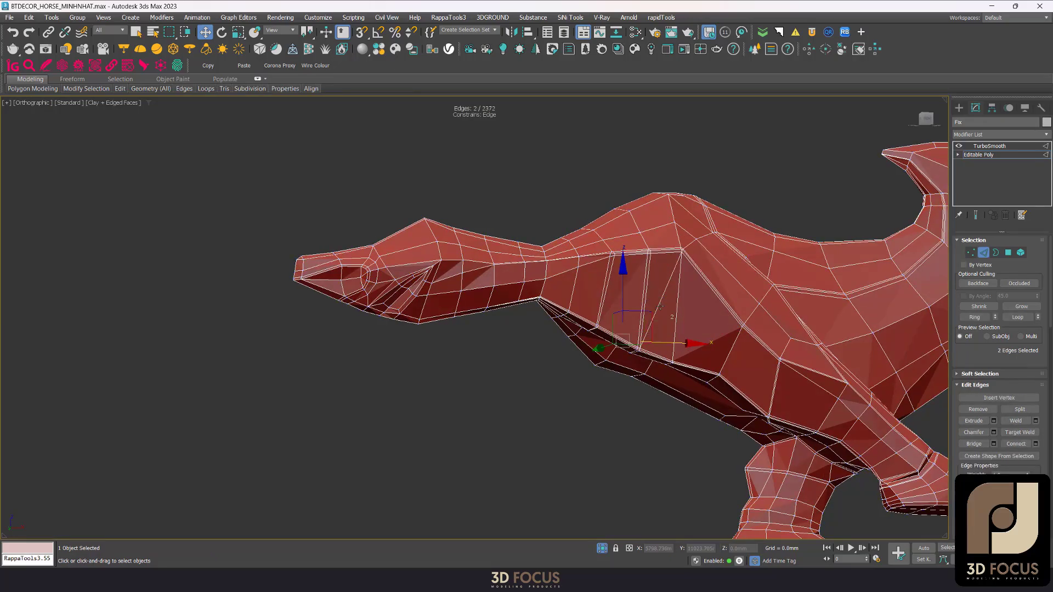
{"action": "mouse_move", "coordinate": [653, 303]}
{"action": "middle_mouse_down", "text": "alt"}
{"action": "mouse_move", "coordinate": [689, 328]}
{"action": "mouse_move", "coordinate": [827, 341]}
{"action": "middle_mouse_up", "text": "alt"}
{"action": "double_click", "coordinate": [676, 328]}
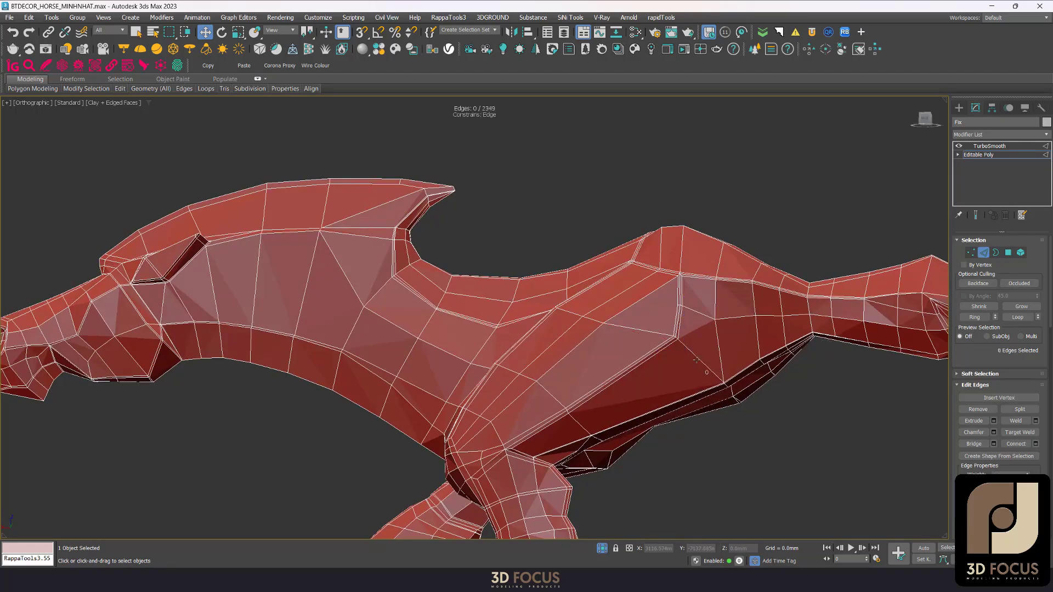
- Reframe the neck and head in vertex mode and clear the edge selection
{"action": "middle_click_drag", "start_coordinate": [697, 360], "coordinate": [706, 329], "text": "alt"}
{"action": "scroll", "coordinate": [696, 348], "scroll_direction": "up", "scroll_amount": 3}
{"action": "key", "text": "1"}
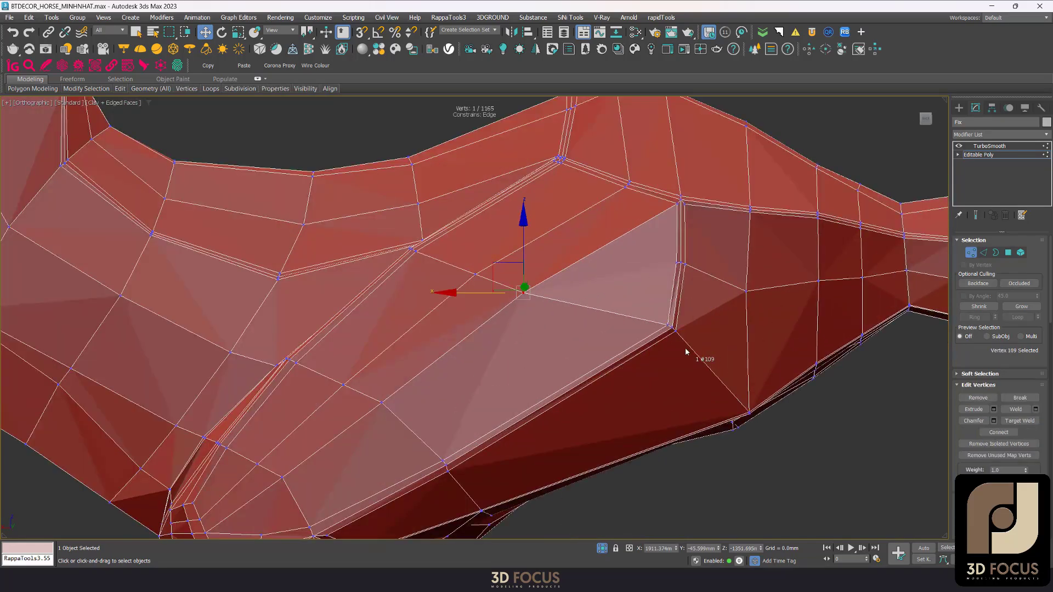
{"action": "scroll", "coordinate": [676, 320], "scroll_direction": "down", "scroll_amount": 3}
{"action": "scroll", "coordinate": [676, 319], "scroll_direction": "up", "scroll_amount": 2}
{"action": "scroll", "coordinate": [691, 340], "scroll_direction": "up", "scroll_amount": 2}
{"action": "scroll", "coordinate": [713, 373], "scroll_direction": "up", "scroll_amount": 2}
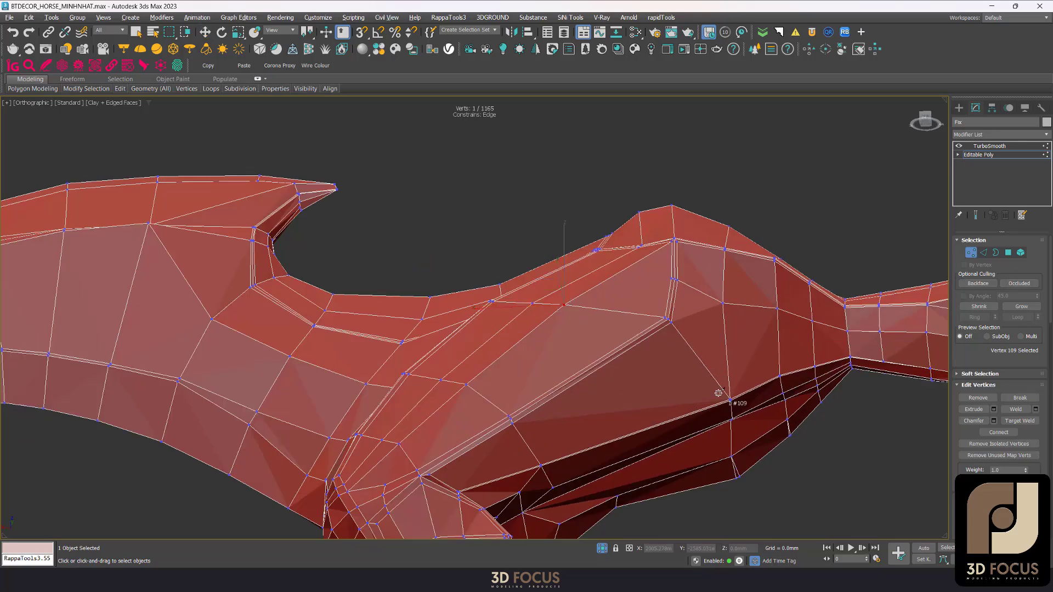
{"action": "scroll", "coordinate": [738, 403], "scroll_direction": "up", "scroll_amount": 2}
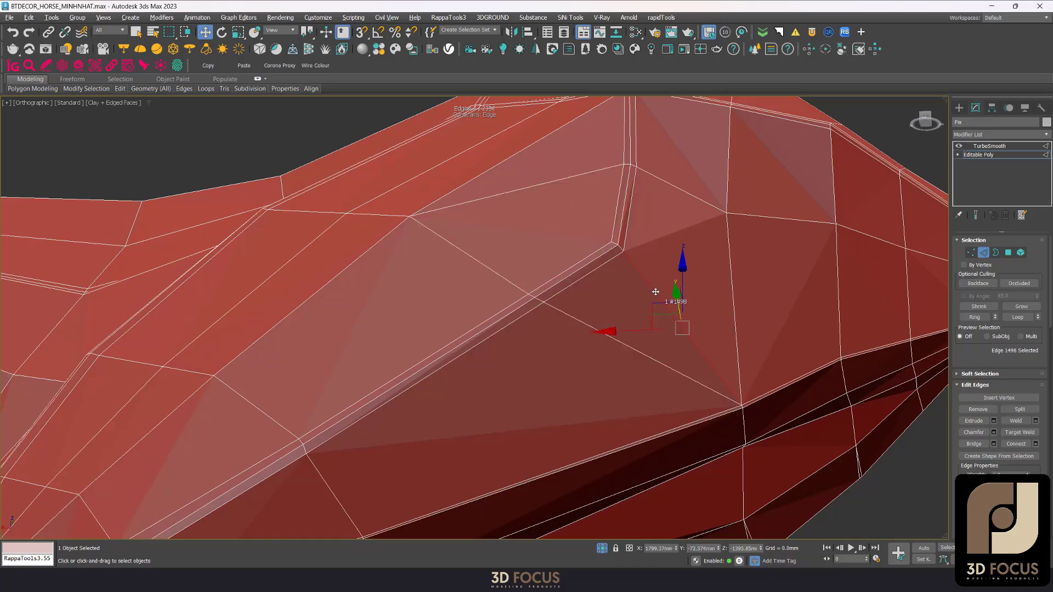
{"action": "scroll", "coordinate": [655, 292], "scroll_direction": "down", "scroll_amount": 5}
{"action": "mouse_move", "coordinate": [656, 292]}
{"action": "middle_mouse_down", "text": "alt"}
{"action": "mouse_move", "coordinate": [533, 307]}
{"action": "mouse_move", "coordinate": [563, 327]}
{"action": "mouse_move", "coordinate": [515, 291]}
{"action": "mouse_move", "coordinate": [441, 340]}
{"action": "middle_mouse_up", "text": "alt"}
{"action": "scroll", "coordinate": [435, 342], "scroll_direction": "up", "scroll_amount": 4}
{"action": "key", "text": "1"}
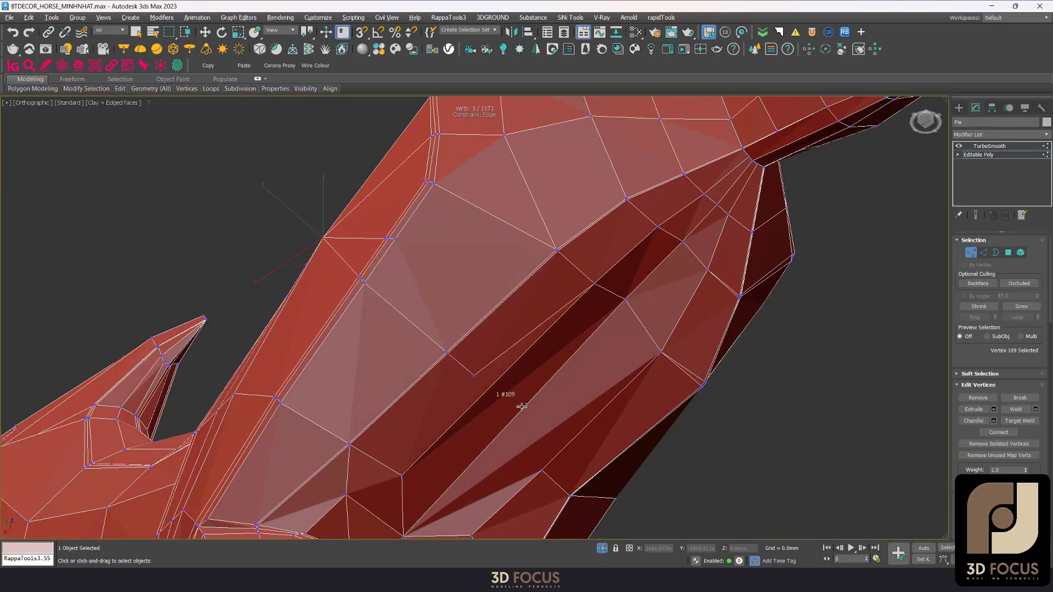
{"action": "mouse_move", "coordinate": [522, 407]}
{"action": "middle_mouse_down", "text": "alt"}
{"action": "mouse_move", "coordinate": [536, 324]}
{"action": "mouse_move", "coordinate": [548, 364]}
{"action": "mouse_move", "coordinate": [393, 266]}
{"action": "middle_mouse_up", "text": "alt"}
{"action": "key", "text": "w"}
{"action": "left_click", "coordinate": [430, 277]}
- Orbit and zoom to see the whole horse's head and body from a new angle
{"action": "scroll", "coordinate": [434, 316], "scroll_direction": "up", "scroll_amount": 3}
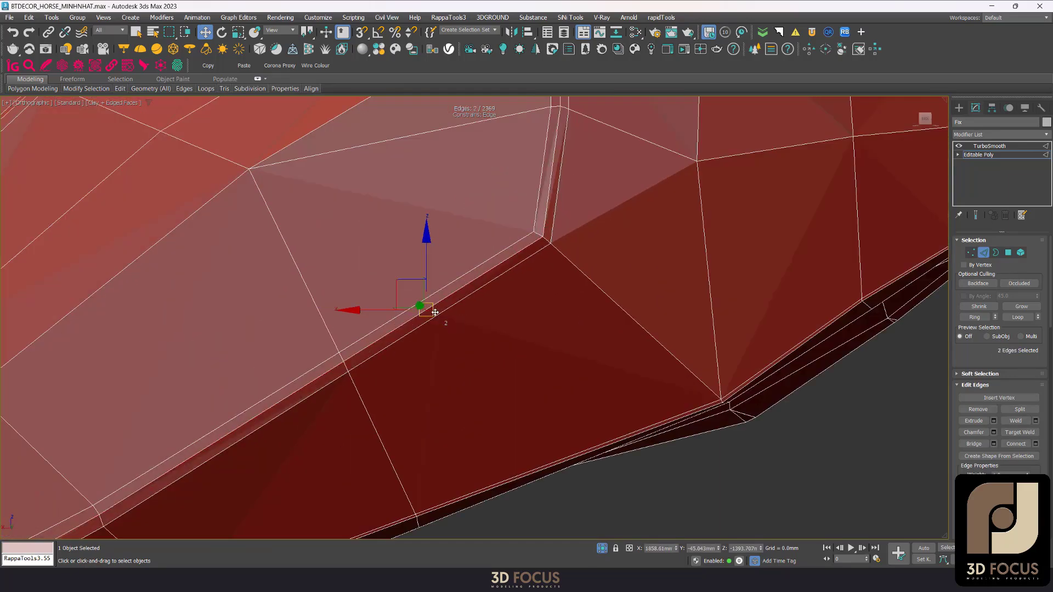
{"action": "scroll", "coordinate": [446, 304], "scroll_direction": "down", "scroll_amount": 5}
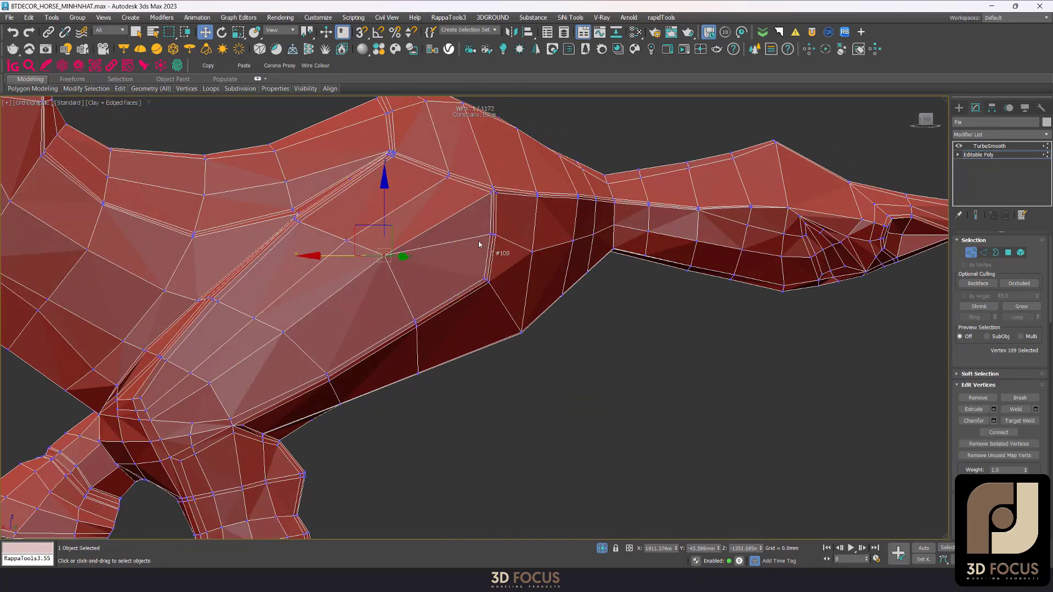
{"action": "mouse_move", "coordinate": [473, 238]}
{"action": "middle_mouse_down", "text": "alt"}
{"action": "mouse_move", "coordinate": [481, 242]}
{"action": "mouse_move", "coordinate": [470, 263]}
{"action": "middle_mouse_up", "text": "alt"}
{"action": "key", "text": "1"}
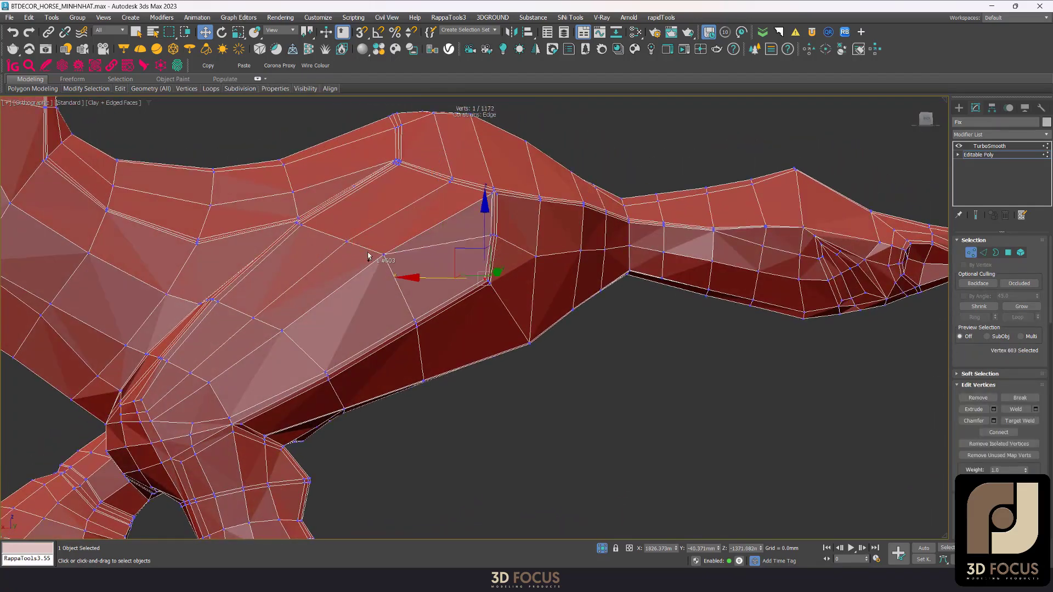
{"action": "scroll", "coordinate": [478, 236], "scroll_direction": "up", "scroll_amount": 3}
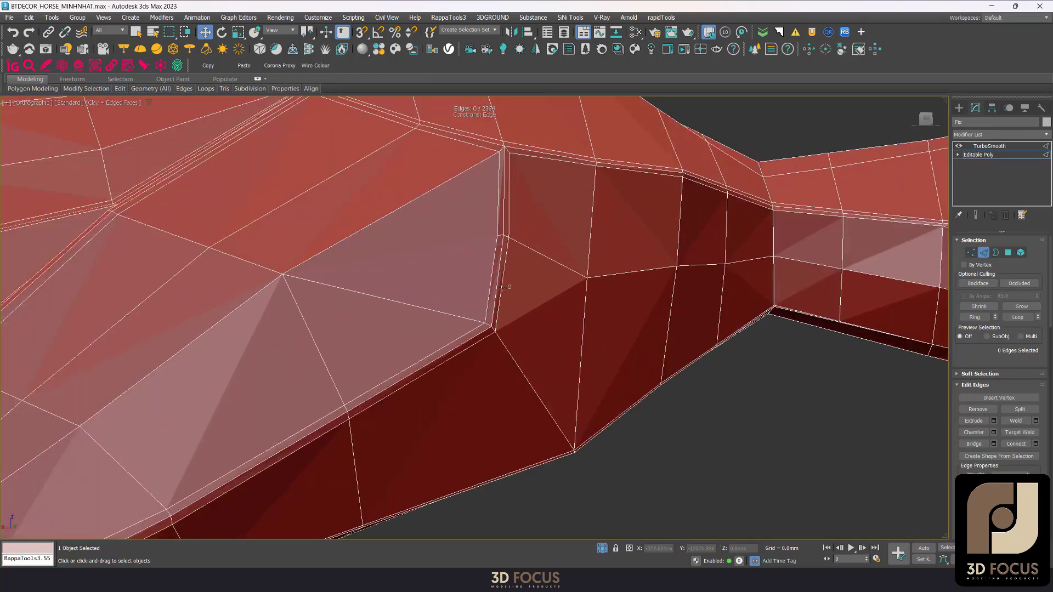
{"action": "scroll", "coordinate": [492, 286], "scroll_direction": "down", "scroll_amount": 10}
{"action": "middle_click_drag", "start_coordinate": [492, 286], "coordinate": [551, 341], "text": "alt"}
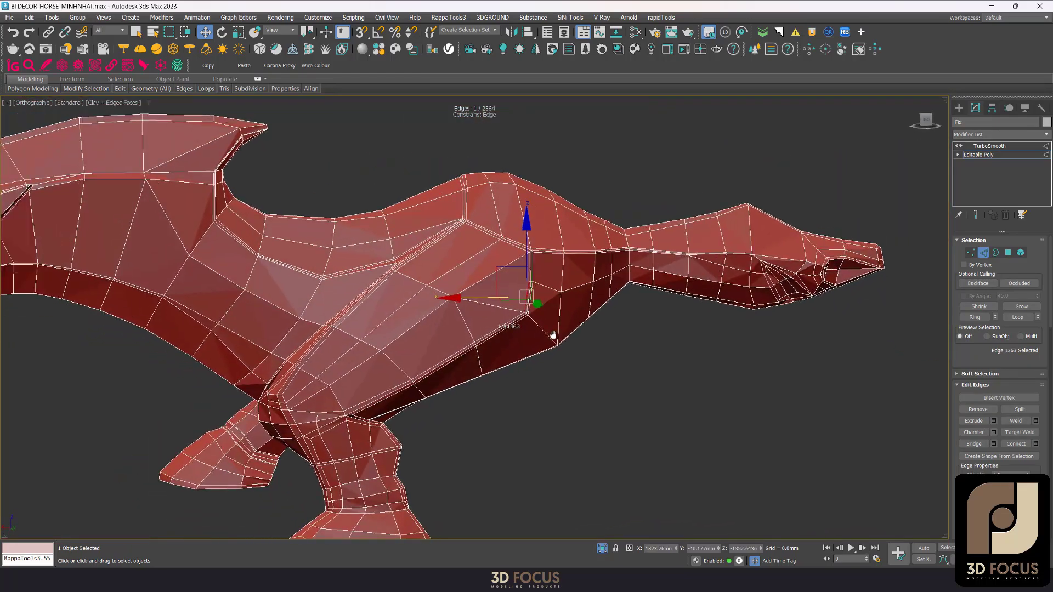
{"action": "scroll", "coordinate": [527, 338], "scroll_direction": "up", "scroll_amount": 2}
{"action": "scroll", "coordinate": [502, 334], "scroll_direction": "up", "scroll_amount": 2}
{"action": "scroll", "coordinate": [502, 332], "scroll_direction": "up", "scroll_amount": 2}
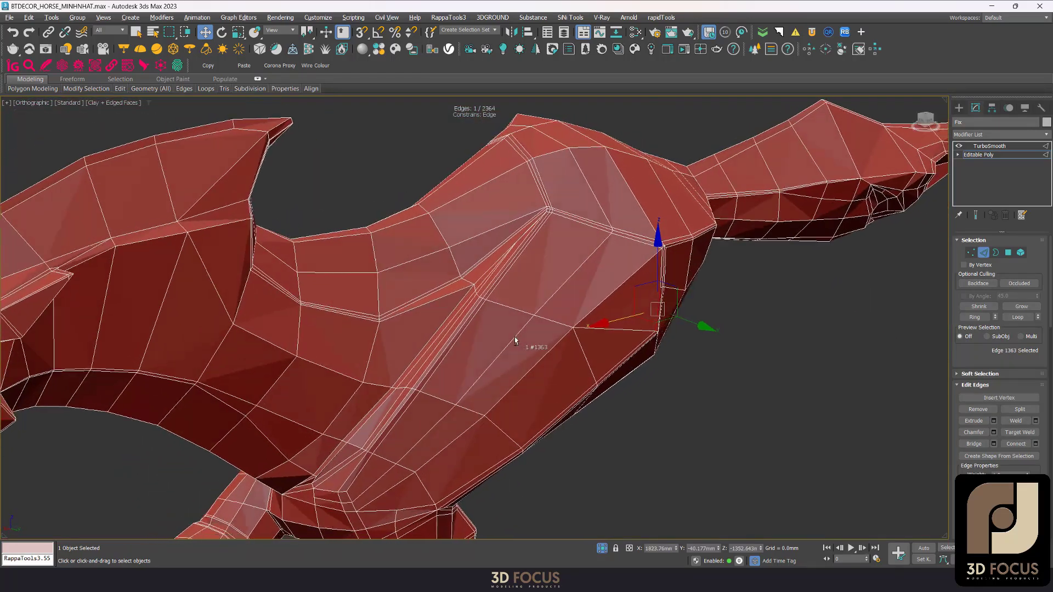
{"action": "scroll", "coordinate": [501, 329], "scroll_direction": "up", "scroll_amount": 2}
{"action": "mouse_move", "coordinate": [502, 330]}
{"action": "middle_mouse_down", "text": "alt"}
{"action": "mouse_move", "coordinate": [562, 338]}
{"action": "mouse_move", "coordinate": [545, 312]}
{"action": "middle_mouse_up", "text": "alt"}
- Target Weld the stray neck vertex onto its neighbouring vertex
{"action": "left_click", "coordinate": [557, 322]}
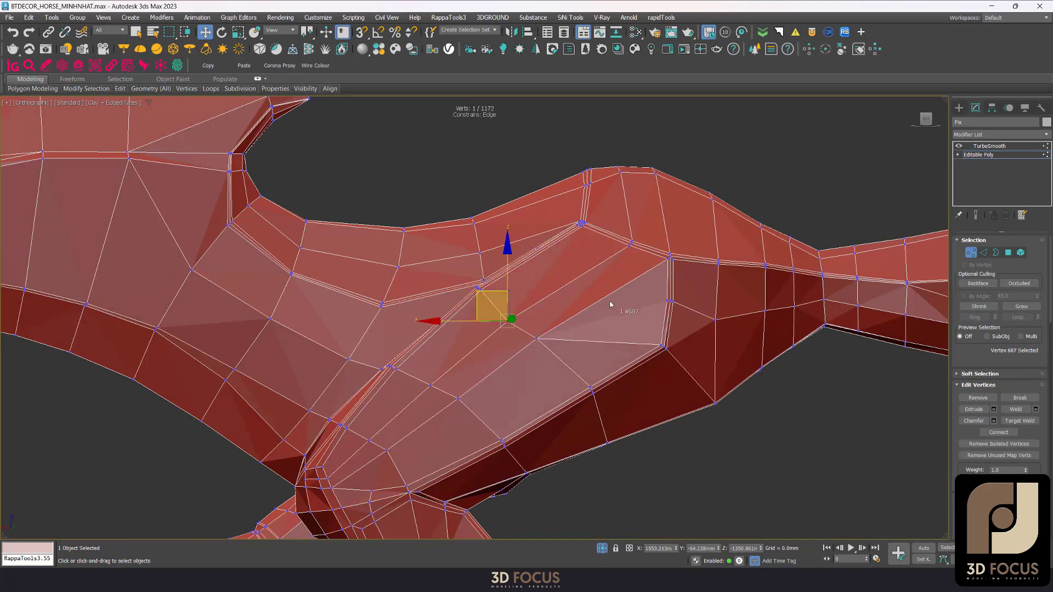
{"action": "mouse_move", "coordinate": [611, 304]}
{"action": "middle_mouse_down", "text": "alt"}
{"action": "mouse_move", "coordinate": [545, 248]}
{"action": "mouse_move", "coordinate": [642, 216]}
{"action": "middle_mouse_up", "text": "alt"}
{"action": "scroll", "coordinate": [544, 248], "scroll_direction": "up", "scroll_amount": 2}
{"action": "scroll", "coordinate": [489, 229], "scroll_direction": "up", "scroll_amount": 2}
{"action": "scroll", "coordinate": [543, 287], "scroll_direction": "up", "scroll_amount": 3}
{"action": "right_click", "coordinate": [642, 216]}
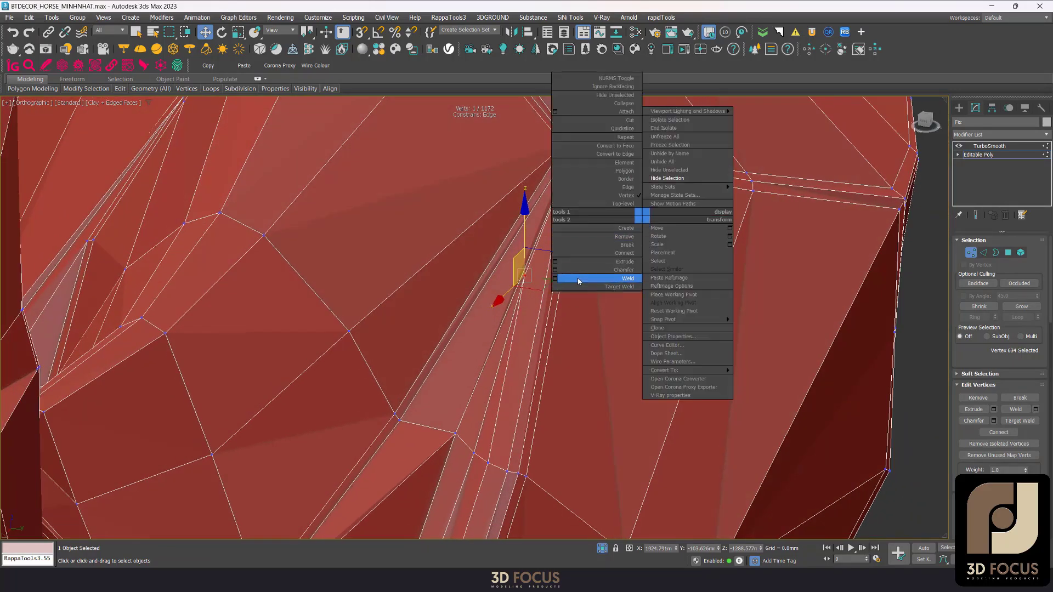
{"action": "left_click", "coordinate": [578, 288]}
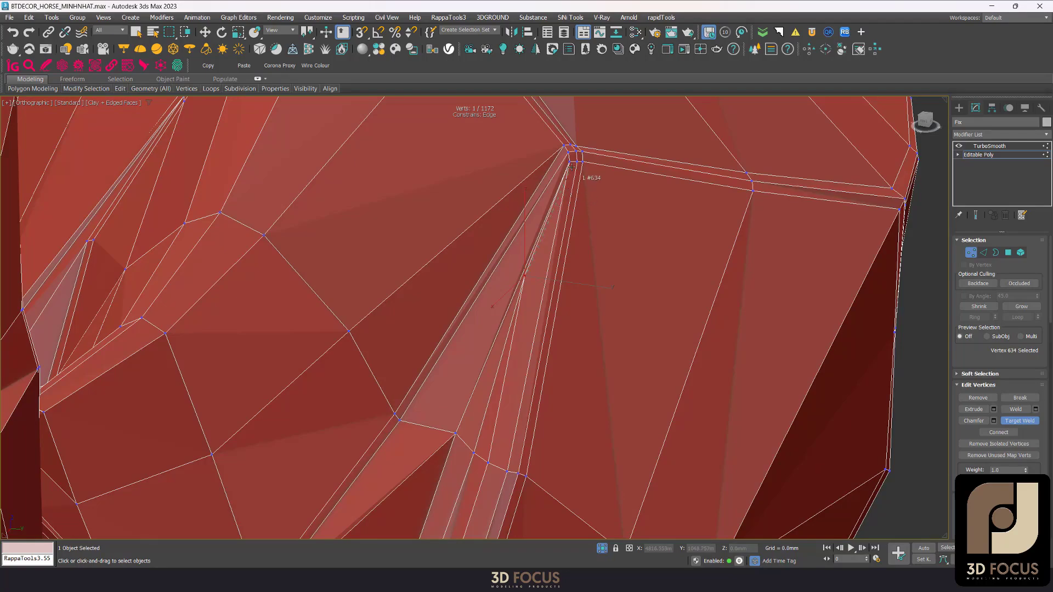
- Return to edge mode and display the TurboSmooth result of the horse
{"action": "scroll", "coordinate": [597, 222], "scroll_direction": "down", "scroll_amount": 5}
{"action": "middle_click_drag", "start_coordinate": [597, 222], "coordinate": [658, 357], "text": "alt"}
{"action": "key", "text": "2"}
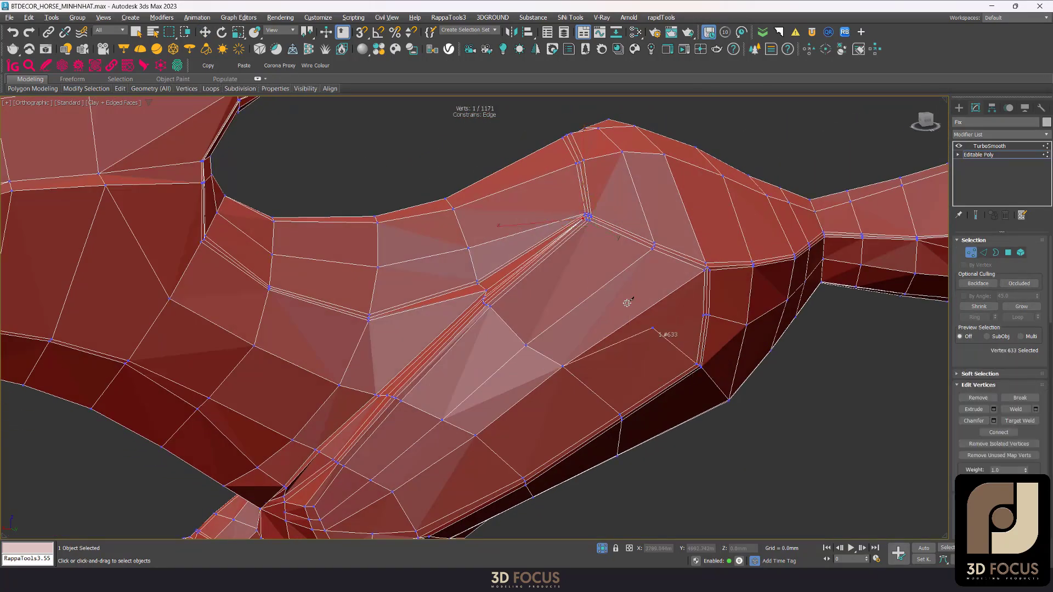
{"action": "scroll", "coordinate": [627, 303], "scroll_direction": "up", "scroll_amount": 3}
{"action": "scroll", "coordinate": [537, 257], "scroll_direction": "up", "scroll_amount": 3}
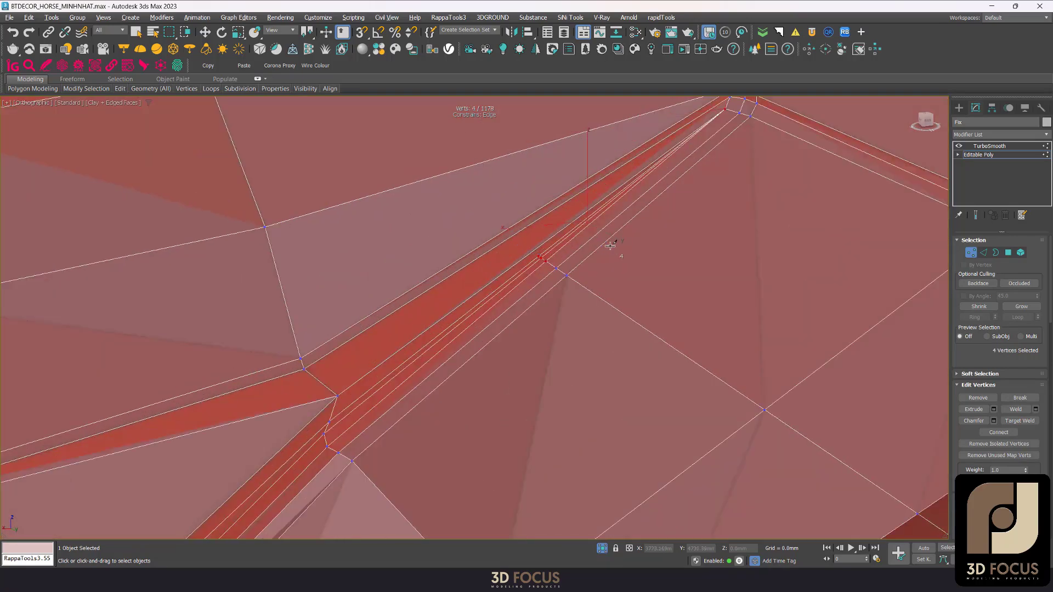
{"action": "scroll", "coordinate": [610, 246], "scroll_direction": "down", "scroll_amount": 5}
{"action": "scroll", "coordinate": [591, 265], "scroll_direction": "down", "scroll_amount": 5}
{"action": "left_click", "coordinate": [990, 146]}
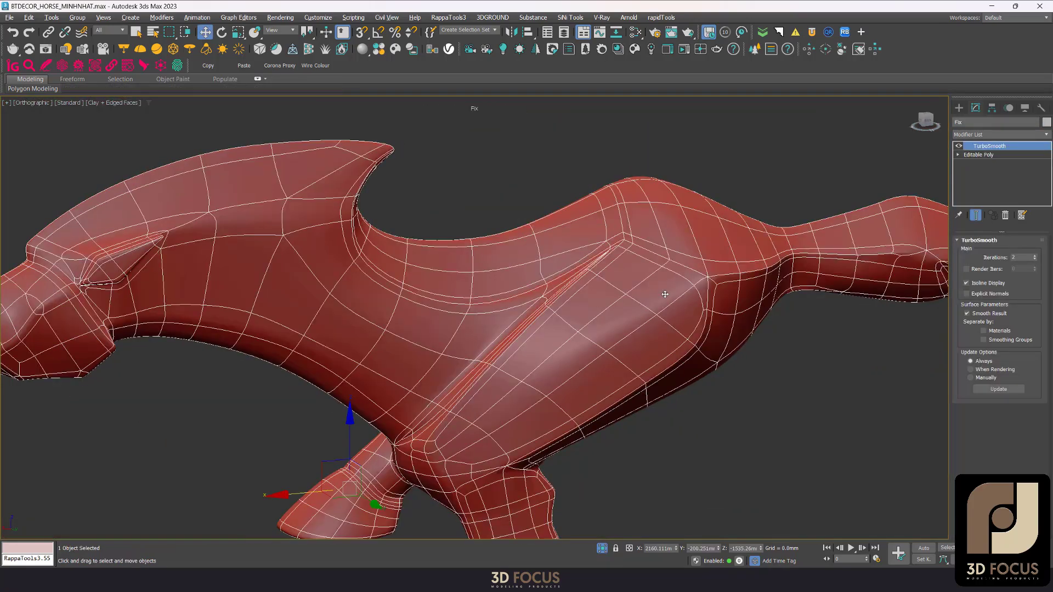
- Orbit and zoom to view the horse's head, neck and foreleg from the side in vertex mode
{"action": "scroll", "coordinate": [665, 294], "scroll_direction": "down", "scroll_amount": 5}
{"action": "scroll", "coordinate": [653, 275], "scroll_direction": "up", "scroll_amount": 2}
{"action": "mouse_move", "coordinate": [653, 275]}
{"action": "middle_mouse_down", "text": "alt"}
{"action": "mouse_move", "coordinate": [705, 290]}
{"action": "mouse_move", "coordinate": [620, 277]}
{"action": "mouse_move", "coordinate": [647, 252]}
{"action": "mouse_move", "coordinate": [616, 226]}
{"action": "mouse_move", "coordinate": [583, 242]}
{"action": "mouse_move", "coordinate": [607, 259]}
{"action": "mouse_move", "coordinate": [595, 245]}
{"action": "mouse_move", "coordinate": [746, 260]}
{"action": "mouse_move", "coordinate": [703, 275]}
{"action": "mouse_move", "coordinate": [756, 305]}
{"action": "mouse_move", "coordinate": [757, 265]}
{"action": "mouse_move", "coordinate": [717, 270]}
{"action": "mouse_move", "coordinate": [713, 285]}
{"action": "middle_mouse_up", "text": "alt"}
{"action": "scroll", "coordinate": [620, 276], "scroll_direction": "up", "scroll_amount": 3}
{"action": "scroll", "coordinate": [648, 248], "scroll_direction": "down", "scroll_amount": 3}
{"action": "scroll", "coordinate": [583, 242], "scroll_direction": "up", "scroll_amount": 2}
{"action": "scroll", "coordinate": [594, 245], "scroll_direction": "up", "scroll_amount": 2}
{"action": "scroll", "coordinate": [595, 245], "scroll_direction": "up", "scroll_amount": 2}
{"action": "scroll", "coordinate": [684, 288], "scroll_direction": "up", "scroll_amount": 3}
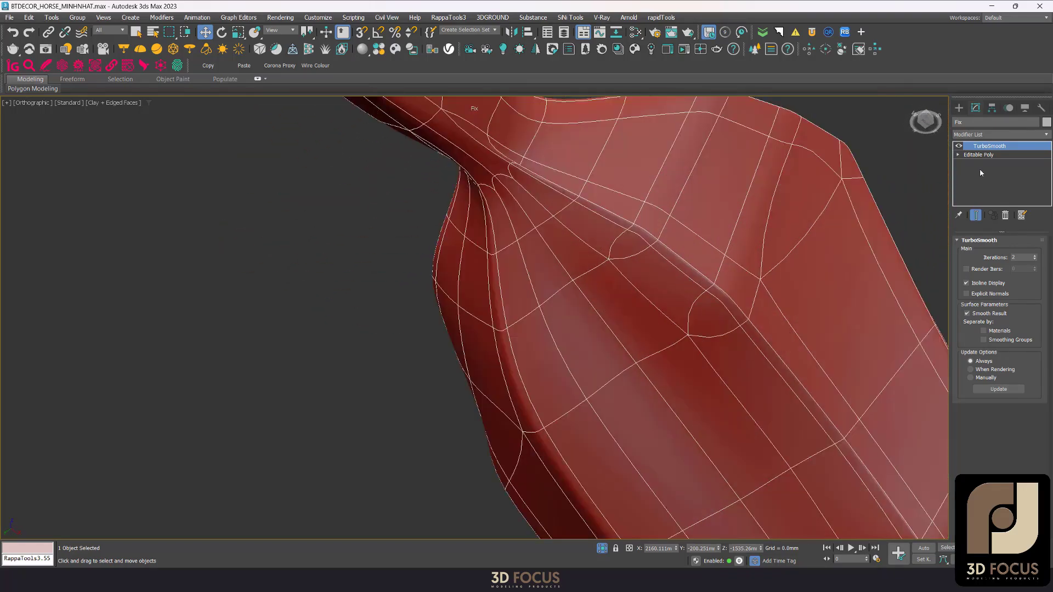
{"action": "scroll", "coordinate": [706, 304], "scroll_direction": "down", "scroll_amount": 5}
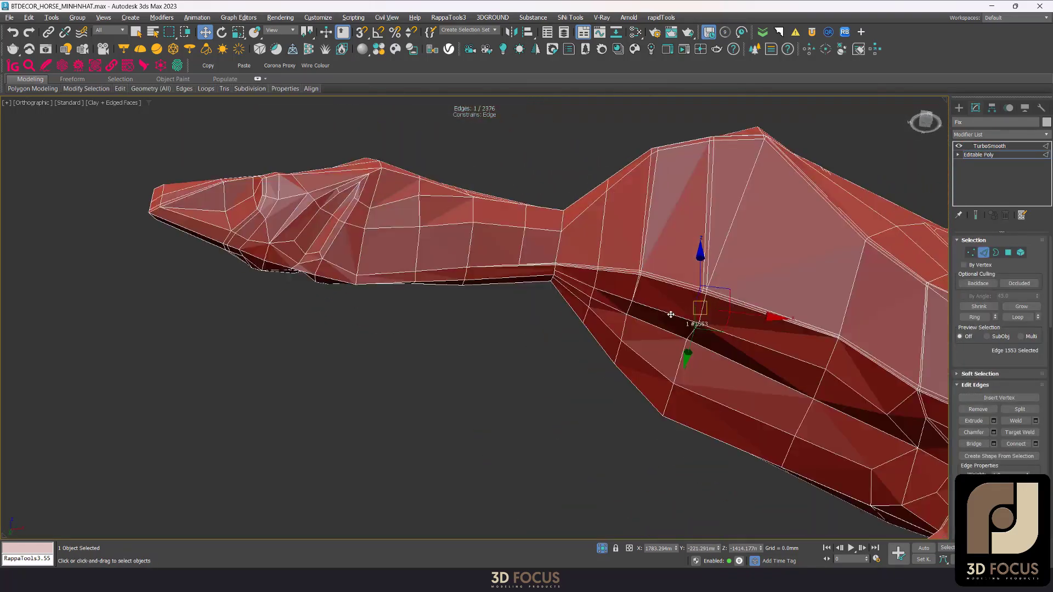
{"action": "mouse_move", "coordinate": [669, 311]}
{"action": "middle_mouse_down", "text": "alt"}
{"action": "mouse_move", "coordinate": [634, 364]}
{"action": "mouse_move", "coordinate": [658, 367]}
{"action": "middle_mouse_up", "text": "alt"}
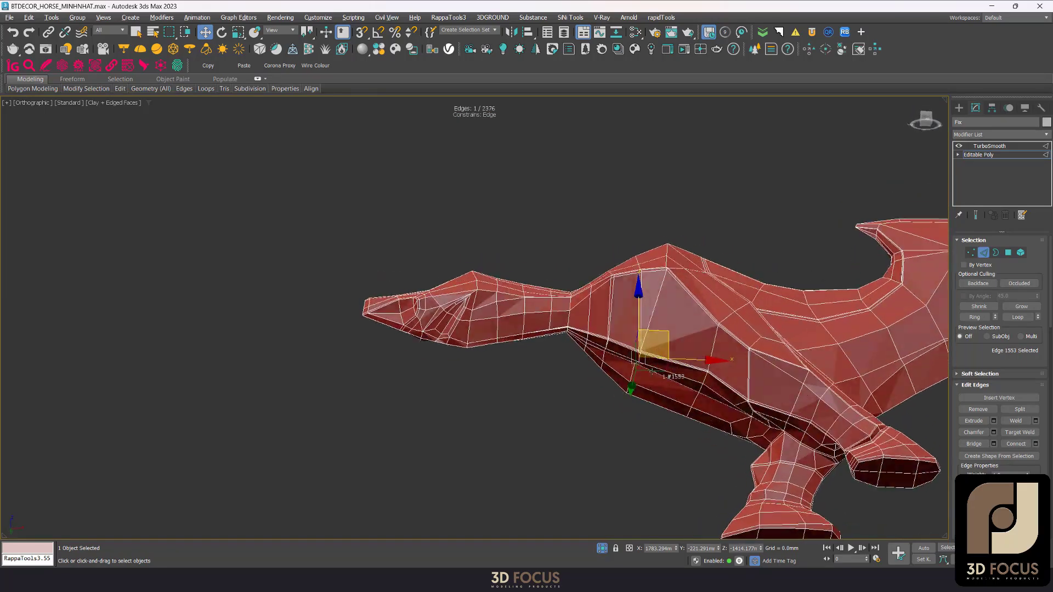
{"action": "scroll", "coordinate": [658, 367], "scroll_direction": "up", "scroll_amount": 2}
{"action": "scroll", "coordinate": [645, 296], "scroll_direction": "up", "scroll_amount": 4}
{"action": "scroll", "coordinate": [645, 296], "scroll_direction": "down", "scroll_amount": 3}
{"action": "key", "text": "1"}
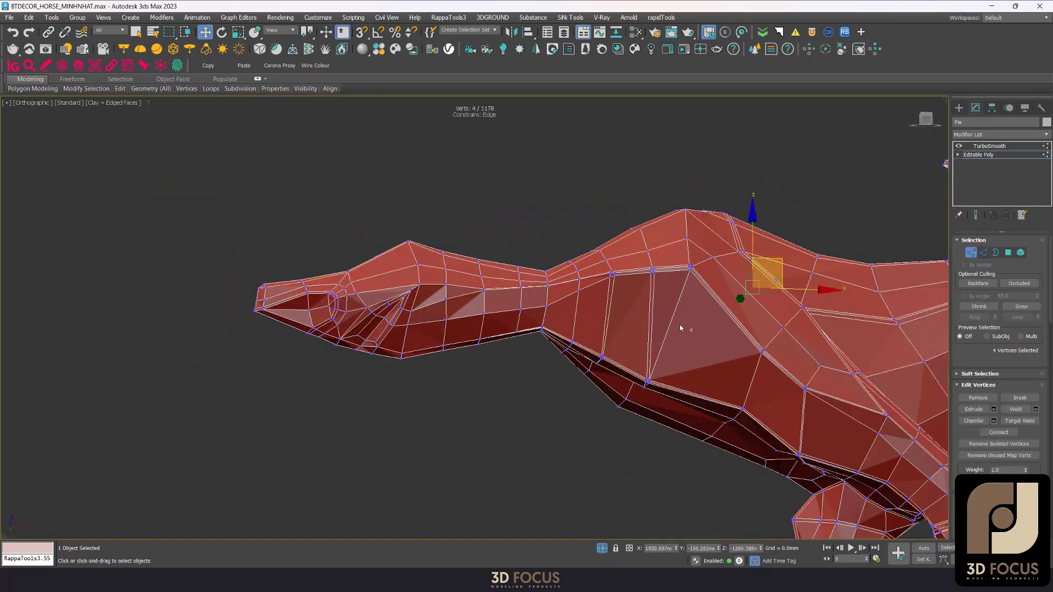
{"action": "scroll", "coordinate": [660, 382], "scroll_direction": "up", "scroll_amount": 3}
{"action": "scroll", "coordinate": [641, 417], "scroll_direction": "down", "scroll_amount": 1}
{"action": "scroll", "coordinate": [642, 417], "scroll_direction": "down", "scroll_amount": 1}
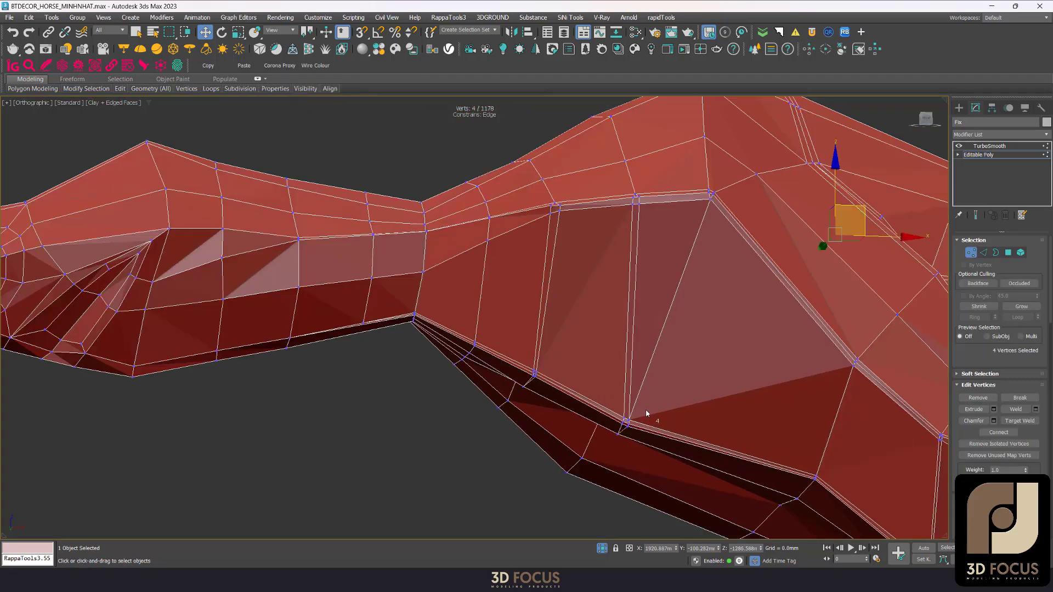
- Preview the smoothed horse, then return to editing the base mesh vertices
{"action": "key", "text": "ctrl+d"}
{"action": "left_click", "coordinate": [625, 377]}
{"action": "key", "text": "F4"}
{"action": "key", "text": "F4"}
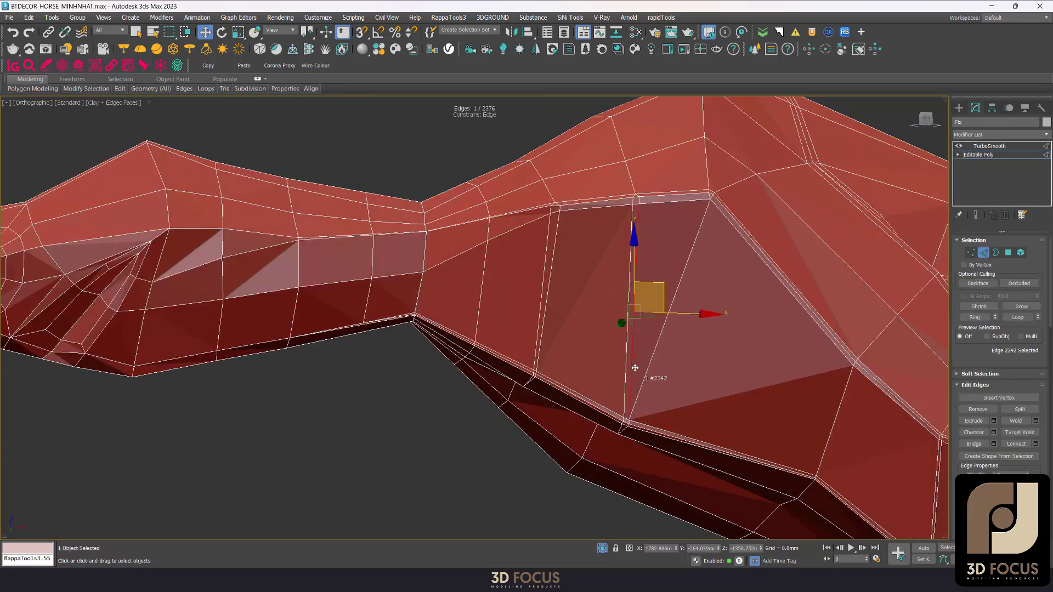
{"action": "key", "text": "ctrl+d"}
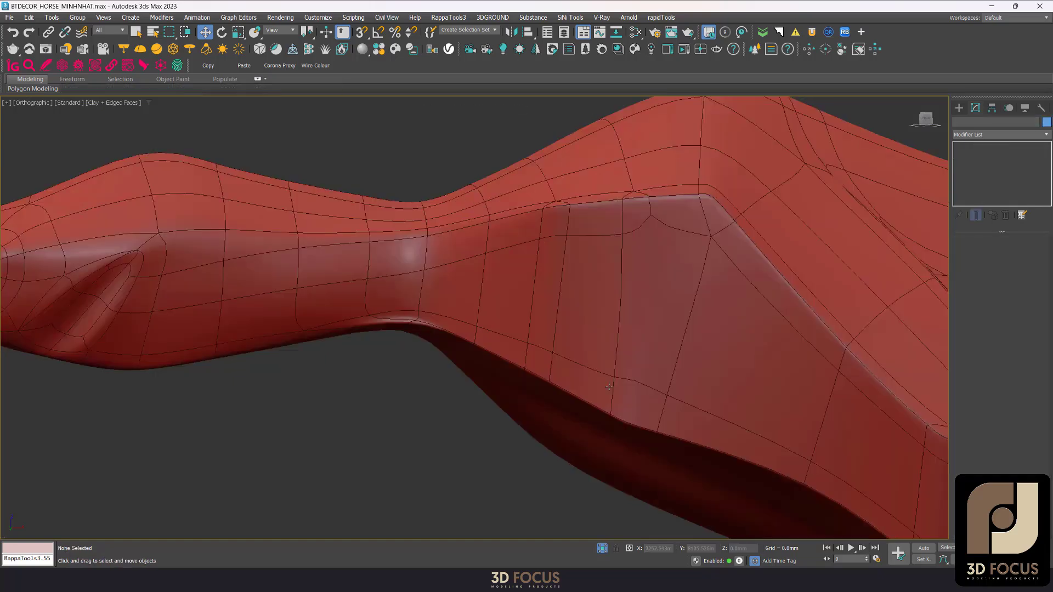
{"action": "left_click", "coordinate": [692, 358]}
{"action": "left_click", "coordinate": [979, 155]}
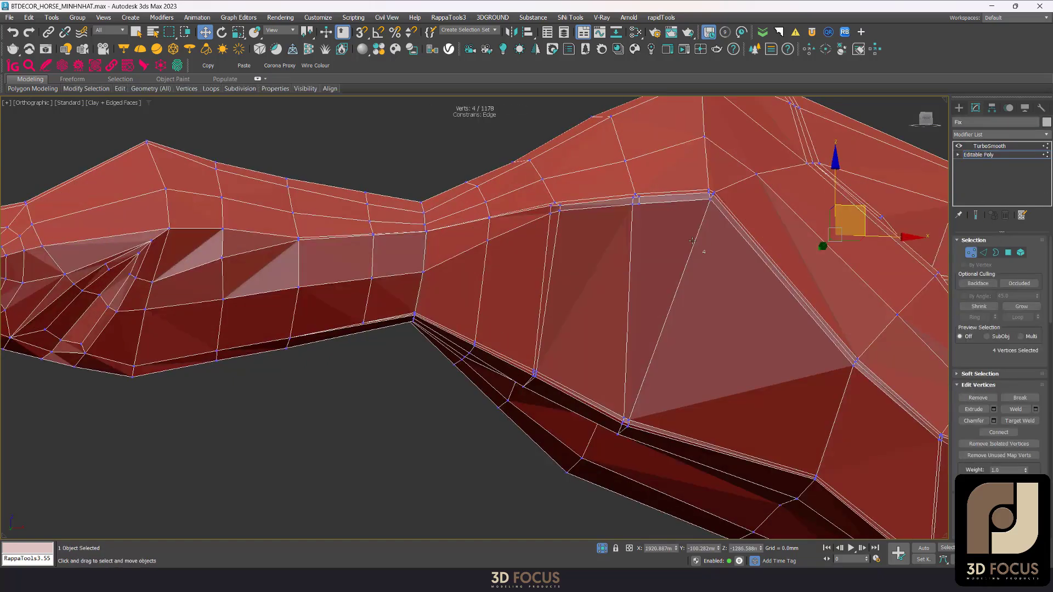
{"action": "key", "text": "Page_Up"}
{"action": "key", "text": "1"}
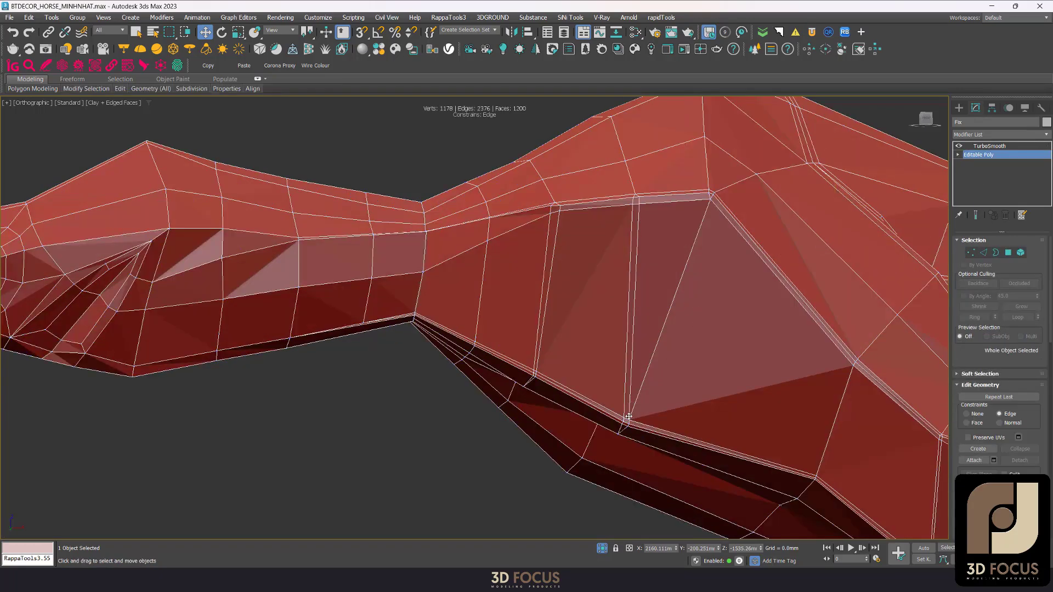
- Remove the unwanted edge from the neck with Backspace
{"action": "middle_click_drag", "start_coordinate": [630, 403], "coordinate": [652, 150], "text": "alt"}
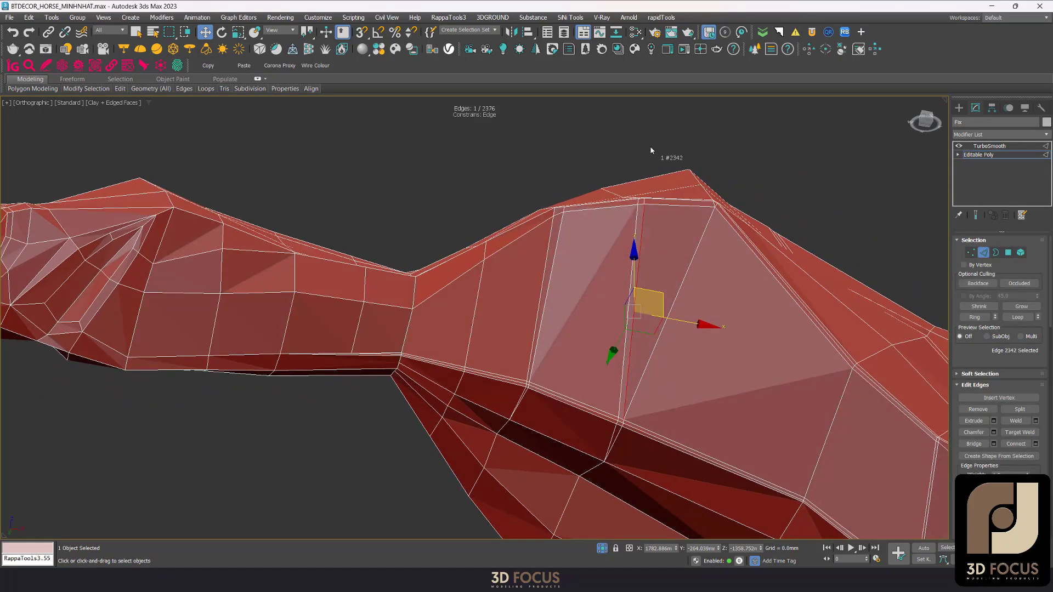
{"action": "key", "text": "BackSpace"}
{"action": "scroll", "coordinate": [646, 220], "scroll_direction": "up", "scroll_amount": 2}
{"action": "scroll", "coordinate": [645, 184], "scroll_direction": "up", "scroll_amount": 2}
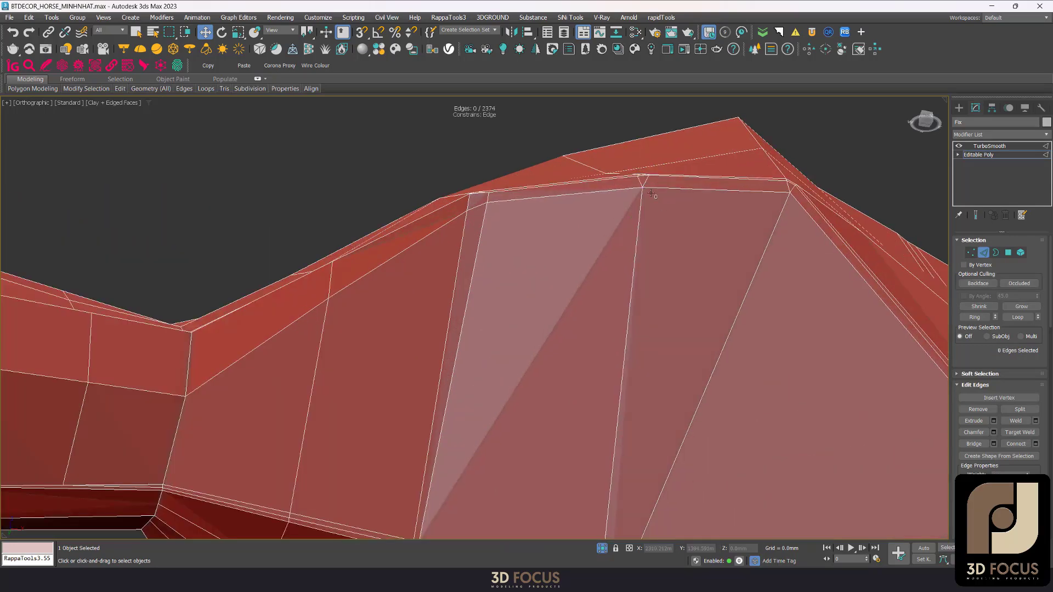
{"action": "scroll", "coordinate": [653, 193], "scroll_direction": "down", "scroll_amount": 2}
{"action": "mouse_move", "coordinate": [661, 195]}
{"action": "middle_mouse_down", "text": "alt"}
{"action": "mouse_move", "coordinate": [675, 216]}
{"action": "mouse_move", "coordinate": [681, 307]}
{"action": "middle_mouse_up", "text": "alt"}
- Check the smoothed neck surface with the wireframe overlay hidden, then shown
{"action": "left_click", "coordinate": [664, 282]}
{"action": "scroll", "coordinate": [647, 330], "scroll_direction": "down", "scroll_amount": 5}
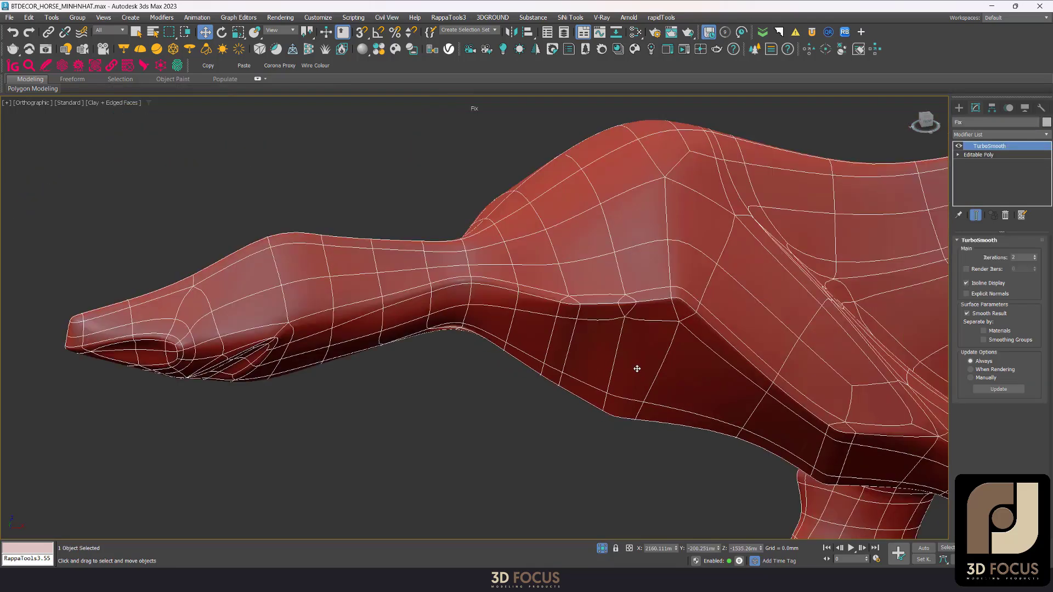
{"action": "key", "text": "F4"}
{"action": "mouse_move", "coordinate": [635, 369]}
{"action": "middle_mouse_down", "text": "alt"}
{"action": "mouse_move", "coordinate": [627, 290]}
{"action": "mouse_move", "coordinate": [482, 325]}
{"action": "mouse_move", "coordinate": [616, 346]}
{"action": "middle_mouse_up", "text": "alt"}
{"action": "scroll", "coordinate": [623, 365], "scroll_direction": "up", "scroll_amount": 3}
{"action": "scroll", "coordinate": [623, 365], "scroll_direction": "up", "scroll_amount": 5}
{"action": "key", "text": "F4"}
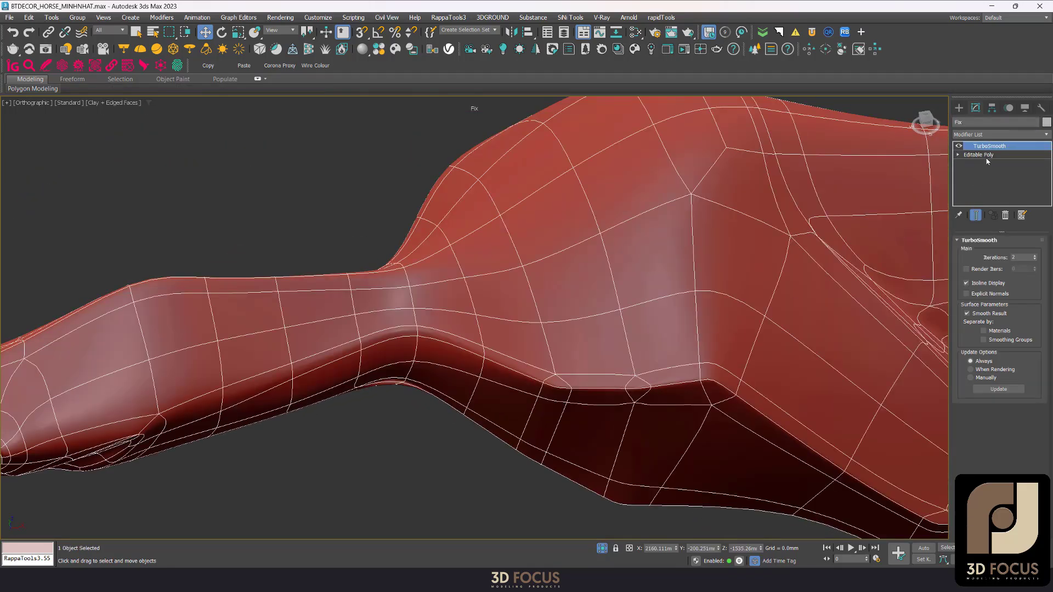
- Compare the base cage's lower neck edges against the TurboSmooth surface
{"action": "left_click", "coordinate": [987, 158]}
{"action": "scroll", "coordinate": [686, 362], "scroll_direction": "up", "scroll_amount": 3}
{"action": "middle_click_drag", "start_coordinate": [748, 351], "coordinate": [640, 351]}
{"action": "scroll", "coordinate": [641, 355], "scroll_direction": "down", "scroll_amount": 3}
{"action": "key", "text": "2"}
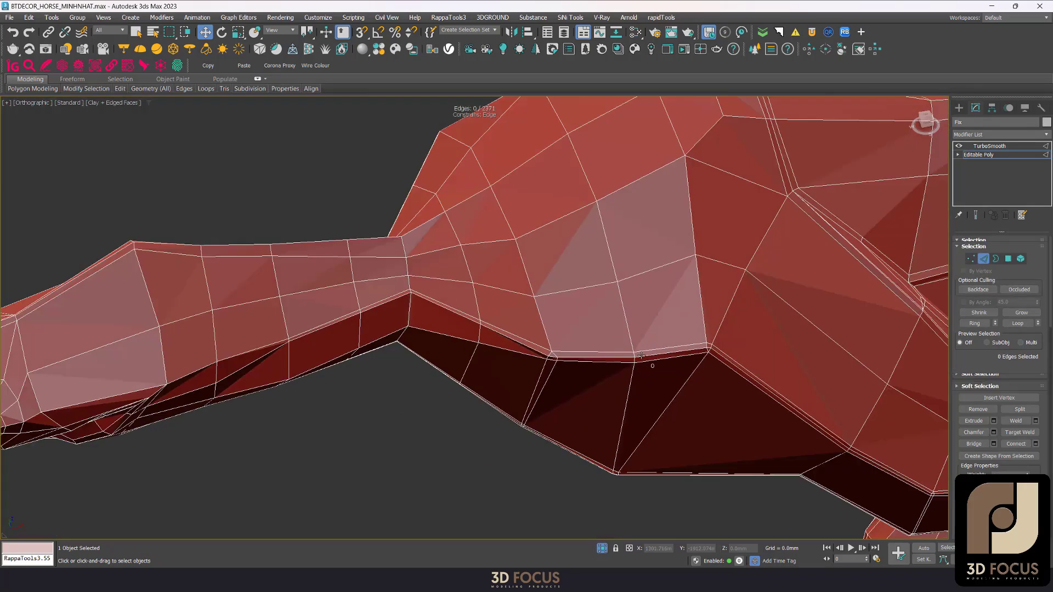
{"action": "left_click", "coordinate": [990, 146]}
{"action": "scroll", "coordinate": [670, 287], "scroll_direction": "down", "scroll_amount": 5}
{"action": "key", "text": "F4"}
{"action": "scroll", "coordinate": [670, 287], "scroll_direction": "up", "scroll_amount": 4}
{"action": "scroll", "coordinate": [670, 288], "scroll_direction": "up", "scroll_amount": 3}
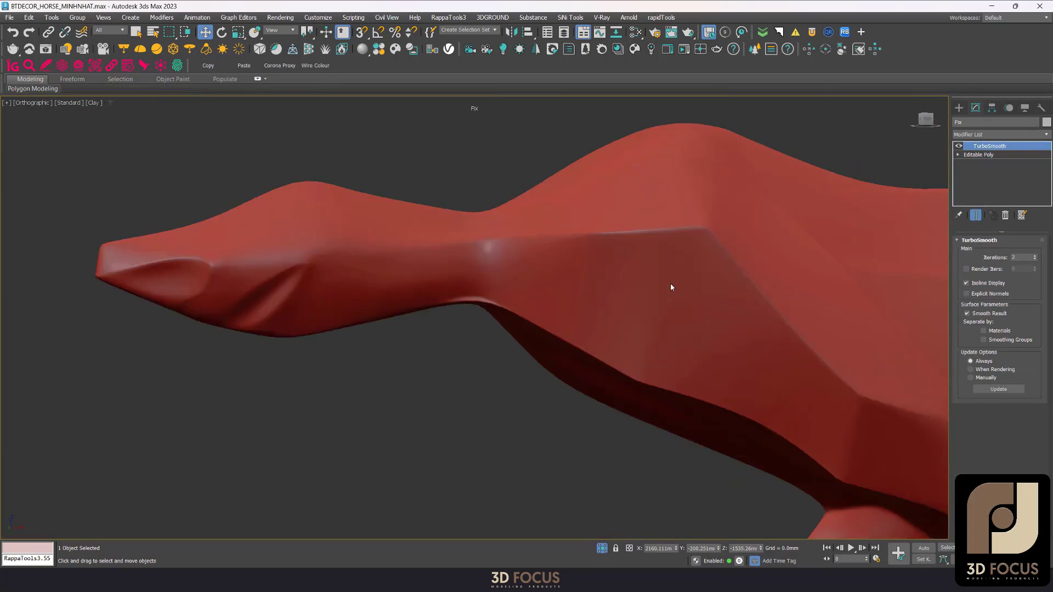
{"action": "scroll", "coordinate": [670, 287], "scroll_direction": "down", "scroll_amount": 5}
{"action": "key", "text": "F4"}
- Return to edge mode on the base mesh with a front view of the horse
{"action": "mouse_move", "coordinate": [647, 242]}
{"action": "middle_mouse_down", "text": "alt"}
{"action": "mouse_move", "coordinate": [639, 280]}
{"action": "mouse_move", "coordinate": [668, 301]}
{"action": "middle_mouse_up", "text": "alt"}
{"action": "scroll", "coordinate": [656, 336], "scroll_direction": "up", "scroll_amount": 5}
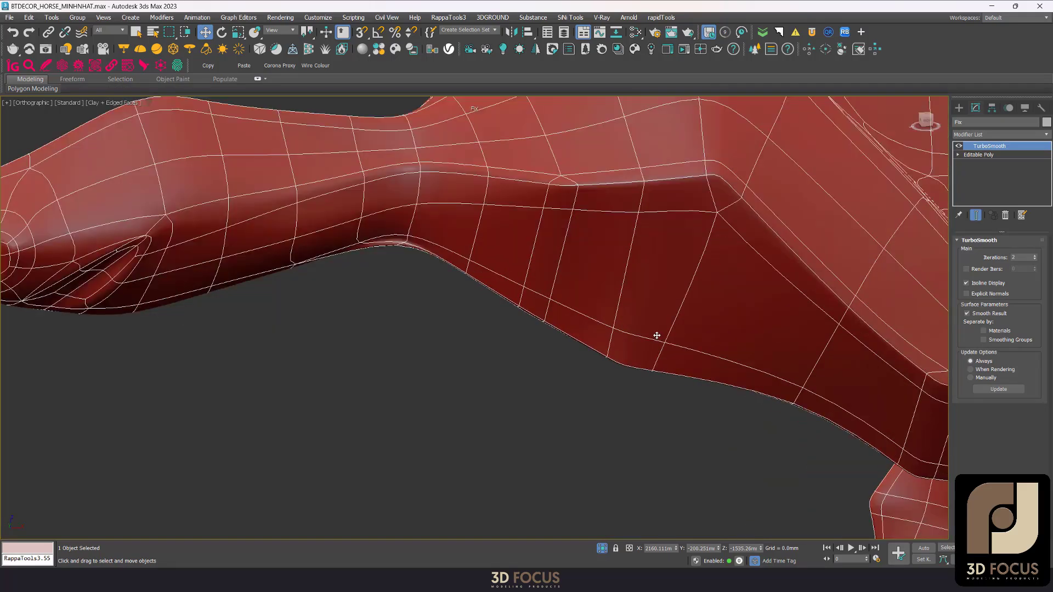
{"action": "key", "text": "2"}
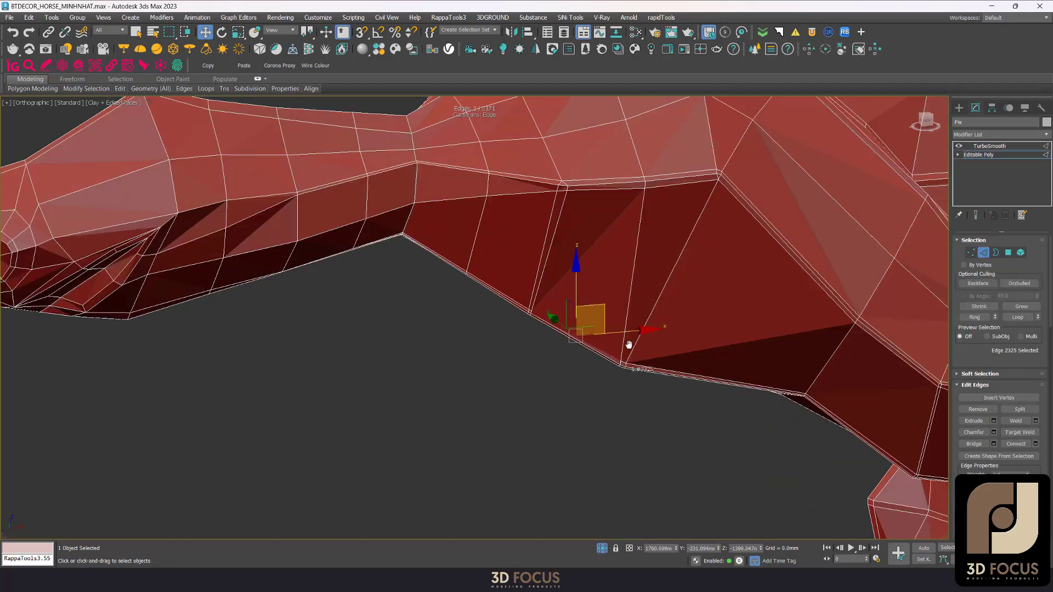
{"action": "scroll", "coordinate": [629, 344], "scroll_direction": "down", "scroll_amount": 3}
{"action": "mouse_move", "coordinate": [642, 250]}
{"action": "middle_mouse_down", "text": "alt"}
{"action": "mouse_move", "coordinate": [719, 279]}
{"action": "mouse_move", "coordinate": [705, 344]}
{"action": "mouse_move", "coordinate": [613, 350]}
{"action": "middle_mouse_up", "text": "alt"}
{"action": "scroll", "coordinate": [719, 279], "scroll_direction": "down", "scroll_amount": 3}
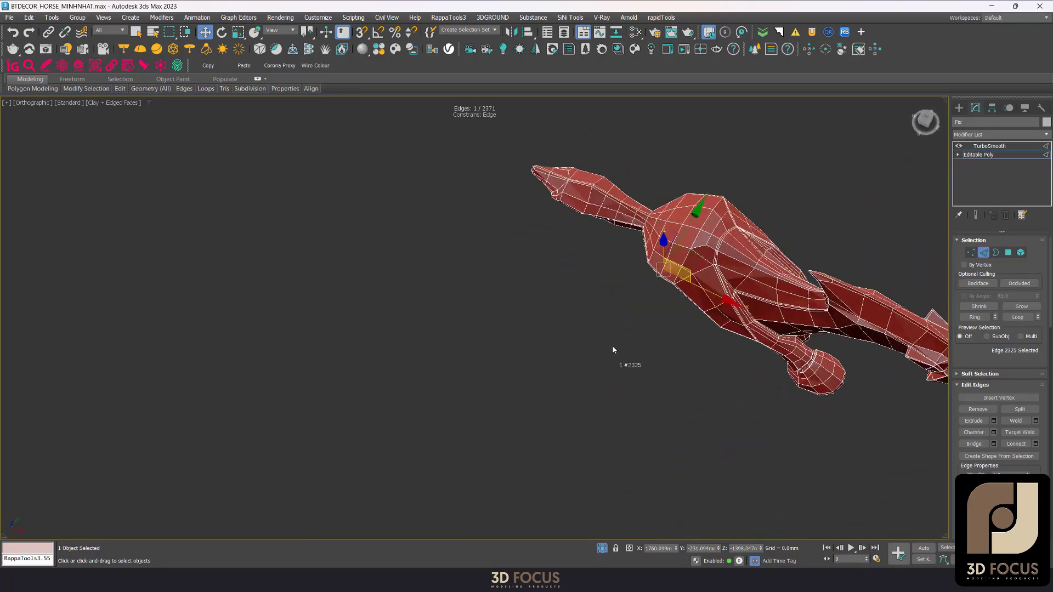
- Frame the selected edge in the Top view and enable the Shift soft brush in vertex mode
{"action": "key", "text": "z"}
{"action": "key", "text": "t"}
{"action": "scroll", "coordinate": [631, 310], "scroll_direction": "down", "scroll_amount": 3}
{"action": "key", "text": "1"}
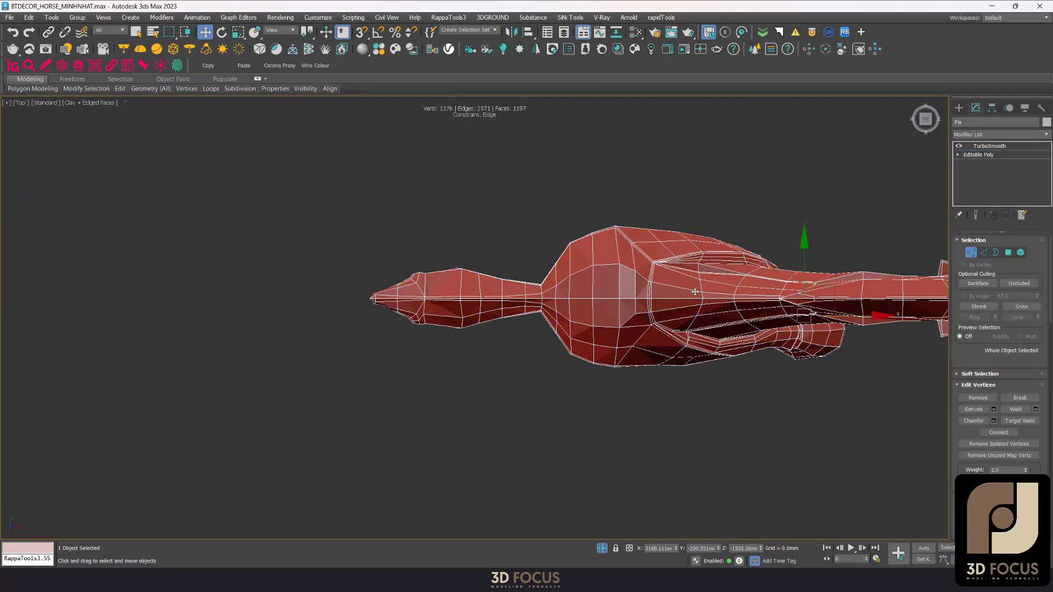
{"action": "scroll", "coordinate": [695, 292], "scroll_direction": "up", "scroll_amount": 3}
{"action": "key", "text": "1"}
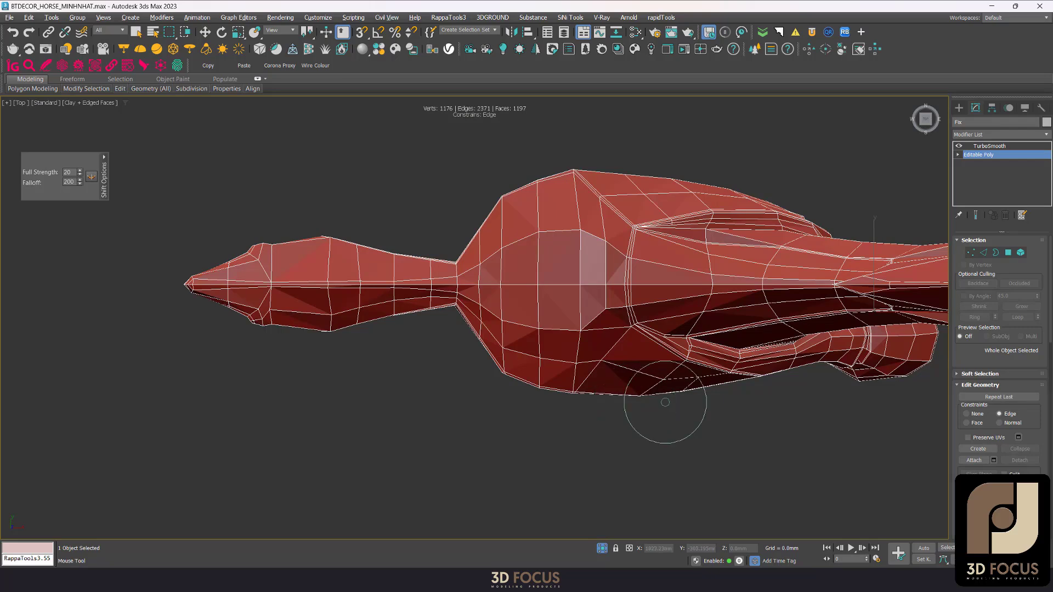
- Pull the neck's upper outline outward, then check it in wireframe and reframe the chest
{"action": "scroll", "coordinate": [487, 379], "scroll_direction": "up", "scroll_amount": 2}
{"action": "scroll", "coordinate": [483, 307], "scroll_direction": "up", "scroll_amount": 2}
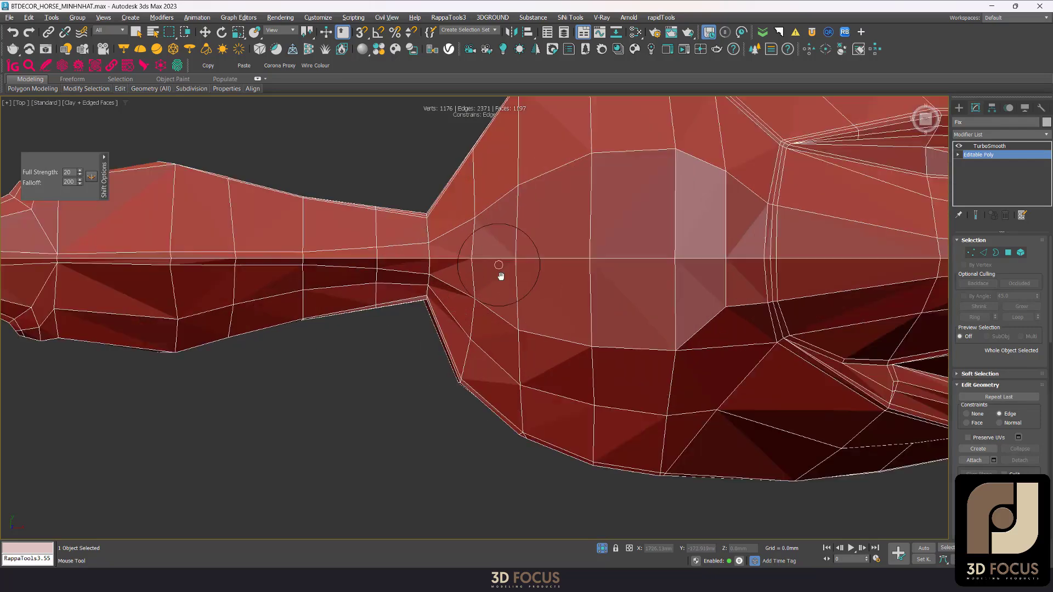
{"action": "middle_click_drag", "start_coordinate": [501, 275], "coordinate": [468, 266]}
{"action": "left_click_drag", "start_coordinate": [468, 266], "coordinate": [451, 253]}
{"action": "scroll", "coordinate": [482, 247], "scroll_direction": "down", "scroll_amount": 3}
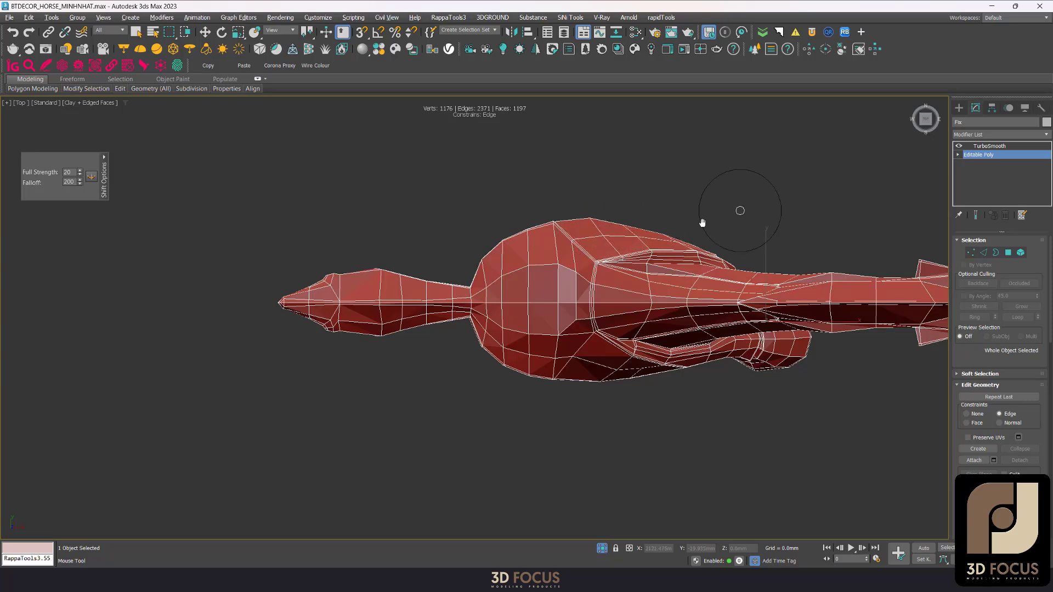
{"action": "scroll", "coordinate": [702, 223], "scroll_direction": "up", "scroll_amount": 3}
{"action": "scroll", "coordinate": [686, 274], "scroll_direction": "up", "scroll_amount": 1}
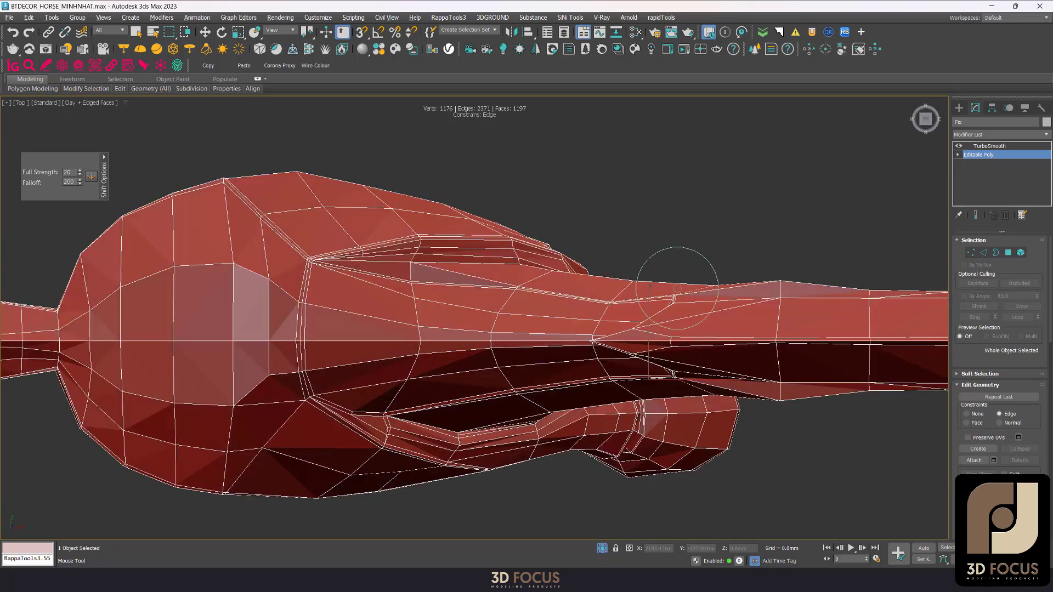
{"action": "key", "text": "F3"}
{"action": "key", "text": "F3"}
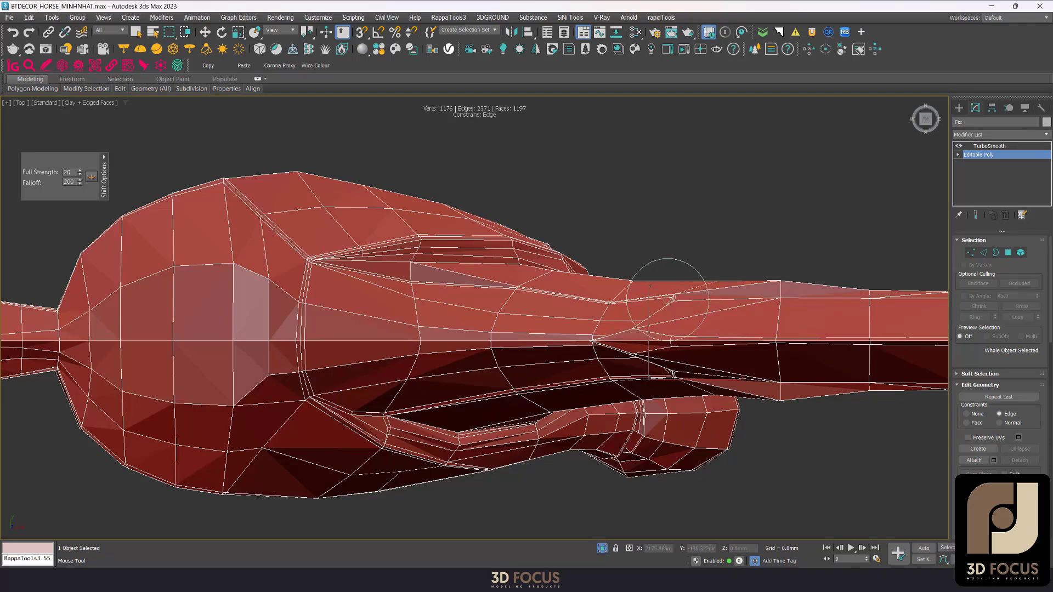
{"action": "key", "text": "F3"}
{"action": "key", "text": "F3"}
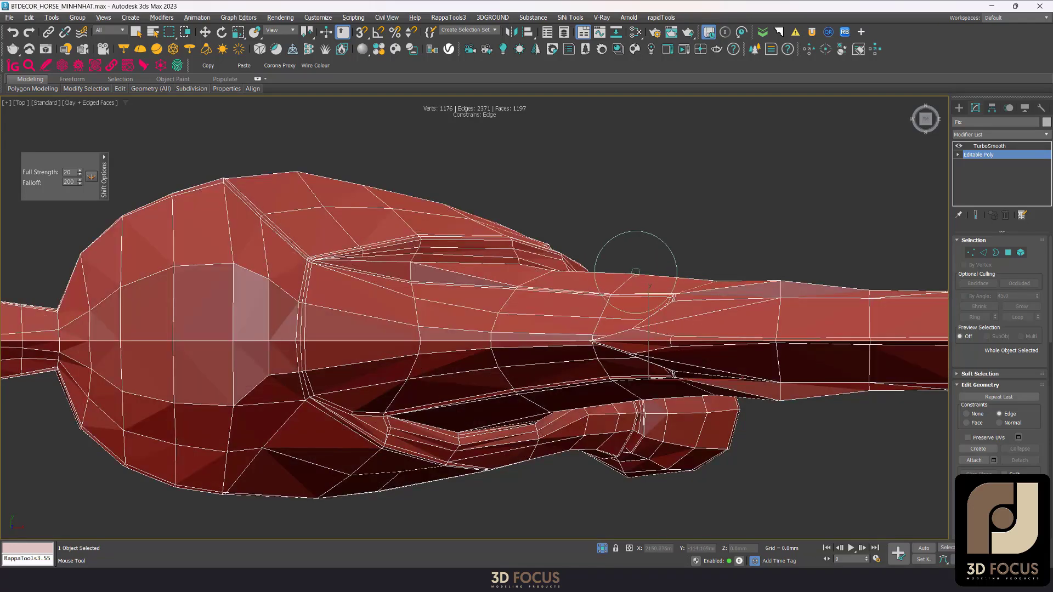
{"action": "scroll", "coordinate": [714, 319], "scroll_direction": "down", "scroll_amount": 2}
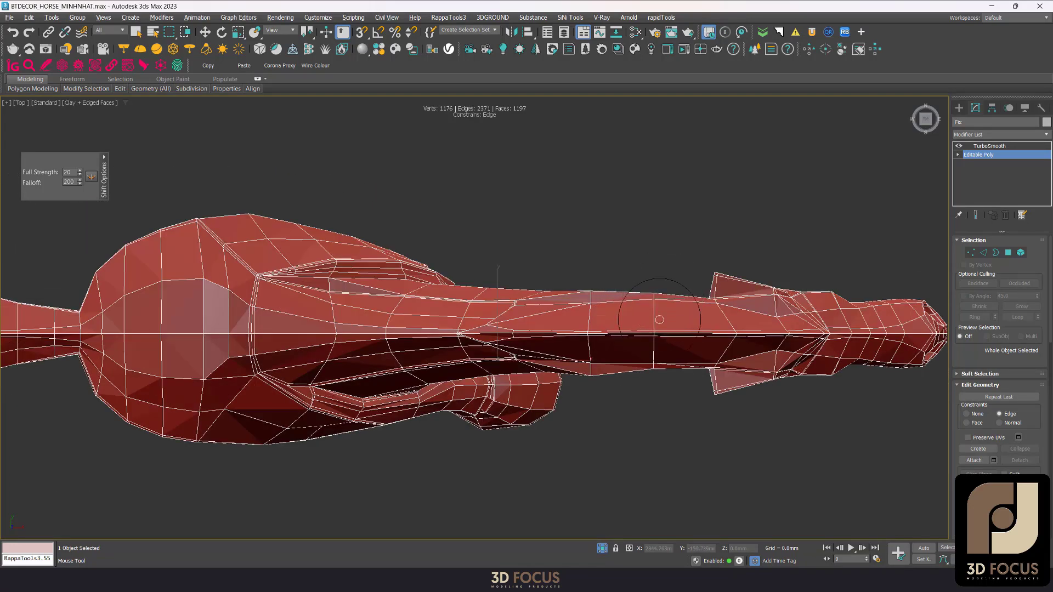
{"action": "middle_click_drag", "start_coordinate": [557, 377], "coordinate": [586, 381]}
- Scale the neck edge ring to about 113% along Y
{"action": "scroll", "coordinate": [493, 351], "scroll_direction": "up", "scroll_amount": 2}
{"action": "key", "text": "2"}
{"action": "key", "text": "w"}
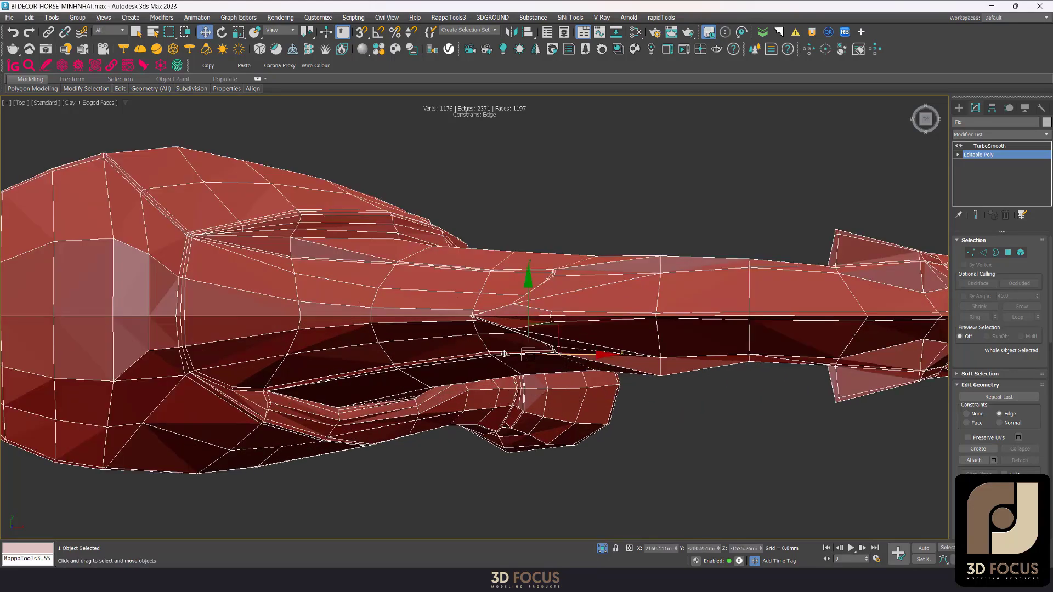
{"action": "middle_click_drag", "start_coordinate": [481, 342], "coordinate": [569, 336], "text": "alt"}
{"action": "key", "text": "r"}
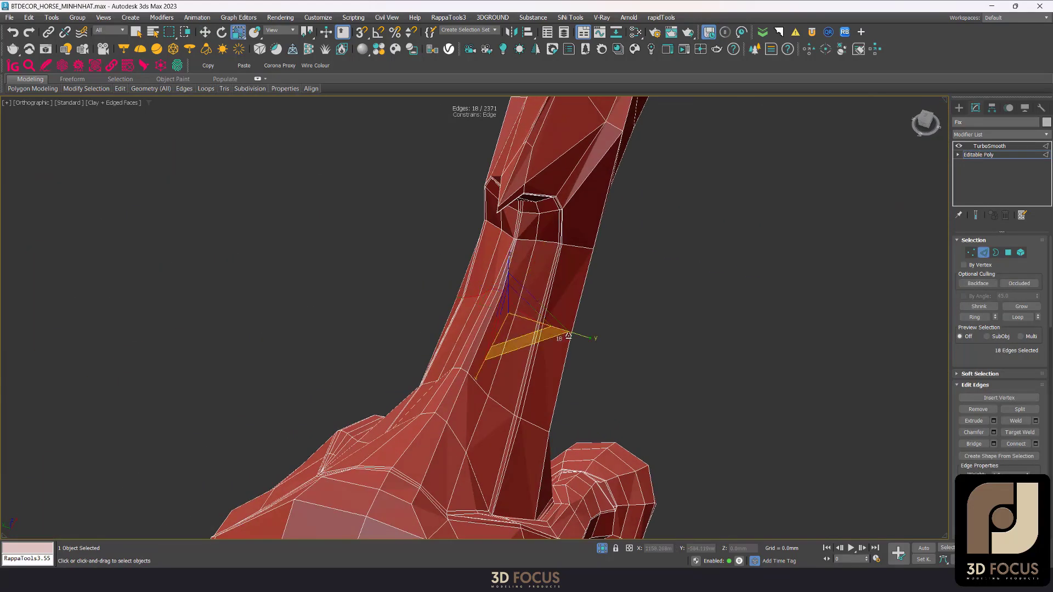
{"action": "left_click_drag", "start_coordinate": [582, 337], "coordinate": [577, 333]}
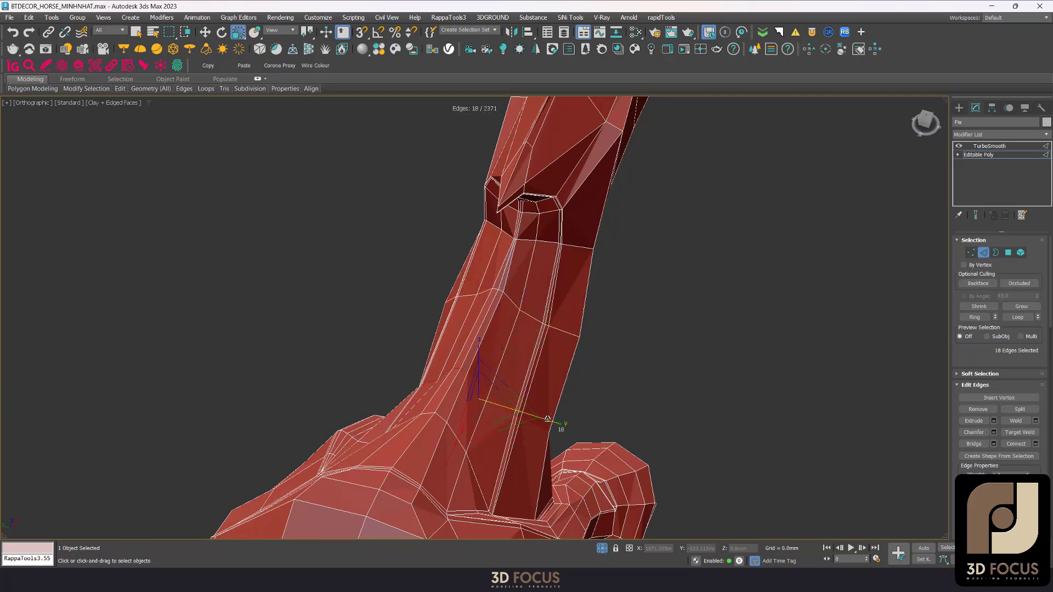
{"action": "left_click_drag", "start_coordinate": [547, 419], "coordinate": [551, 420]}
- Show the horse with TurboSmooth applied, viewed from the front
{"action": "scroll", "coordinate": [549, 420], "scroll_direction": "down", "scroll_amount": 5}
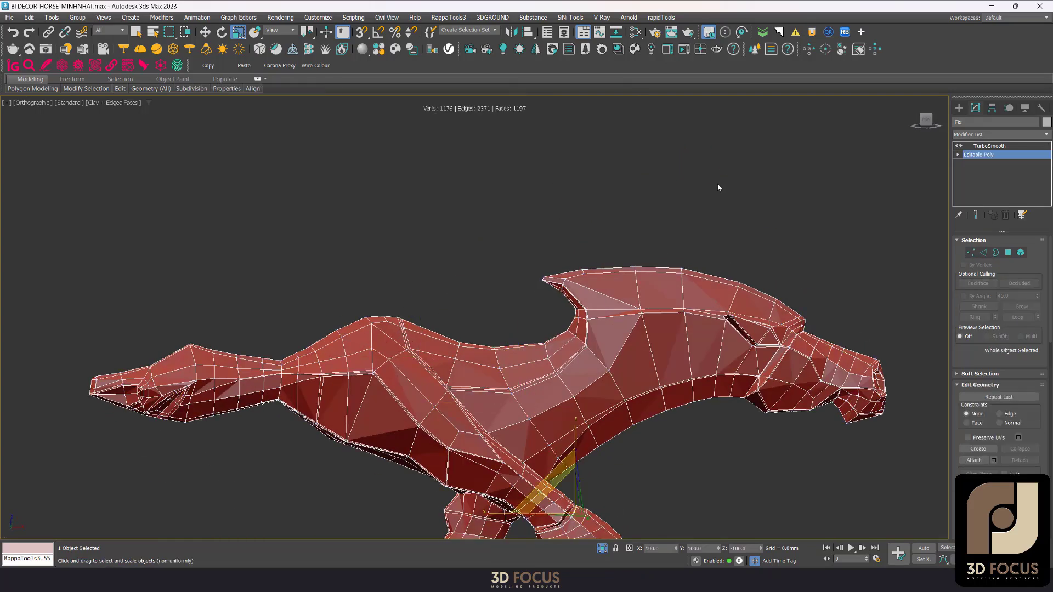
{"action": "left_click", "coordinate": [990, 146]}
{"action": "mouse_move", "coordinate": [483, 357]}
{"action": "middle_mouse_down", "text": "alt"}
{"action": "mouse_move", "coordinate": [558, 359]}
{"action": "mouse_move", "coordinate": [578, 278]}
{"action": "mouse_move", "coordinate": [578, 308]}
{"action": "middle_mouse_up", "text": "alt"}
- Inspect the smoothed horse in perspective from side and oblique views, toggling wire edges
{"action": "key", "text": "F4"}
{"action": "key", "text": "r"}
{"action": "key", "text": "w"}
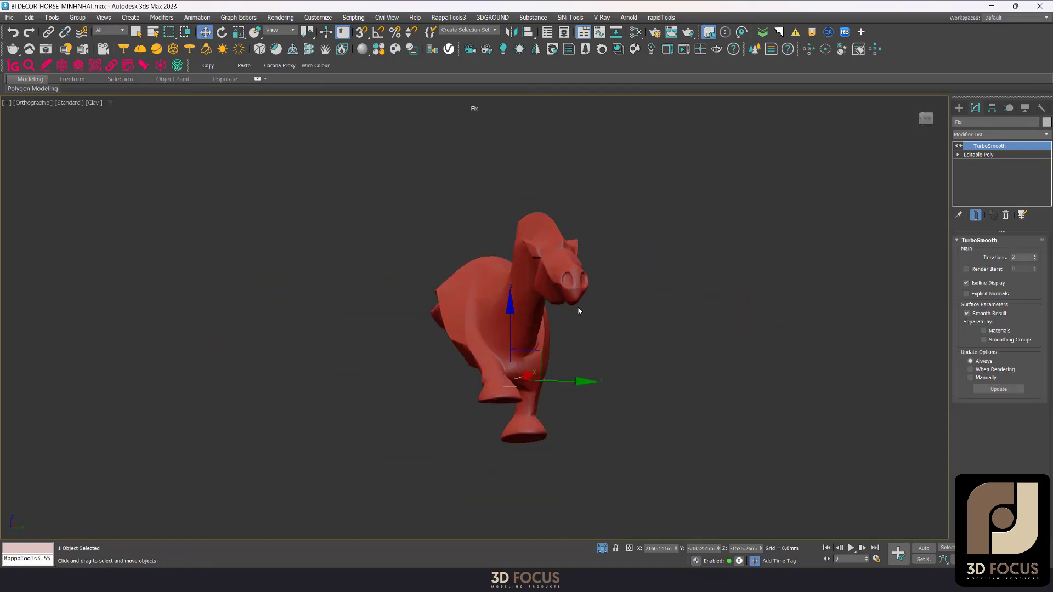
{"action": "key", "text": "p"}
{"action": "mouse_move", "coordinate": [570, 372]}
{"action": "middle_mouse_down", "text": "alt"}
{"action": "mouse_move", "coordinate": [616, 369]}
{"action": "mouse_move", "coordinate": [586, 376]}
{"action": "mouse_move", "coordinate": [587, 396]}
{"action": "mouse_move", "coordinate": [588, 359]}
{"action": "mouse_move", "coordinate": [606, 343]}
{"action": "mouse_move", "coordinate": [597, 397]}
{"action": "middle_mouse_up", "text": "alt"}
{"action": "scroll", "coordinate": [585, 373], "scroll_direction": "up", "scroll_amount": 3}
{"action": "scroll", "coordinate": [587, 366], "scroll_direction": "up", "scroll_amount": 2}
{"action": "key", "text": "F4"}
{"action": "scroll", "coordinate": [587, 384], "scroll_direction": "down", "scroll_amount": 3}
{"action": "scroll", "coordinate": [587, 373], "scroll_direction": "down", "scroll_amount": 2}
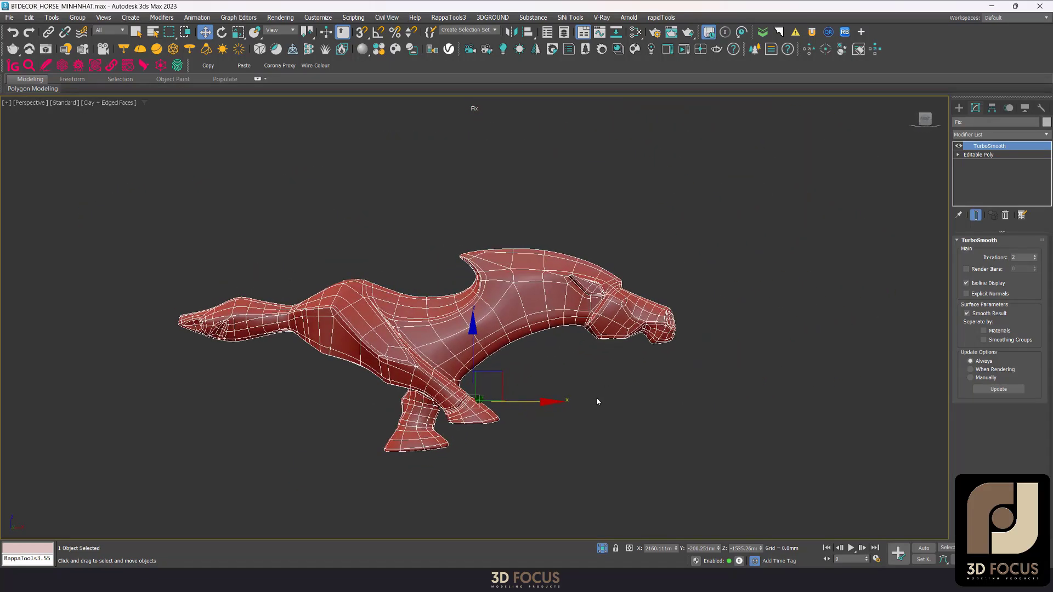
{"action": "scroll", "coordinate": [596, 397], "scroll_direction": "up", "scroll_amount": 5}
{"action": "scroll", "coordinate": [403, 343], "scroll_direction": "up", "scroll_amount": 2}
{"action": "scroll", "coordinate": [402, 344], "scroll_direction": "down", "scroll_amount": 5}
{"action": "mouse_move", "coordinate": [402, 343]}
{"action": "middle_mouse_down", "text": "alt"}
{"action": "mouse_move", "coordinate": [560, 332]}
{"action": "mouse_move", "coordinate": [526, 310]}
{"action": "middle_mouse_up", "text": "alt"}
{"action": "scroll", "coordinate": [440, 349], "scroll_direction": "up", "scroll_amount": 5}
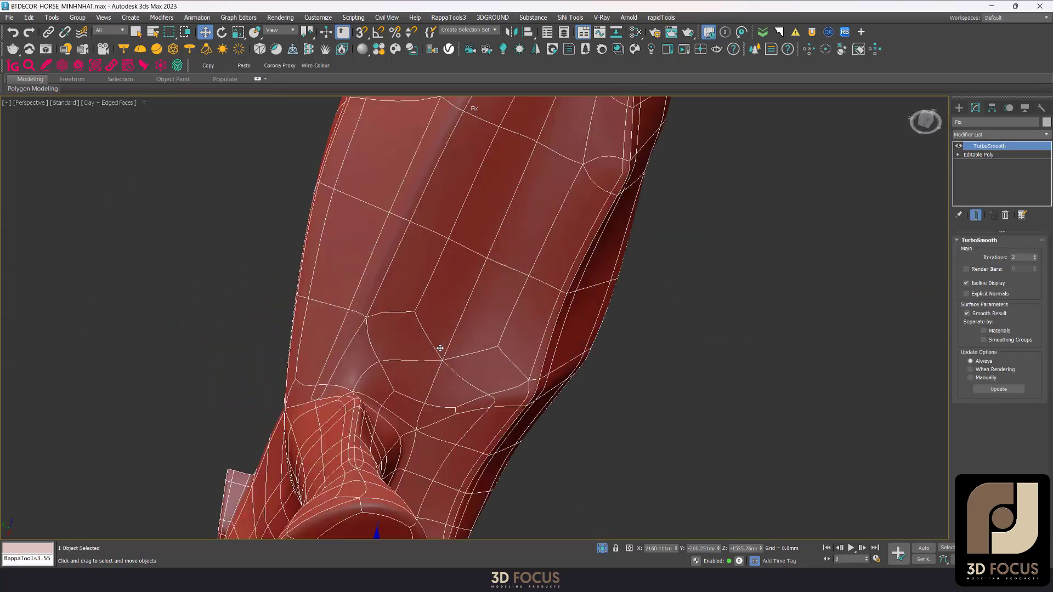
- Back on the Editable Poly base mesh, remove a stray edge on the chest
{"action": "left_click", "coordinate": [1009, 155]}
{"action": "key", "text": "1"}
{"action": "mouse_move", "coordinate": [421, 326]}
{"action": "middle_mouse_down", "text": "alt"}
{"action": "mouse_move", "coordinate": [442, 322]}
{"action": "mouse_move", "coordinate": [397, 343]}
{"action": "middle_mouse_up", "text": "alt"}
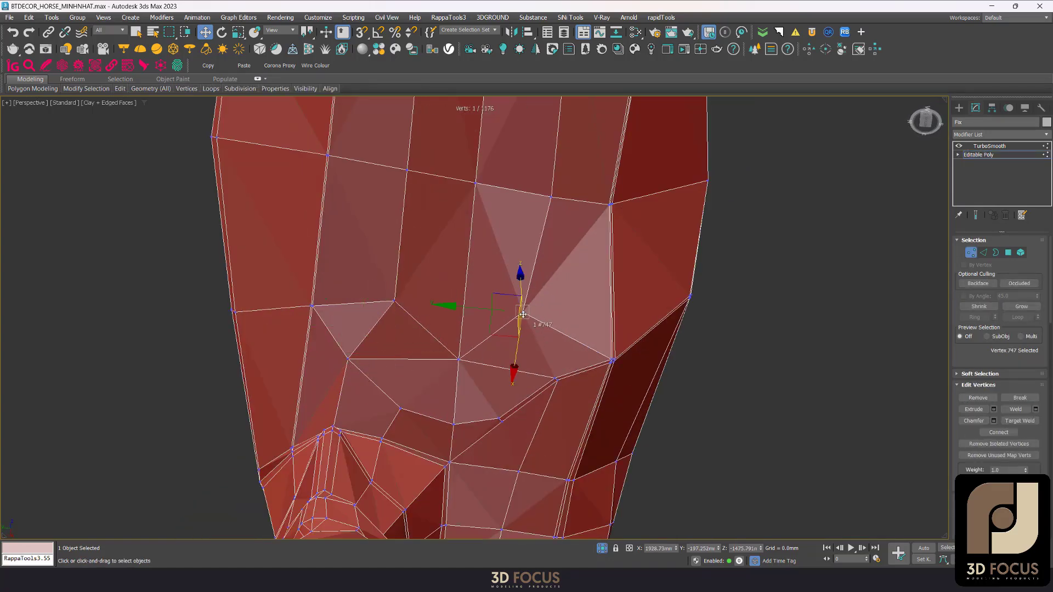
{"action": "key", "text": "2"}
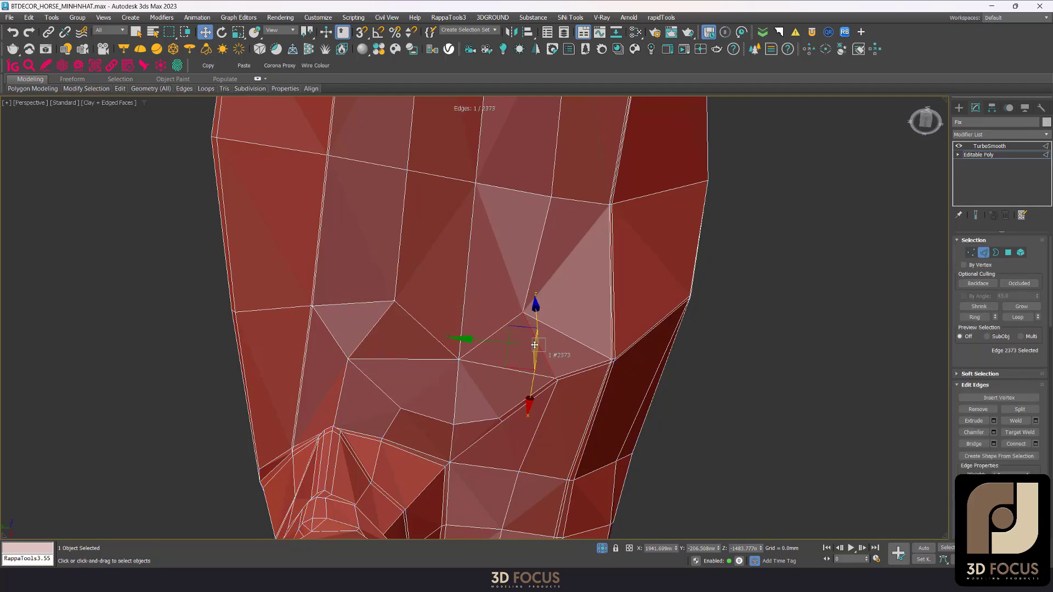
{"action": "key", "text": "ctrl+BackSpace"}
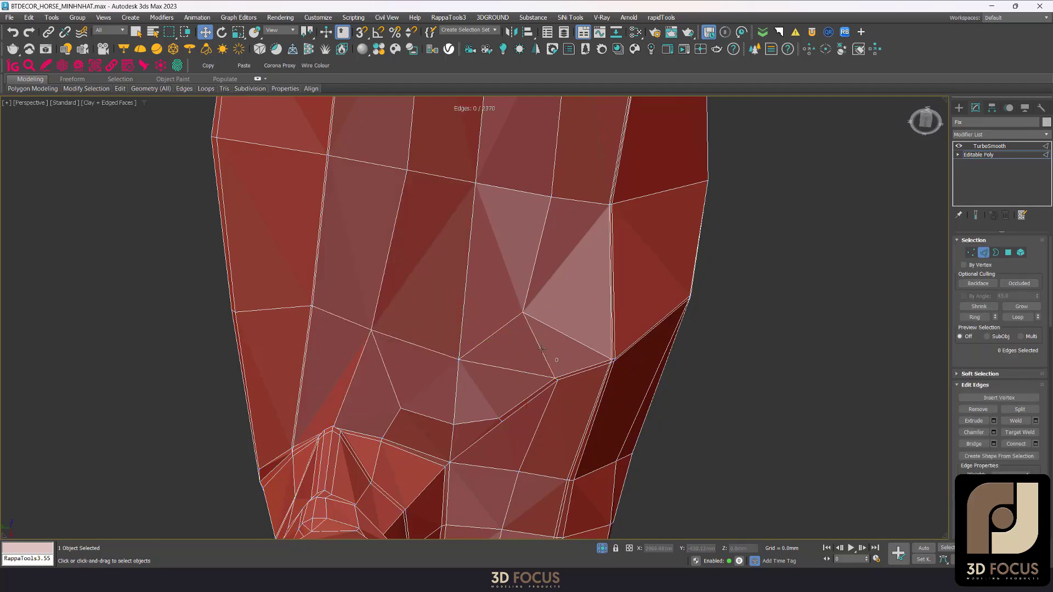
{"action": "key", "text": "1"}
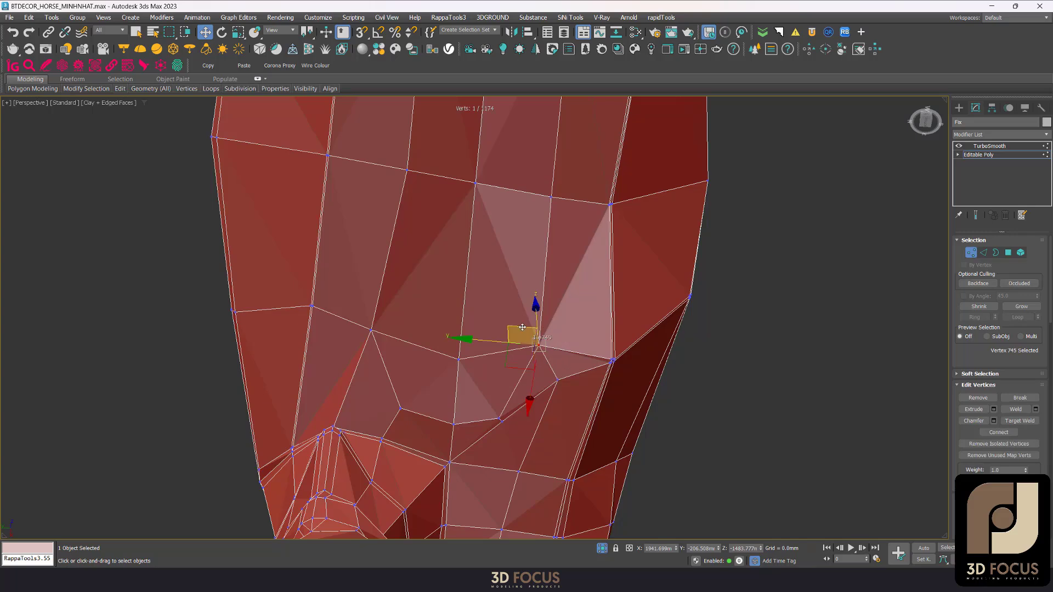
- Nudge the chest vertex slightly right, then inspect the next chest vertex from below
{"action": "middle_click_drag", "start_coordinate": [523, 365], "coordinate": [528, 391], "text": "alt"}
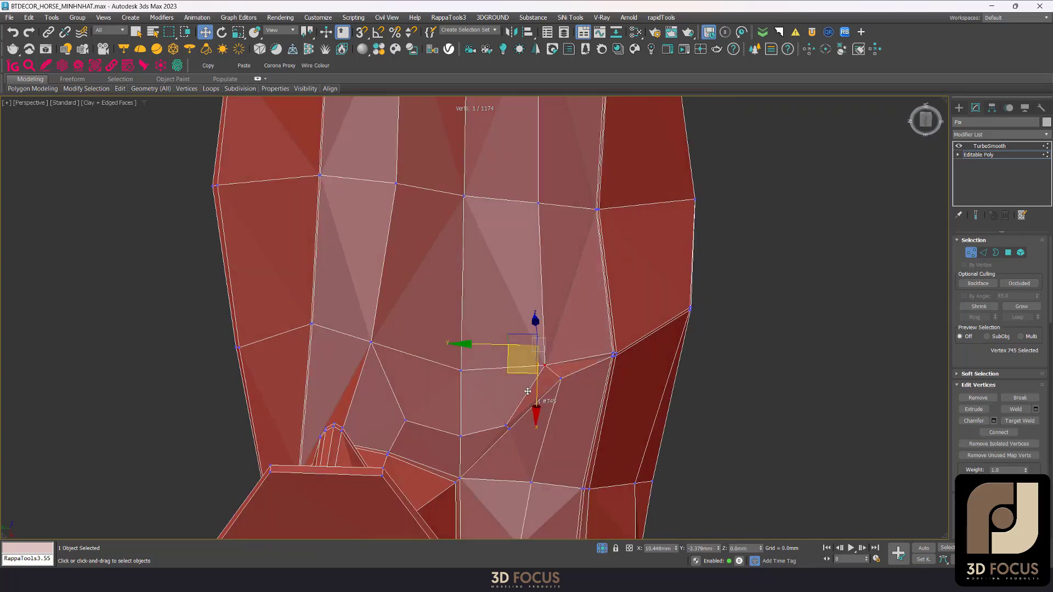
{"action": "left_click_drag", "start_coordinate": [529, 399], "coordinate": [552, 383]}
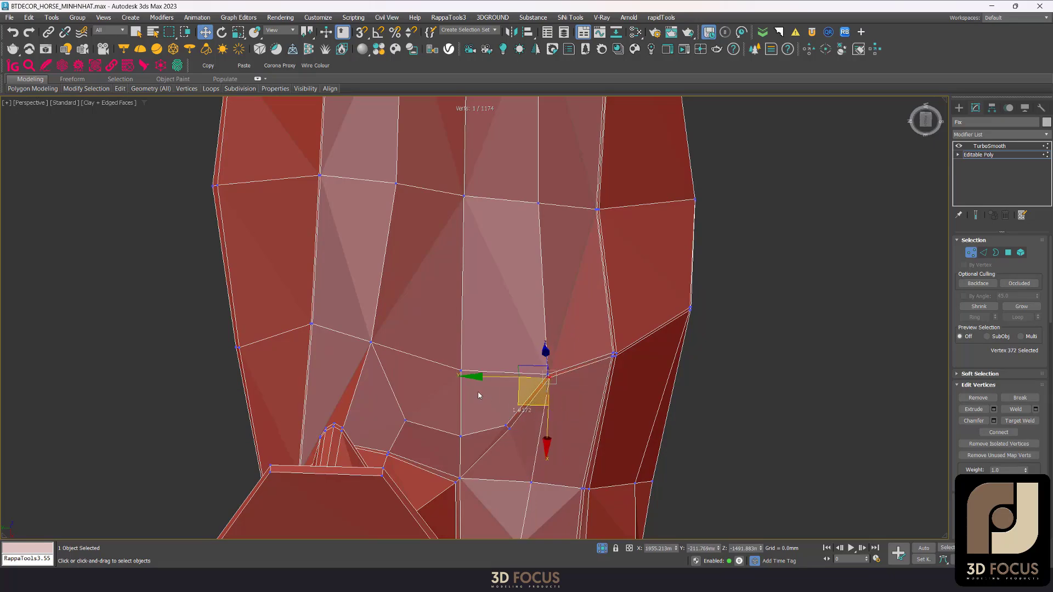
{"action": "middle_click_drag", "start_coordinate": [535, 406], "coordinate": [506, 415], "text": "alt"}
{"action": "scroll", "coordinate": [506, 415], "scroll_direction": "up", "scroll_amount": 3}
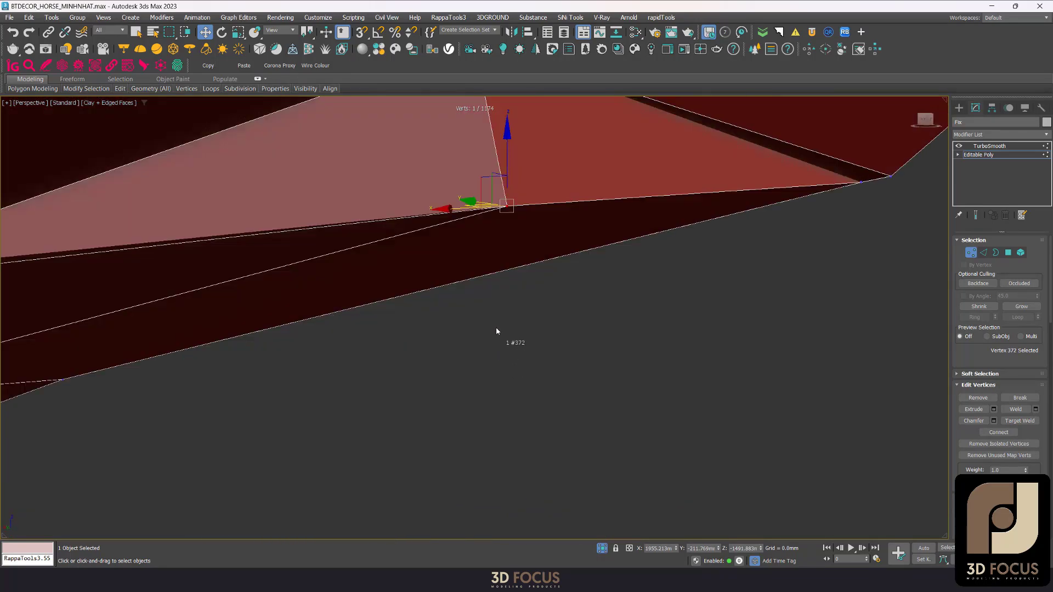
{"action": "scroll", "coordinate": [497, 329], "scroll_direction": "down", "scroll_amount": 5}
{"action": "scroll", "coordinate": [496, 307], "scroll_direction": "up", "scroll_amount": 4}
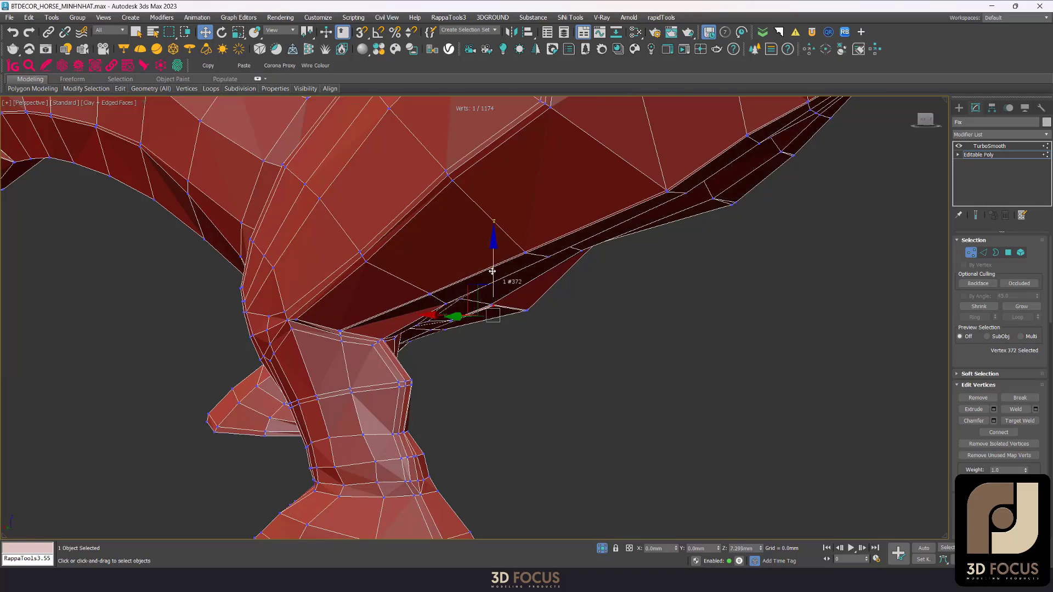
{"action": "mouse_move", "coordinate": [492, 271]}
{"action": "middle_mouse_down", "text": "alt"}
{"action": "mouse_move", "coordinate": [536, 244]}
{"action": "mouse_move", "coordinate": [487, 301]}
{"action": "mouse_move", "coordinate": [482, 335]}
{"action": "middle_mouse_up", "text": "alt"}
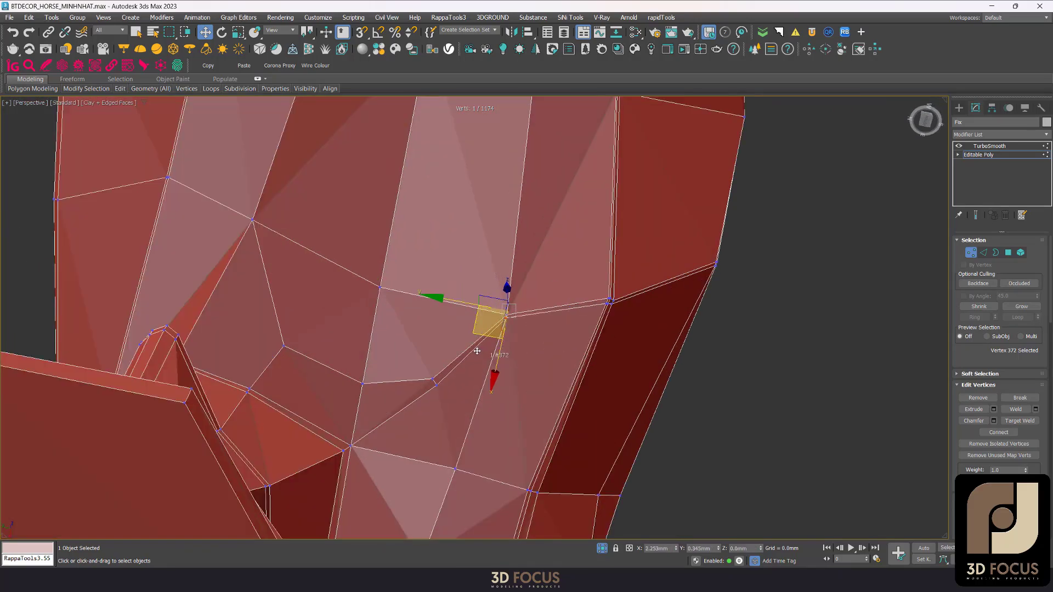
{"action": "scroll", "coordinate": [578, 312], "scroll_direction": "up", "scroll_amount": 2}
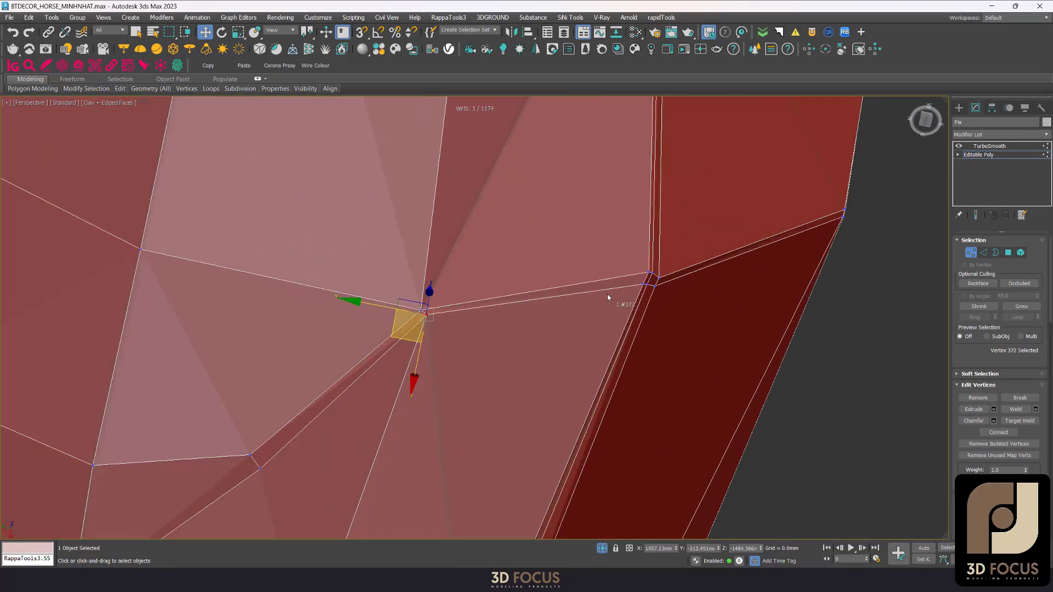
- Remove two short chest edges and select an edge just above the forelegs
{"action": "key", "text": "2"}
{"action": "scroll", "coordinate": [607, 294], "scroll_direction": "up", "scroll_amount": 3}
{"action": "left_click", "coordinate": [665, 273]}
{"action": "key", "text": "BackSpace"}
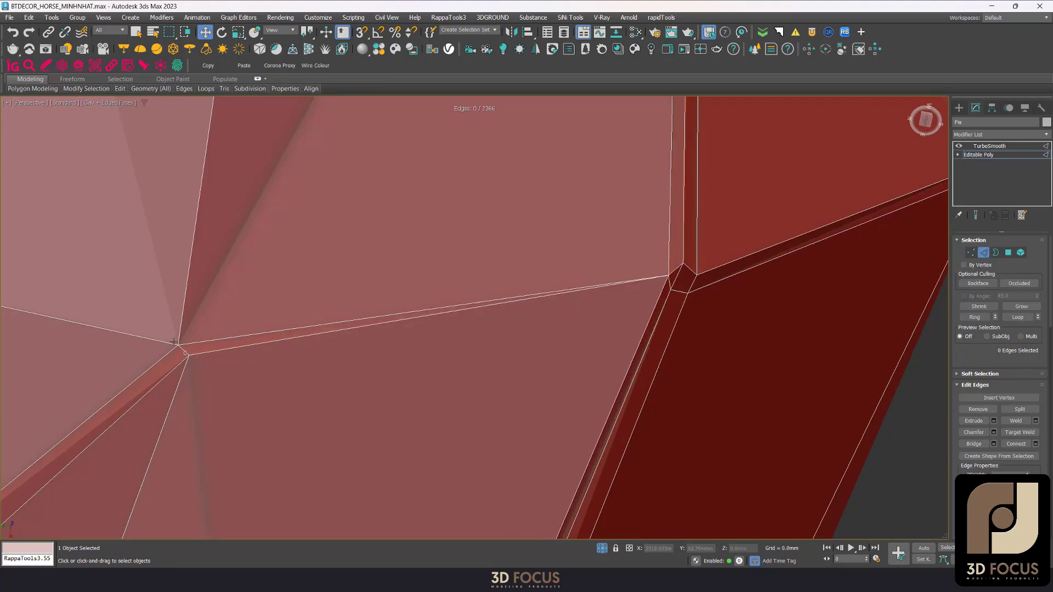
{"action": "left_click", "coordinate": [179, 348]}
{"action": "key", "text": "BackSpace"}
{"action": "scroll", "coordinate": [380, 313], "scroll_direction": "down", "scroll_amount": 5}
{"action": "left_click", "coordinate": [380, 313]}
- Remove the two edges above the forelegs and the leftover vertex at the leg junction
{"action": "scroll", "coordinate": [379, 312], "scroll_direction": "down", "scroll_amount": 1}
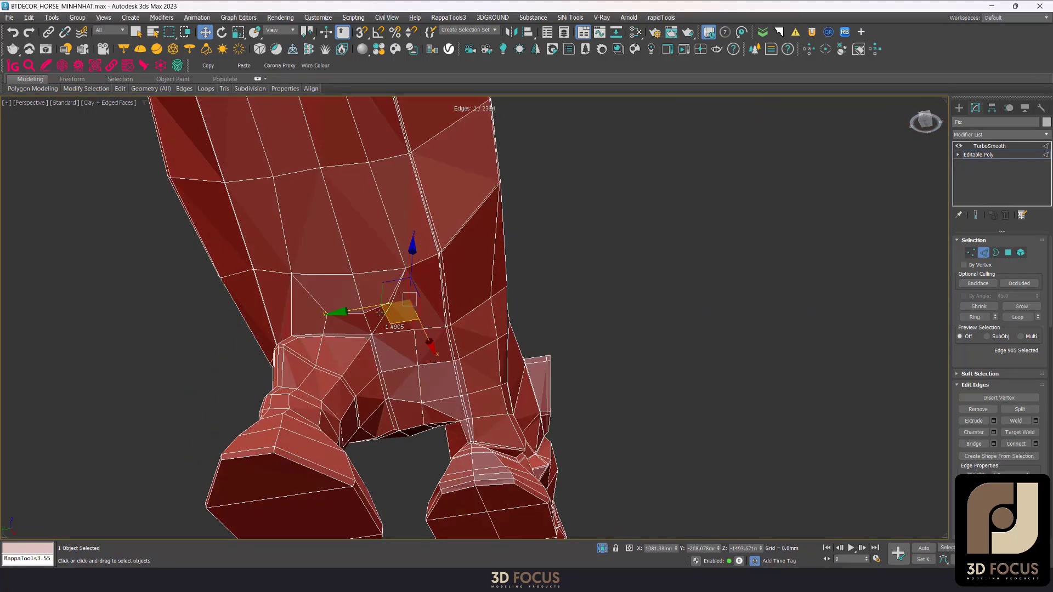
{"action": "scroll", "coordinate": [380, 313], "scroll_direction": "up", "scroll_amount": 3}
{"action": "left_click", "coordinate": [377, 300], "text": "ctrl"}
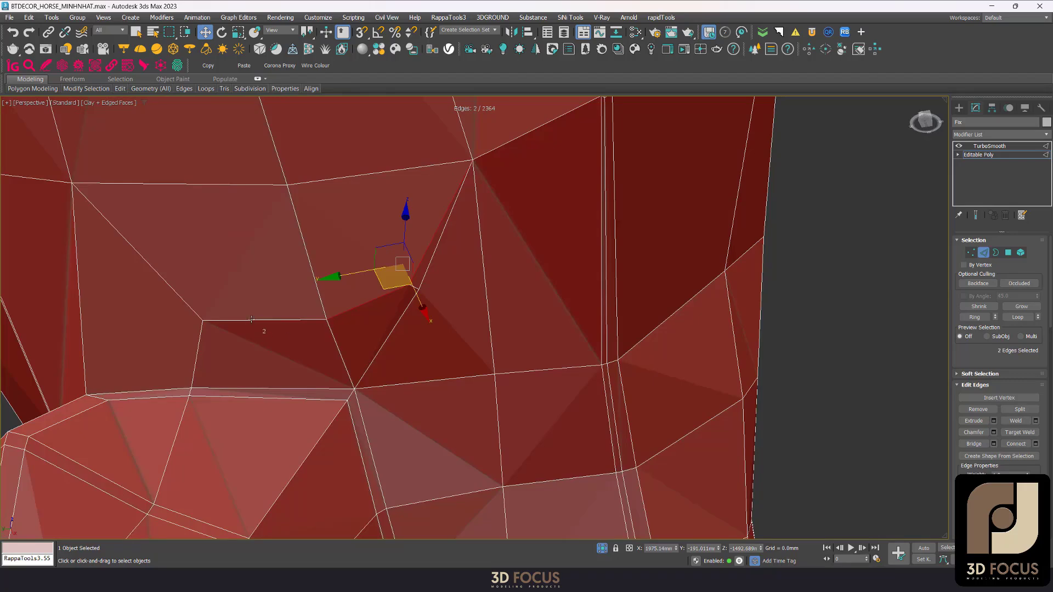
{"action": "key", "text": "BackSpace"}
{"action": "scroll", "coordinate": [180, 311], "scroll_direction": "down", "scroll_amount": 3}
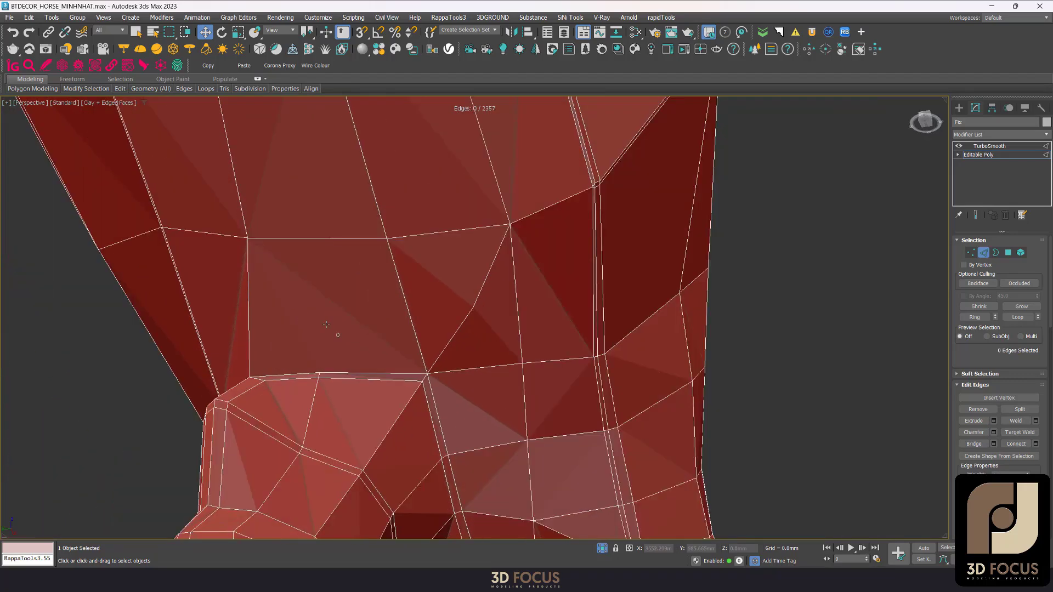
{"action": "key", "text": "1"}
{"action": "scroll", "coordinate": [180, 310], "scroll_direction": "down", "scroll_amount": 2}
{"action": "left_click", "coordinate": [446, 258]}
{"action": "key", "text": "BackSpace"}
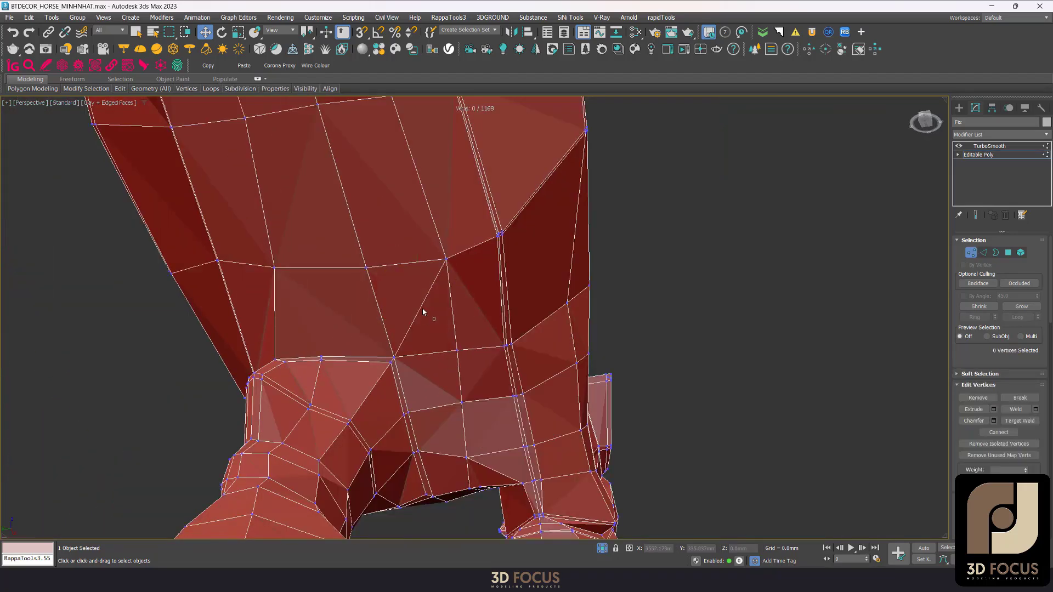
{"action": "left_click", "coordinate": [407, 319]}
- Select two vertices at the neck–foreleg junction and orbit in close around them
{"action": "key", "text": "2"}
{"action": "left_click", "coordinate": [460, 300]}
{"action": "scroll", "coordinate": [461, 300], "scroll_direction": "down", "scroll_amount": 2}
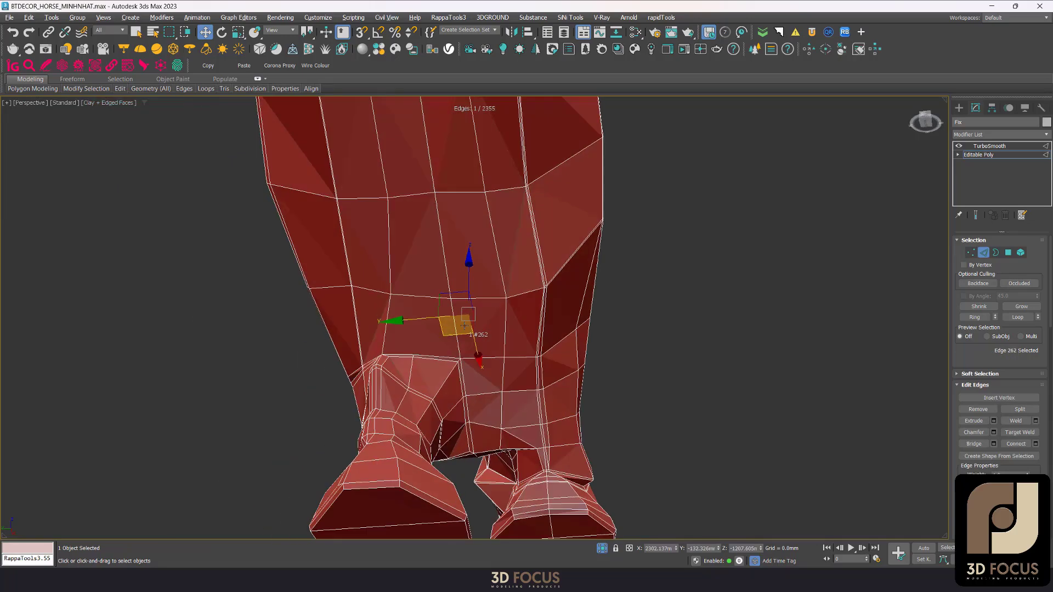
{"action": "mouse_move", "coordinate": [461, 299]}
{"action": "middle_mouse_down", "text": "alt"}
{"action": "mouse_move", "coordinate": [483, 329]}
{"action": "mouse_move", "coordinate": [453, 313]}
{"action": "mouse_move", "coordinate": [454, 392]}
{"action": "mouse_move", "coordinate": [478, 373]}
{"action": "middle_mouse_up", "text": "alt"}
{"action": "key", "text": "1"}
{"action": "left_click", "coordinate": [453, 313]}
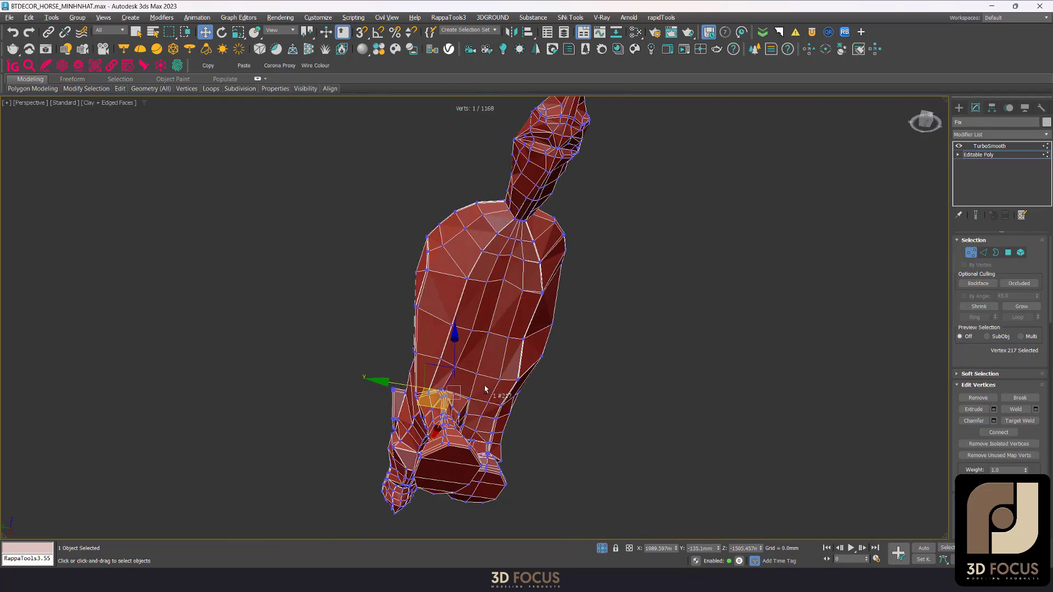
{"action": "scroll", "coordinate": [483, 367], "scroll_direction": "up", "scroll_amount": 3}
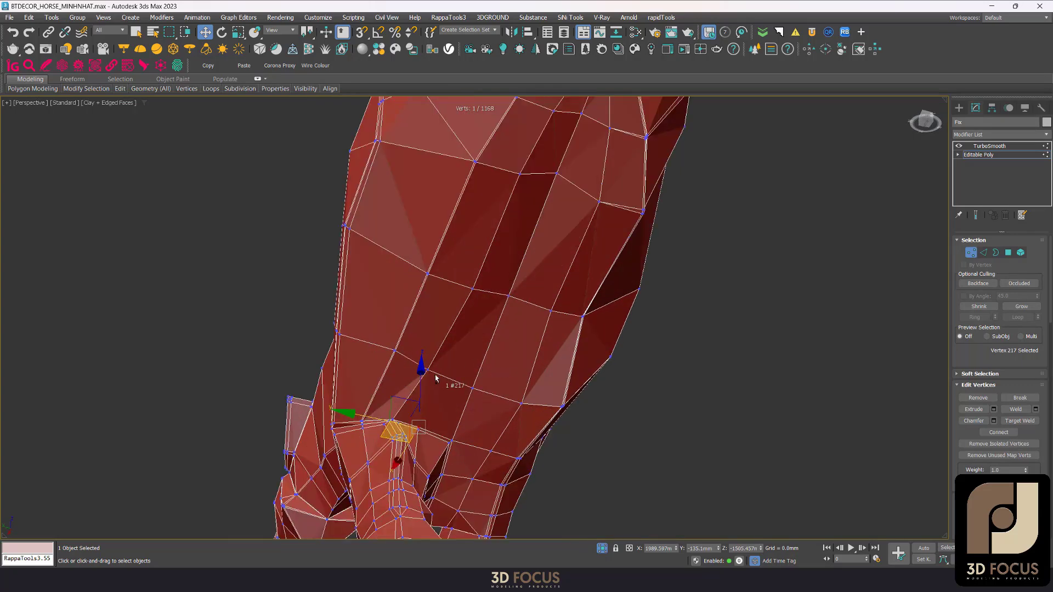
{"action": "scroll", "coordinate": [427, 399], "scroll_direction": "up", "scroll_amount": 2}
{"action": "left_click", "coordinate": [460, 346], "text": "ctrl"}
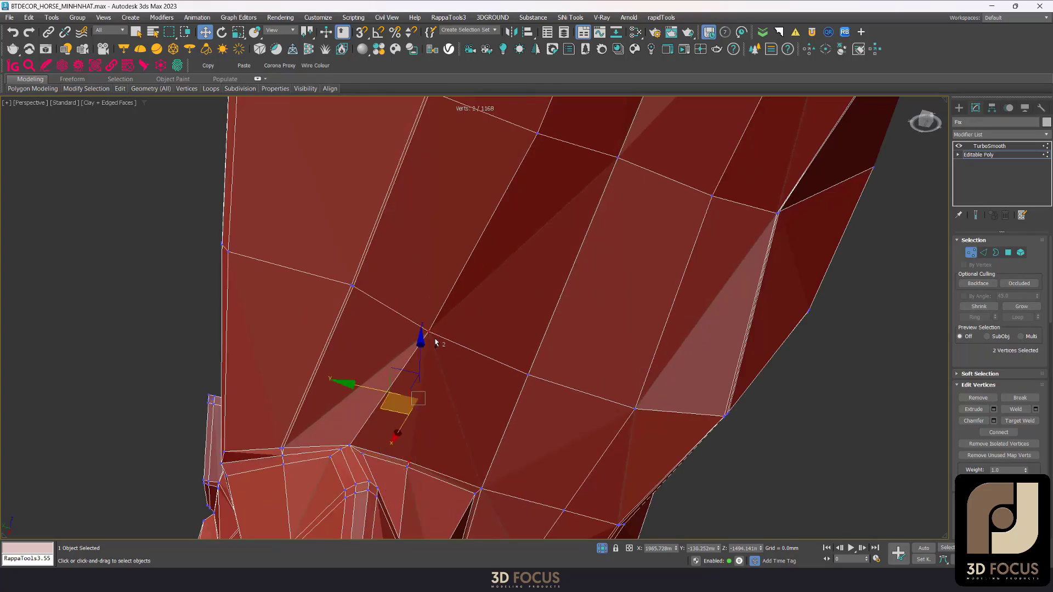
{"action": "mouse_move", "coordinate": [460, 346]}
{"action": "middle_mouse_down", "text": "alt"}
{"action": "mouse_move", "coordinate": [445, 382]}
{"action": "mouse_move", "coordinate": [446, 371]}
{"action": "mouse_move", "coordinate": [477, 372]}
{"action": "mouse_move", "coordinate": [459, 369]}
{"action": "mouse_move", "coordinate": [577, 454]}
{"action": "middle_mouse_up", "text": "alt"}
{"action": "scroll", "coordinate": [446, 371], "scroll_direction": "down", "scroll_amount": 3}
- Remove two stray edges under the chest at the foreleg junction
{"action": "key", "text": "w"}
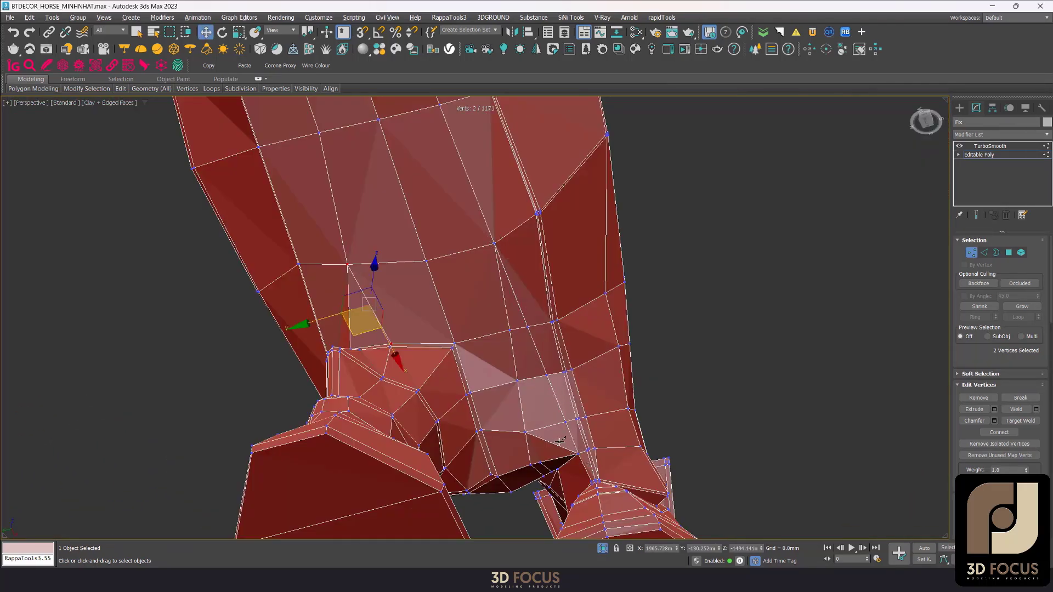
{"action": "key", "text": "2"}
{"action": "left_click", "coordinate": [514, 390]}
{"action": "left_click", "coordinate": [518, 445]}
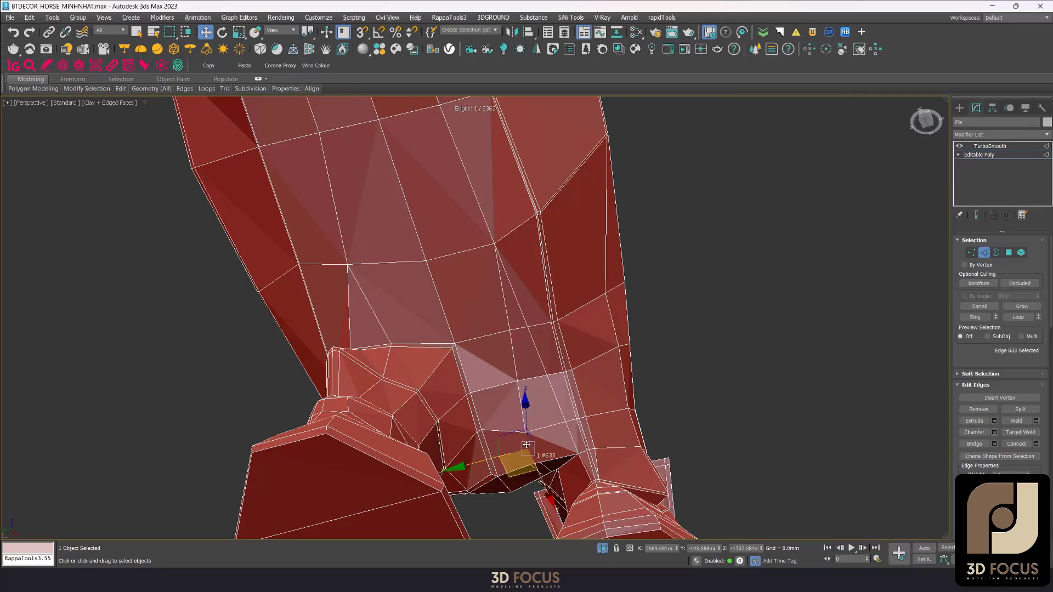
{"action": "key", "text": "ctrl+BackSpace"}
{"action": "left_click", "coordinate": [528, 411]}
{"action": "key", "text": "ctrl+BackSpace"}
{"action": "middle_click_drag", "start_coordinate": [532, 406], "coordinate": [558, 395]}
- Select a vertex at the foreleg junction and check the junction from another side
{"action": "key", "text": "1"}
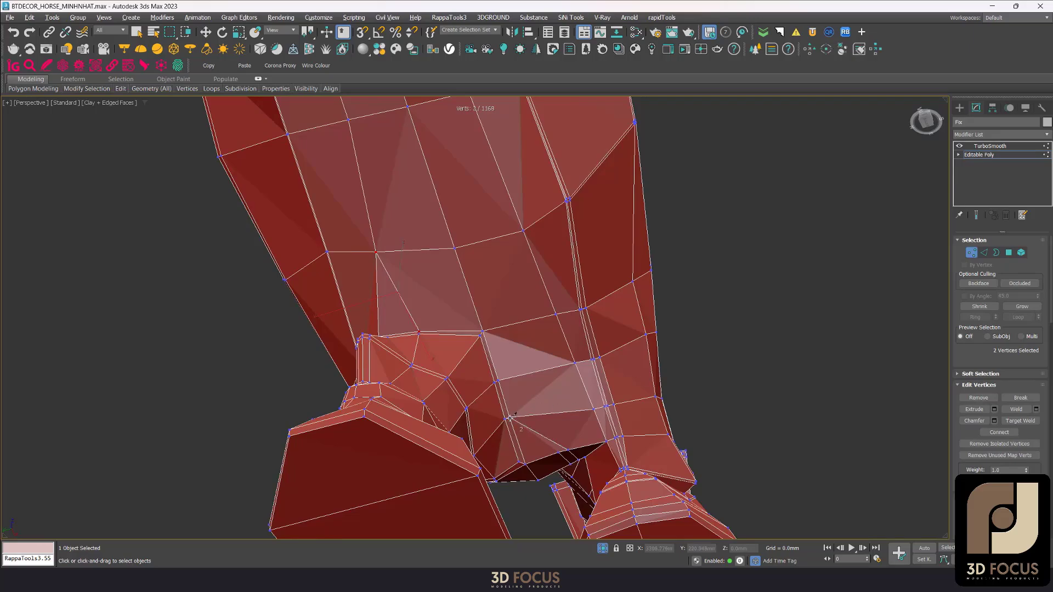
{"action": "left_click", "coordinate": [419, 333]}
{"action": "key", "text": "w"}
{"action": "mouse_move", "coordinate": [419, 333]}
{"action": "middle_mouse_down", "text": "alt"}
{"action": "mouse_move", "coordinate": [621, 375]}
{"action": "mouse_move", "coordinate": [487, 441]}
{"action": "middle_mouse_up", "text": "alt"}
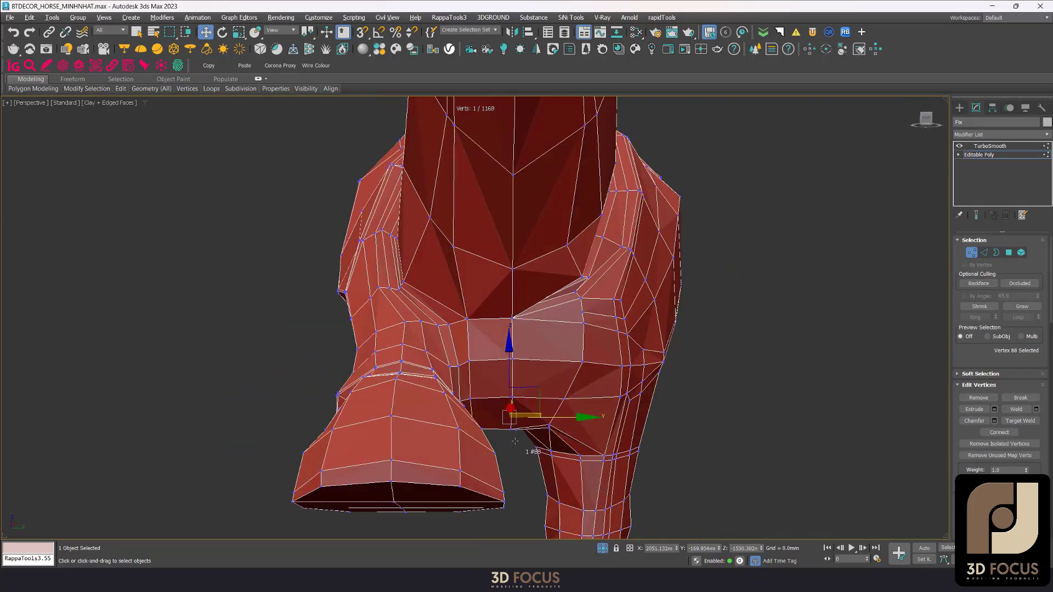
{"action": "key", "text": "2"}
{"action": "scroll", "coordinate": [487, 441], "scroll_direction": "up", "scroll_amount": 2}
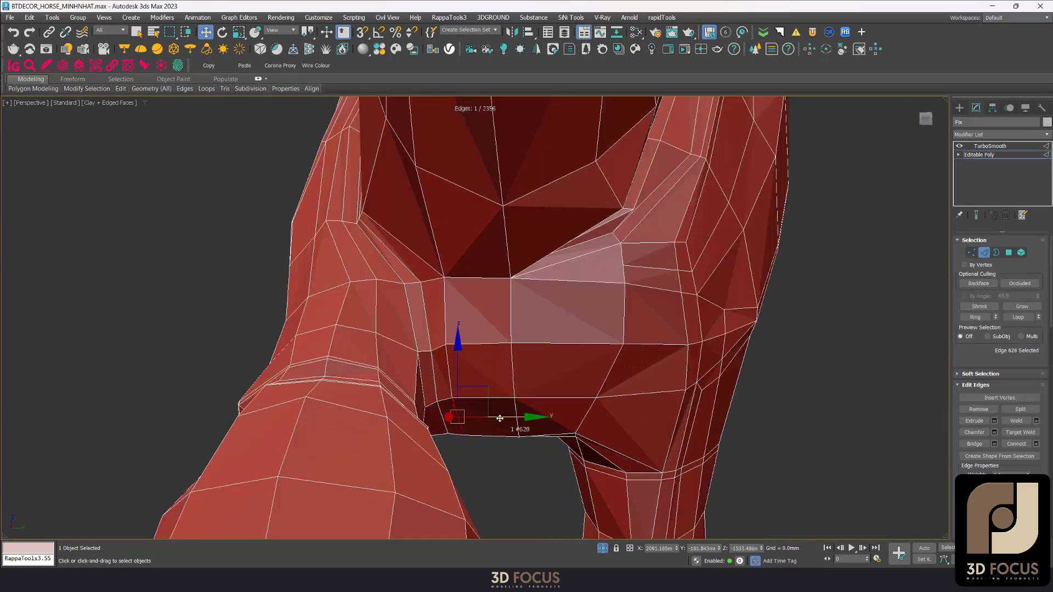
{"action": "key", "text": "1"}
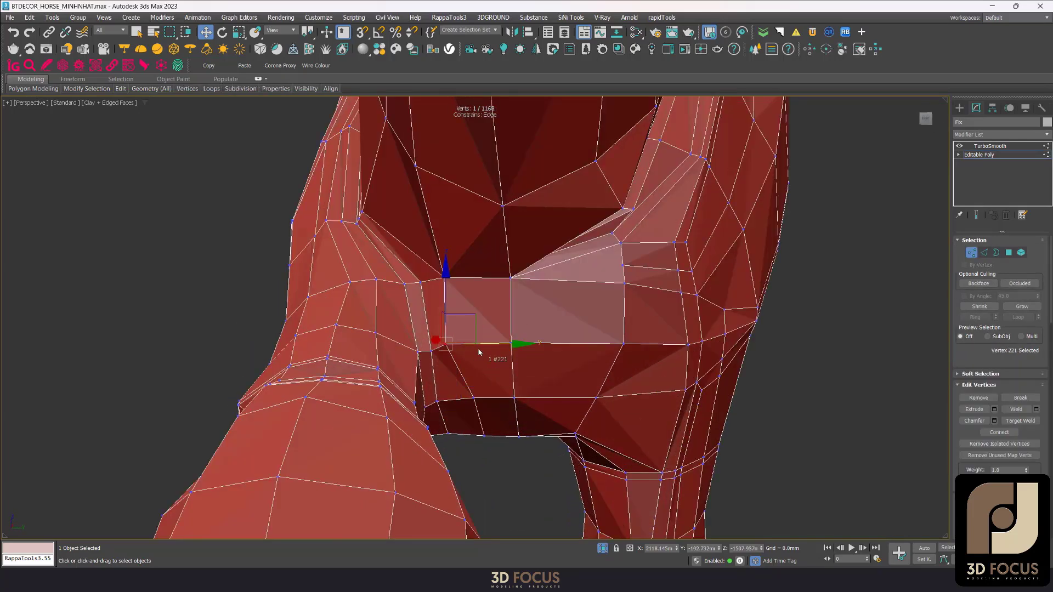
{"action": "scroll", "coordinate": [494, 346], "scroll_direction": "down", "scroll_amount": 5}
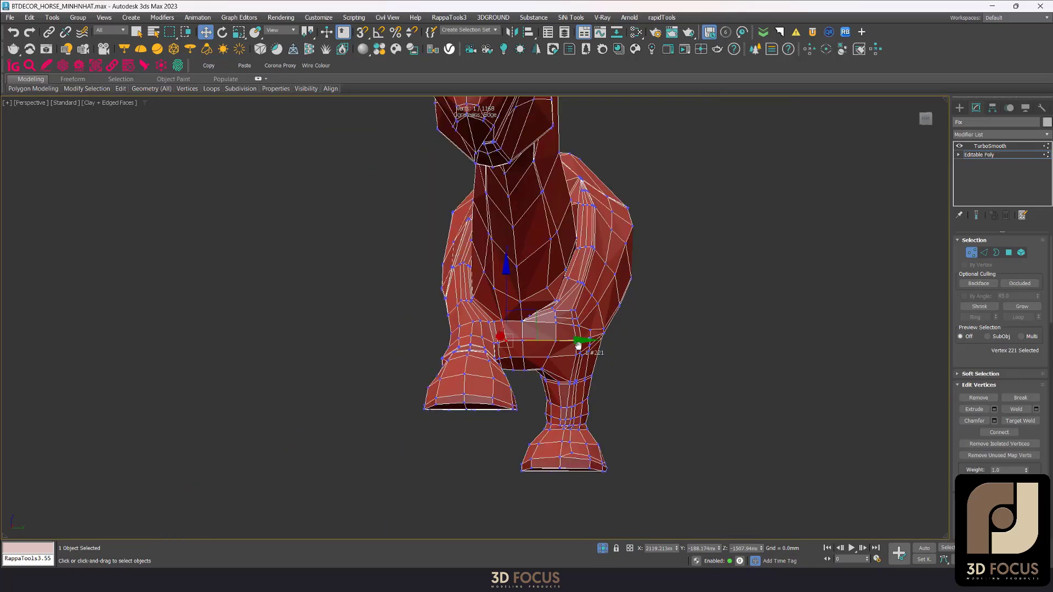
- Reselect the whole horse and check the smoothed chest from the side
{"action": "left_click", "coordinate": [641, 374]}
{"action": "left_click", "coordinate": [576, 353]}
{"action": "key", "text": "F4"}
{"action": "middle_click_drag", "start_coordinate": [576, 353], "coordinate": [547, 360], "text": "alt"}
{"action": "scroll", "coordinate": [552, 354], "scroll_direction": "up", "scroll_amount": 5}
{"action": "key", "text": "F4"}
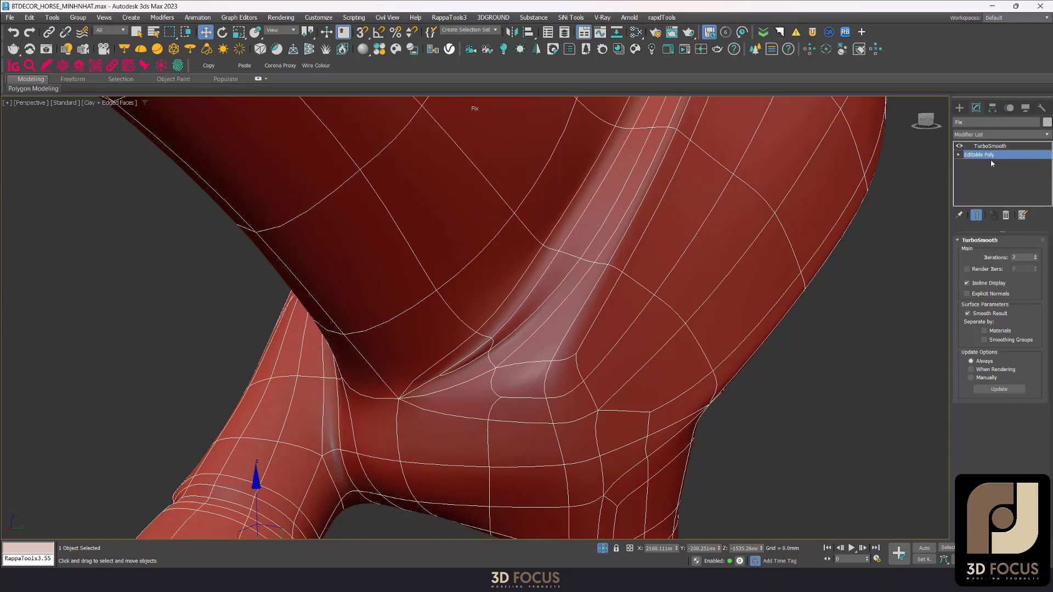
- On the unsmoothed cage, move the chest crease vertex to ease the pinch
{"action": "left_click", "coordinate": [976, 215]}
{"action": "key", "text": "1"}
{"action": "scroll", "coordinate": [507, 337], "scroll_direction": "up", "scroll_amount": 5}
{"action": "left_click", "coordinate": [507, 337]}
{"action": "mouse_move", "coordinate": [508, 337]}
{"action": "middle_mouse_down", "text": "alt"}
{"action": "mouse_move", "coordinate": [545, 320]}
{"action": "mouse_move", "coordinate": [499, 344]}
{"action": "middle_mouse_up", "text": "alt"}
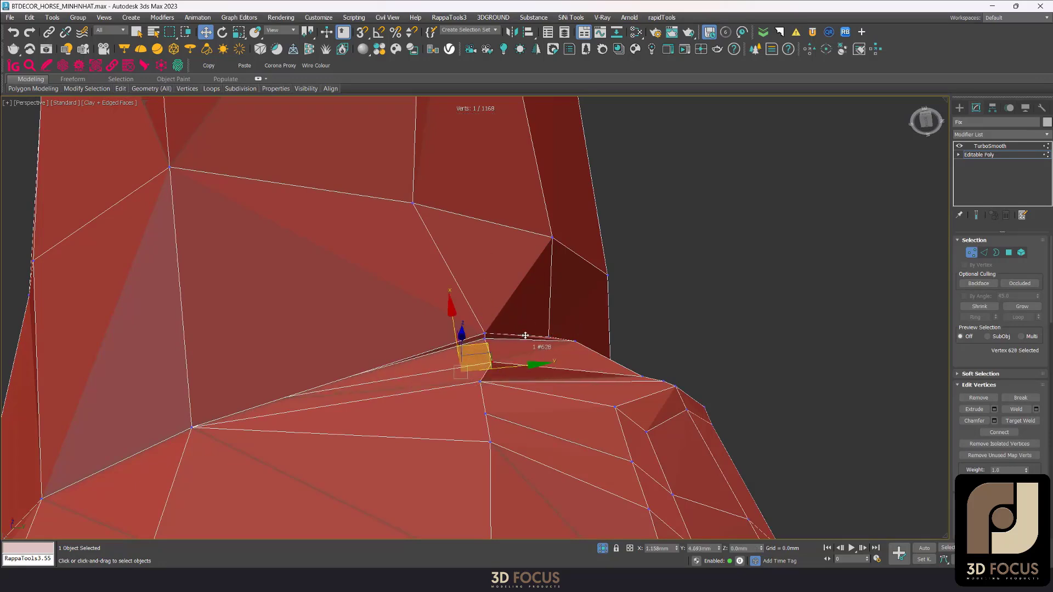
- Reshape the chest with the soft Shift brush, checking it in wireframe and shaded views
{"action": "middle_click_drag", "start_coordinate": [507, 353], "coordinate": [514, 417], "text": "alt"}
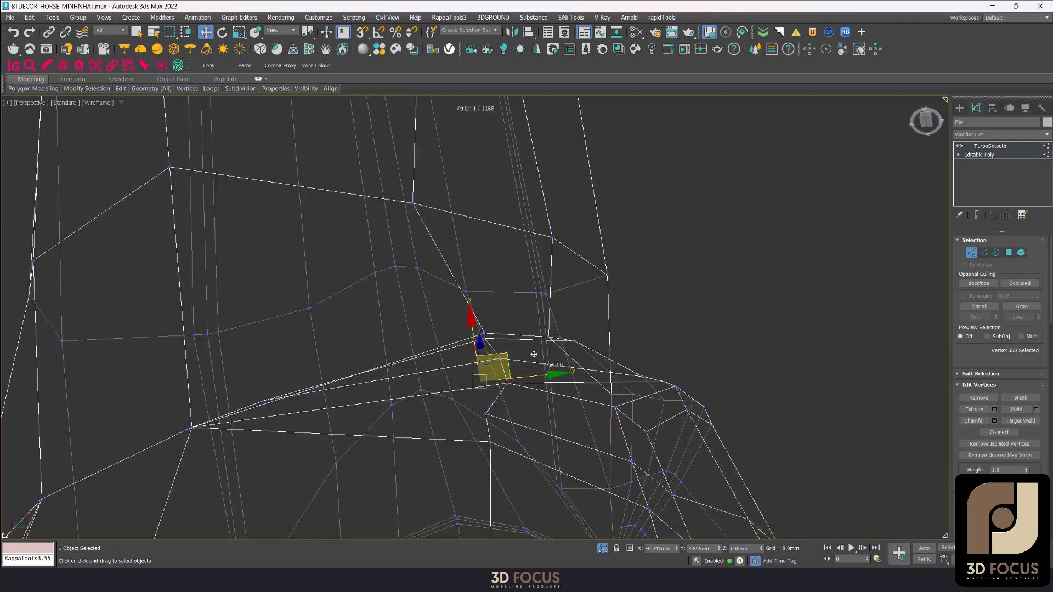
{"action": "key", "text": "F3"}
{"action": "scroll", "coordinate": [521, 439], "scroll_direction": "down", "scroll_amount": 4}
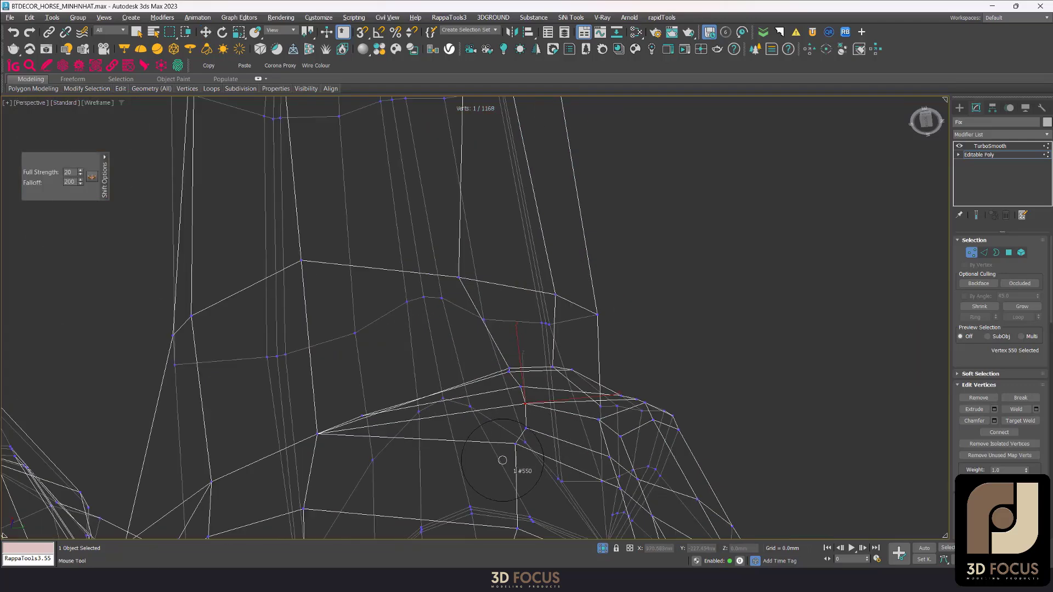
{"action": "key", "text": "F3"}
{"action": "scroll", "coordinate": [526, 472], "scroll_direction": "up", "scroll_amount": 4}
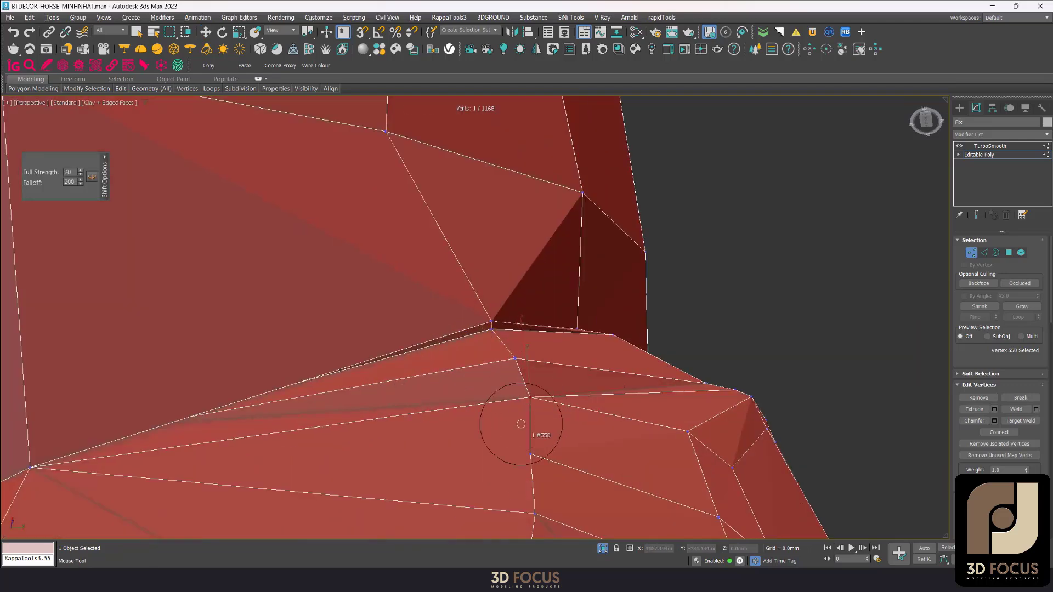
{"action": "scroll", "coordinate": [528, 456], "scroll_direction": "down", "scroll_amount": 4}
{"action": "key", "text": "F3"}
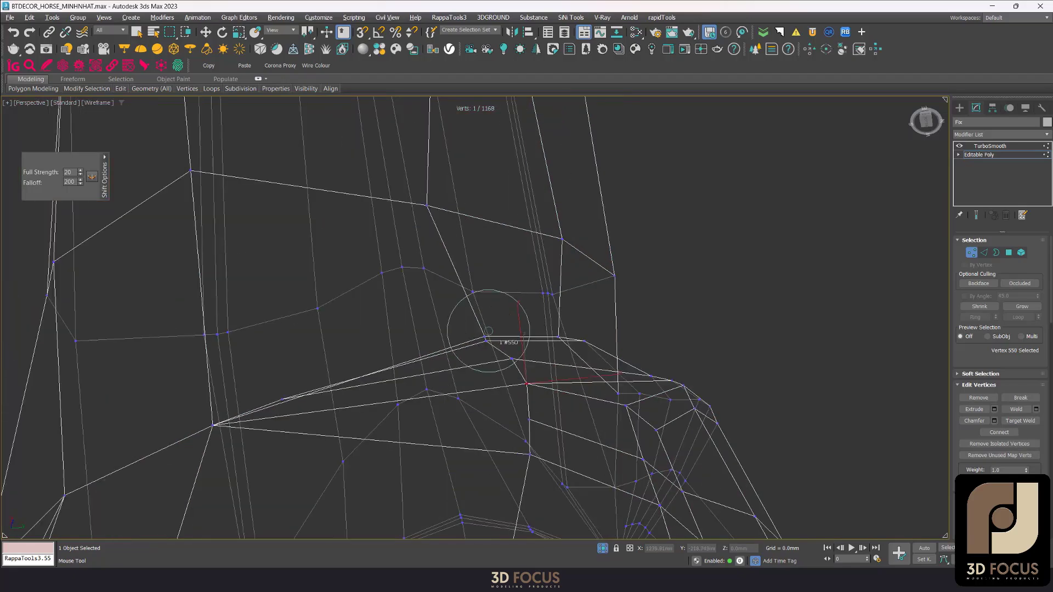
{"action": "key", "text": "F3"}
{"action": "scroll", "coordinate": [543, 349], "scroll_direction": "up", "scroll_amount": 4}
{"action": "key", "text": "F3"}
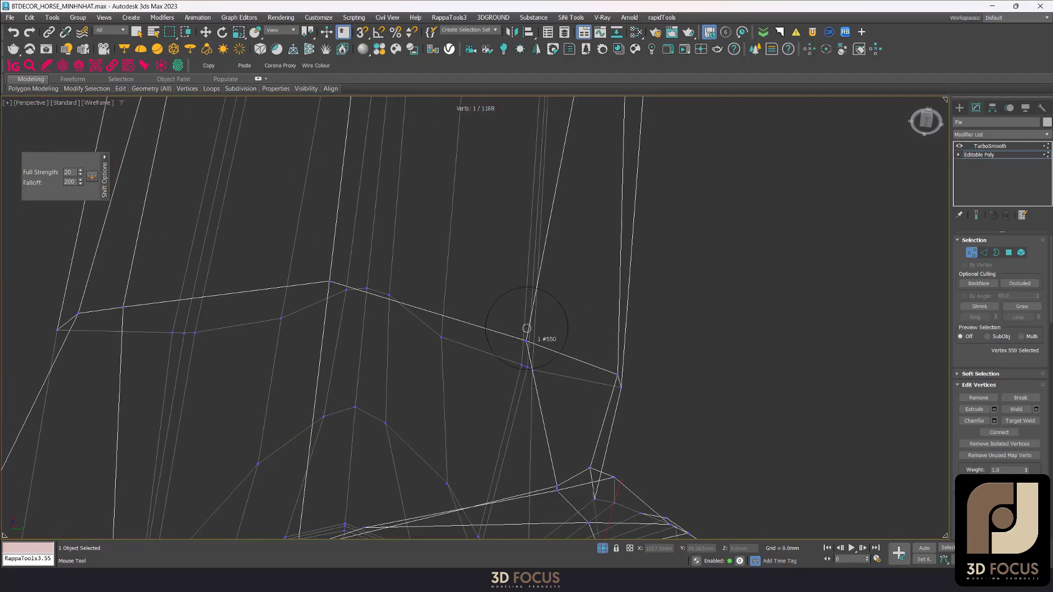
{"action": "key", "text": "F3"}
{"action": "scroll", "coordinate": [571, 349], "scroll_direction": "down", "scroll_amount": 4}
- Brush the neck and left-side vertices into a smoother, more even line
{"action": "mouse_move", "coordinate": [606, 372]}
{"action": "middle_mouse_down", "text": "alt"}
{"action": "mouse_move", "coordinate": [583, 387]}
{"action": "mouse_move", "coordinate": [615, 265]}
{"action": "middle_mouse_up", "text": "alt"}
{"action": "key", "text": "F3"}
{"action": "scroll", "coordinate": [587, 258], "scroll_direction": "up", "scroll_amount": 3}
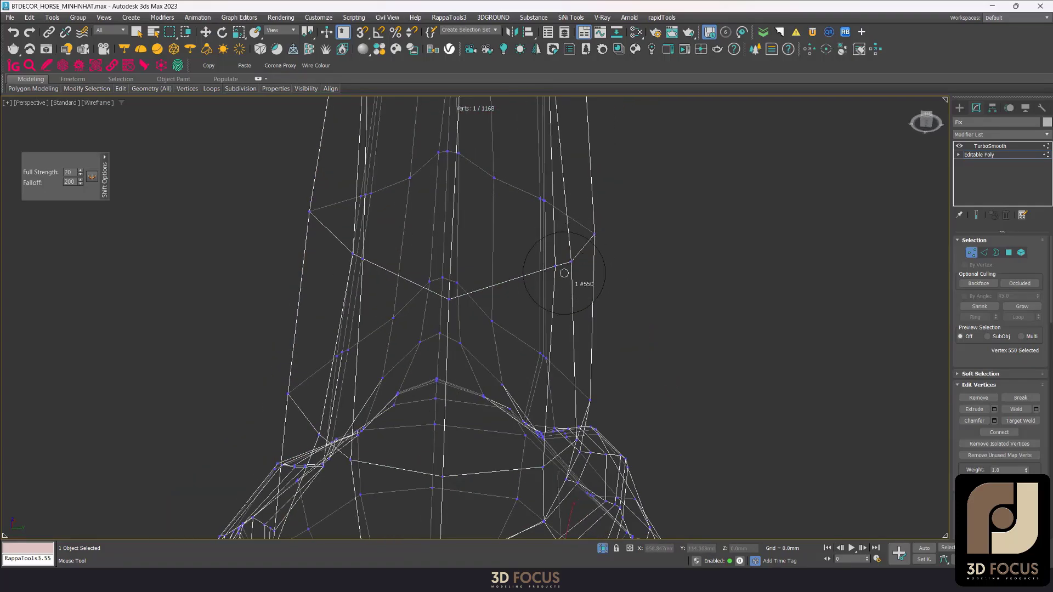
{"action": "key", "text": "F3"}
{"action": "key", "text": "F3"}
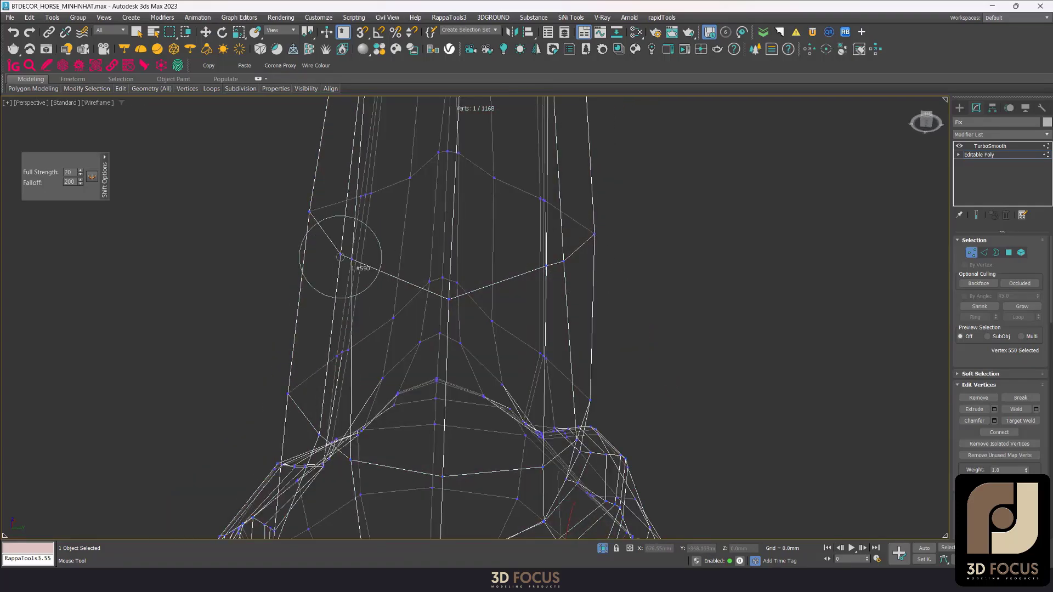
{"action": "left_click_drag", "start_coordinate": [352, 253], "coordinate": [339, 256]}
{"action": "key", "text": "F3"}
{"action": "key", "text": "F3"}
{"action": "scroll", "coordinate": [375, 408], "scroll_direction": "up", "scroll_amount": 3}
{"action": "left_click_drag", "start_coordinate": [375, 409], "coordinate": [320, 377]}
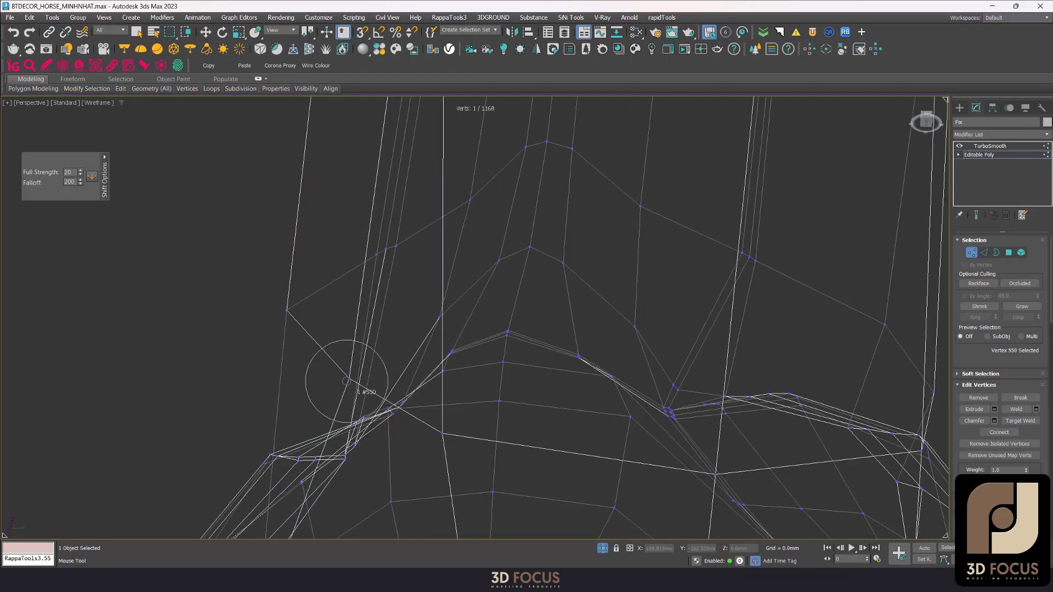
{"action": "key", "text": "F3"}
- Orbit and zoom around the neck column to inspect the reshaped outline
{"action": "scroll", "coordinate": [459, 406], "scroll_direction": "down", "scroll_amount": 5}
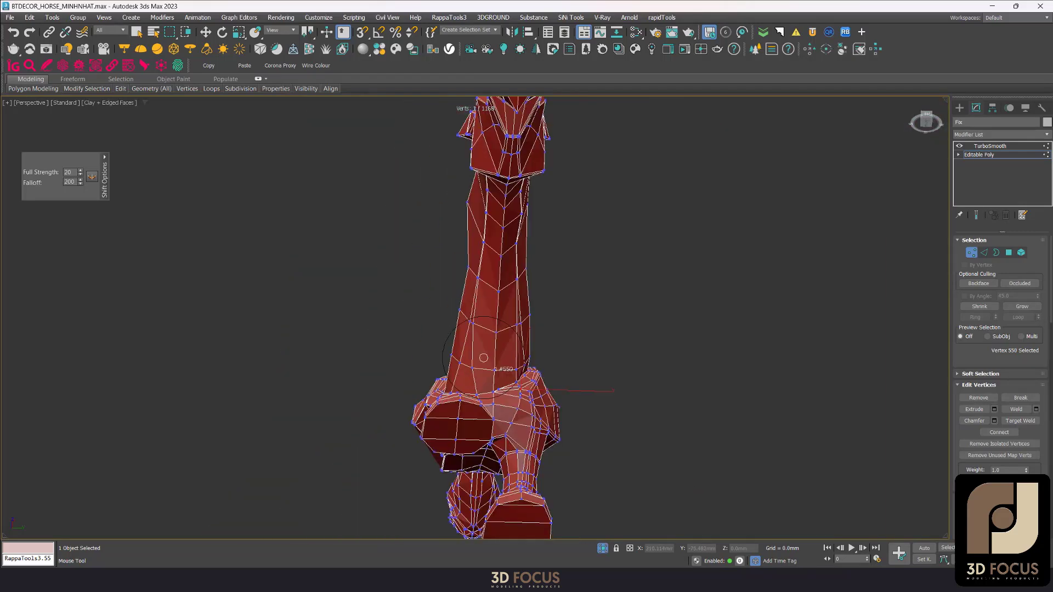
{"action": "scroll", "coordinate": [481, 358], "scroll_direction": "up", "scroll_amount": 2}
{"action": "scroll", "coordinate": [449, 307], "scroll_direction": "up", "scroll_amount": 3}
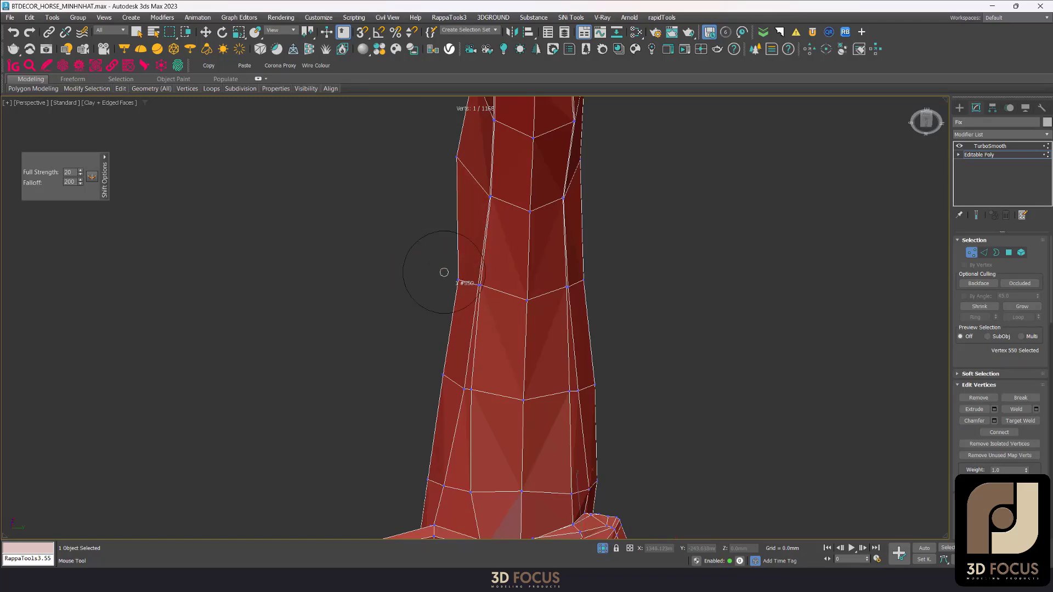
{"action": "middle_click_drag", "start_coordinate": [440, 272], "coordinate": [607, 301], "text": "alt"}
{"action": "scroll", "coordinate": [581, 293], "scroll_direction": "down", "scroll_amount": 4}
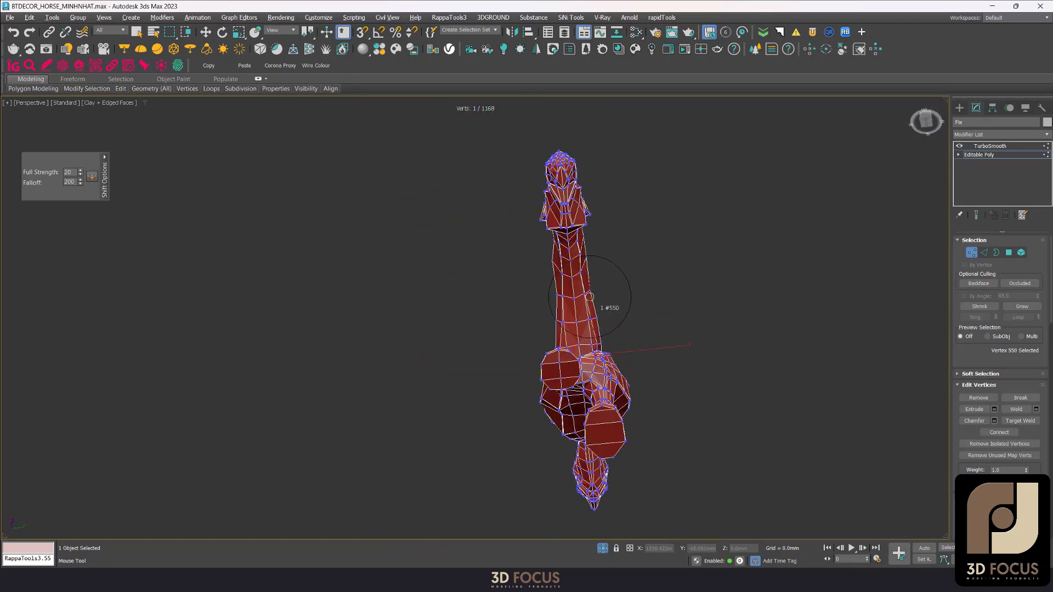
{"action": "scroll", "coordinate": [600, 250], "scroll_direction": "up", "scroll_amount": 4}
{"action": "scroll", "coordinate": [535, 259], "scroll_direction": "up", "scroll_amount": 1}
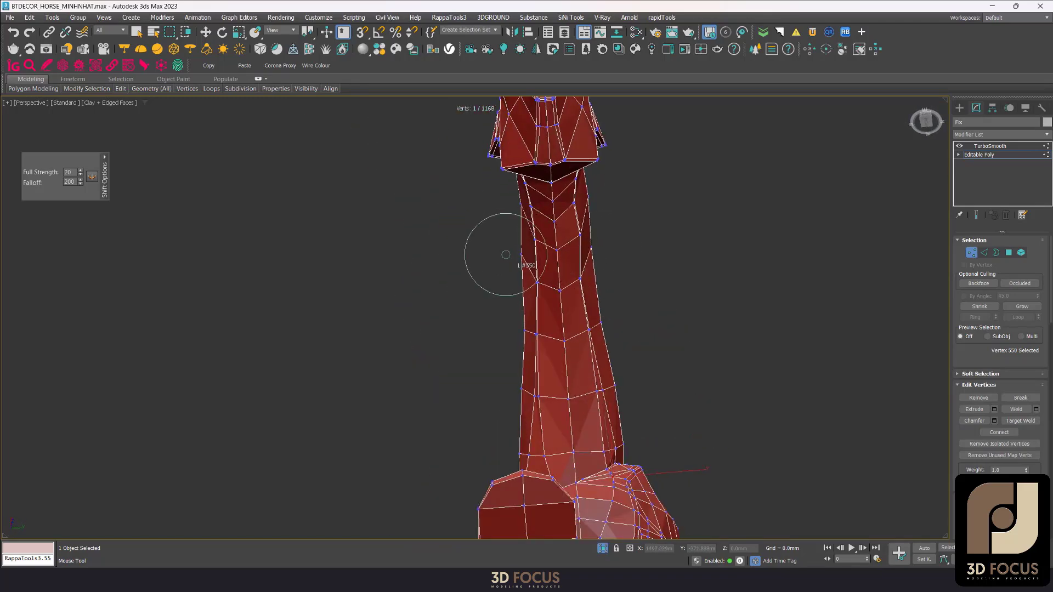
{"action": "scroll", "coordinate": [603, 225], "scroll_direction": "up", "scroll_amount": 3}
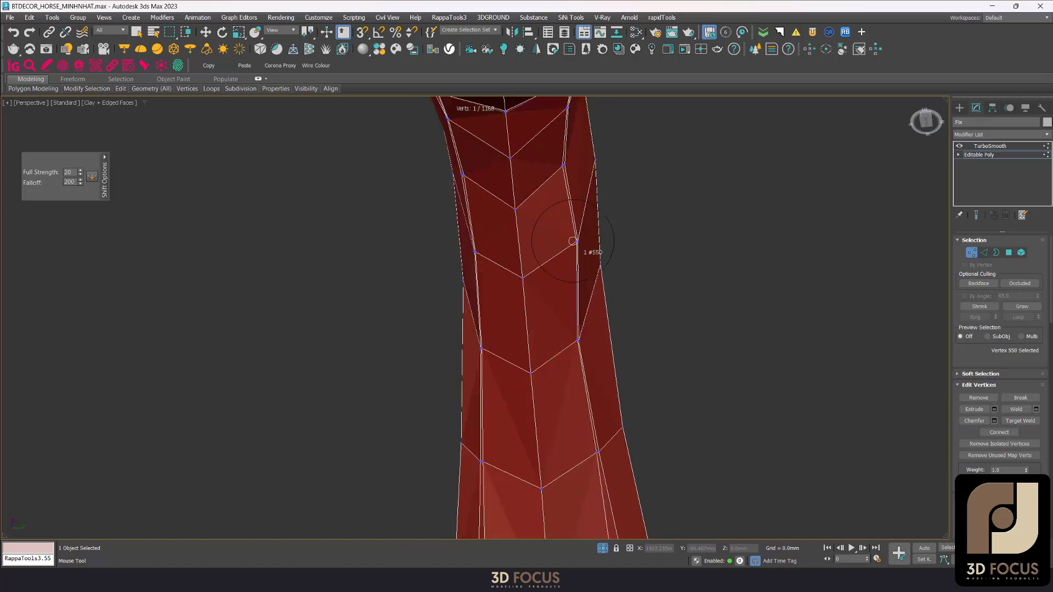
{"action": "scroll", "coordinate": [564, 247], "scroll_direction": "down", "scroll_amount": 8}
- Leave vertex editing, reselect the horse and switch to a straight-on Front view
{"action": "key", "text": "w"}
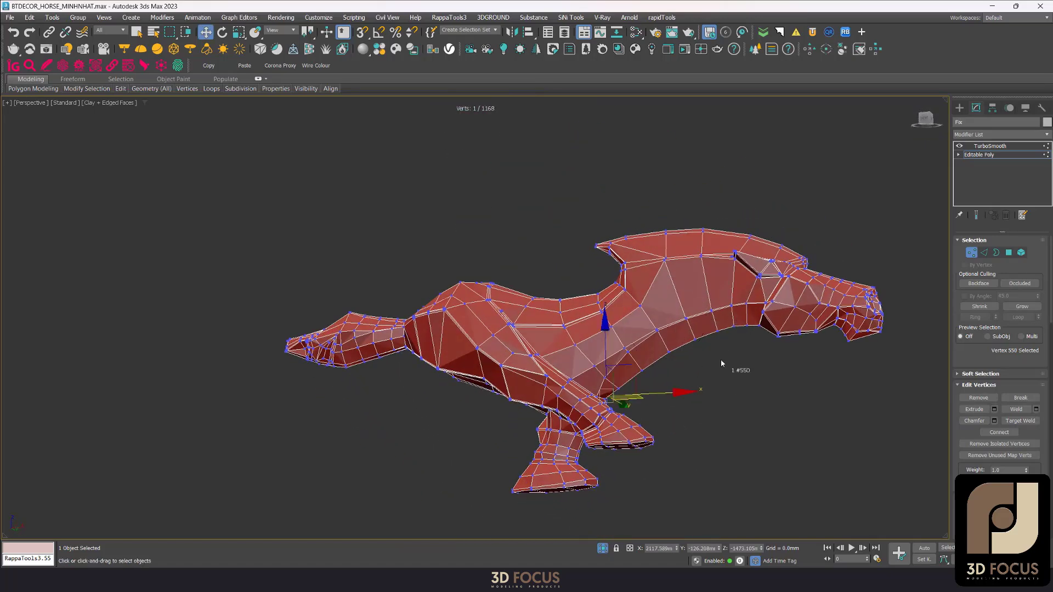
{"action": "key", "text": "ctrl+d"}
{"action": "left_click", "coordinate": [699, 284]}
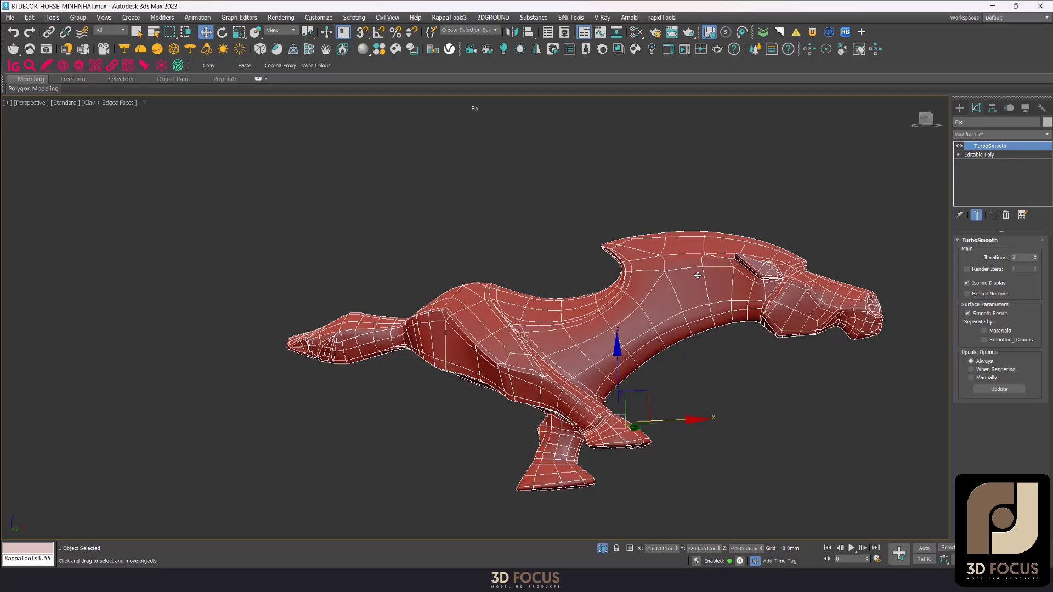
{"action": "middle_click_drag", "start_coordinate": [700, 284], "coordinate": [721, 291], "text": "alt"}
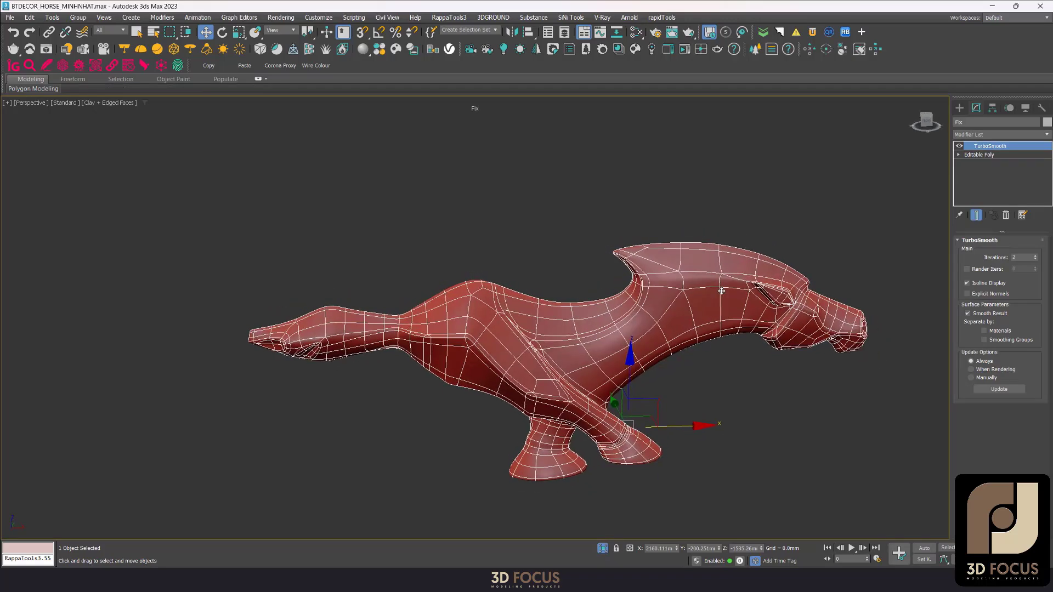
{"action": "key", "text": "f"}
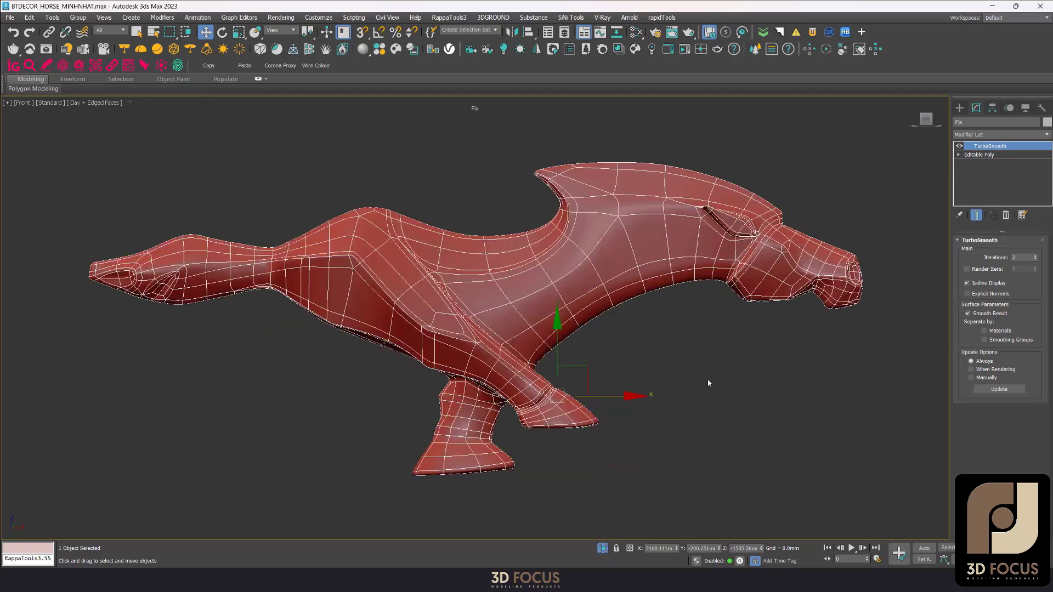